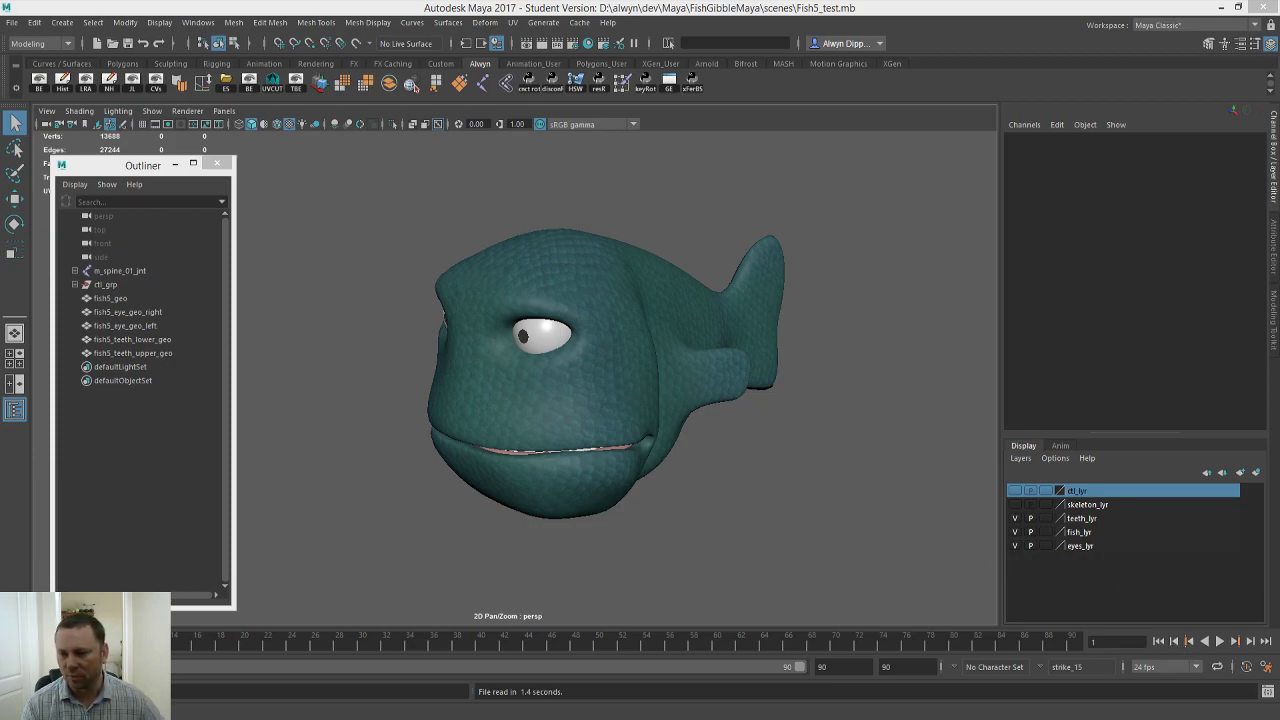
- Lower the system speaker volume
left_click(1169, 719)
scroll(1165, 652, "down", 2)
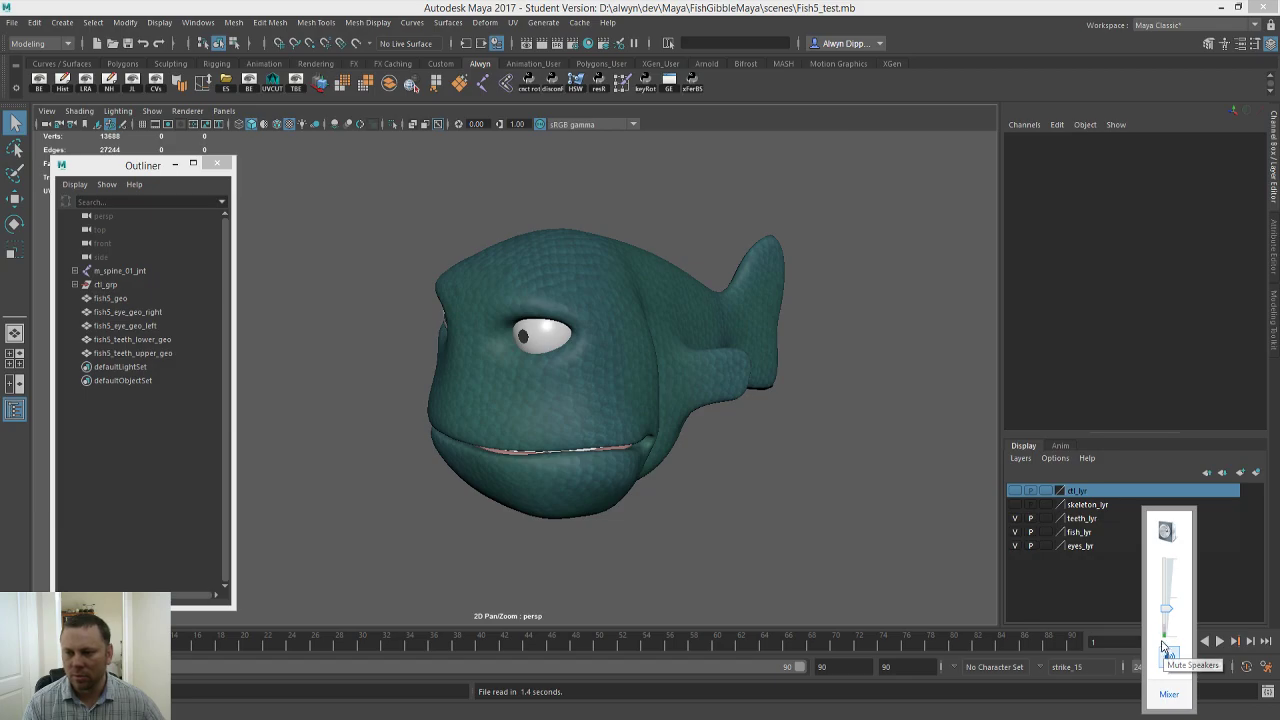
left_click(565, 298)
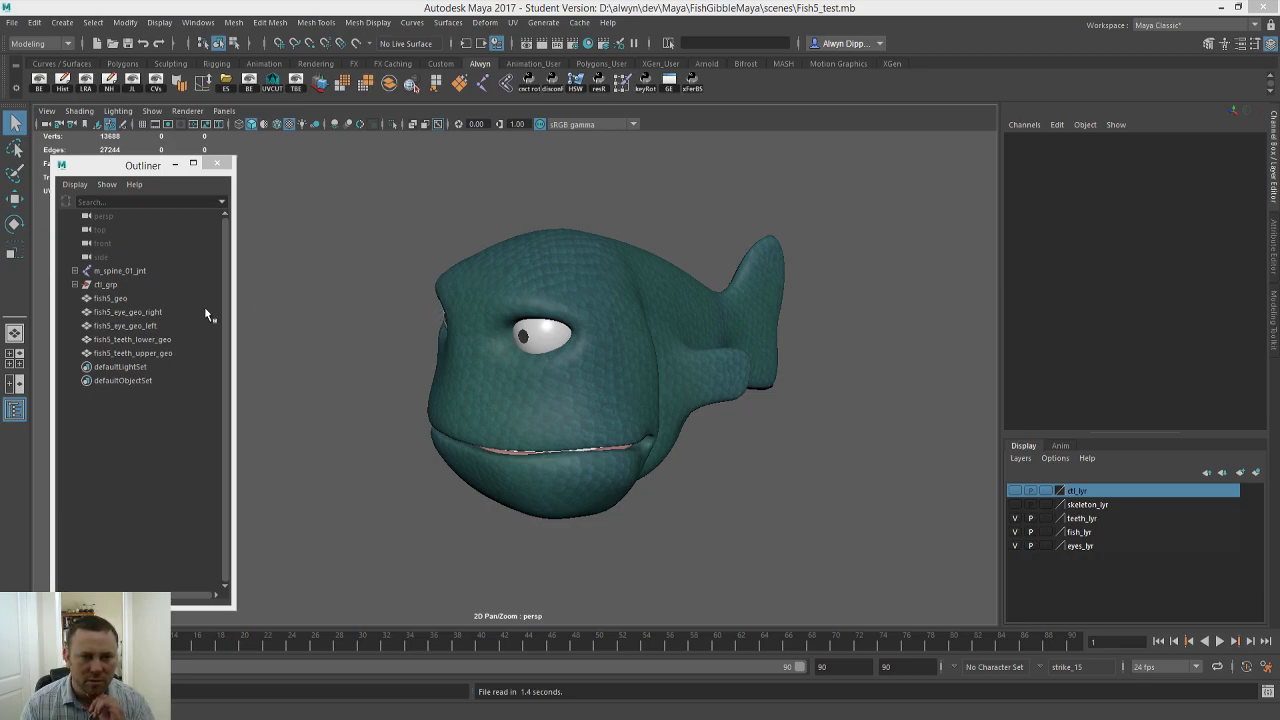
- Highlight the fish meshes from fish5_geo to fish5_teeth_upper_geo and inspect the model from another angle
mouse_move(481, 373)
left_mouse_down("alt")
mouse_move(625, 357)
mouse_move(473, 386)
mouse_move(487, 371)
mouse_move(501, 378)
left_mouse_up("alt")
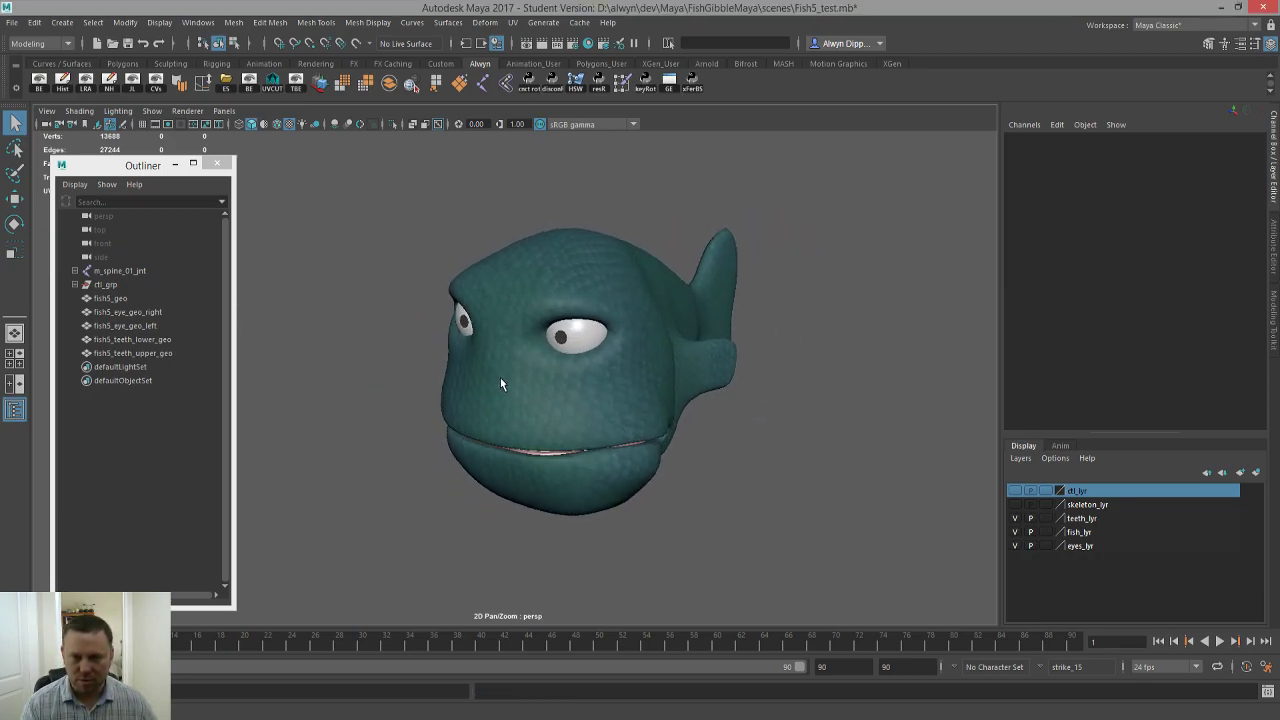
left_click(126, 297)
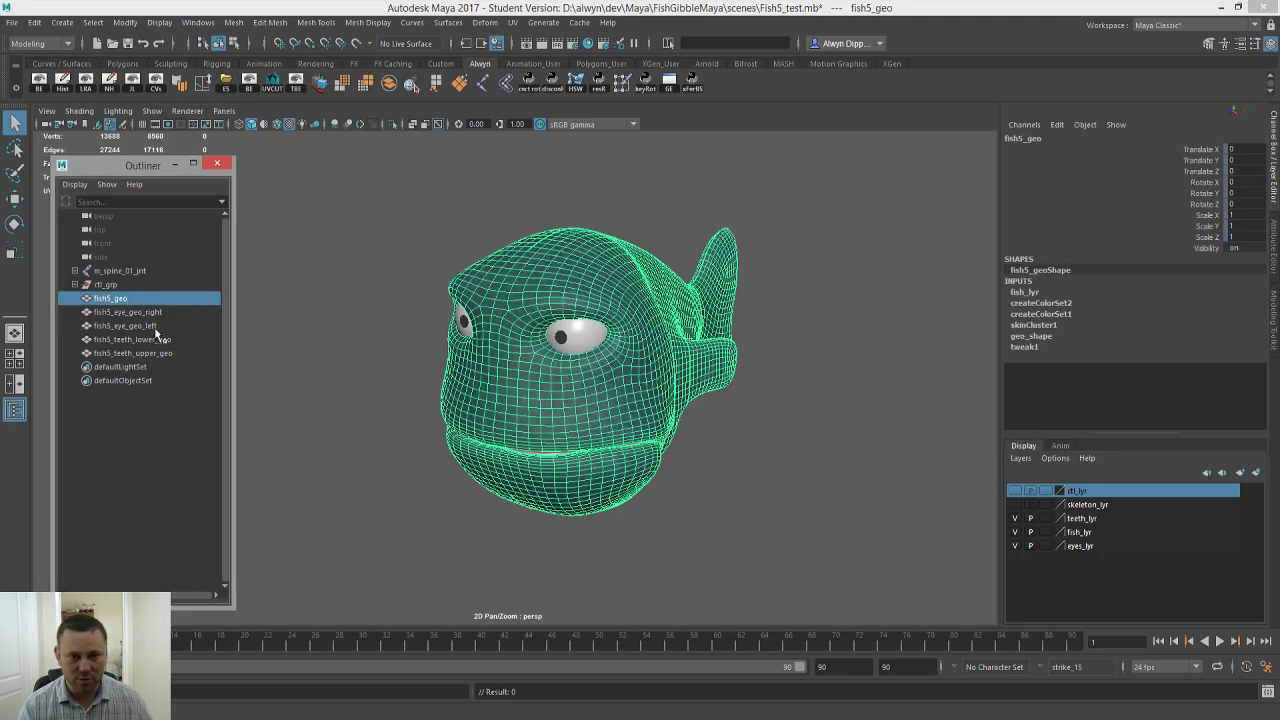
left_click(162, 354, "shift")
mouse_move(345, 368)
left_mouse_down("alt")
mouse_move(450, 366)
mouse_move(365, 362)
left_mouse_up("alt")
left_click(395, 371)
- Open the Shape Editor for the scene's blend shapes
left_click(233, 22)
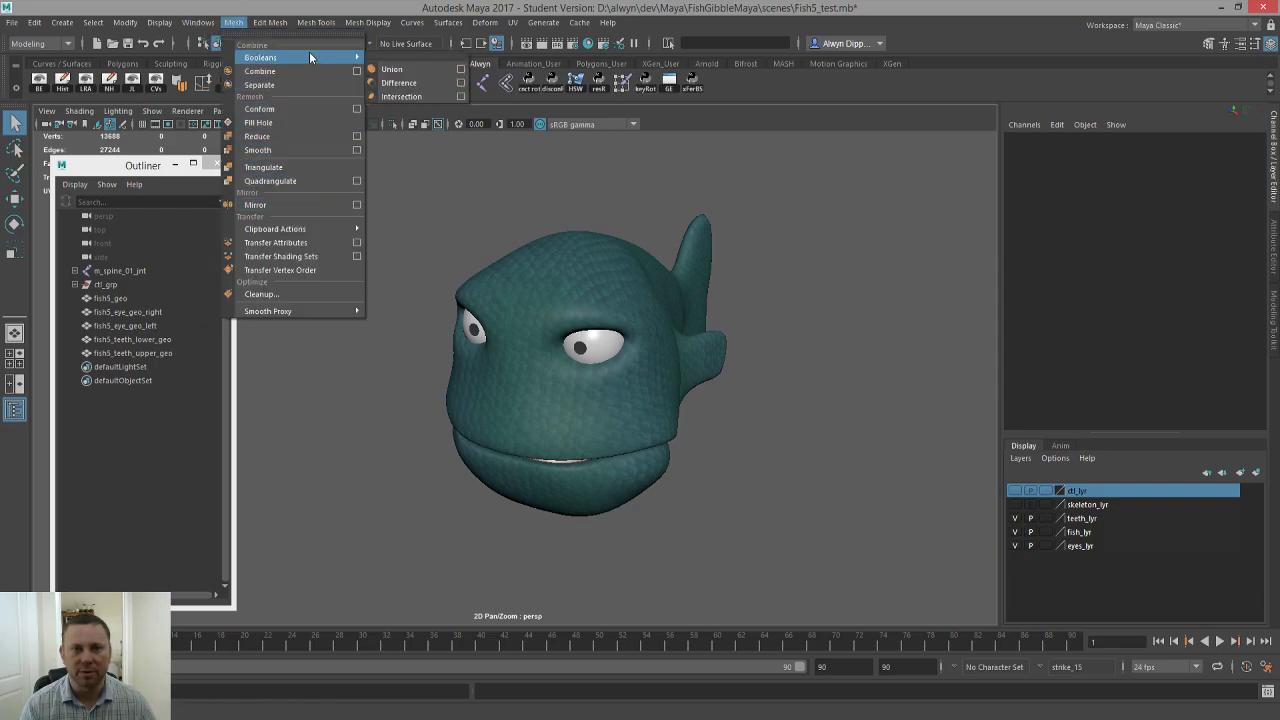
left_click(198, 22)
mouse_move(252, 98)
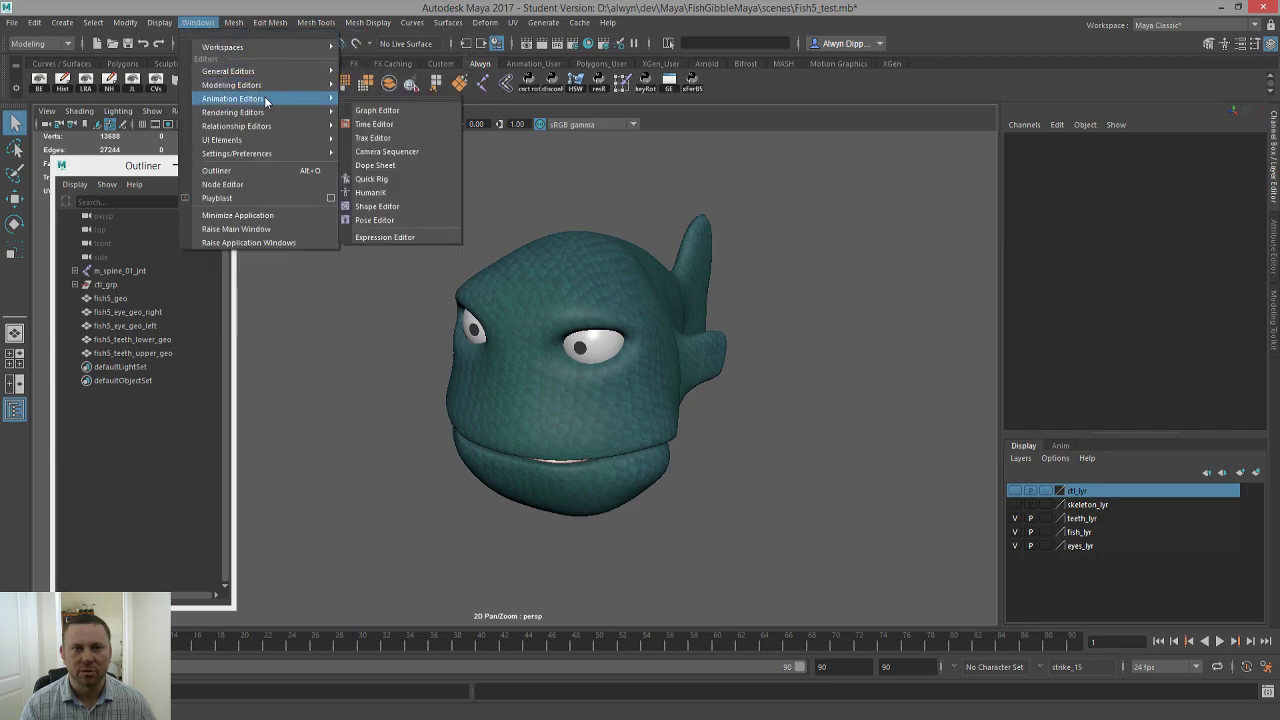
left_click(408, 207)
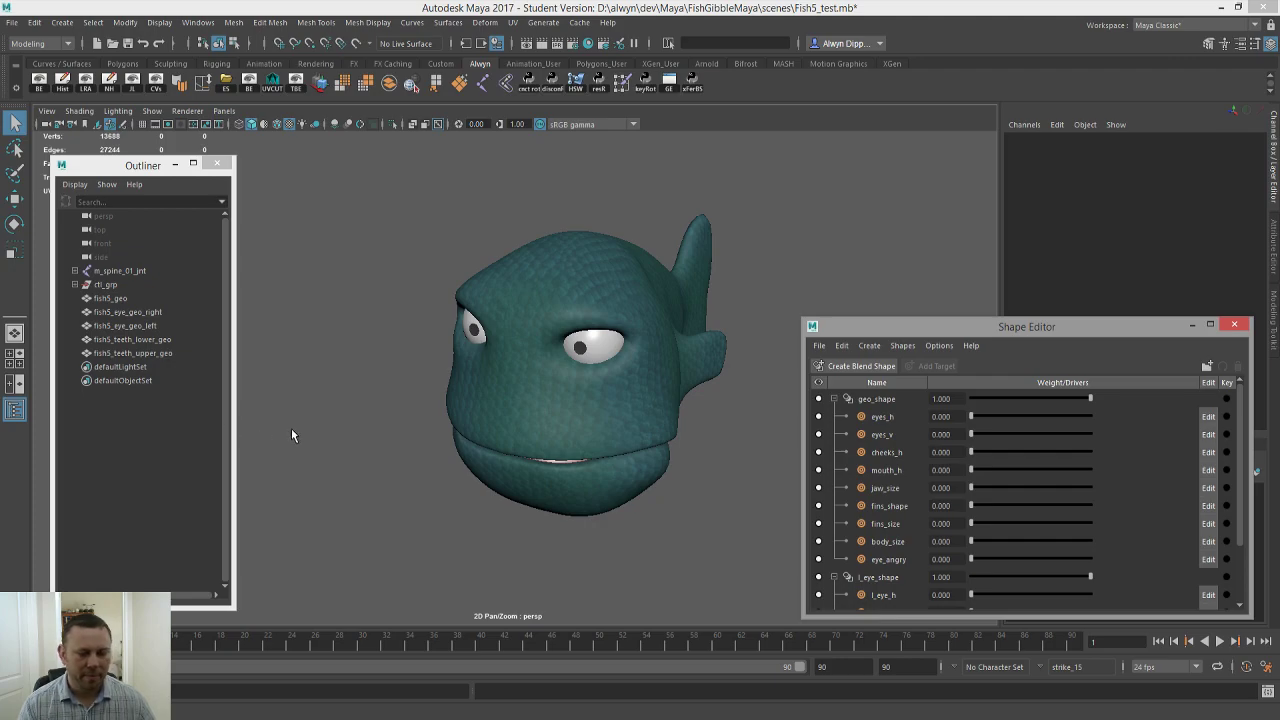
- Highlight the geo_shape targets eyes_h through body_size and enlarge the Shape Editor to review all the blend shapes
left_click(884, 416)
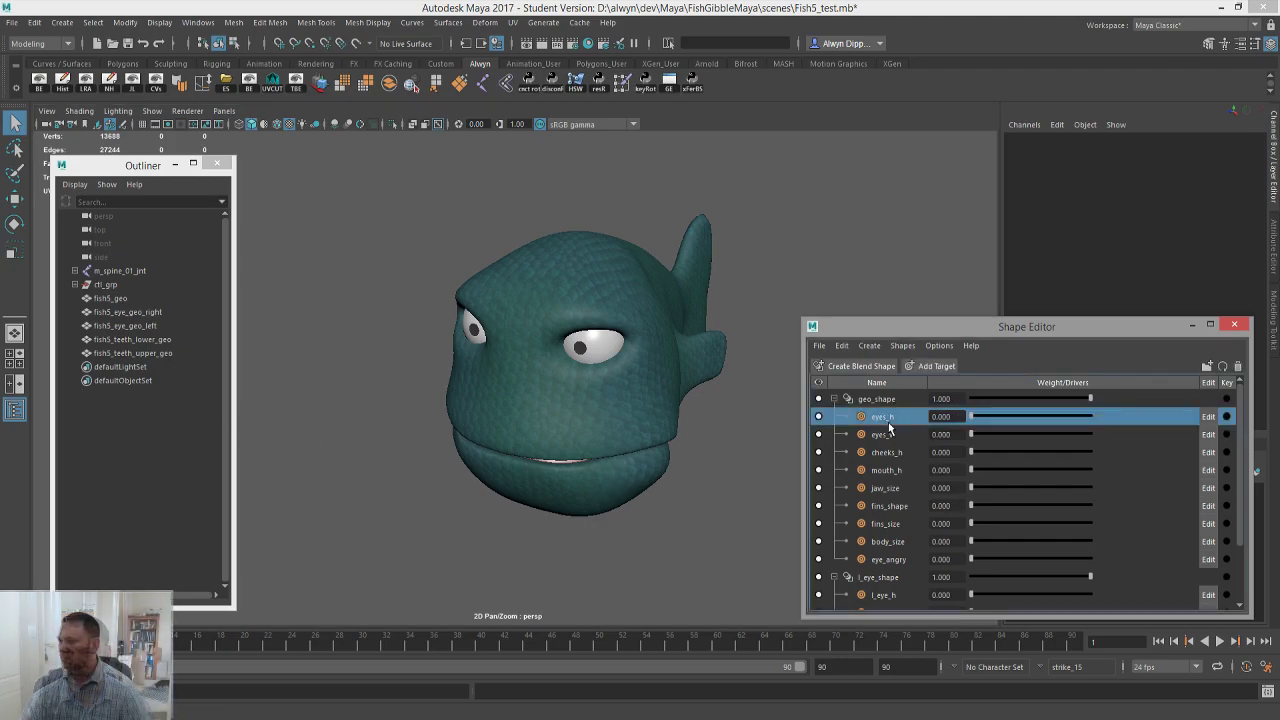
left_click(888, 560, "shift")
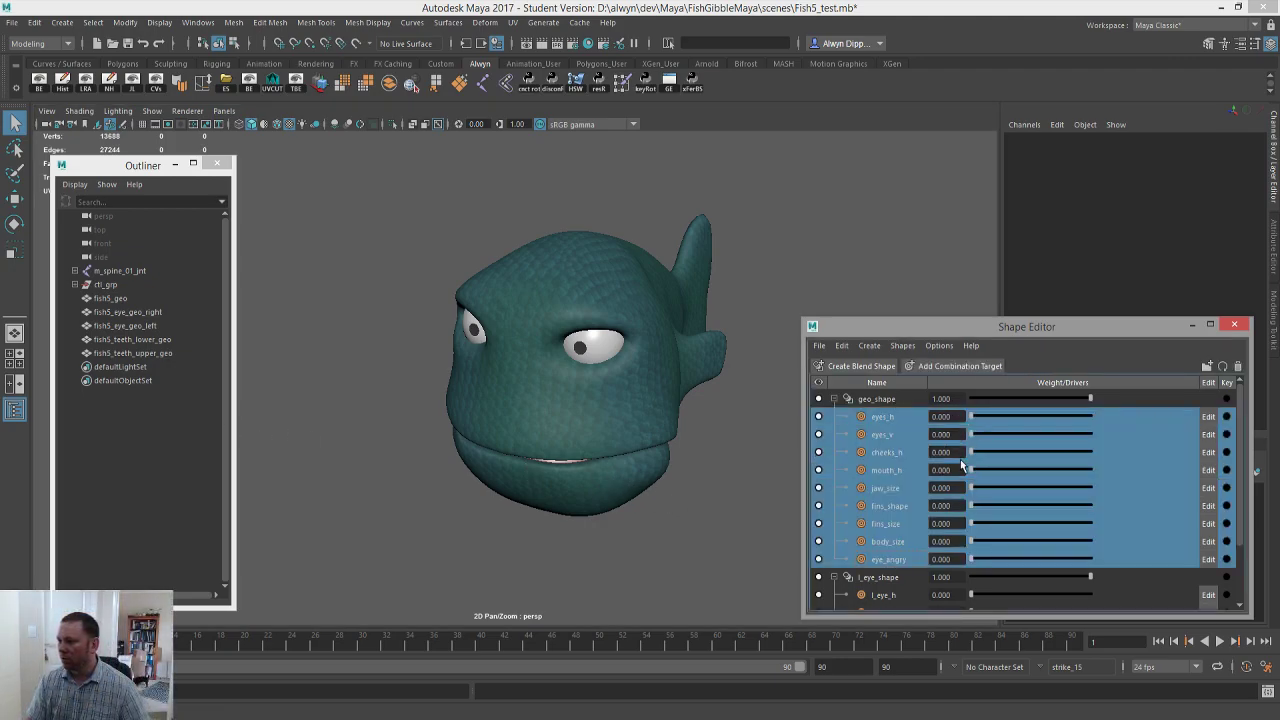
left_click(899, 560, "ctrl")
left_click_drag(972, 434, 936, 427)
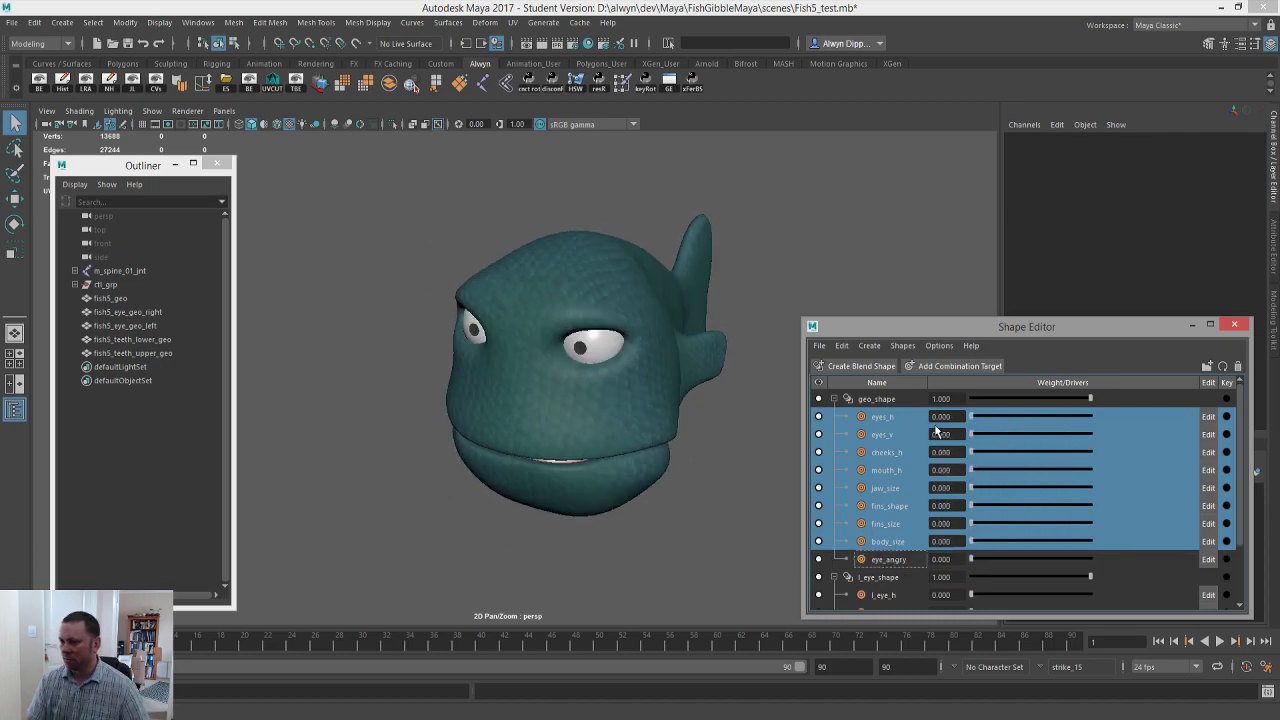
scroll(936, 430, "down", 2)
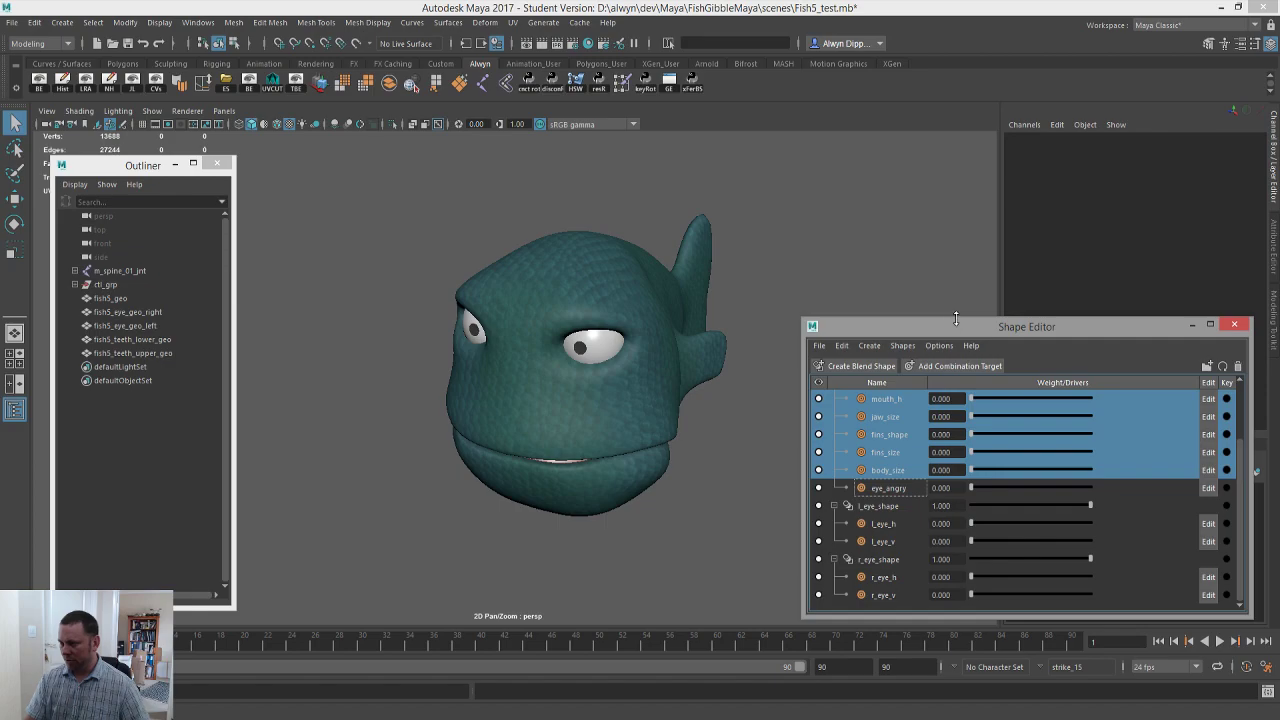
left_click_drag(955, 318, 952, 186)
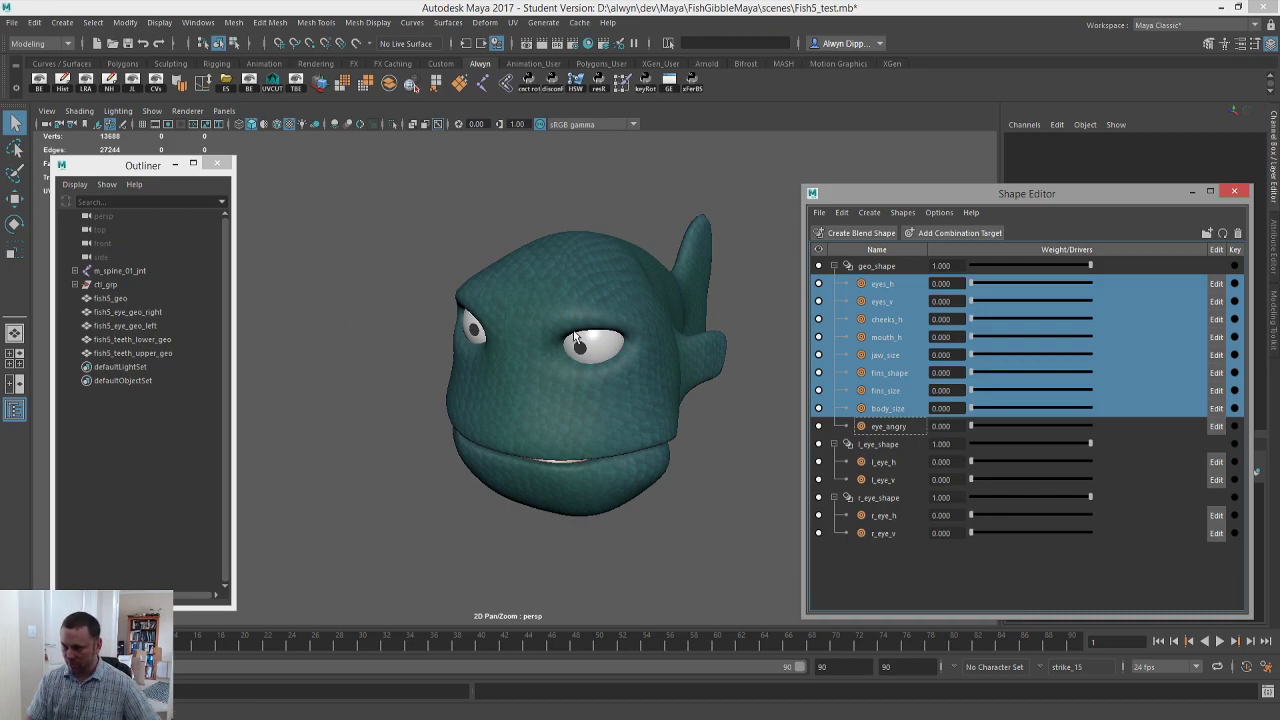
- Select the fish body mesh fish5_geo and close the Shape Editor
left_click(523, 295)
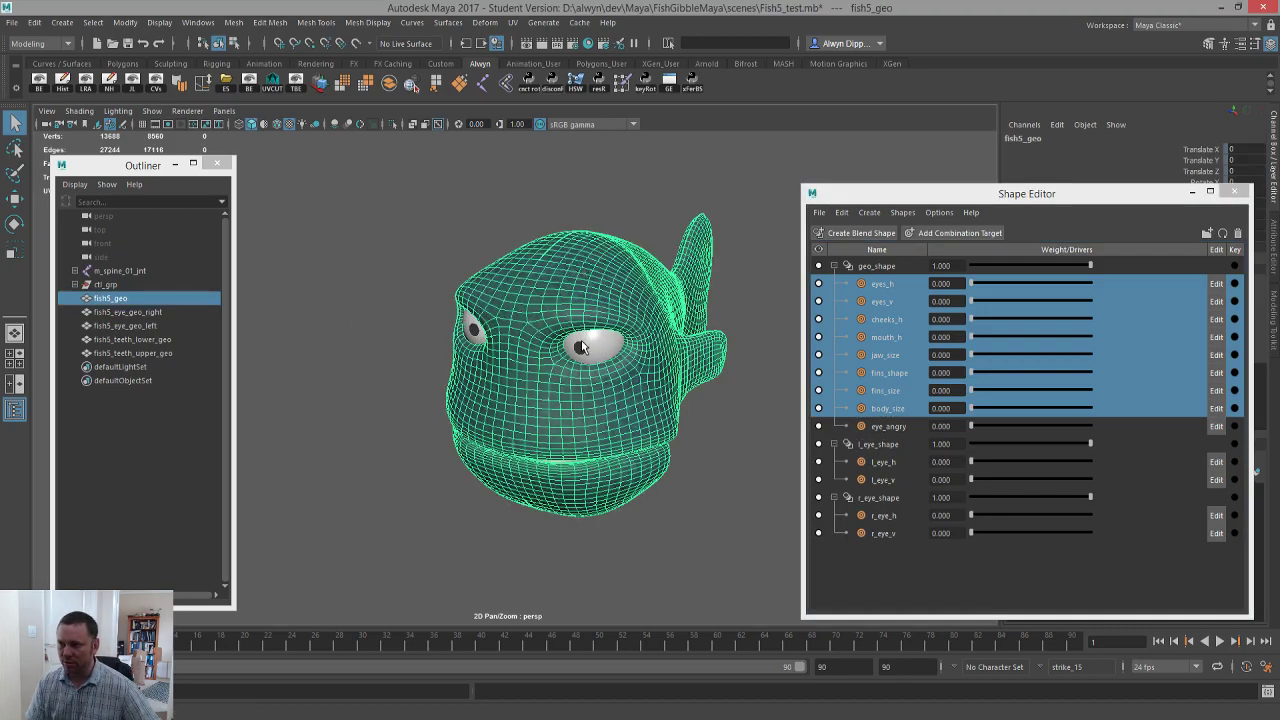
left_click_drag(582, 368, 554, 365, "alt")
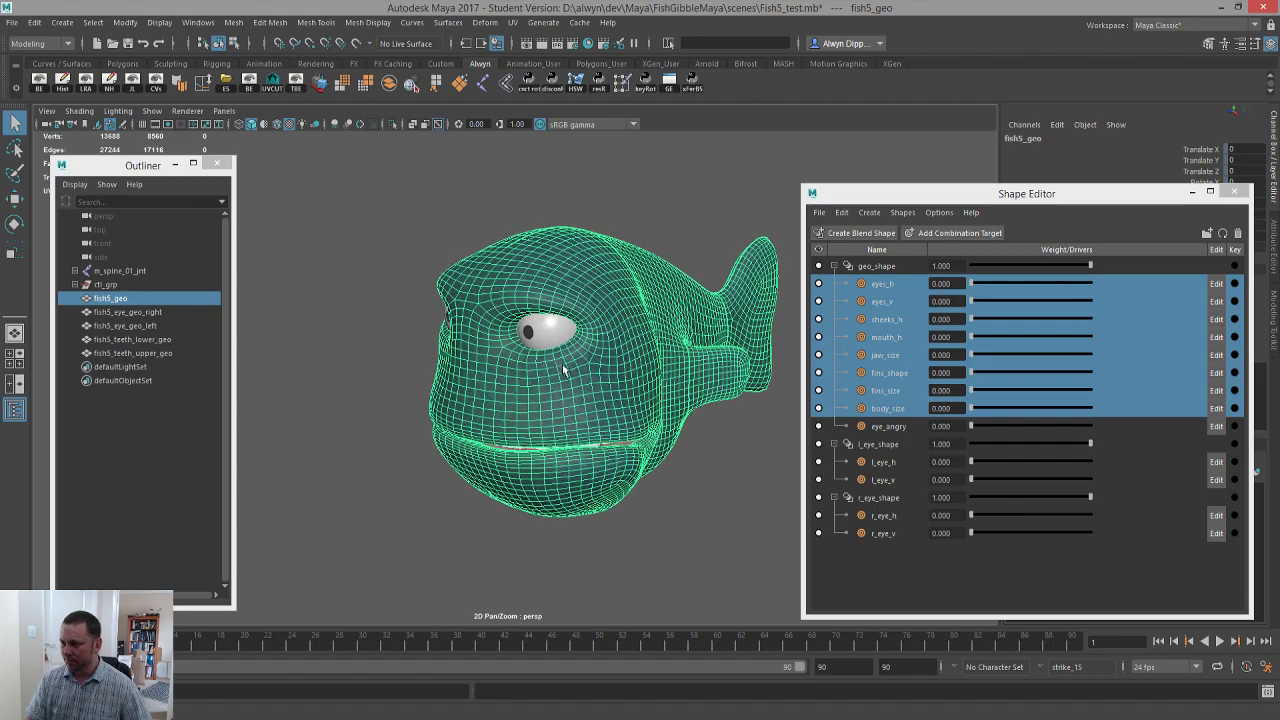
left_click(1237, 193)
left_click(1060, 445)
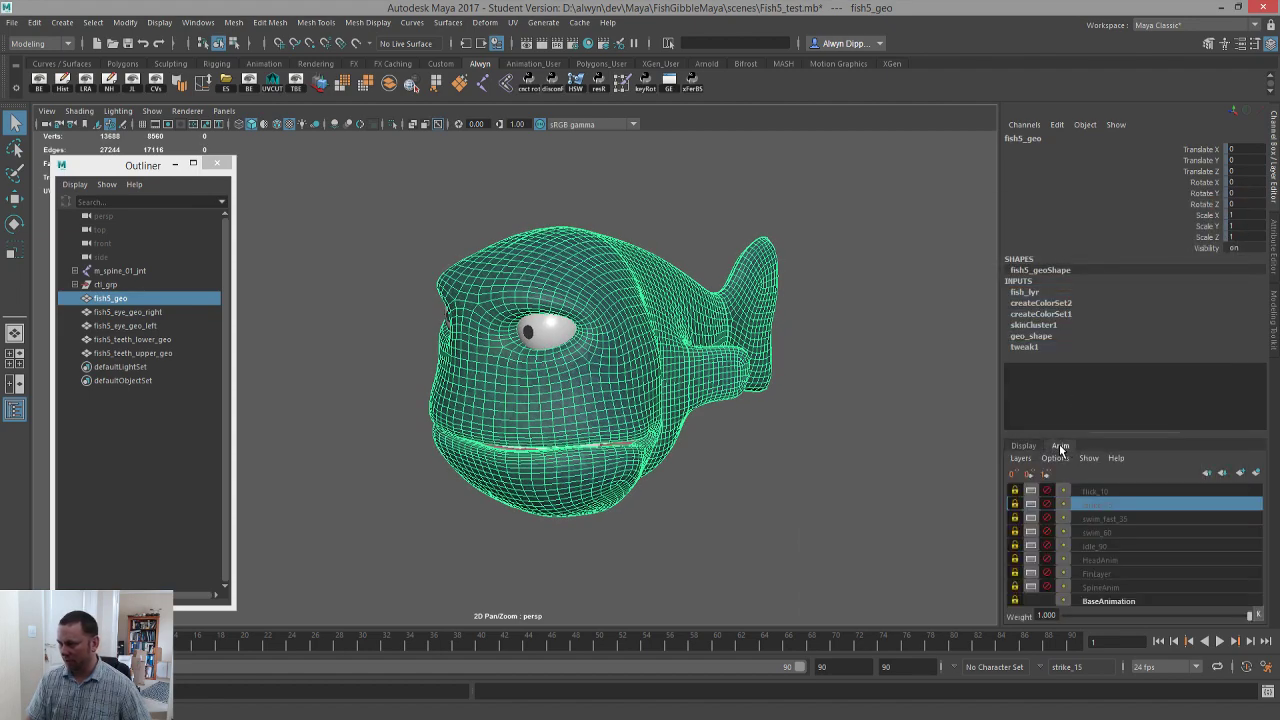
left_click(1024, 446)
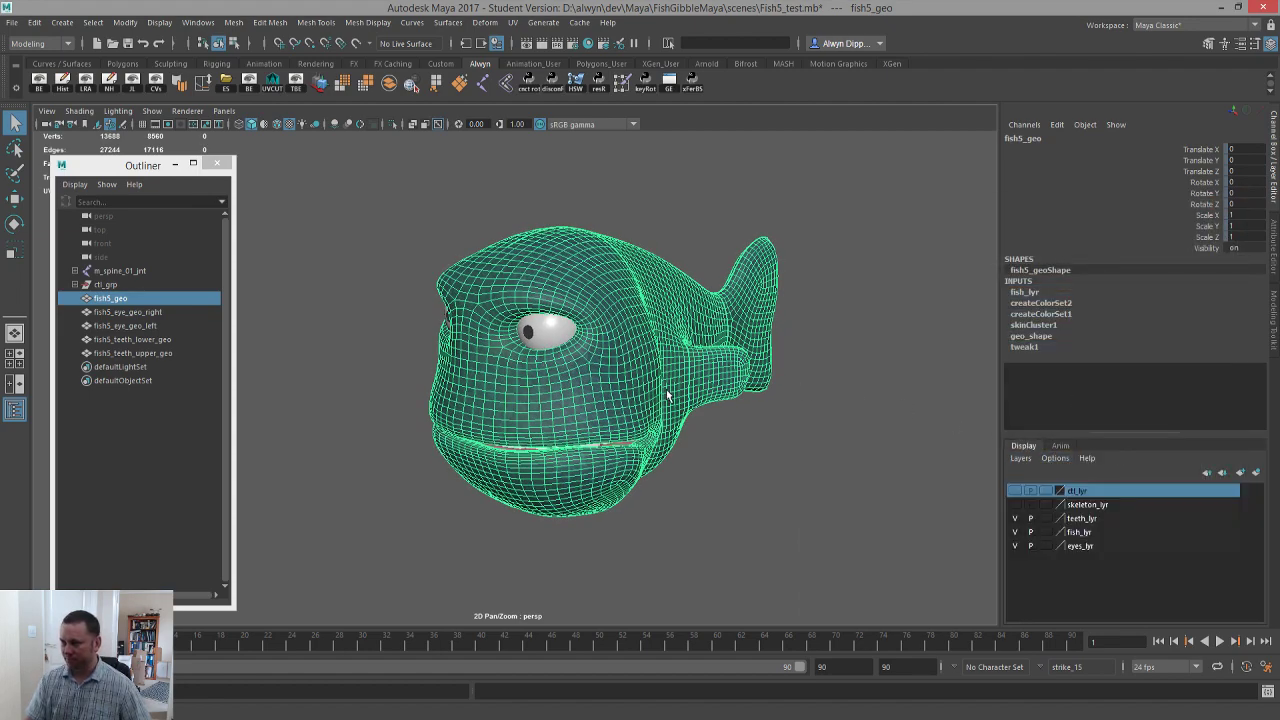
- Generate LOD meshes for all five fish meshes with copied skin weights and two levels at 50 and 90 percent reduction
left_click_drag(582, 348, 602, 346, "alt")
left_click(161, 354, "shift")
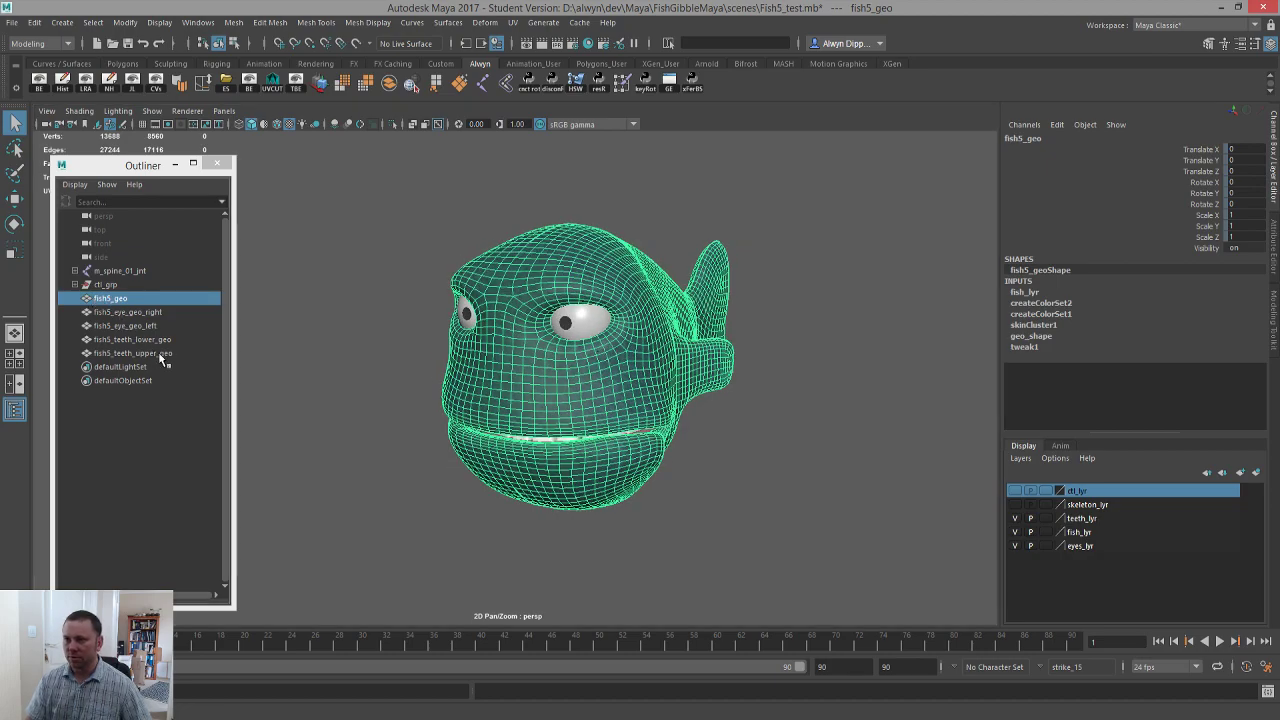
left_click_drag(560, 342, 542, 344, "alt")
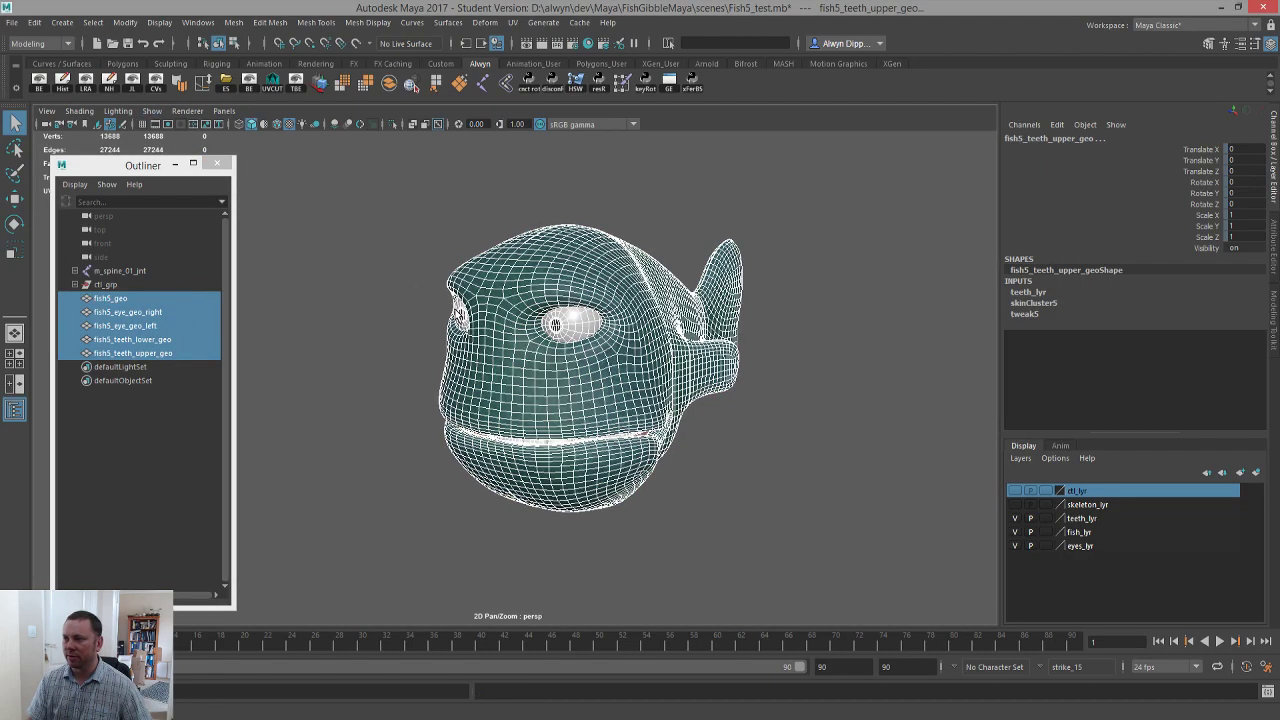
scroll(542, 344, "up", 2)
left_click(34, 22)
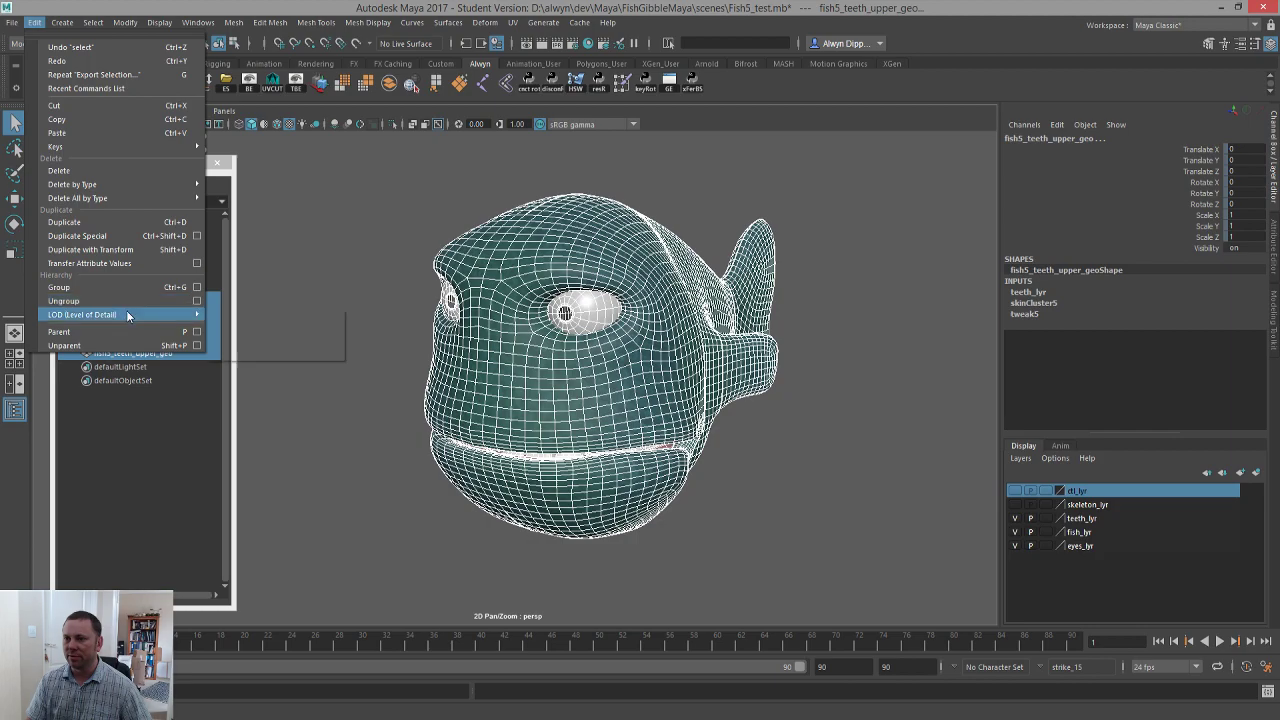
mouse_move(127, 314)
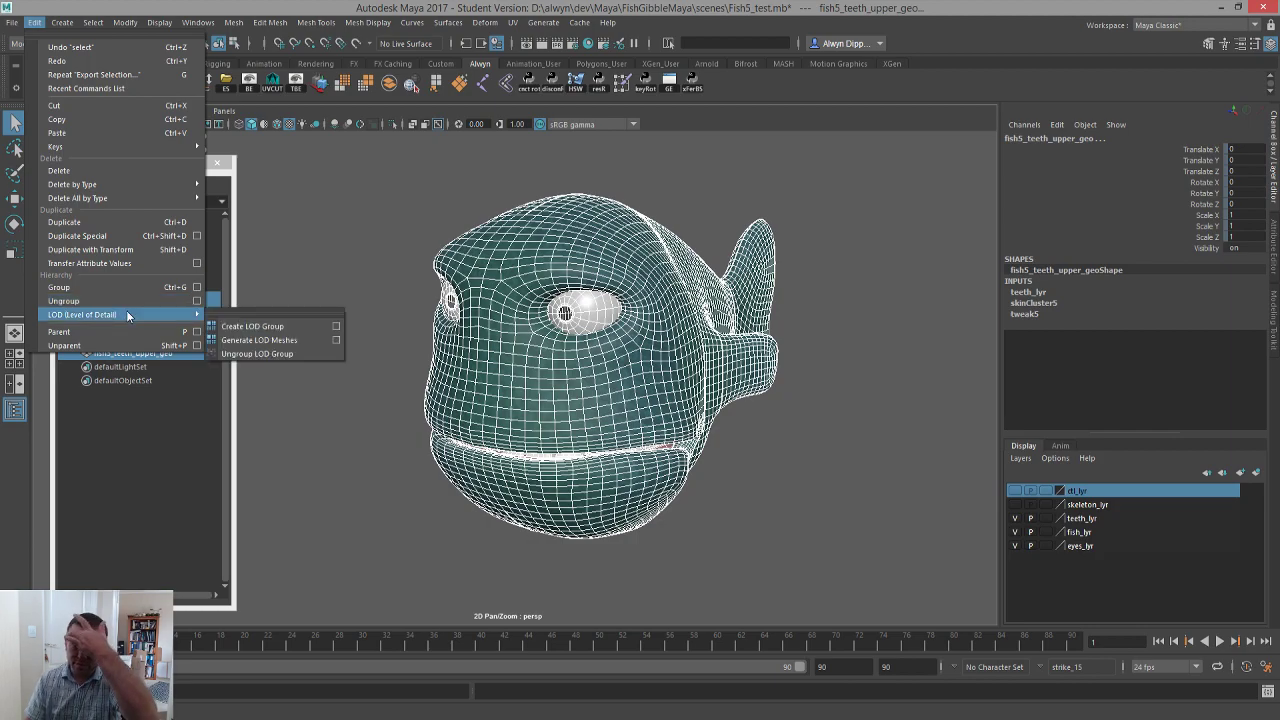
left_click(336, 341)
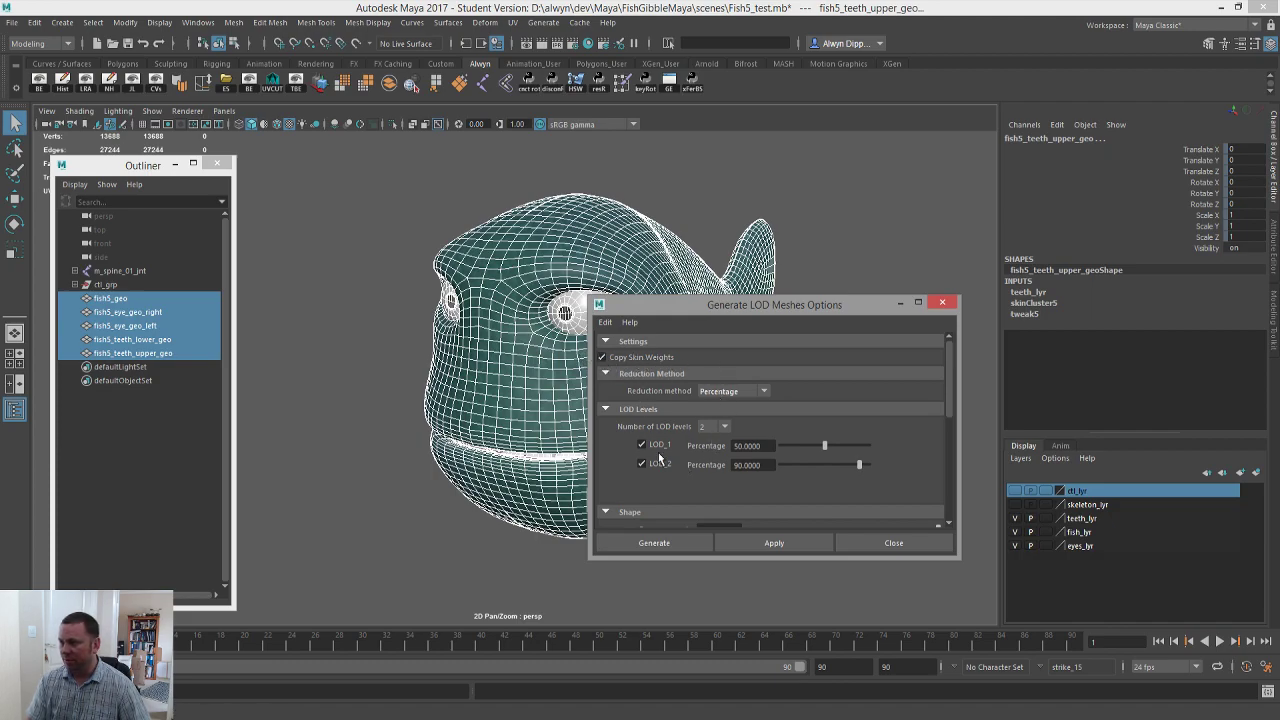
left_click(655, 543)
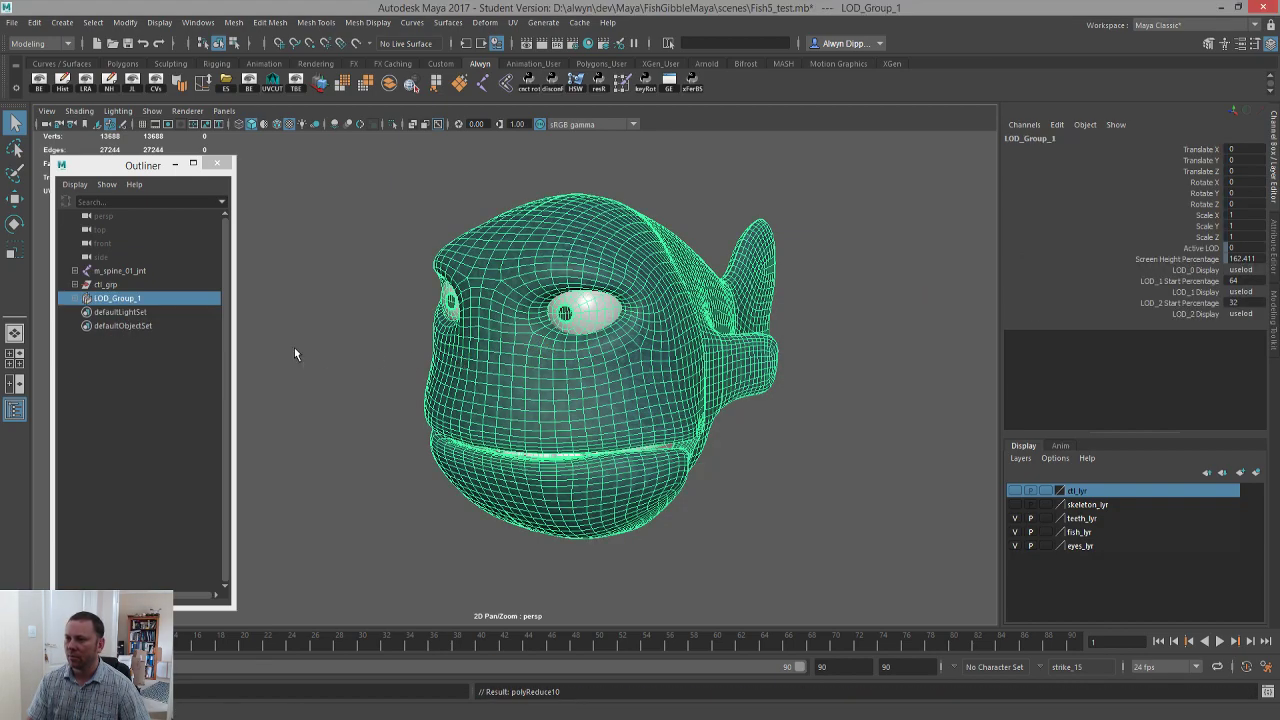
- Expand LOD_Group_1 and examine how its LOD levels switch as the viewing distance to the fish changes
left_click(74, 298)
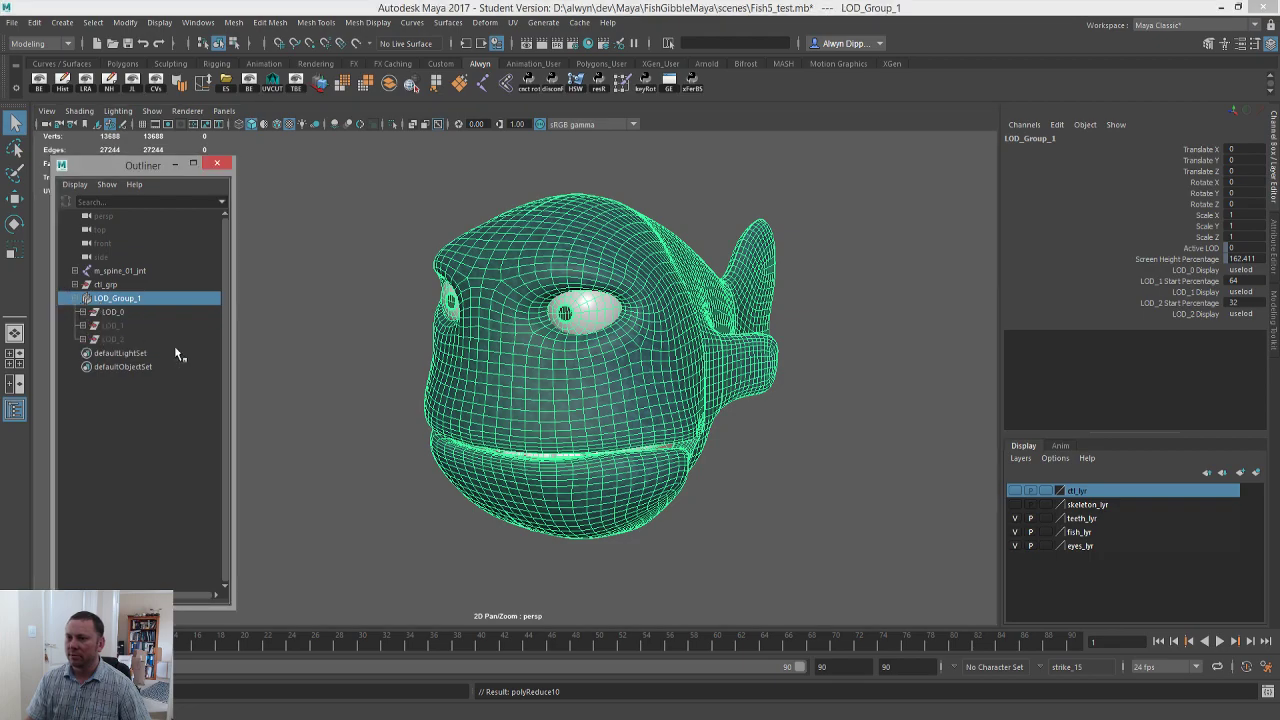
scroll(565, 398, "down", 5)
scroll(570, 398, "down", 2)
scroll(570, 398, "up", 6)
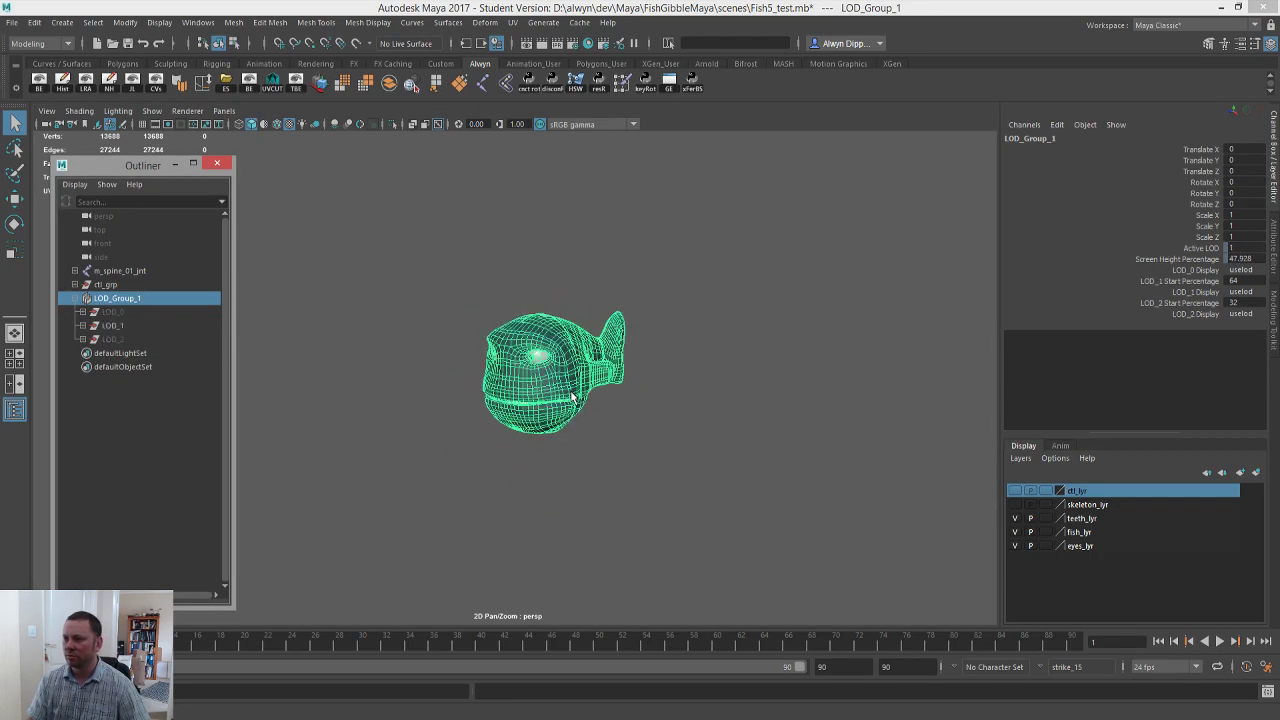
scroll(572, 398, "down", 4)
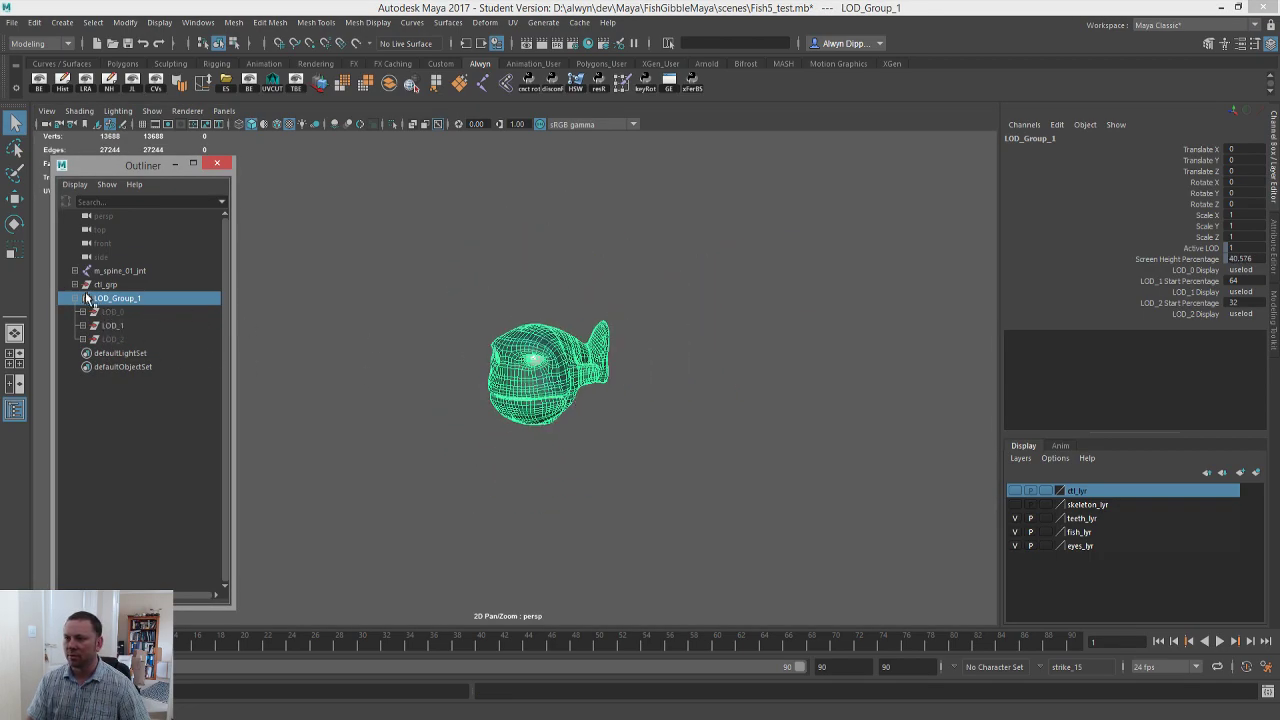
left_click(135, 299)
scroll(498, 333, "down", 3)
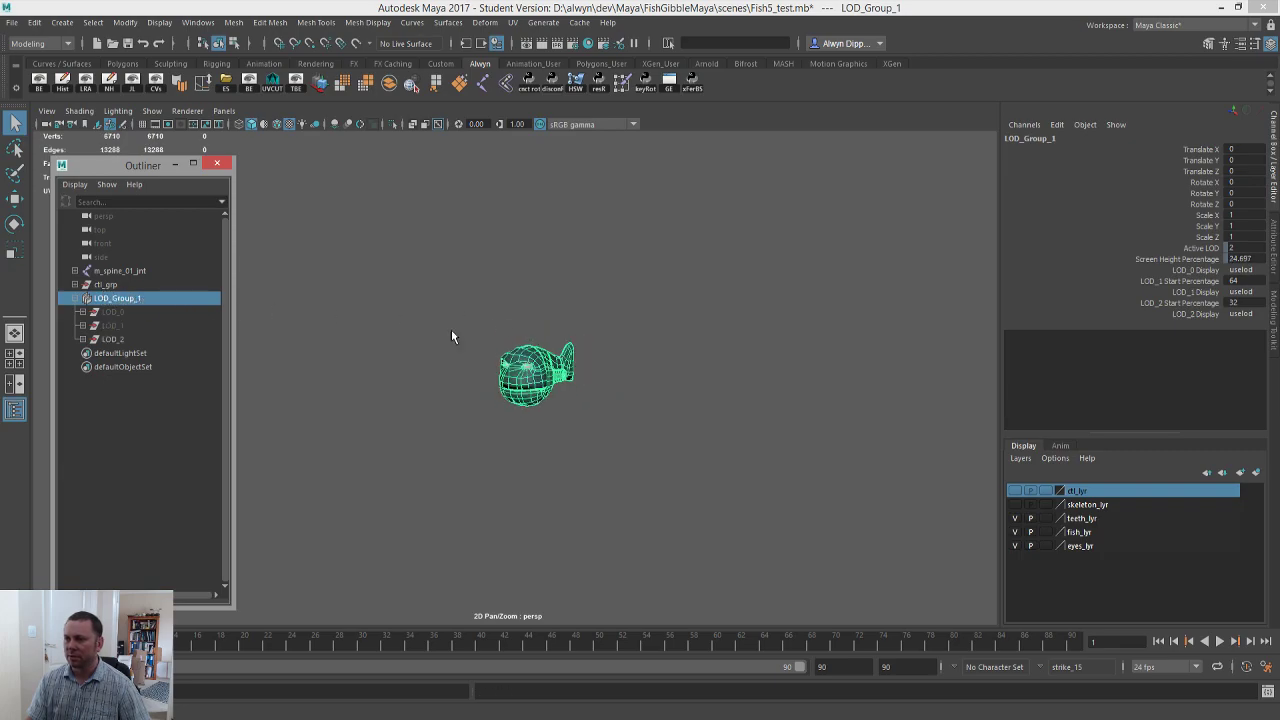
left_click(133, 300)
scroll(490, 360, "up", 5)
left_click(142, 299)
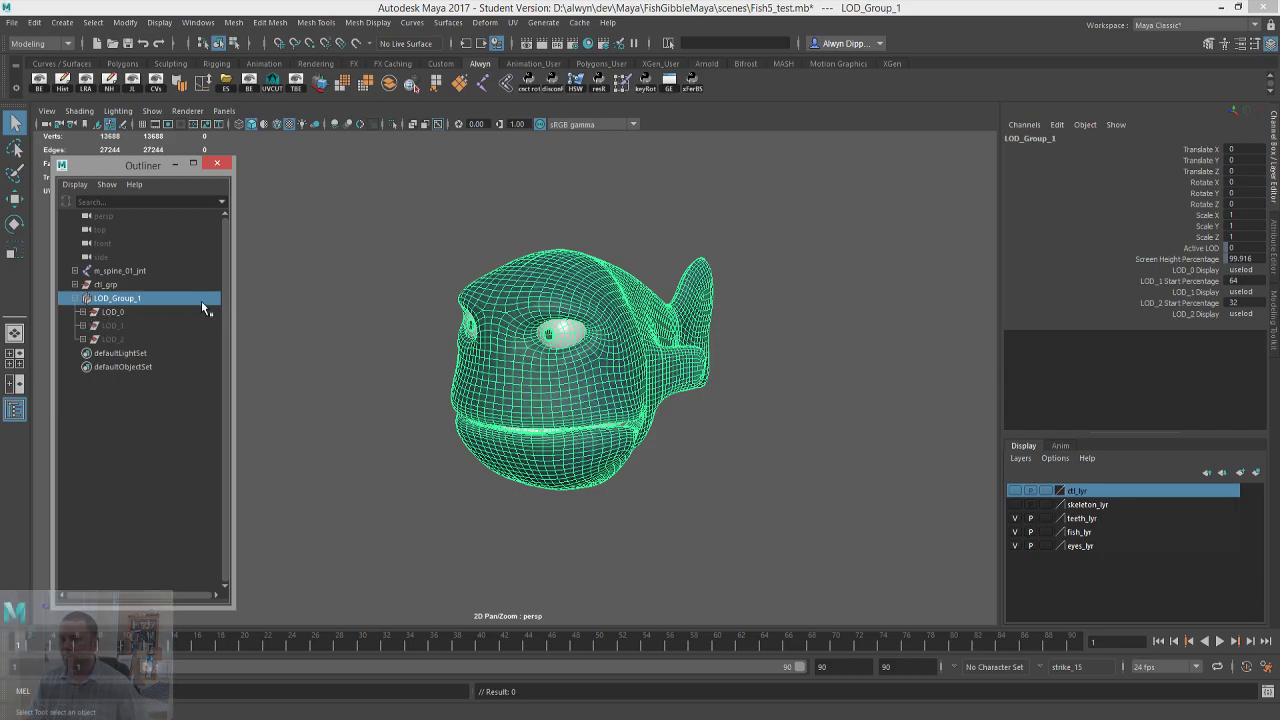
- Export m_spine_01_jnt and LOD_Group_1 as FBX to the project's assets folder, replacing fish_test.fbx
left_click(75, 298)
left_click(153, 271, "ctrl")
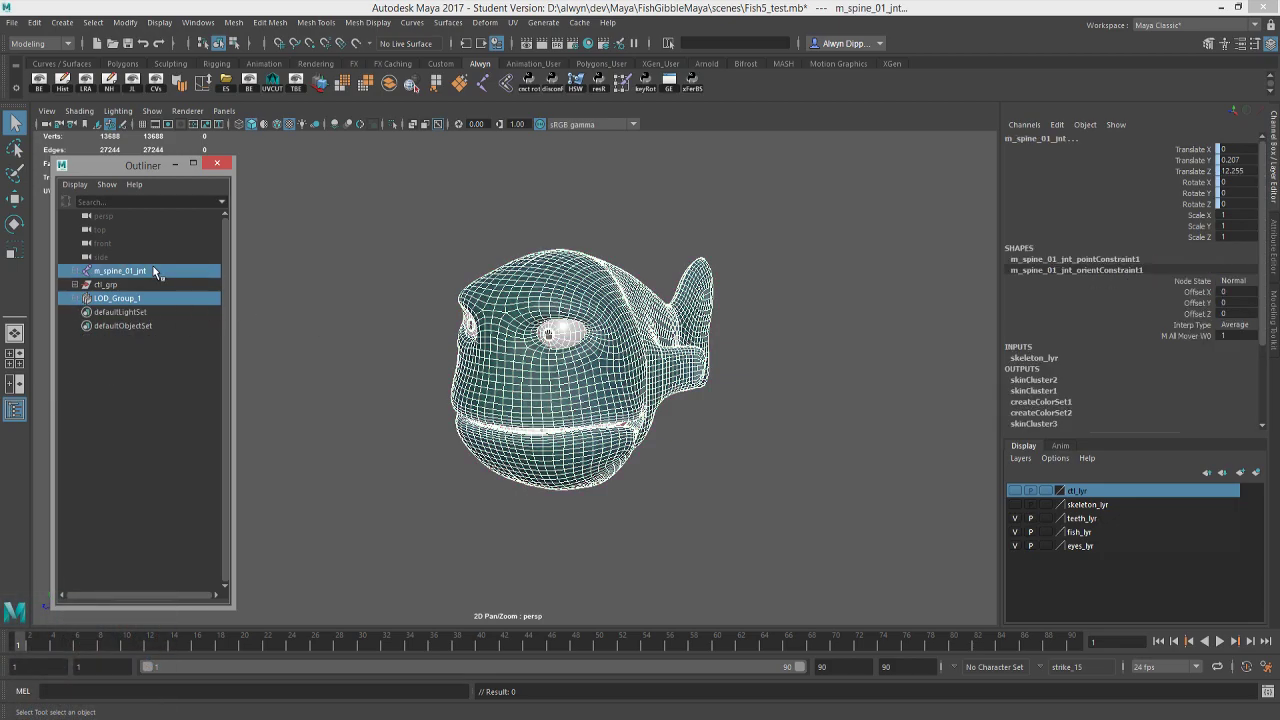
left_click(226, 83)
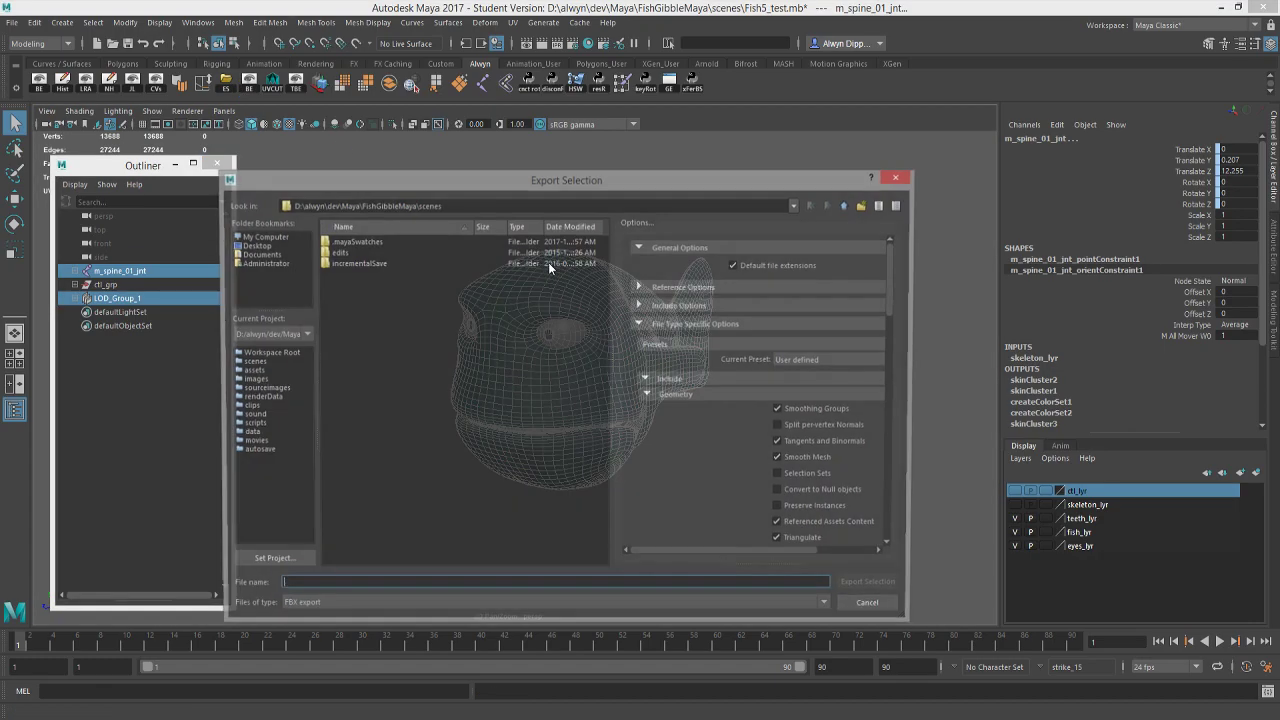
left_click(249, 370)
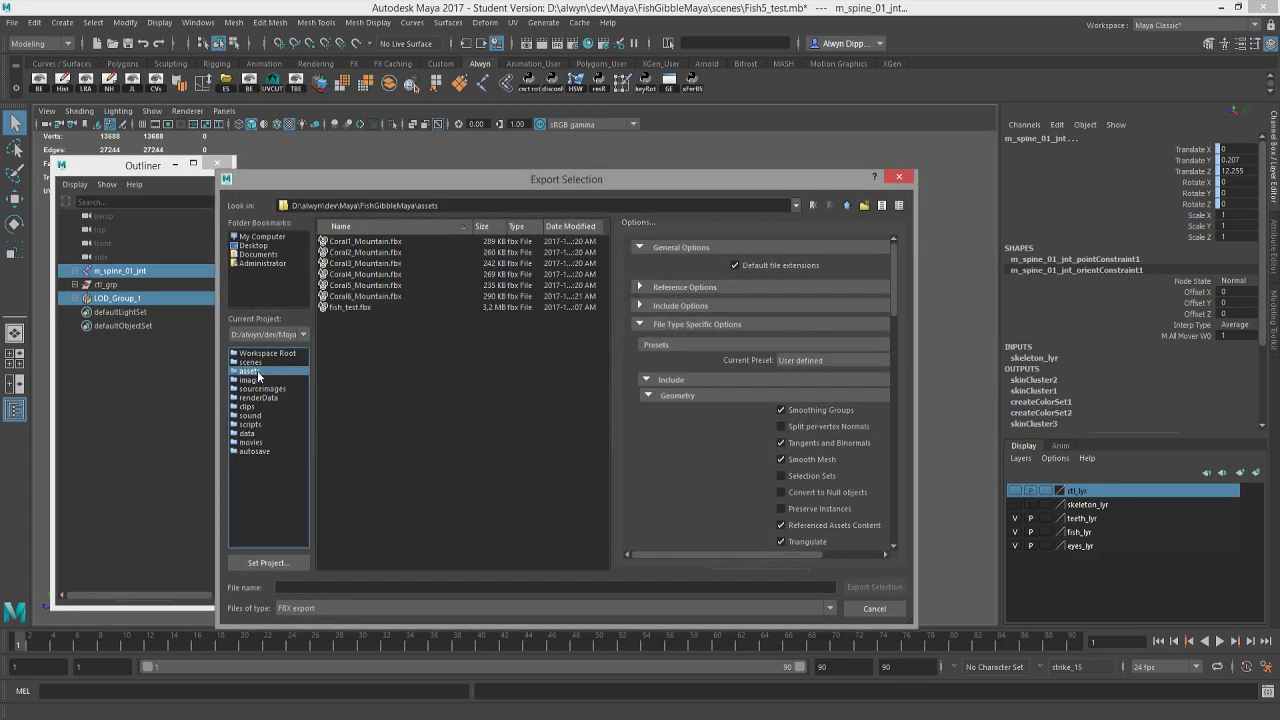
left_click(364, 304)
scroll(746, 375, "down", 2)
scroll(746, 380, "down", 3)
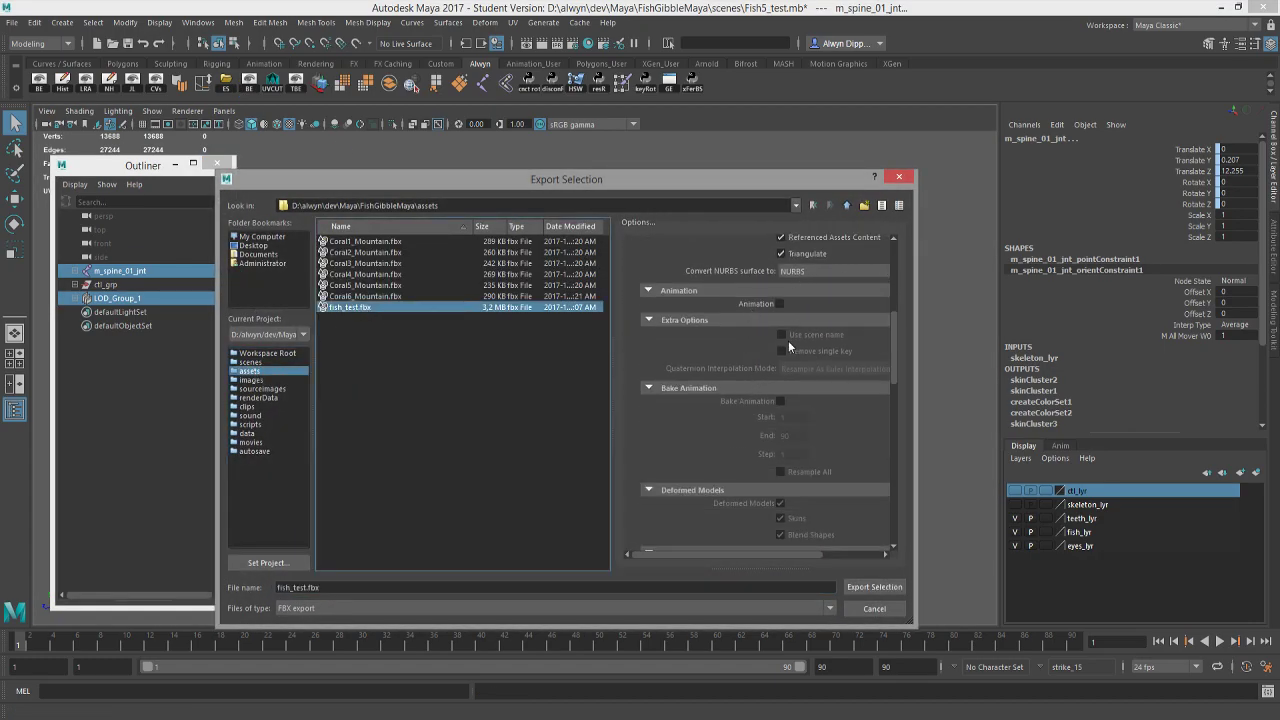
left_click(871, 586)
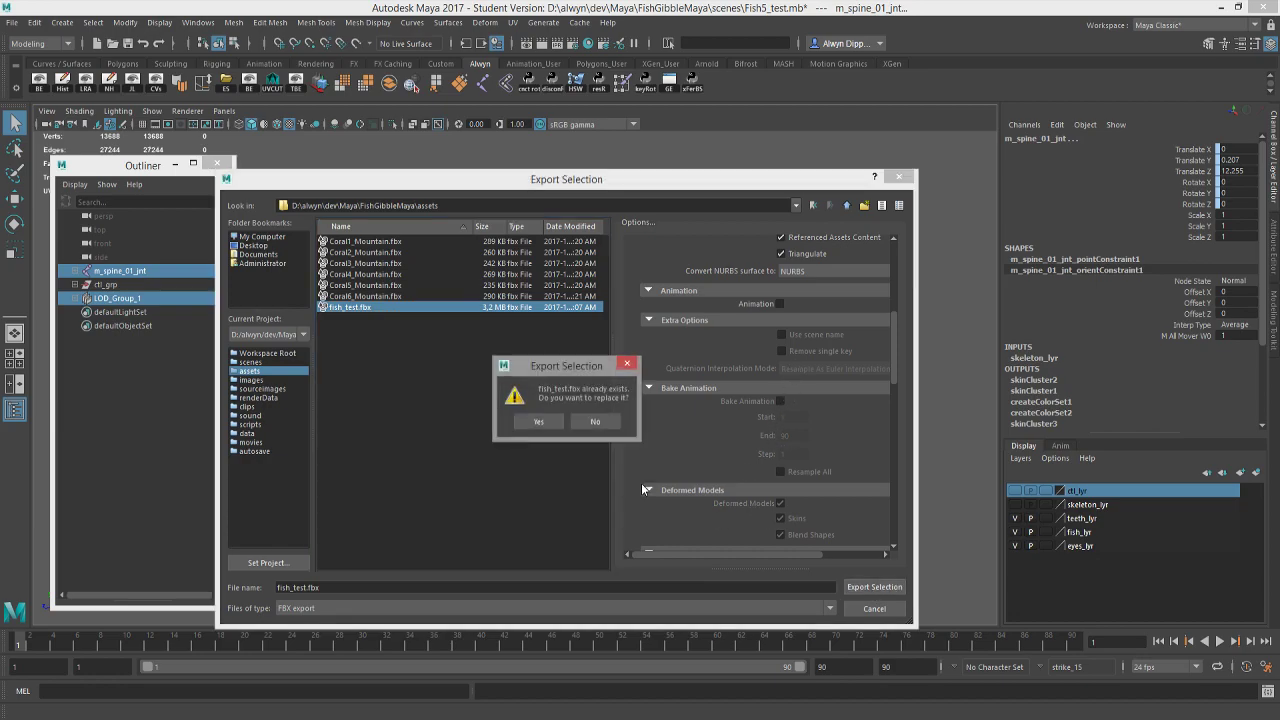
left_click(541, 421)
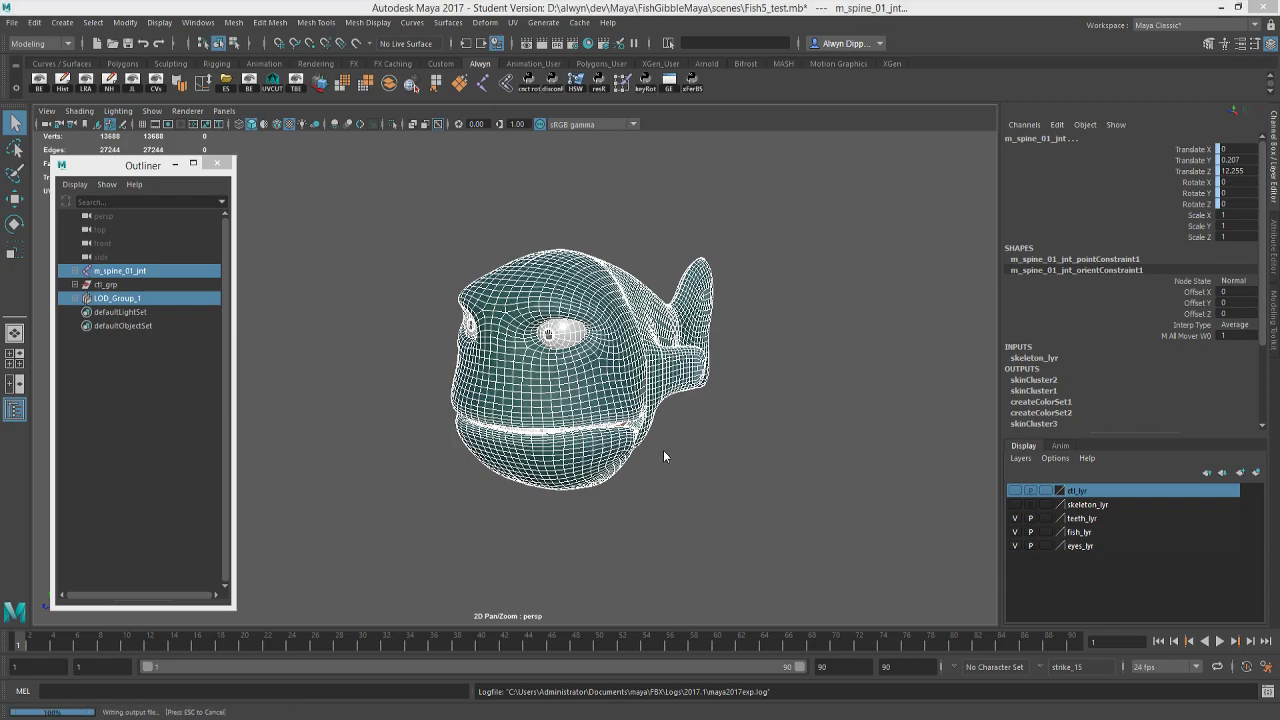
left_click(670, 627)
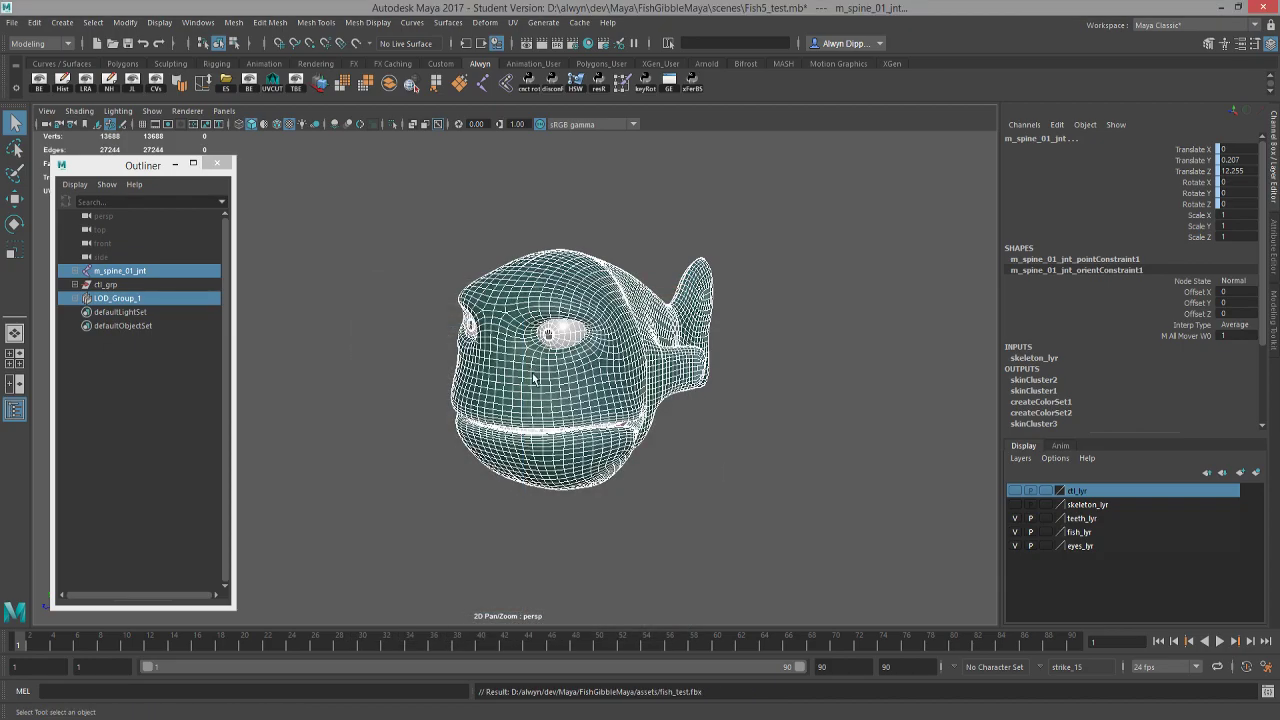
- Switch to the Unreal Editor with the Maya project's assets folder open in File Explorer
key("alt+Tab")
key("alt+Tab")
key("alt+Tab")
key("alt+Tab")
key("alt+Tab")
key("alt+Tab")
key("alt+Tab")
key("alt+Tab")
key("alt+Tab")
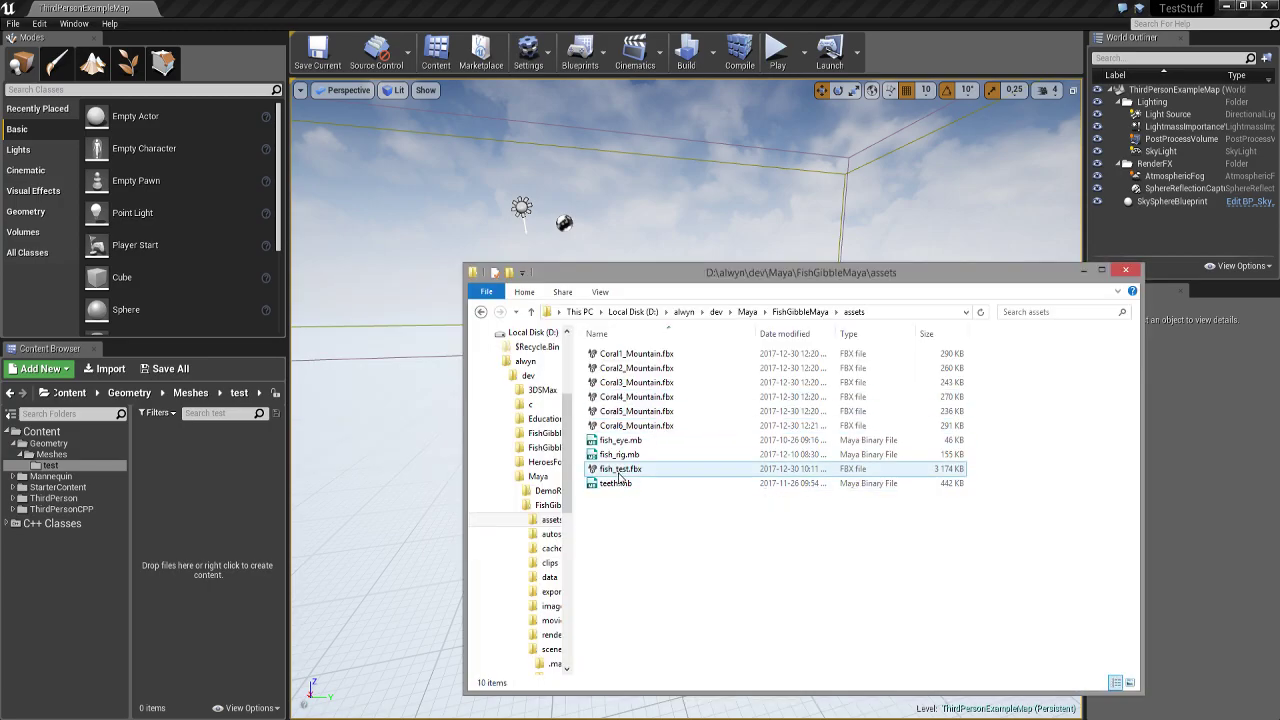
- Import fish_test.fbx into the test content folder as a skeletal mesh with morph targets and mesh LODs, and dismiss the message log
key("alt+Tab")
left_click_drag(611, 470, 224, 462)
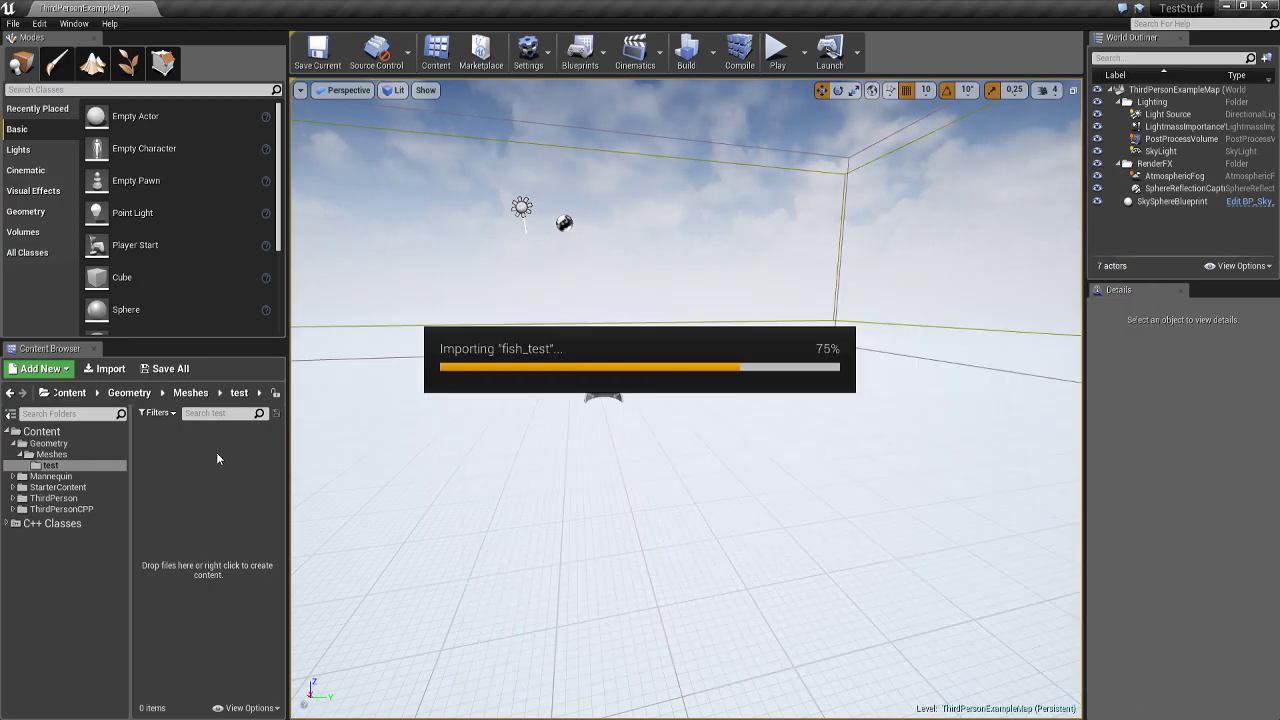
left_click_drag(645, 315, 638, 148)
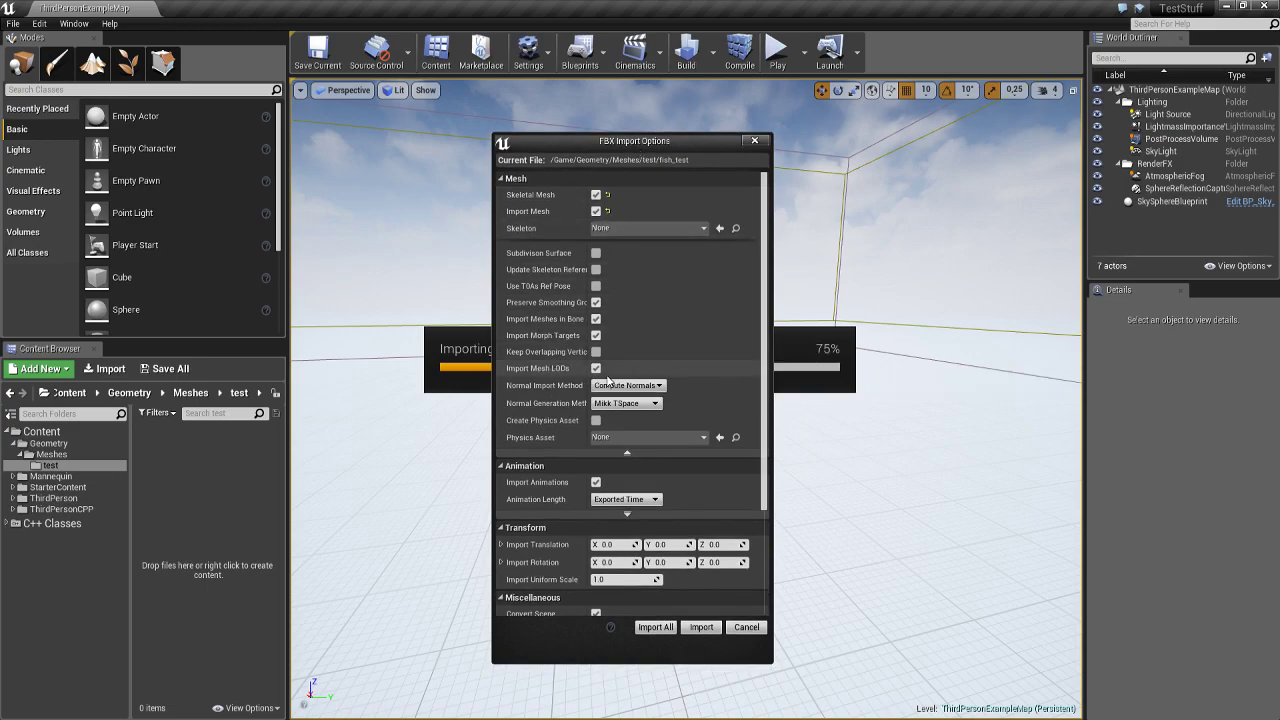
left_click(703, 627)
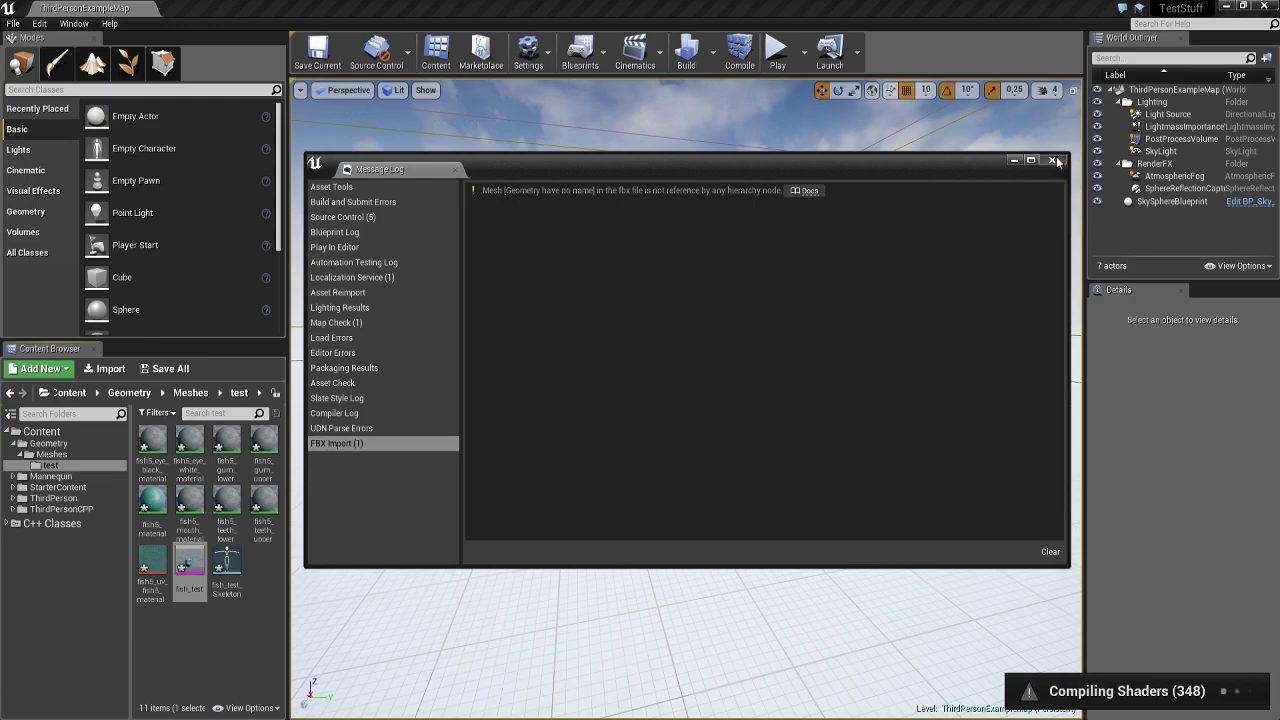
left_click(1051, 159)
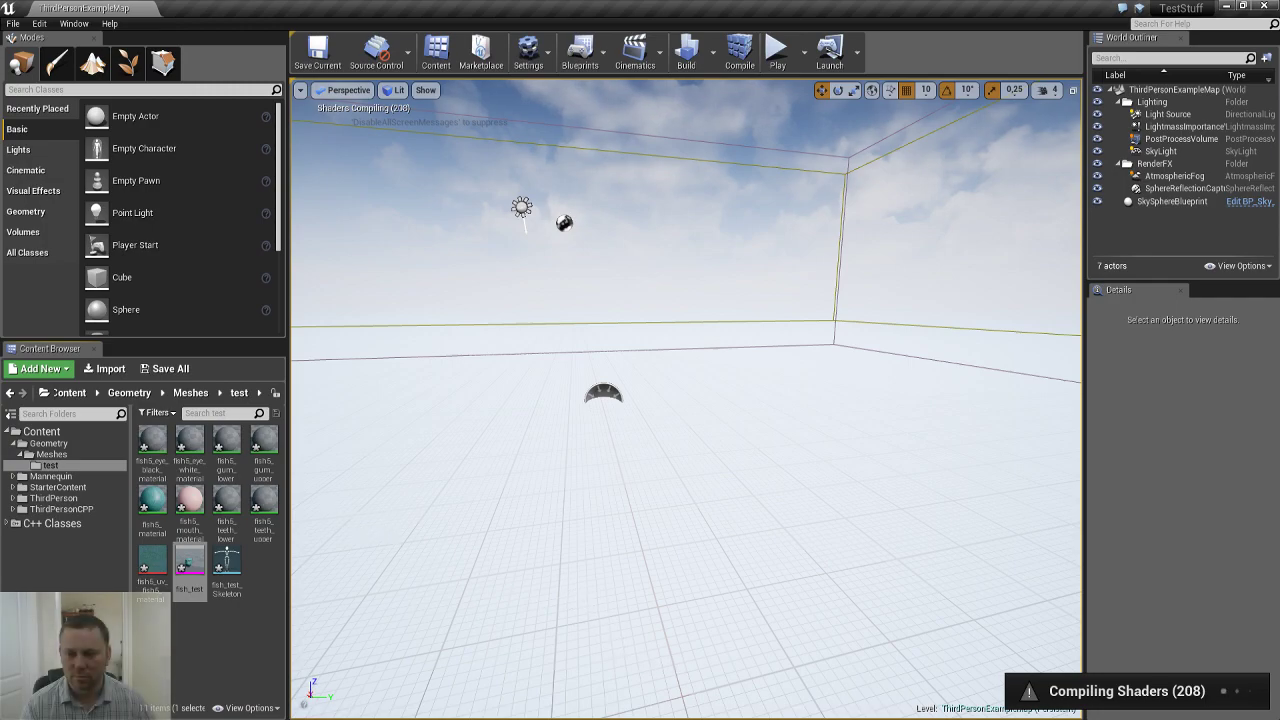
- Save the imported fish assets in the test folder and open the fish_test skeletal mesh for editing
key("alt+Tab")
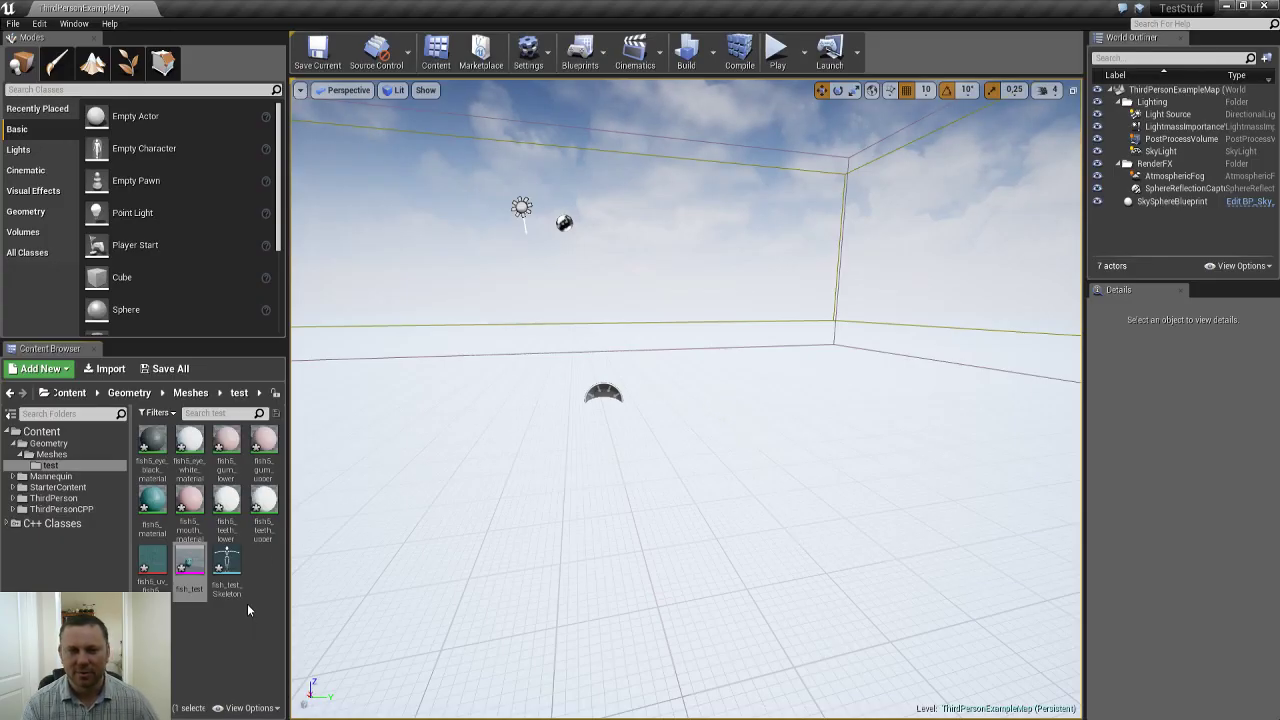
left_click(230, 563, "shift")
key("ctrl+s")
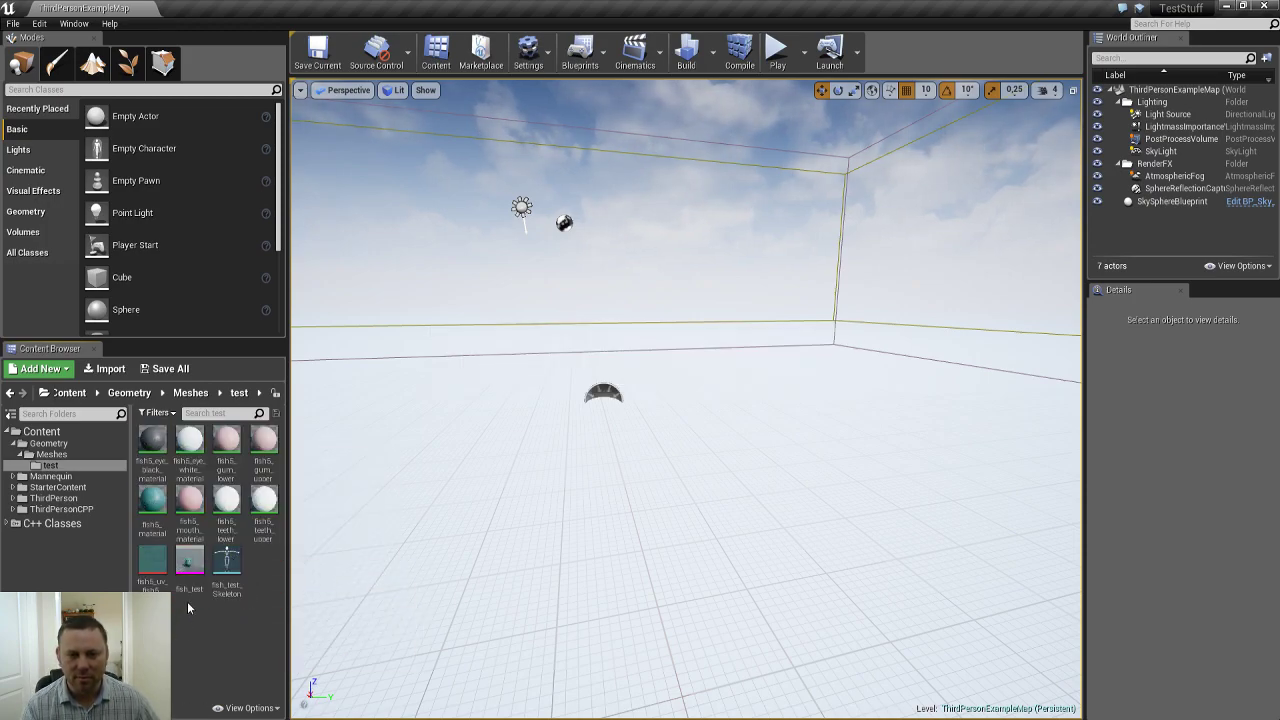
left_click(179, 630)
double_click(188, 566)
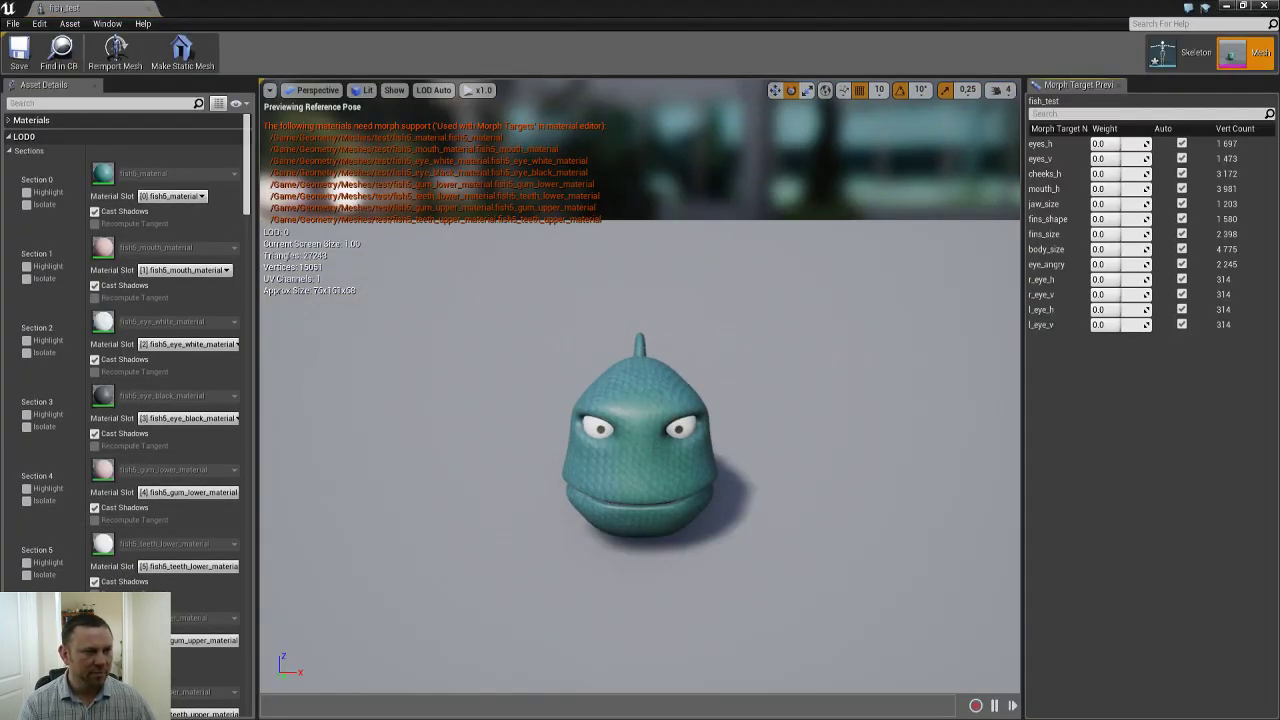
- Set the preview weights of eyes_h, eyes_v, cheeks_h, mouth_h, jaw_size, fins_shape, fins_size and body_size to 1
left_click_drag(624, 402, 603, 354)
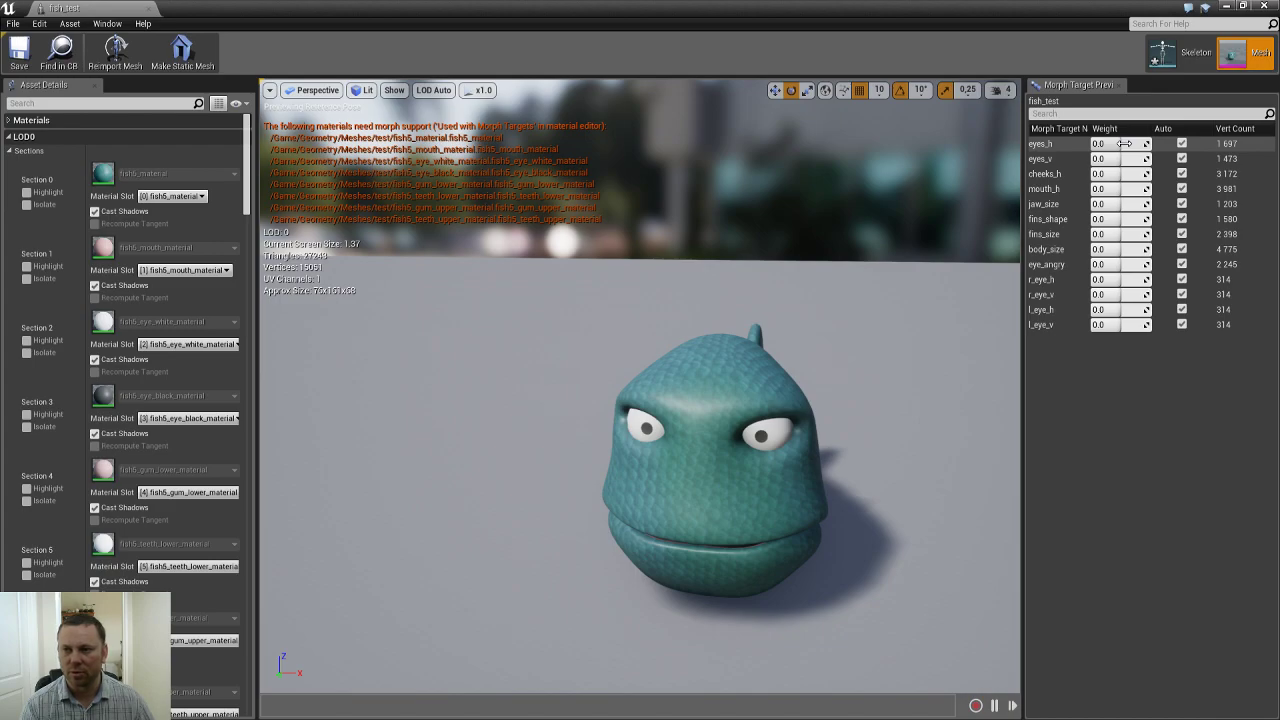
left_click(1124, 143)
type("1")
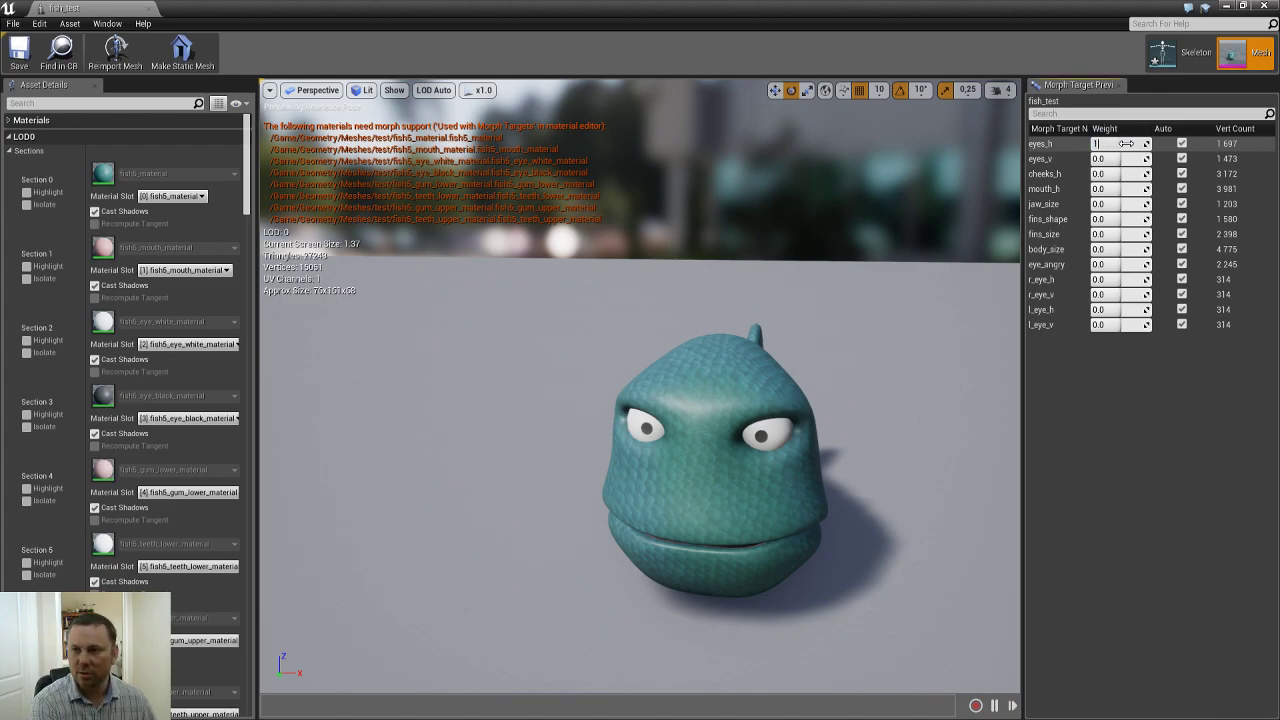
key("Tab")
type("1")
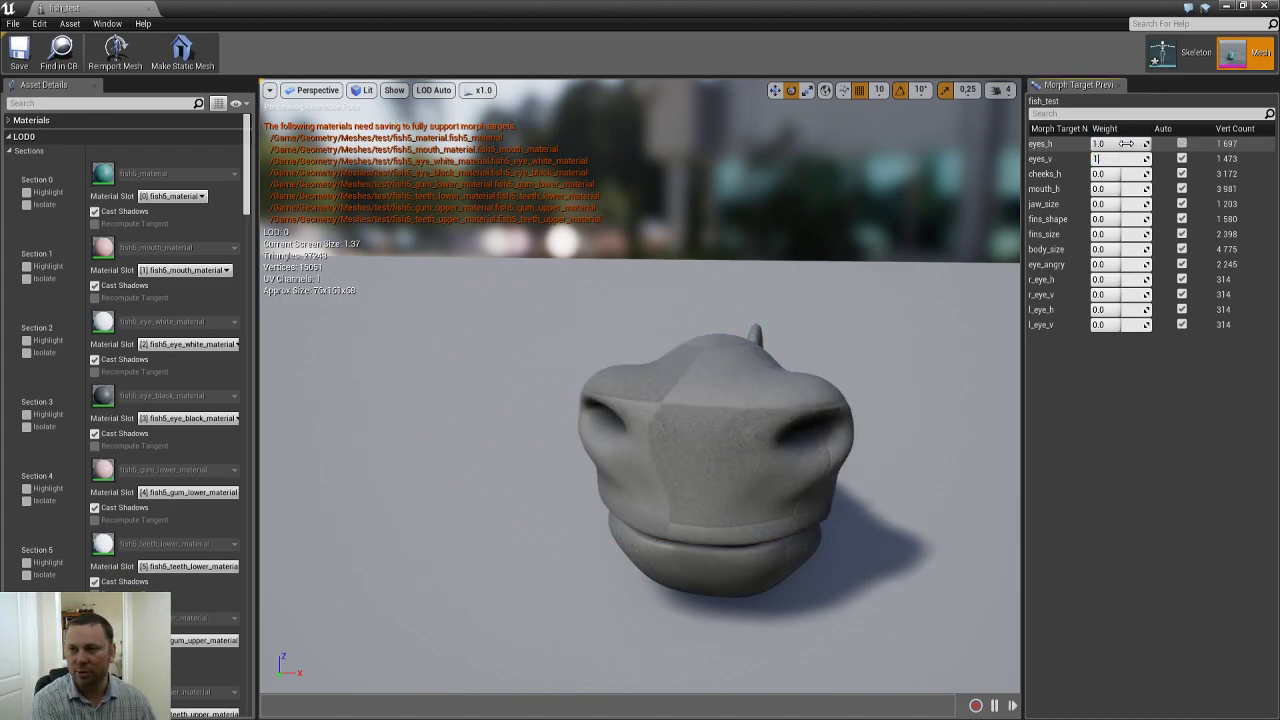
key("Tab")
type("1")
key("Tab")
type("1")
key("Tab")
type("1")
key("Tab")
type("1")
key("Tab")
type("1")
key("Tab")
type("1")
key("Tab")
- Set the r_eye_h, r_eye_v, l_eye_h and l_eye_v morph target weights to 1, leaving out eye_angry, and view the deformed fish
key("Tab")
type("1")
key("Tab")
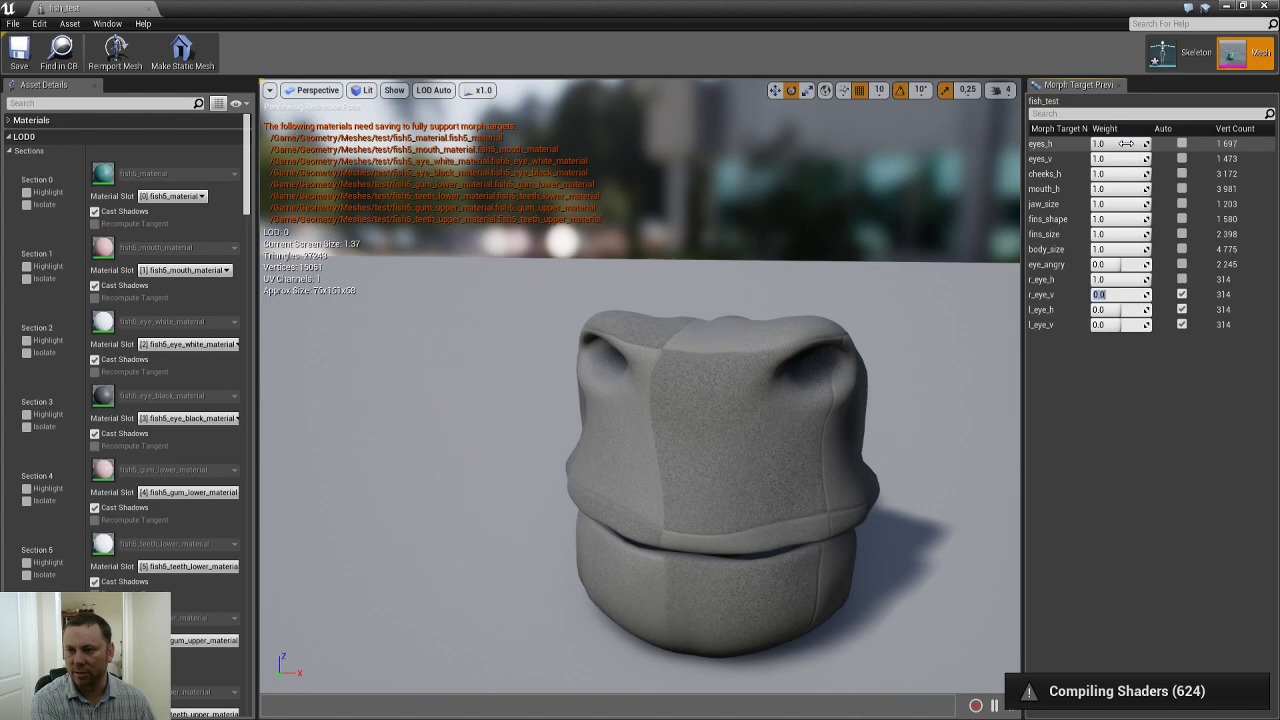
type("1")
key("Tab")
type("1")
key("Tab")
type("1")
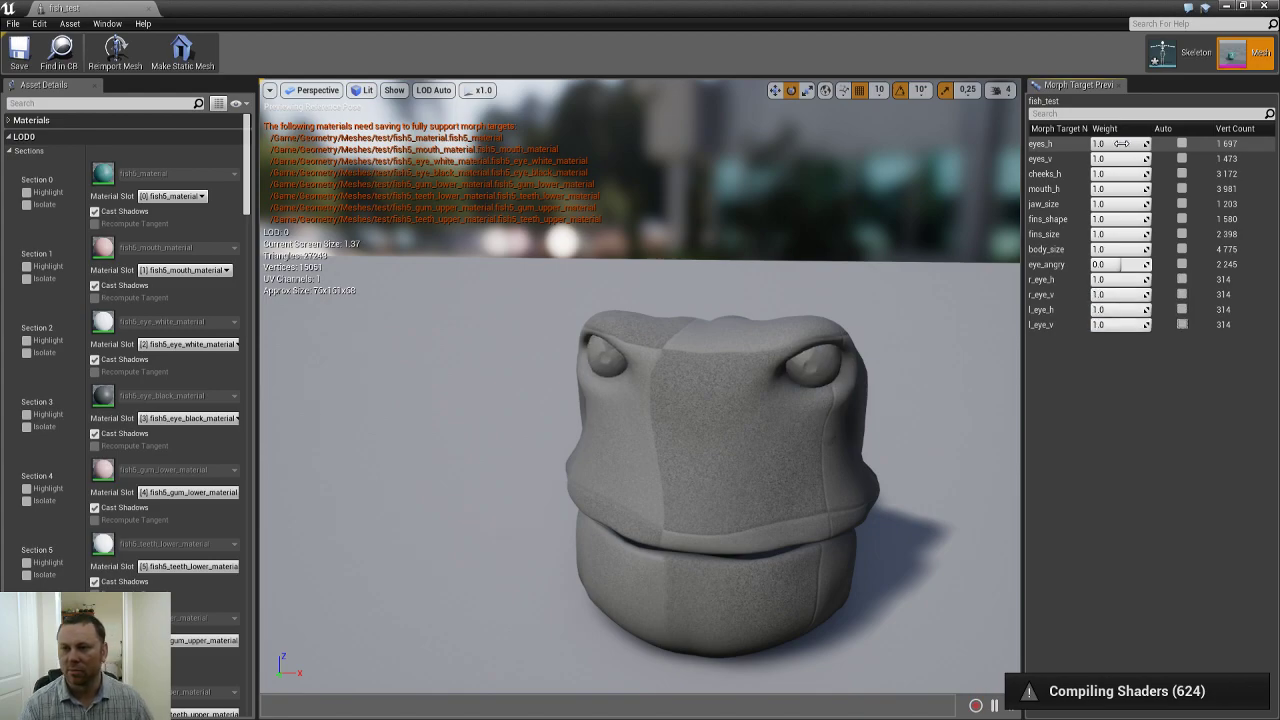
left_click_drag(634, 457, 600, 440)
right_click_drag(600, 440, 562, 448)
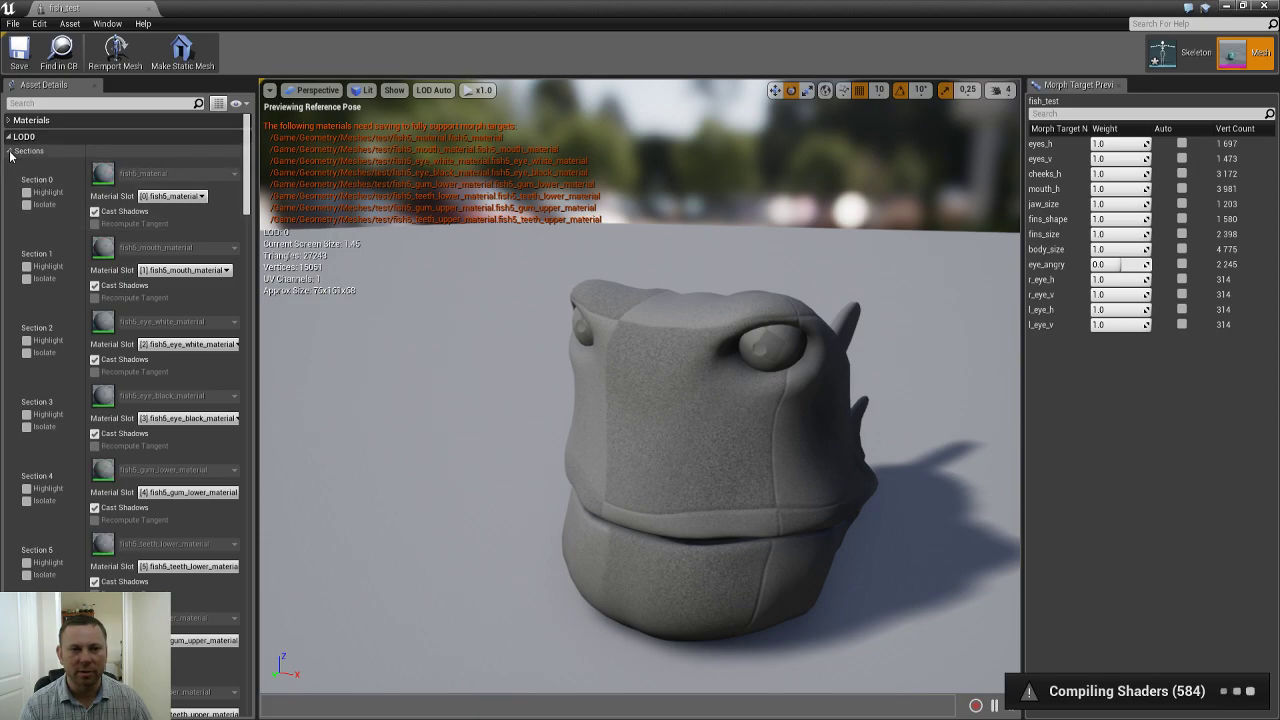
- Set the LOD screen sizes of the fish mesh to 0.5 for LOD1 and 0.2 for LOD2
left_click(30, 151)
left_click(131, 295)
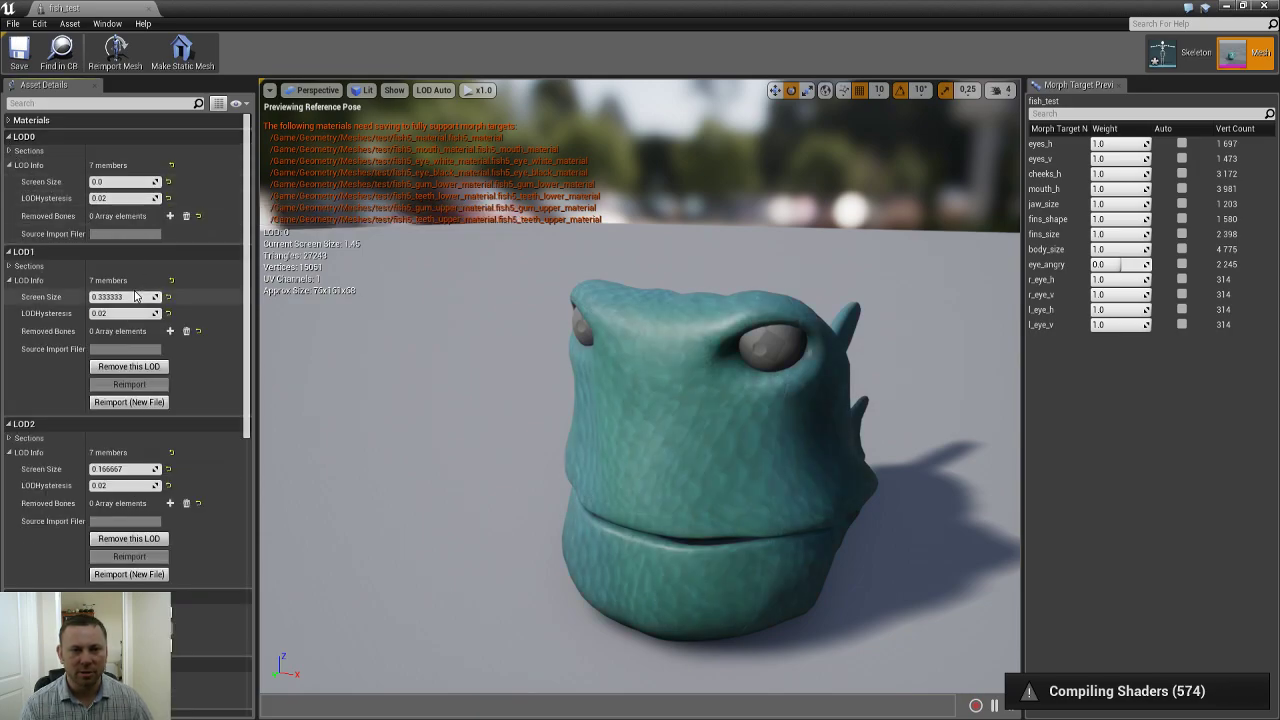
type("0.5")
key("Return")
left_click(135, 469)
type("0.3")
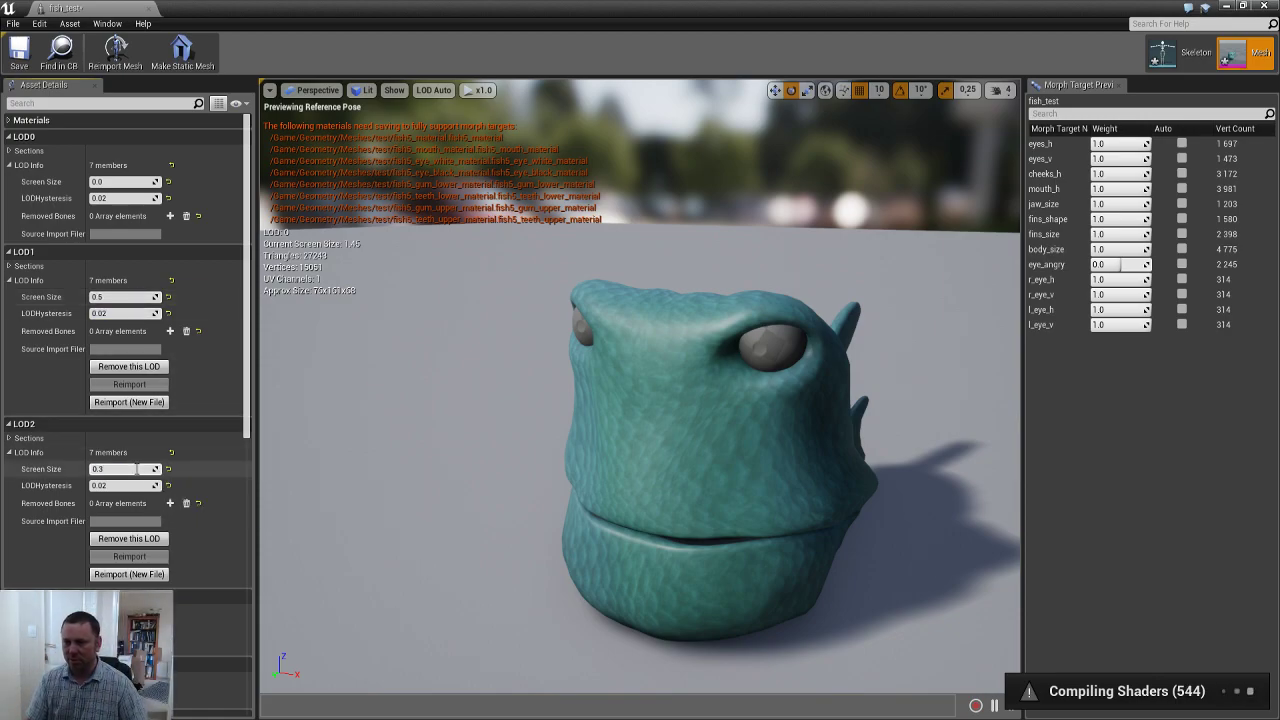
key("Tab")
left_click(134, 469)
type("0.2")
key("Tab")
- Examine how the morphed fish changes between LOD levels at different viewing distances, and close the mesh editor
left_click_drag(660, 338, 630, 343, "alt")
middle_click_drag(630, 343, 560, 343, "alt")
right_click_drag(640, 345, 450, 345, "alt")
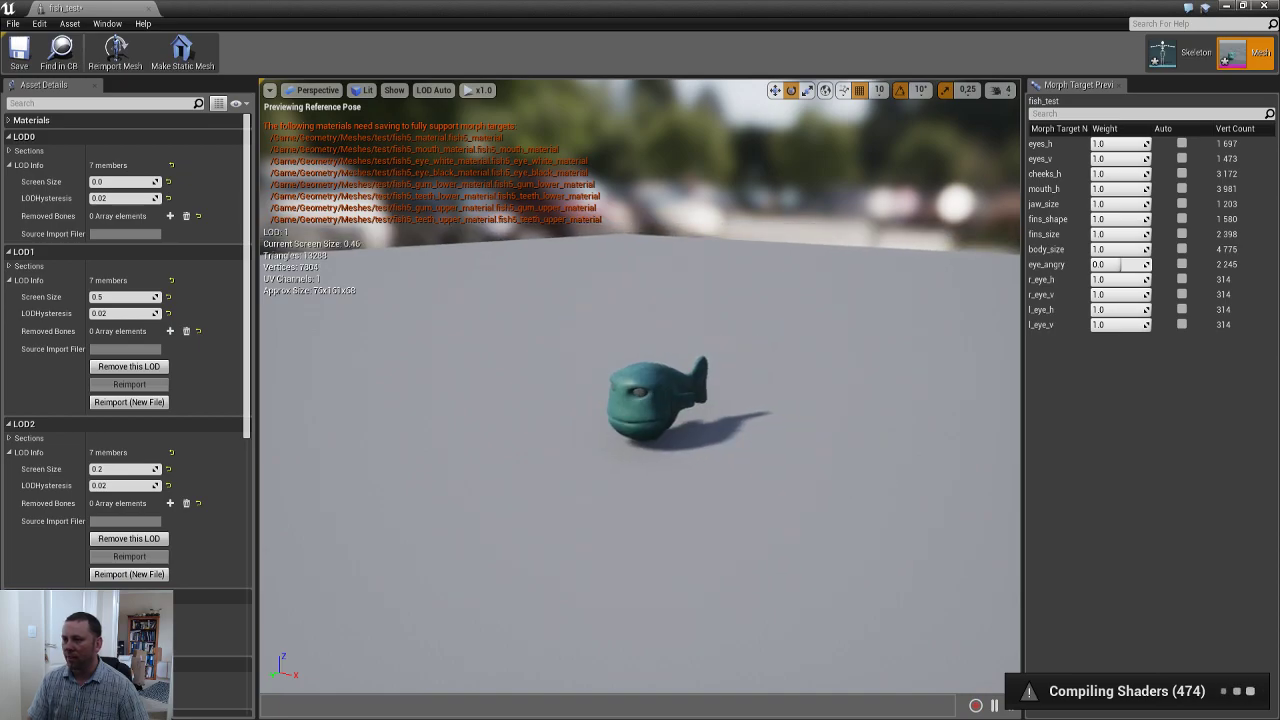
middle_click_drag(640, 345, 635, 340, "alt")
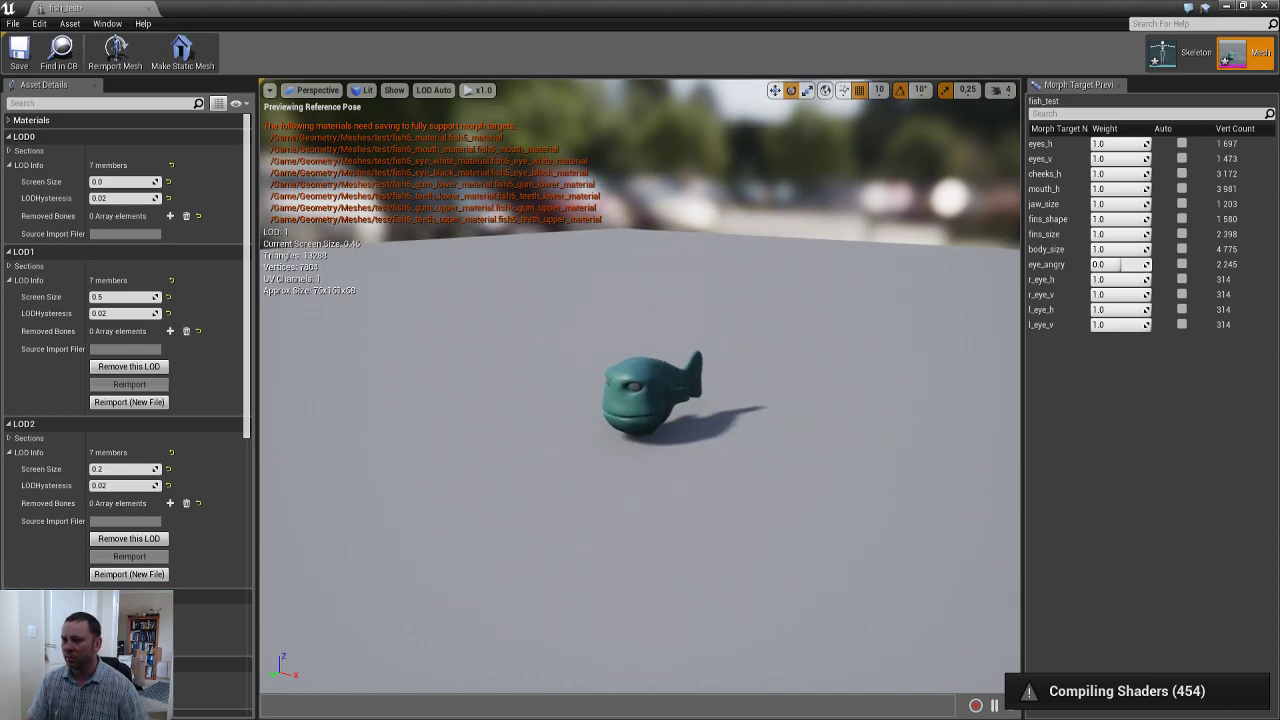
right_click_drag(640, 345, 760, 345, "alt")
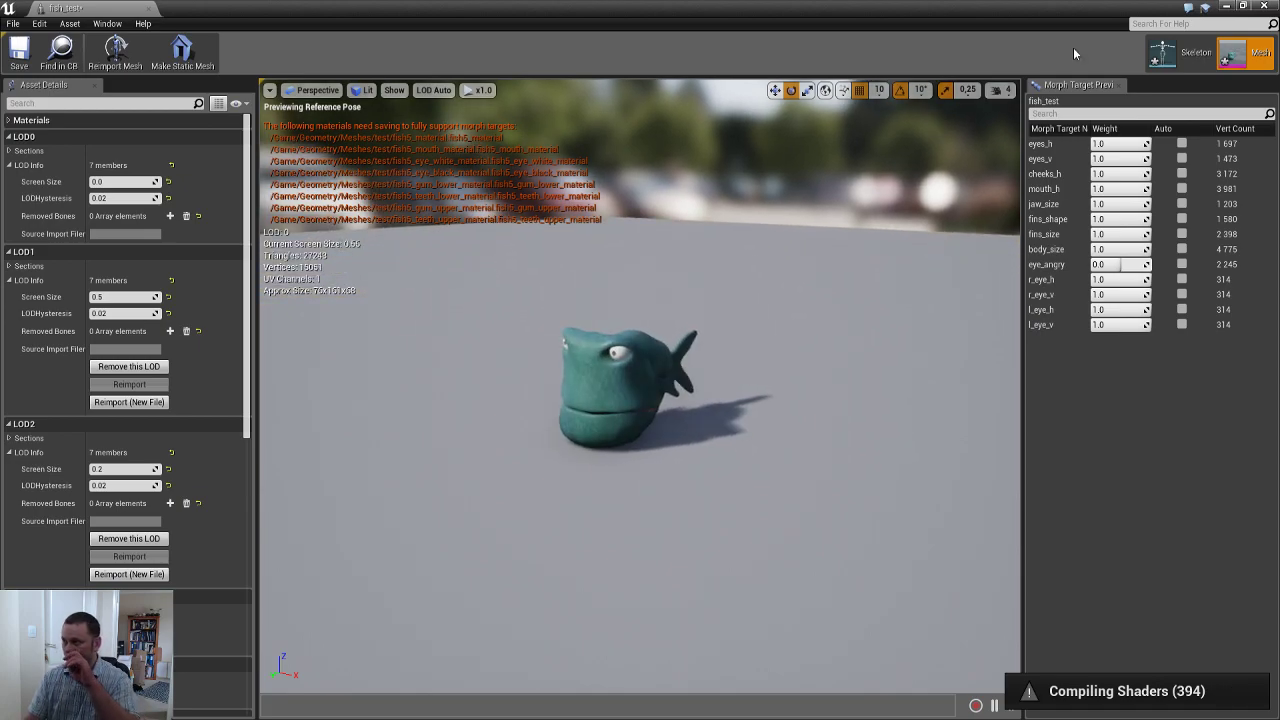
left_click(1265, 7)
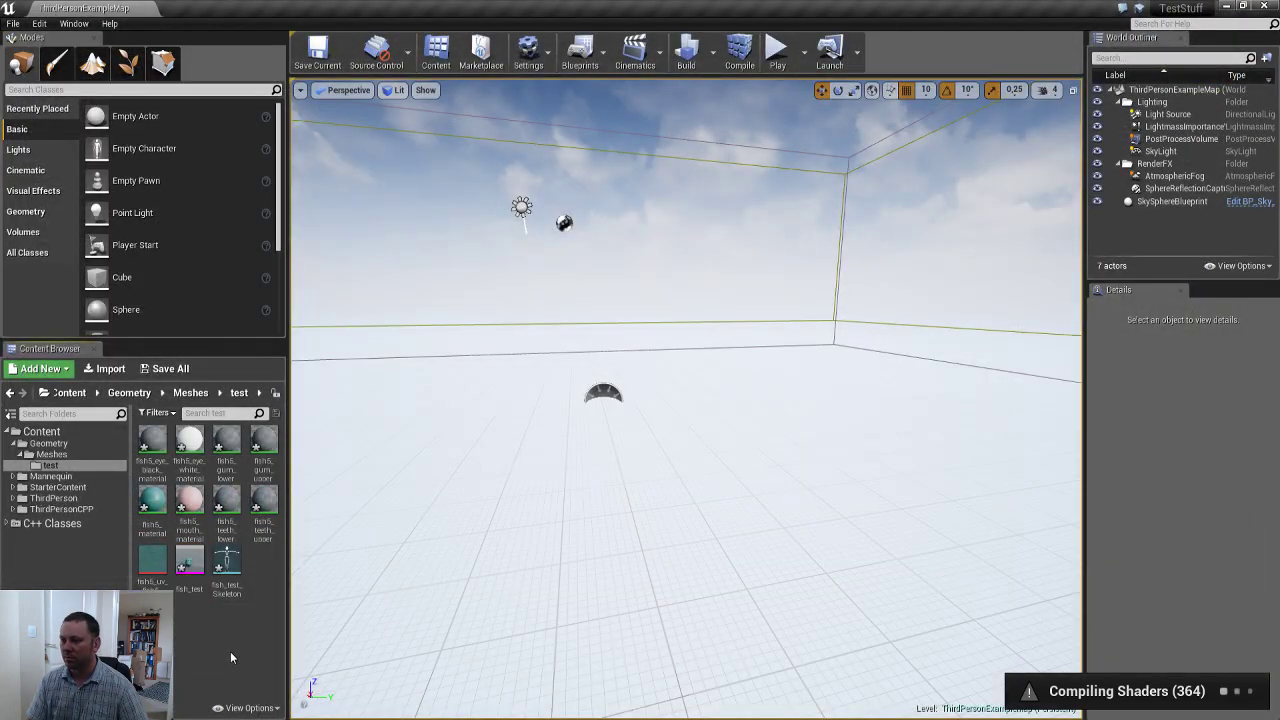
- Switch back to Maya and ungroup the LOD group LOD_Group_1
key("alt+Tab")
key("Tab")
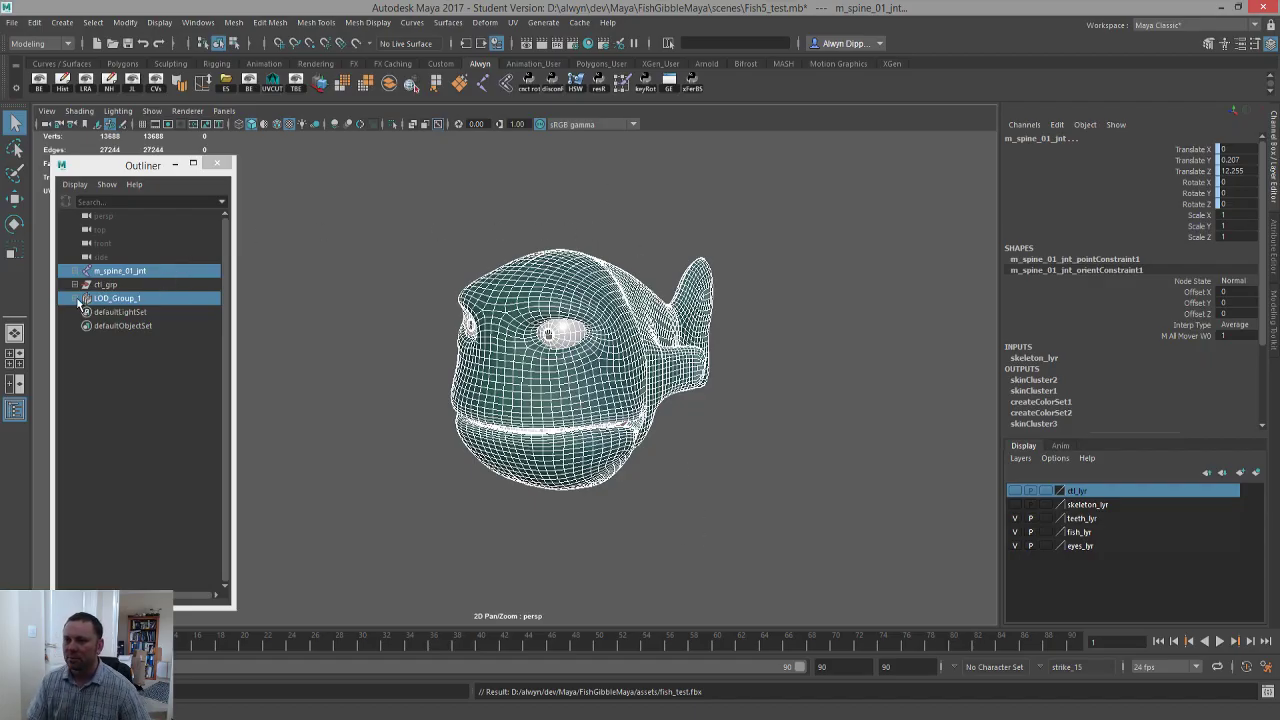
left_click(146, 300)
left_click(34, 22)
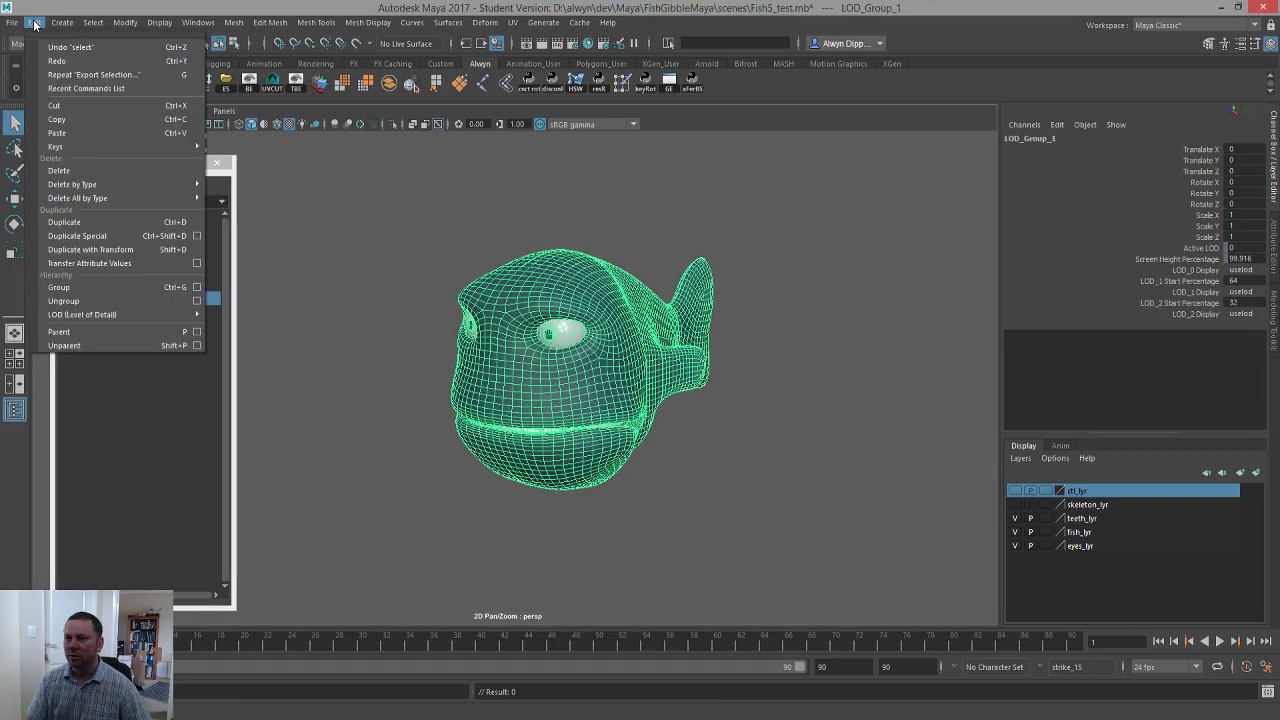
mouse_move(110, 314)
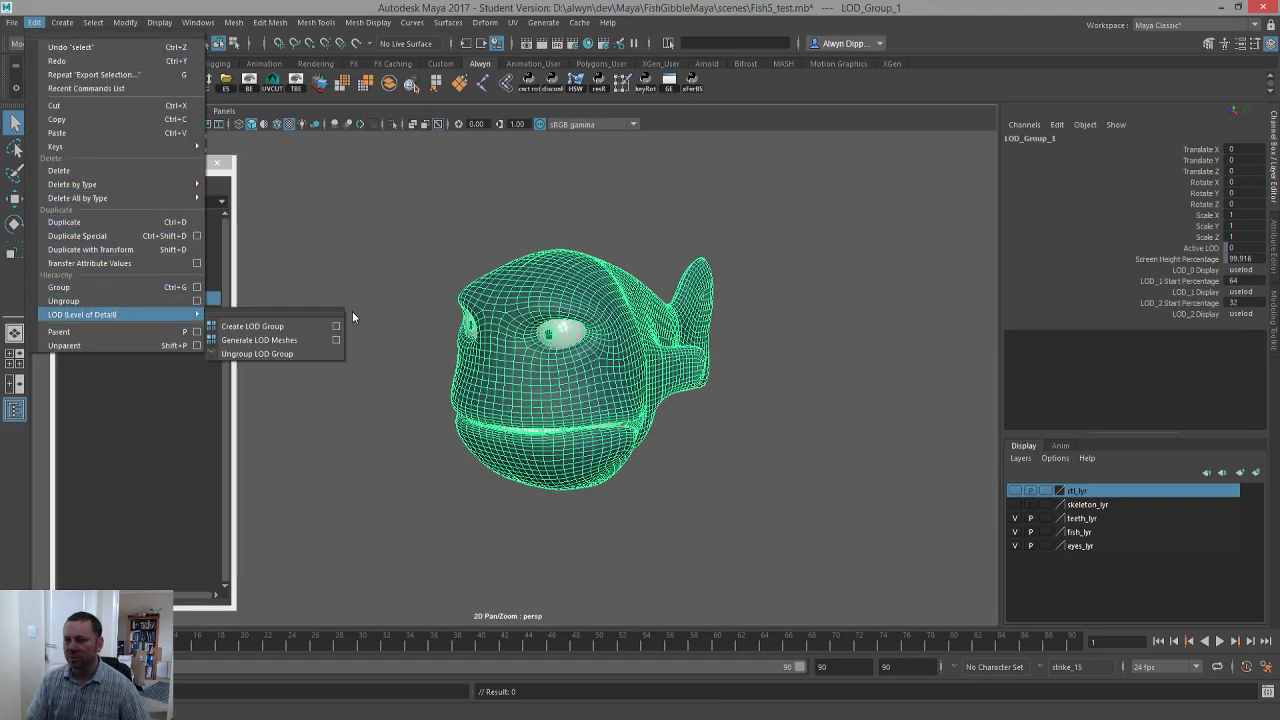
left_click(255, 355)
left_click(84, 405)
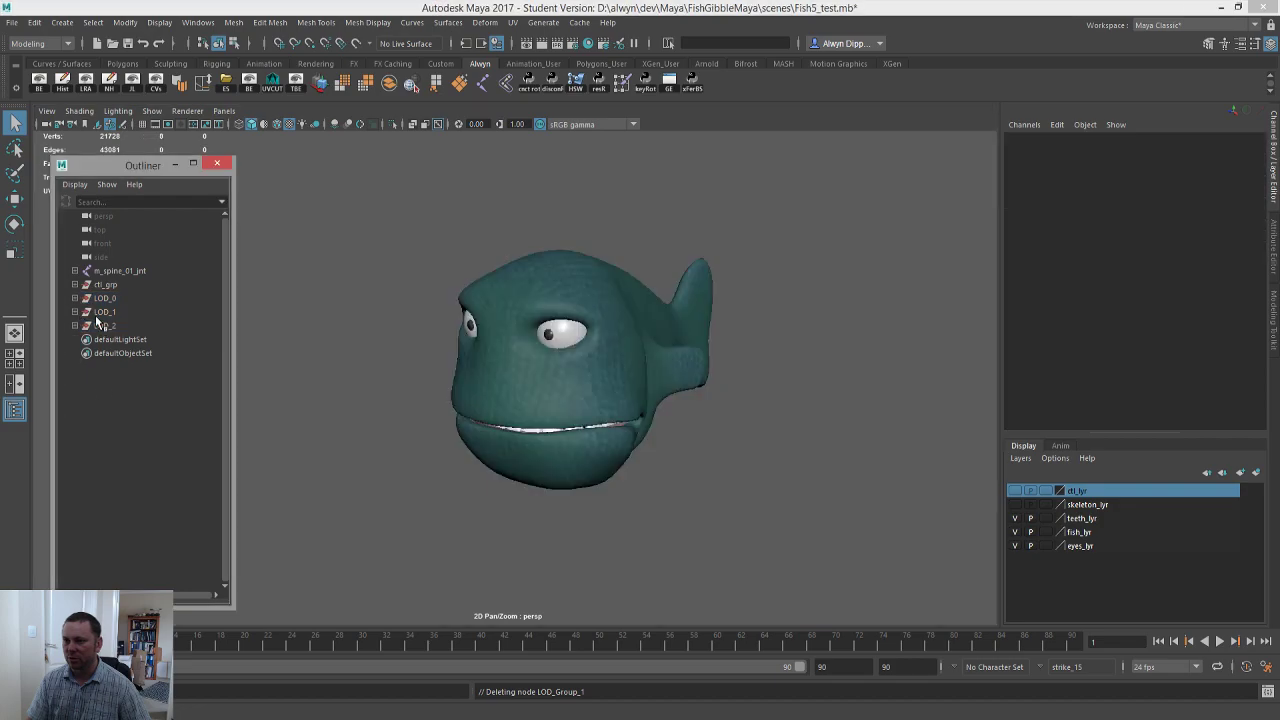
- Expand the LOD_0 and LOD_1 groups to show their meshes, and save the scene, accepting the student version notice
left_click(74, 312)
left_click(74, 298)
left_click_drag(594, 397, 586, 382, "alt")
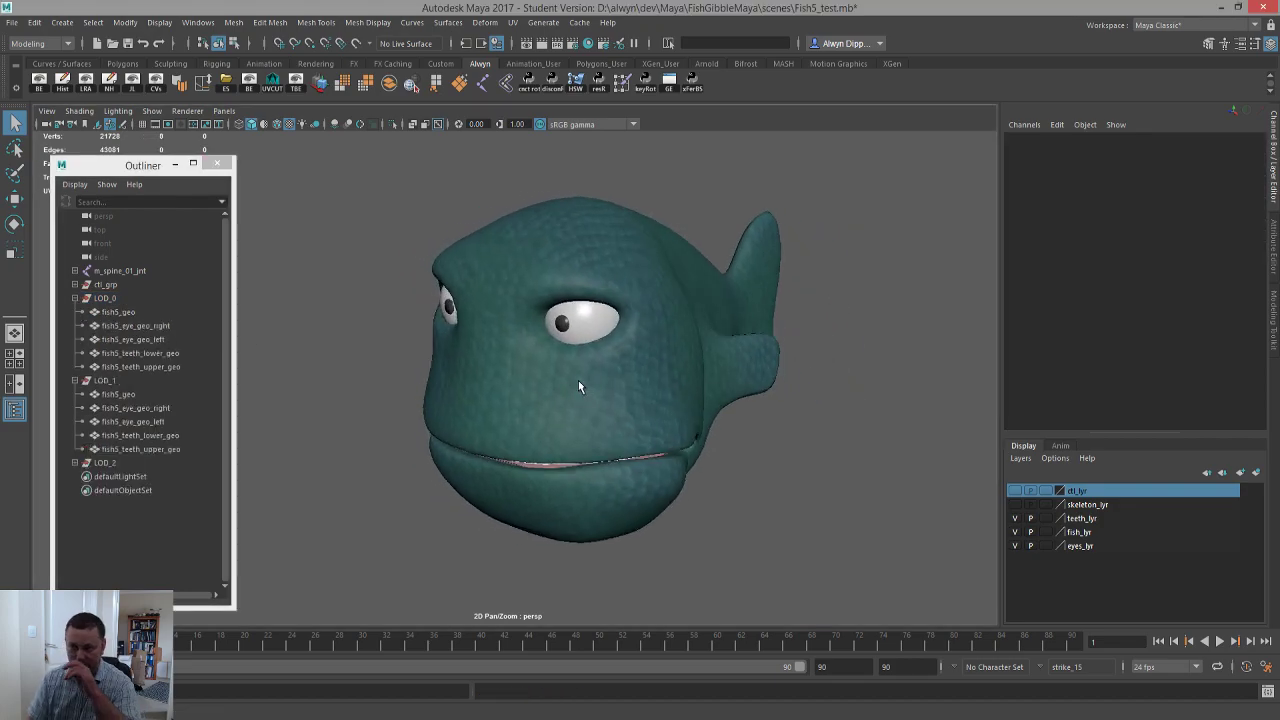
key("ctrl+s")
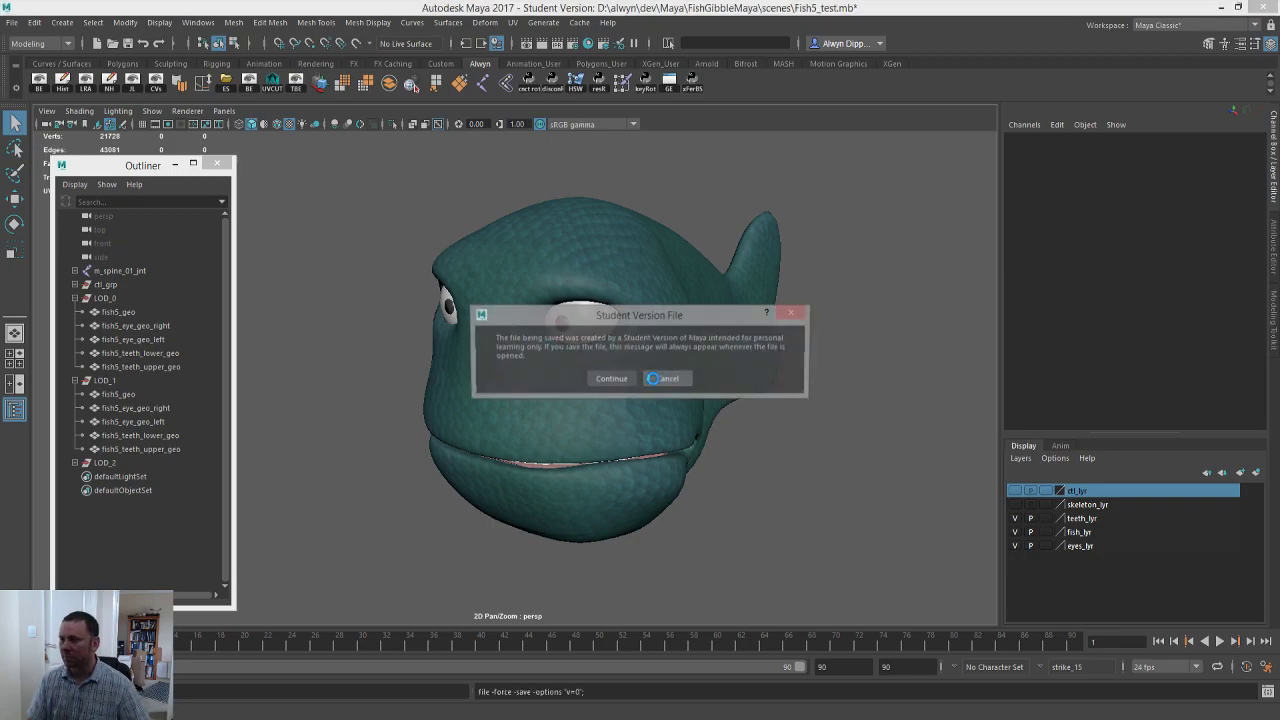
left_click(602, 378)
- Open the Script Editor maximized and enlarge the area showing the Python blend shape transfer script
right_click(691, 82)
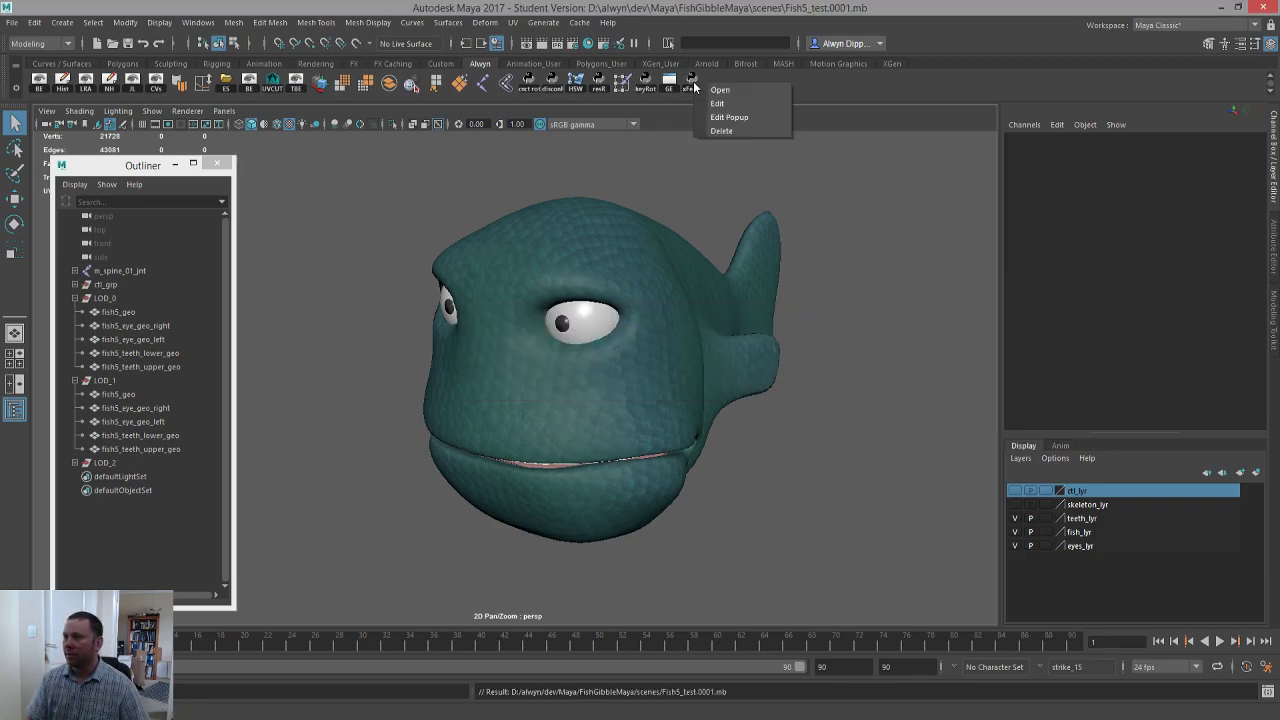
left_click(1271, 692)
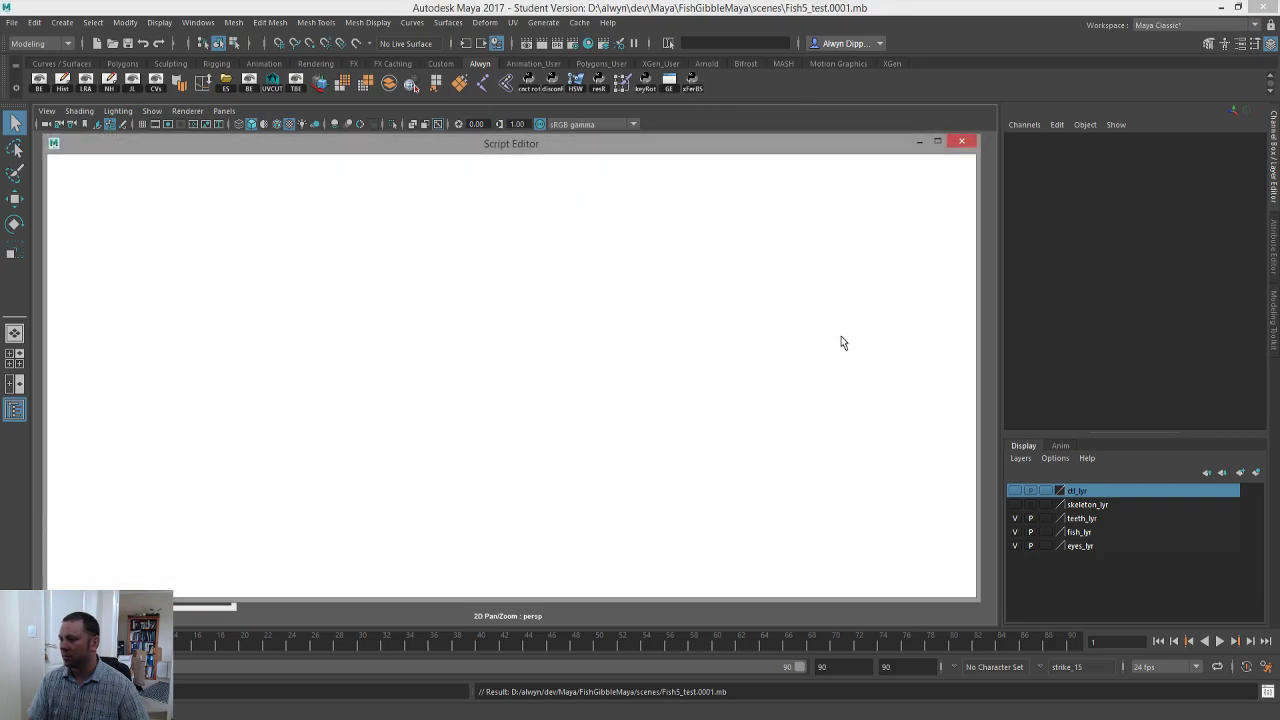
left_click(938, 141)
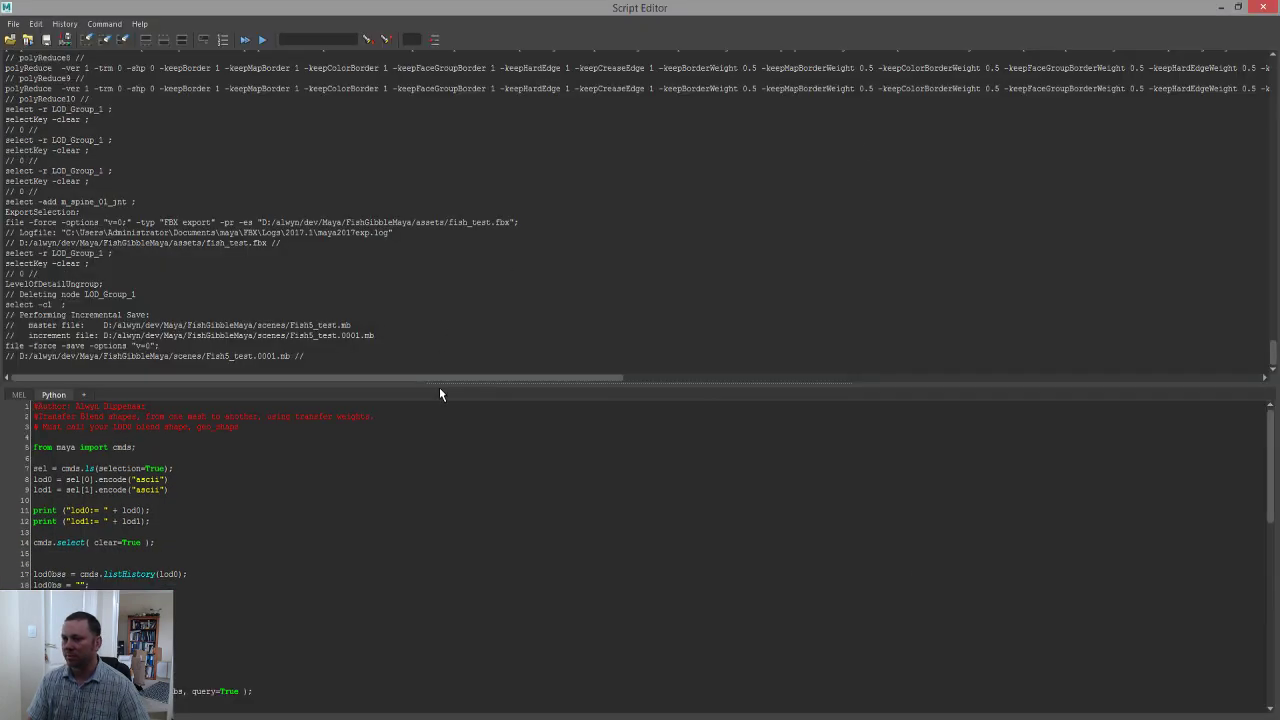
left_click_drag(440, 390, 431, 164)
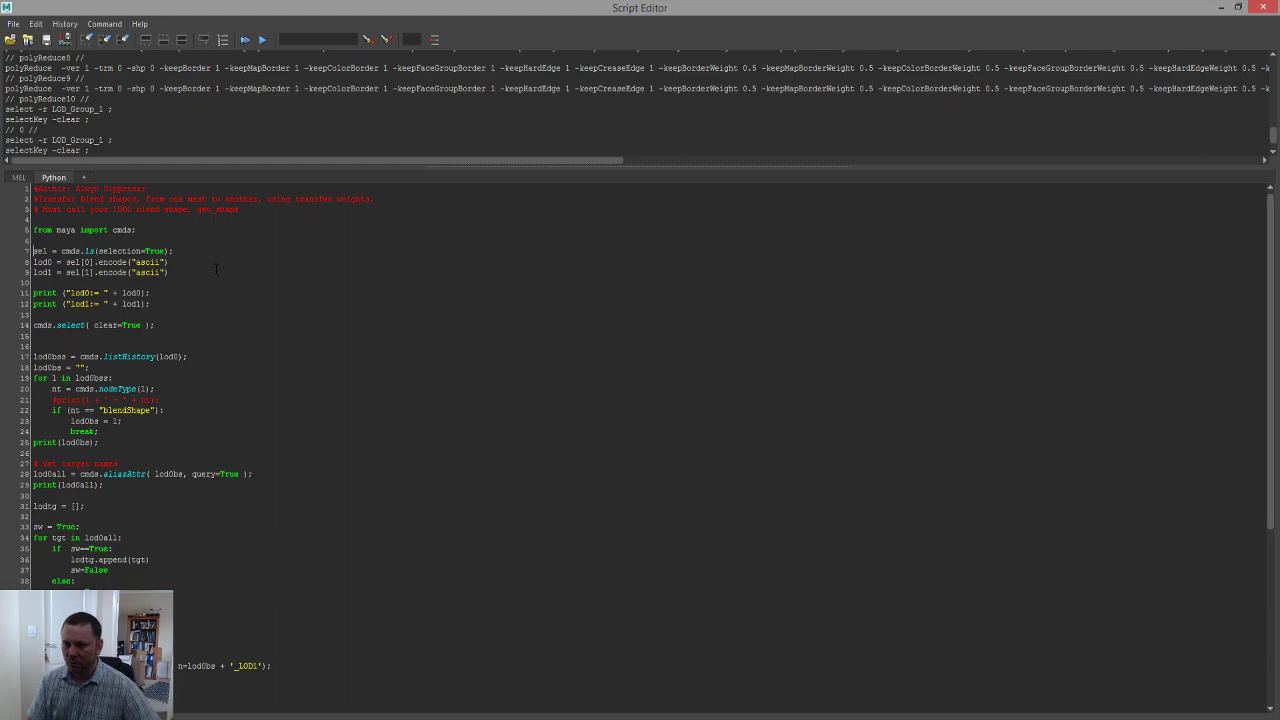
- Examine the script lines that assign lod0 and lod1 from the two selected meshes
key("Up")
key("shift+Down")
key("shift+Down")
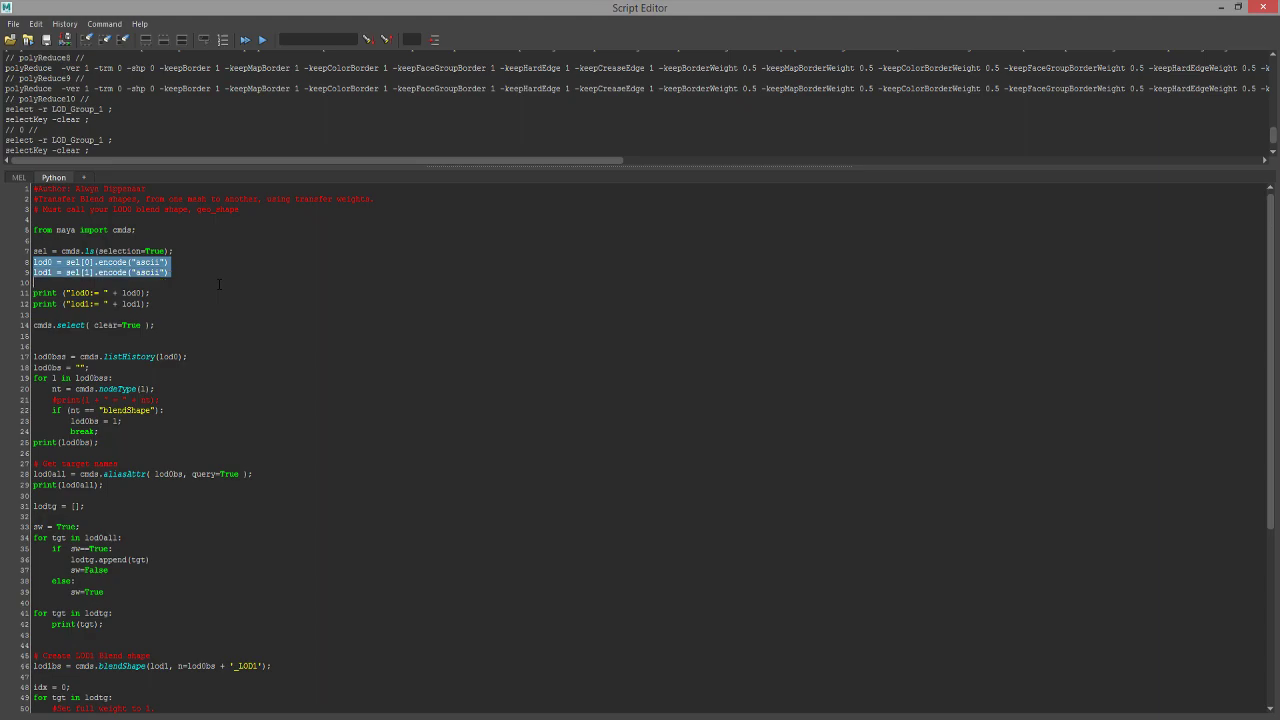
key("Down")
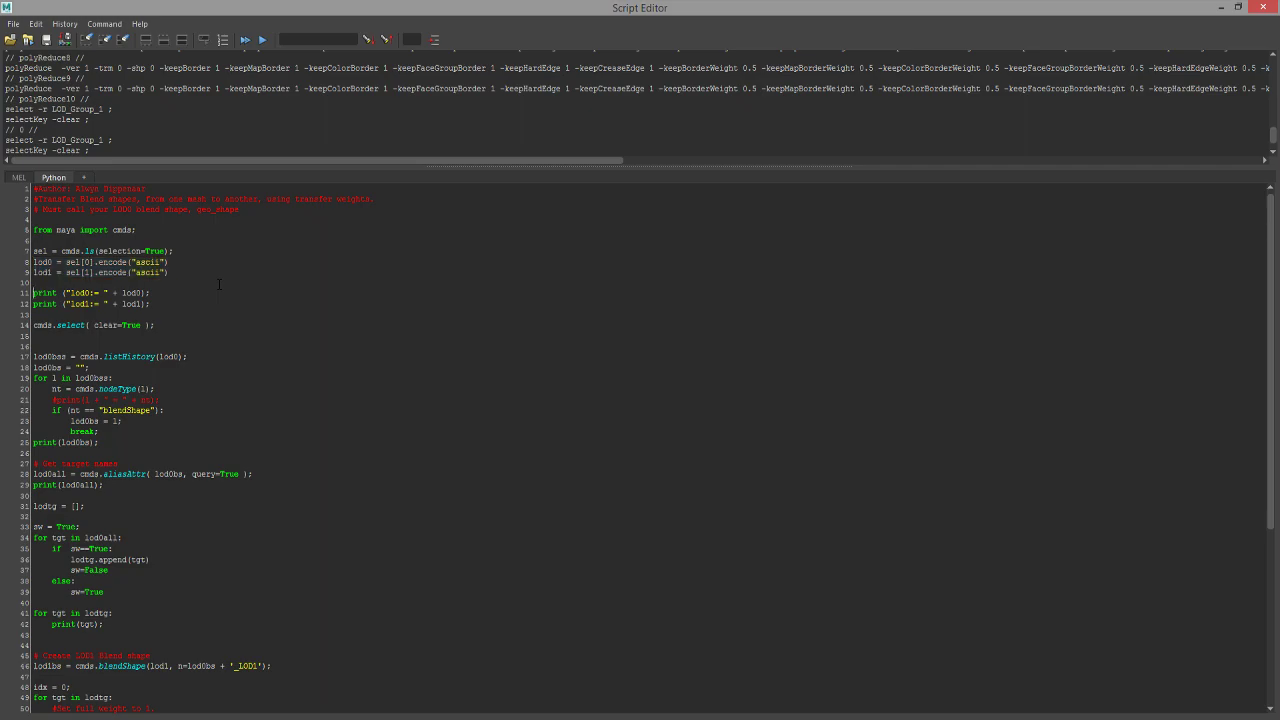
double_click(521, 7)
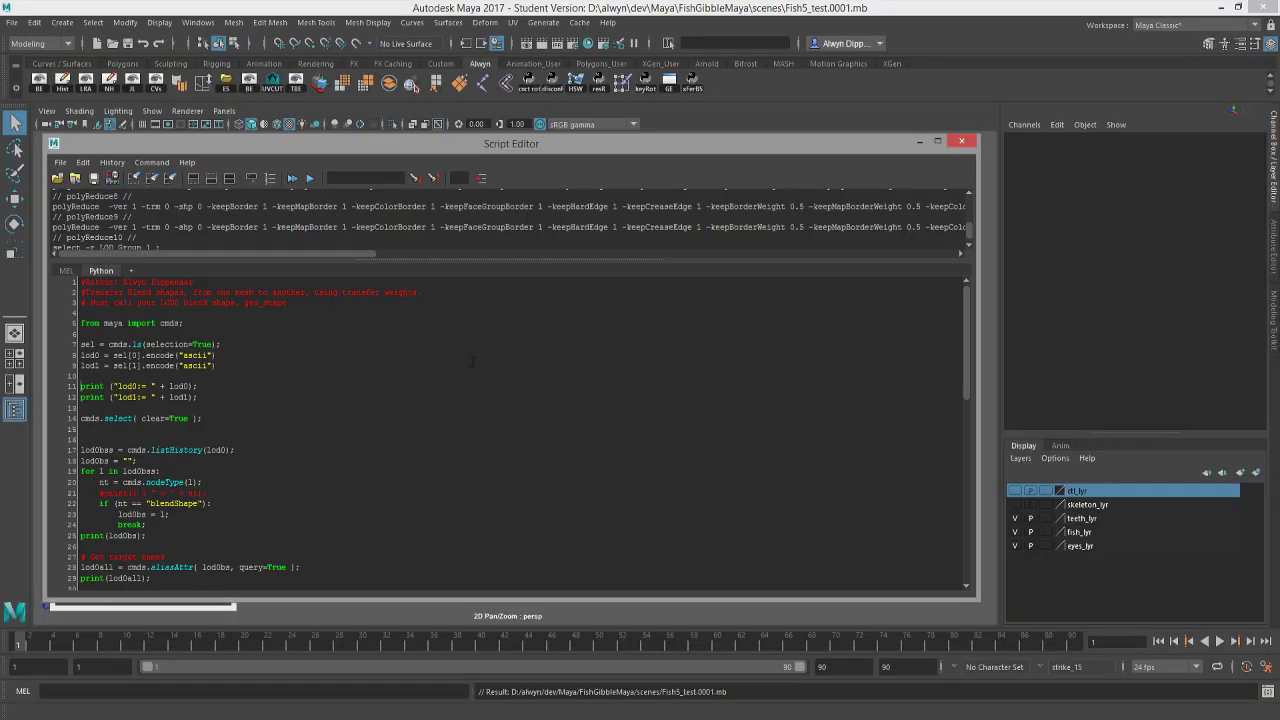
double_click(492, 144)
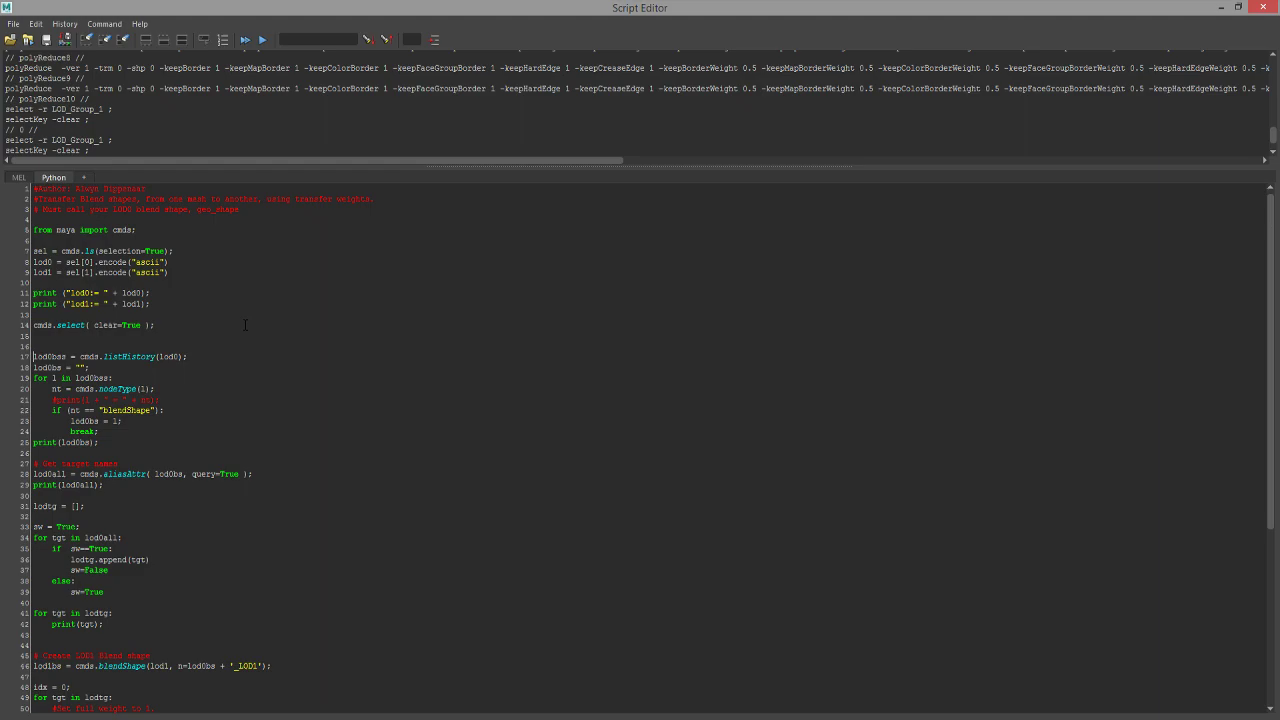
- Examine the code that finds the lod0 blend shape in the mesh history, and the target-copying code further down
key("shift+Down")
key("shift+Down")
key("shift+Down")
key("shift+Down")
key("shift+Down")
key("shift+Down")
key("shift+Down")
key("shift+Down")
key("shift+Down")
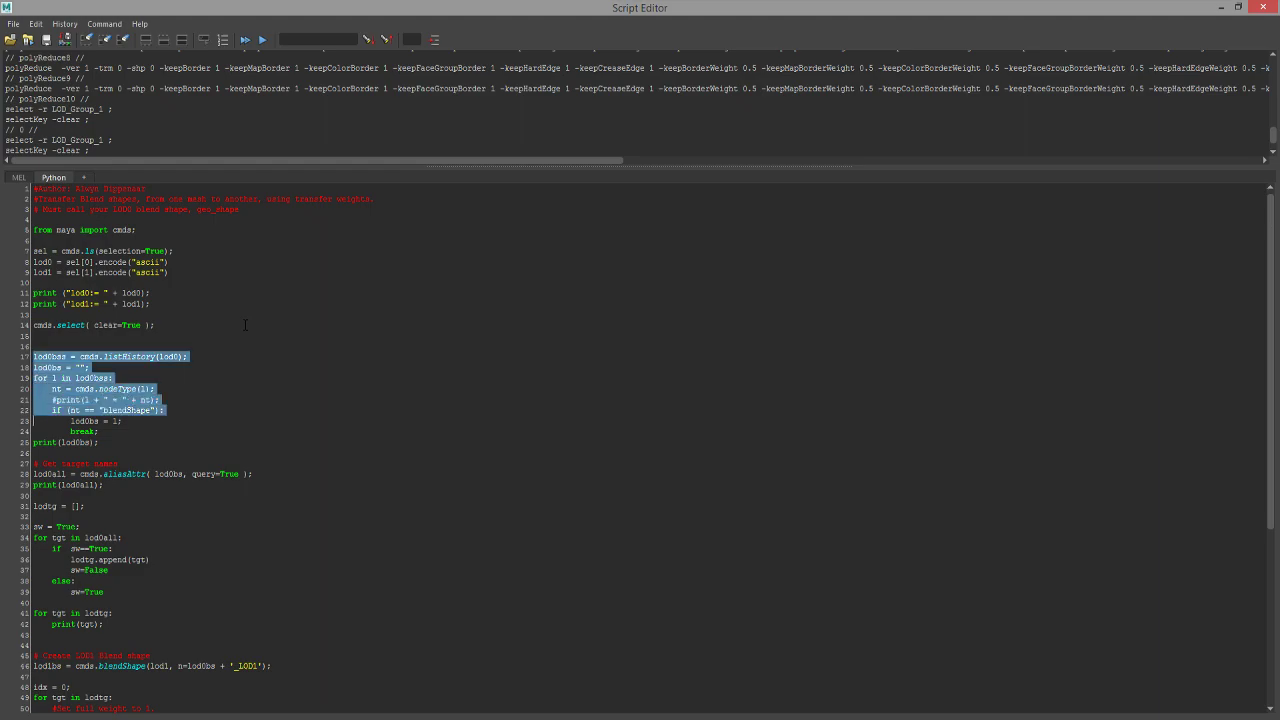
scroll(245, 325, "down", 5)
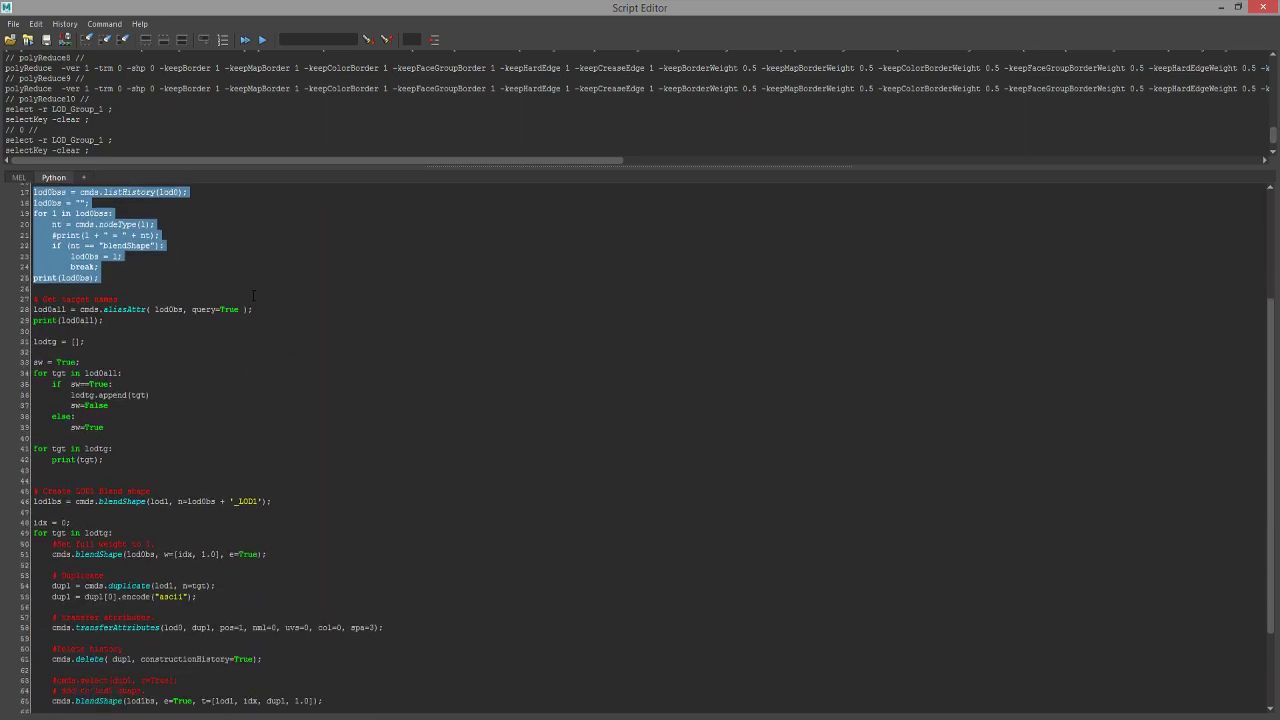
- Examine the script line that creates the LOD1 blend shape and the loop line that sets each lod0 target's weight to 1
left_click(315, 308)
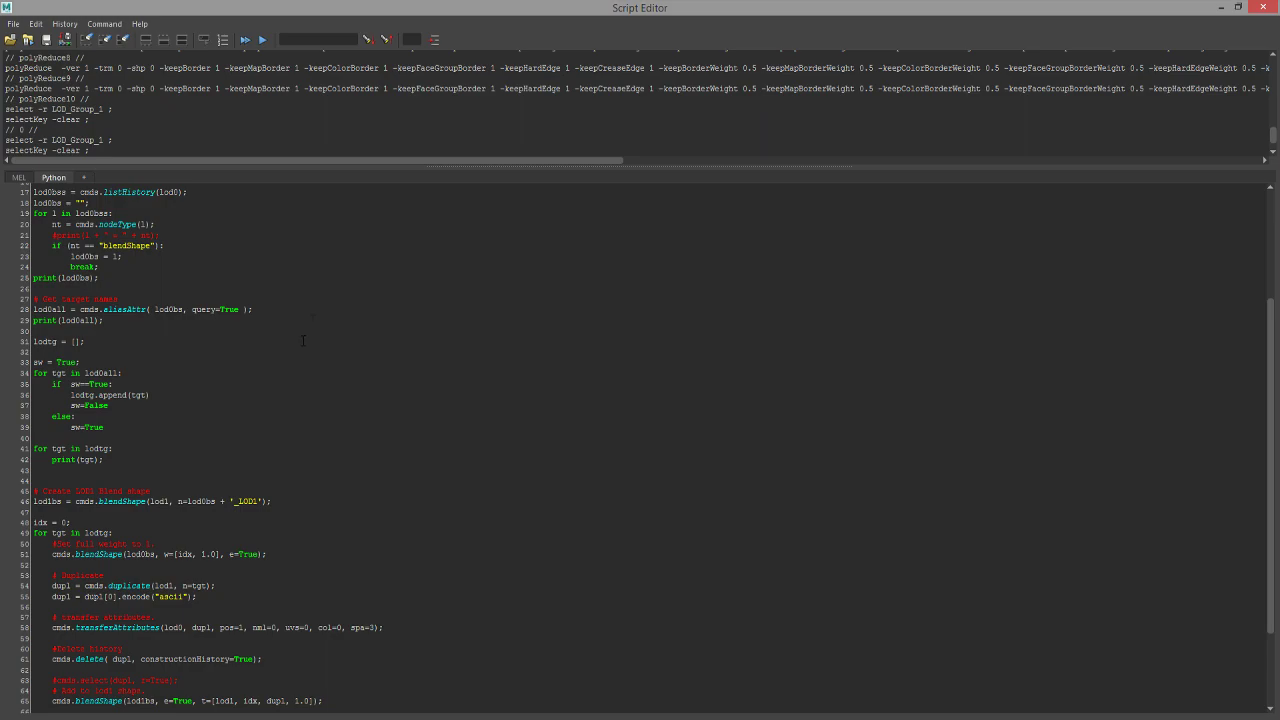
scroll(303, 341, "down", 3)
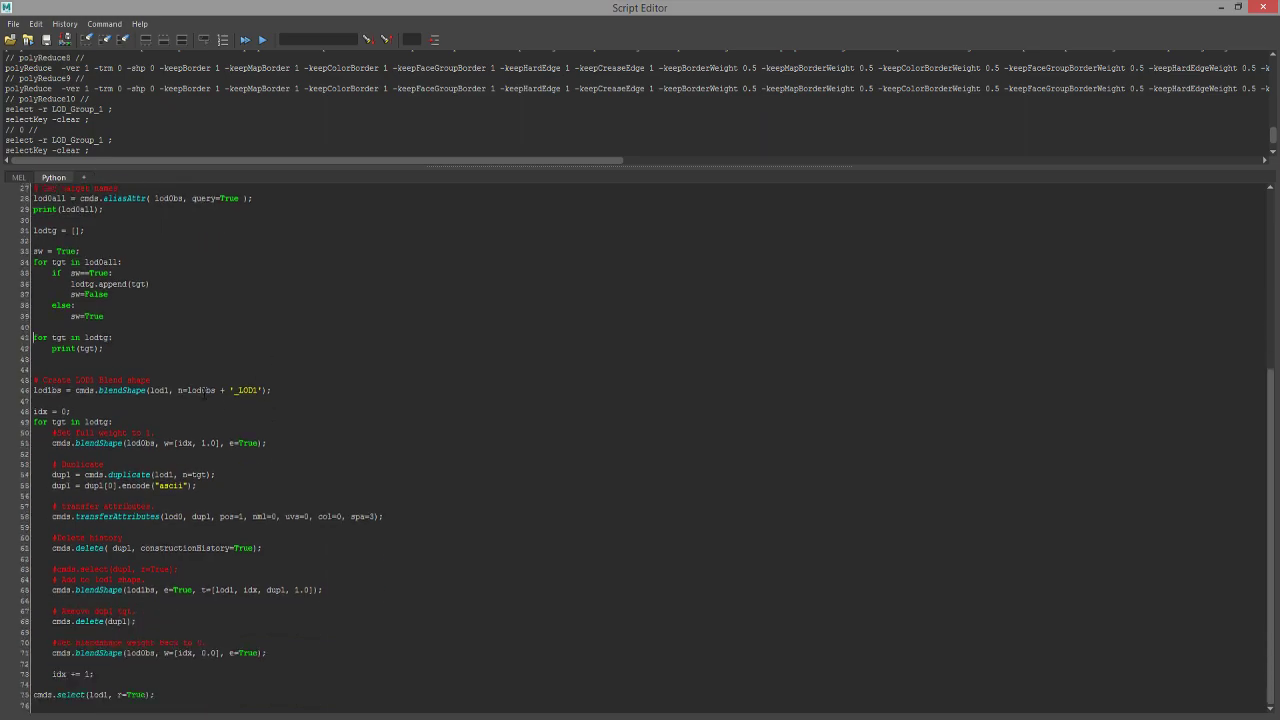
triple_click(366, 392)
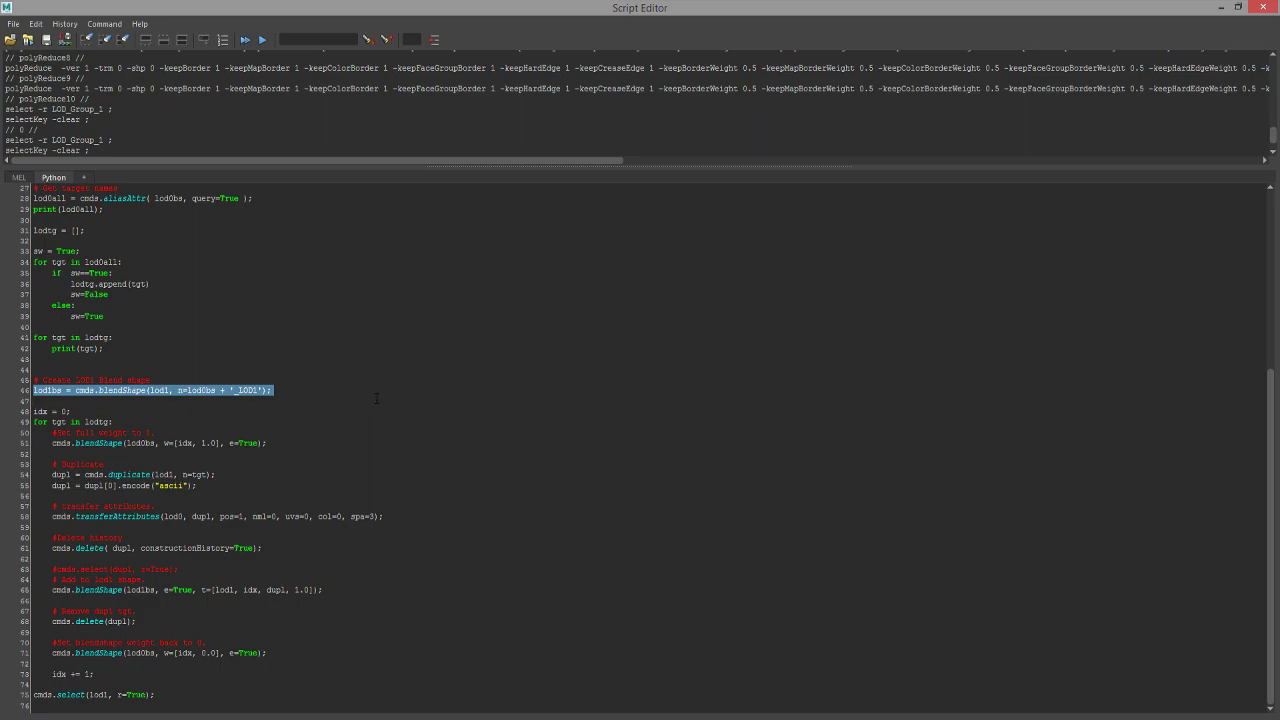
left_click(291, 417)
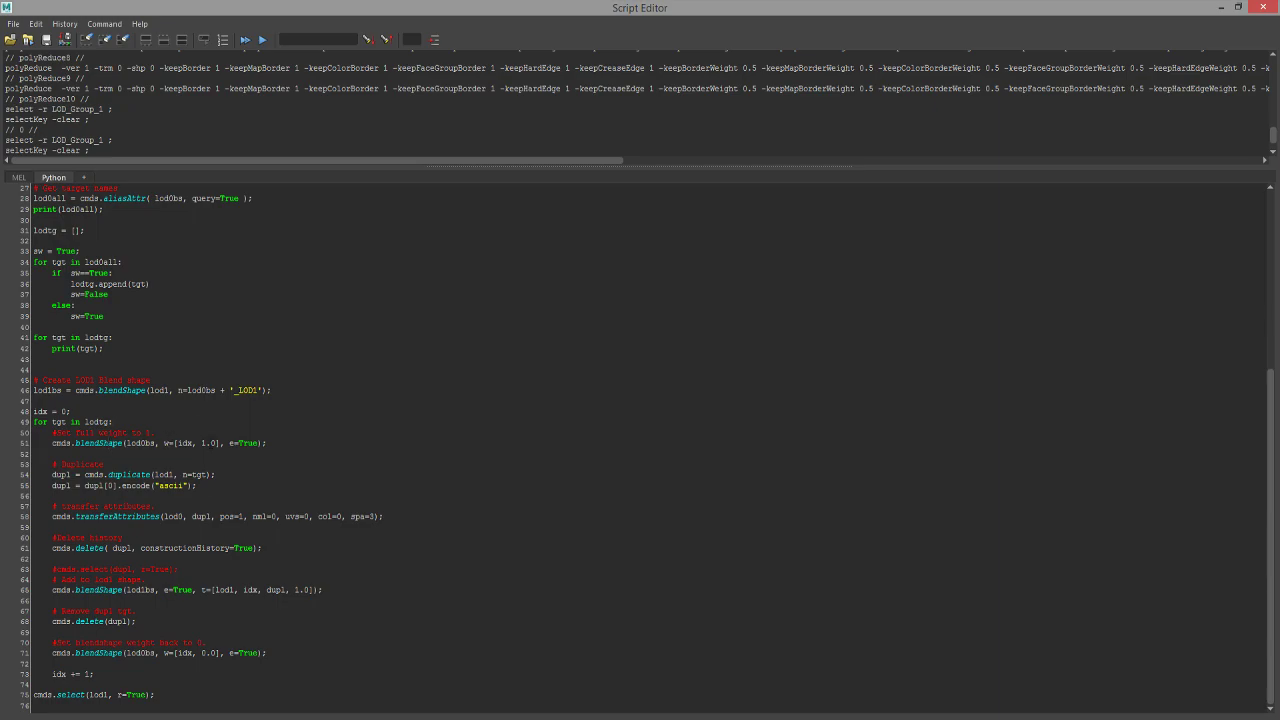
key("Down")
key("Down")
triple_click(211, 443)
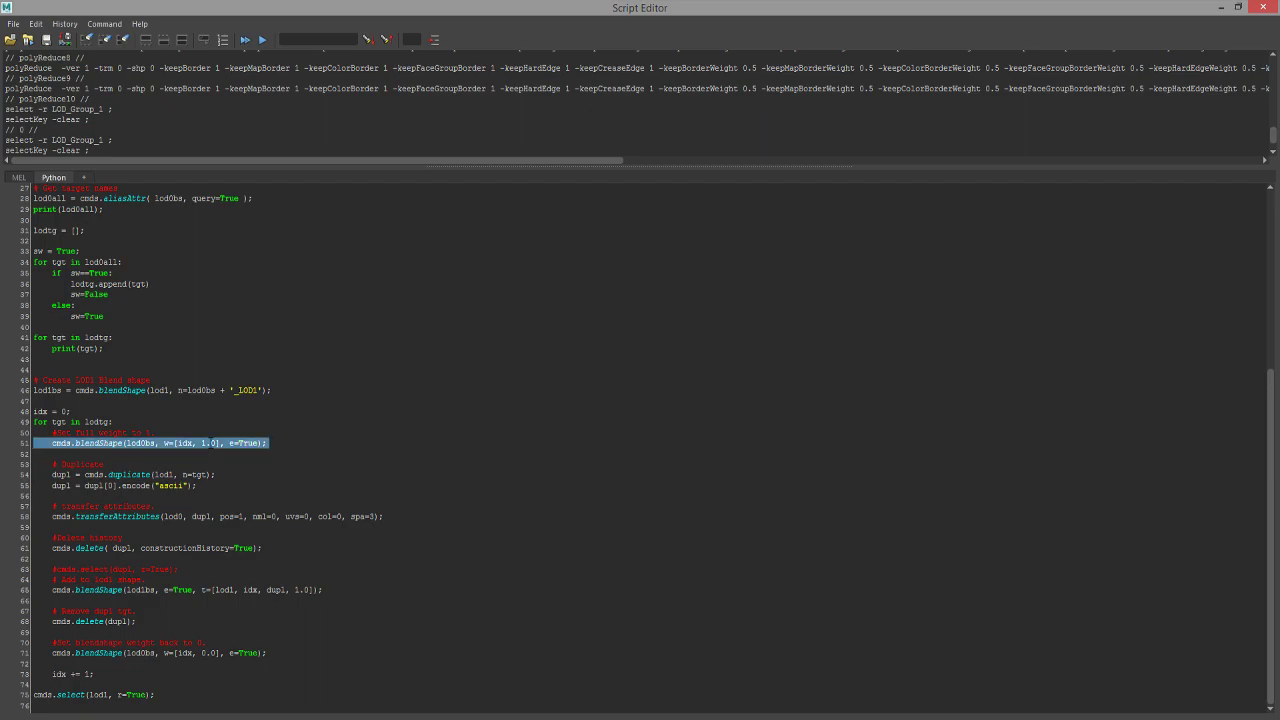
key("Up")
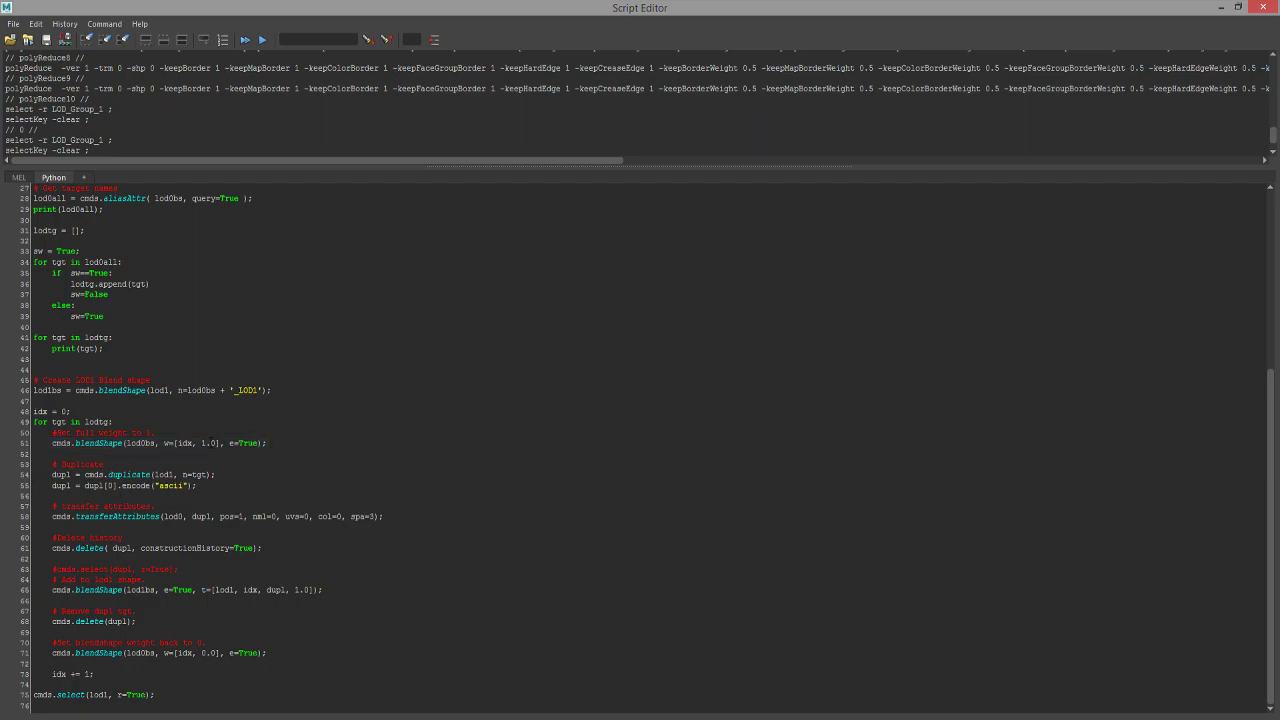
key("shift+Down")
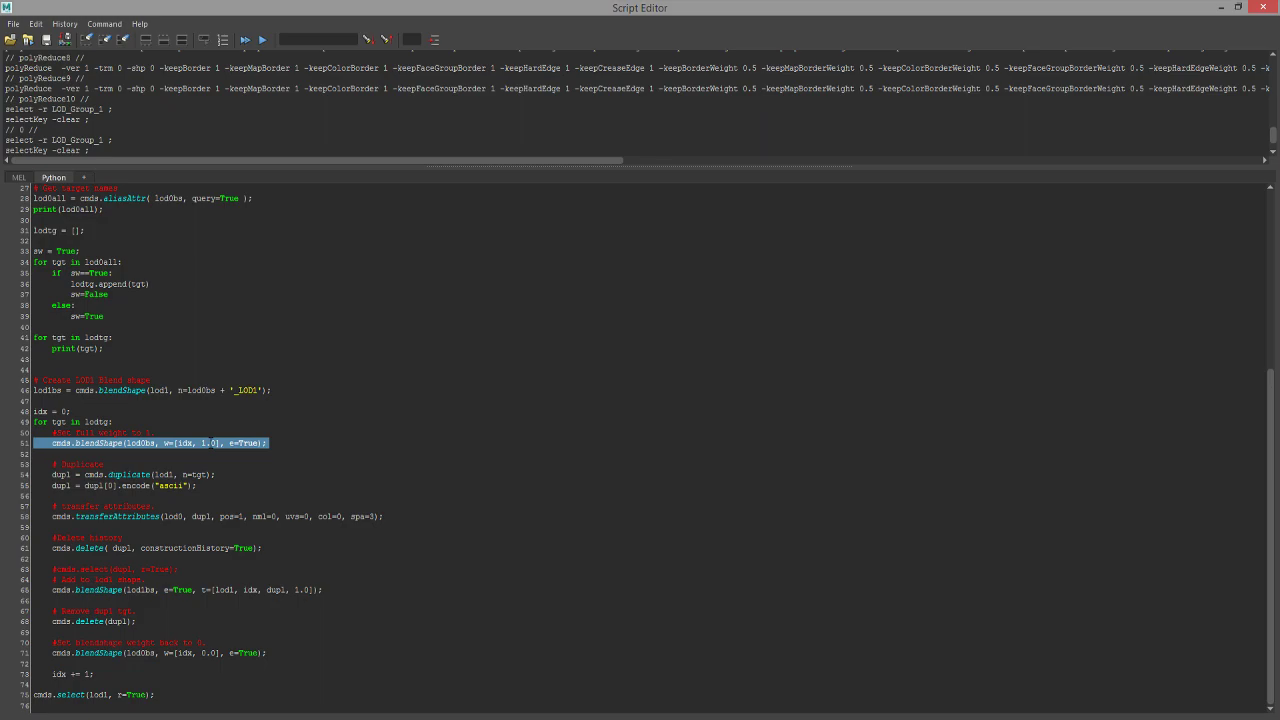
- Move the Script Editor out of the way, then open the Shape Editor and set the eyes_h weight to 1
double_click(524, 4)
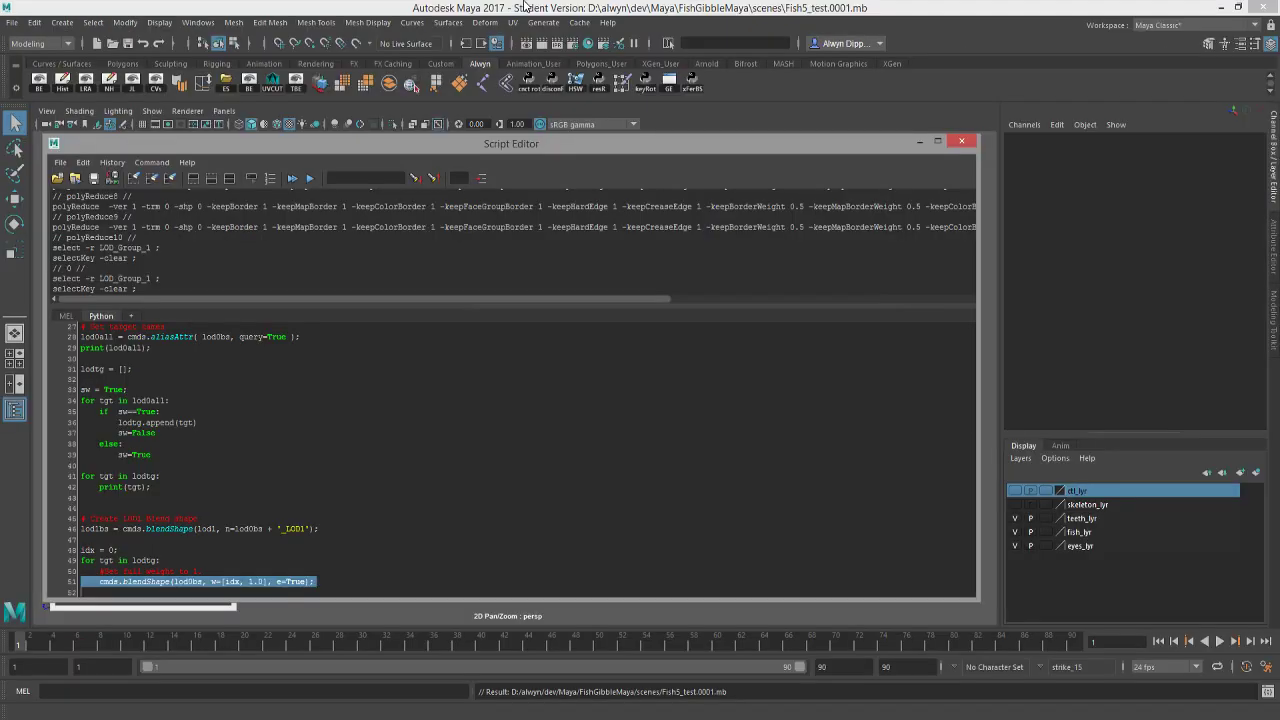
left_click_drag(596, 142, 0, 106)
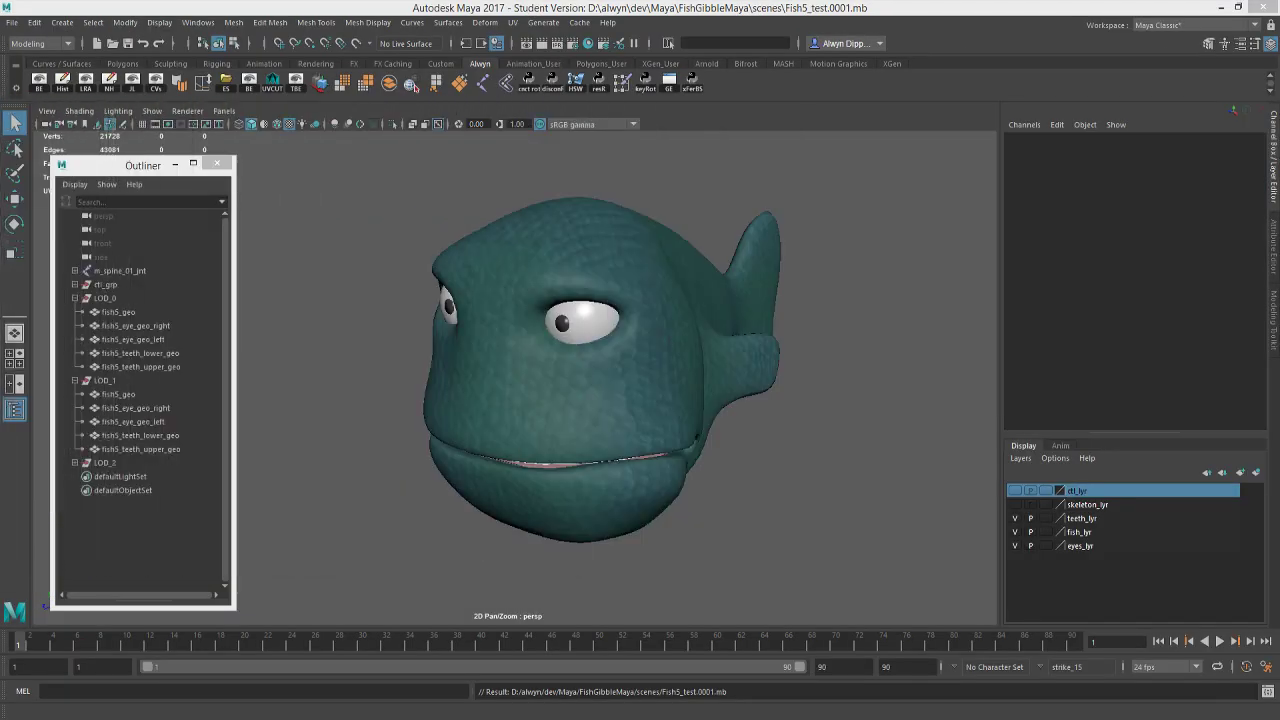
left_click(233, 22)
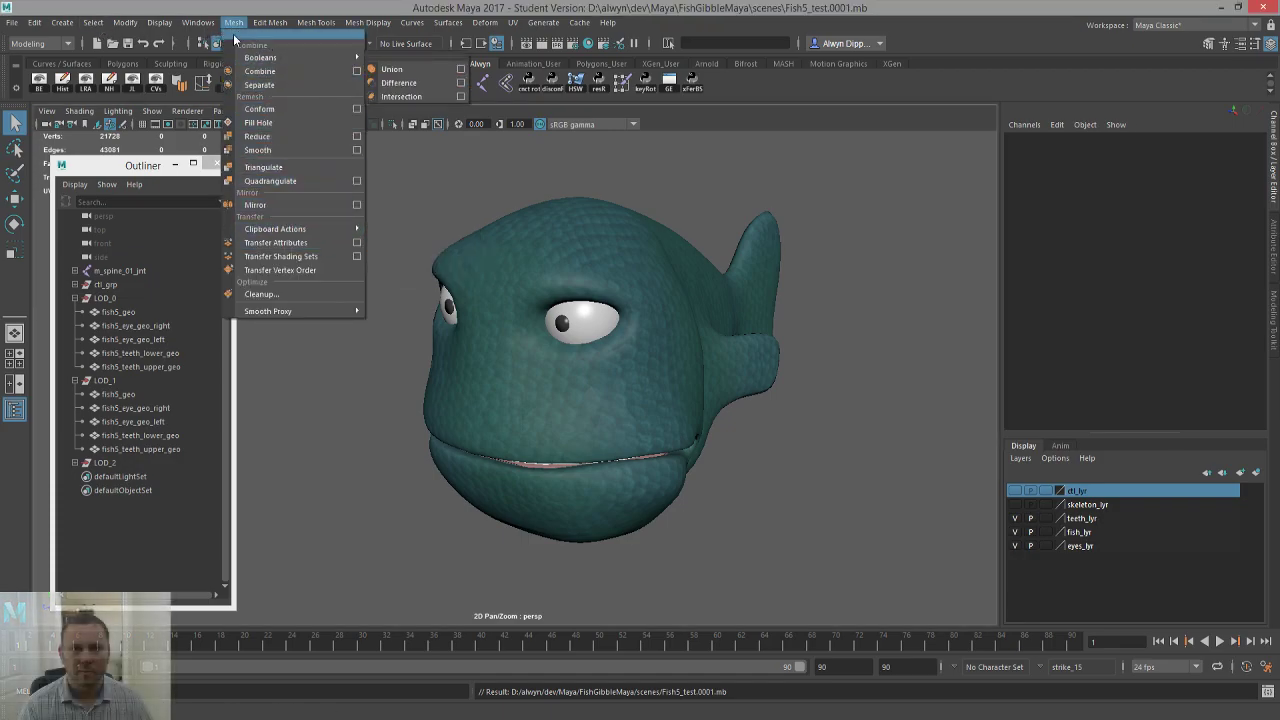
mouse_move(200, 24)
mouse_move(270, 98)
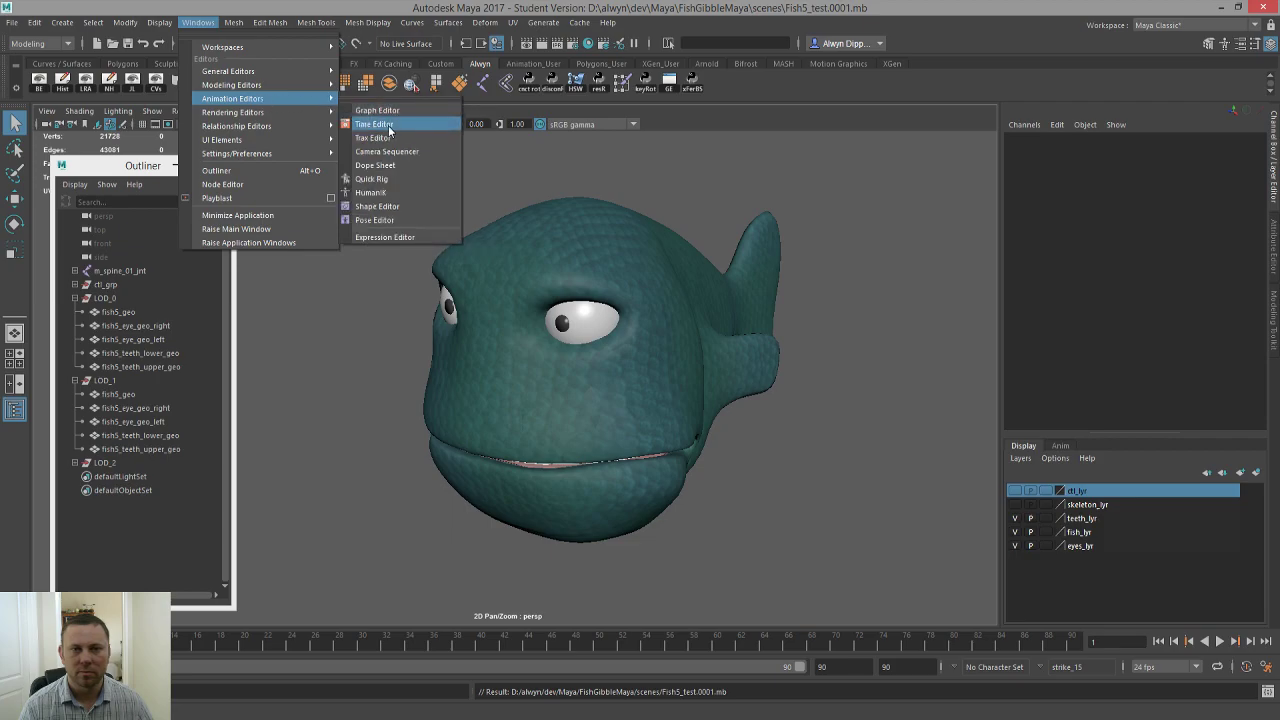
left_click(402, 207)
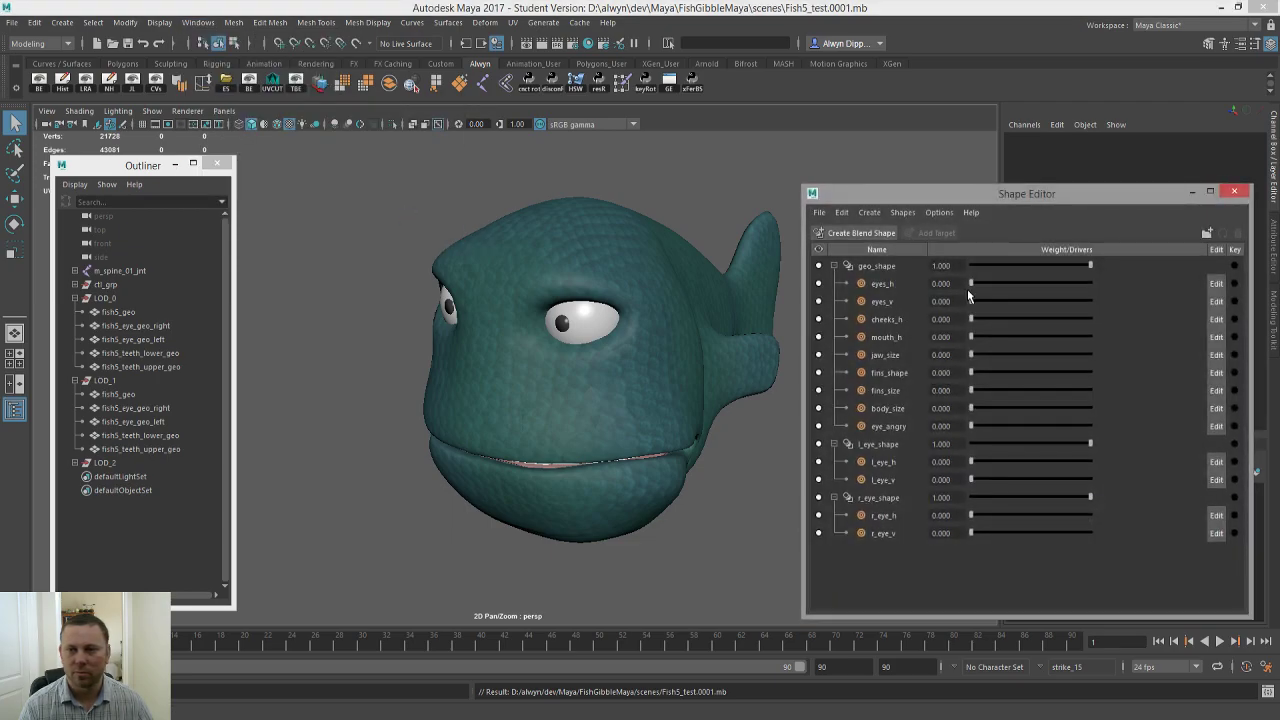
left_click_drag(970, 285, 1092, 285)
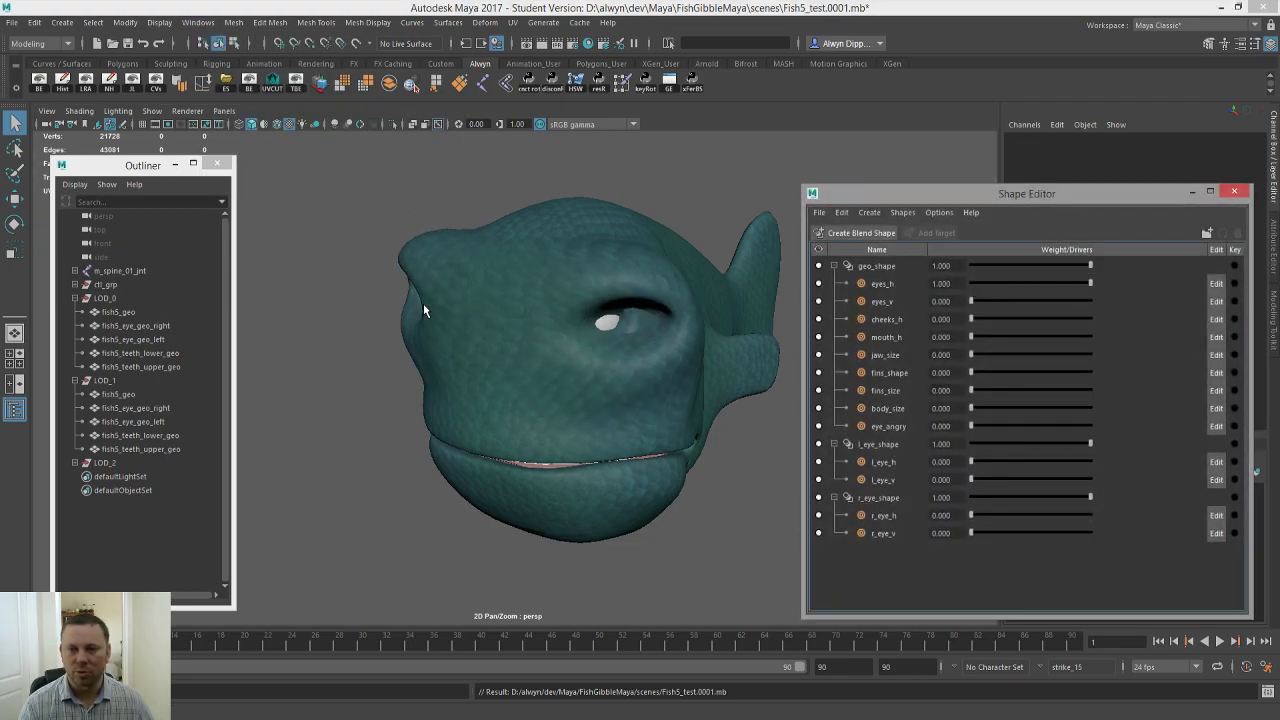
- Bring the Script Editor back into view and examine the lines that duplicate lod1 under the target name
left_click_drag(0, 130, 690, 183)
scroll(472, 440, "down", 5)
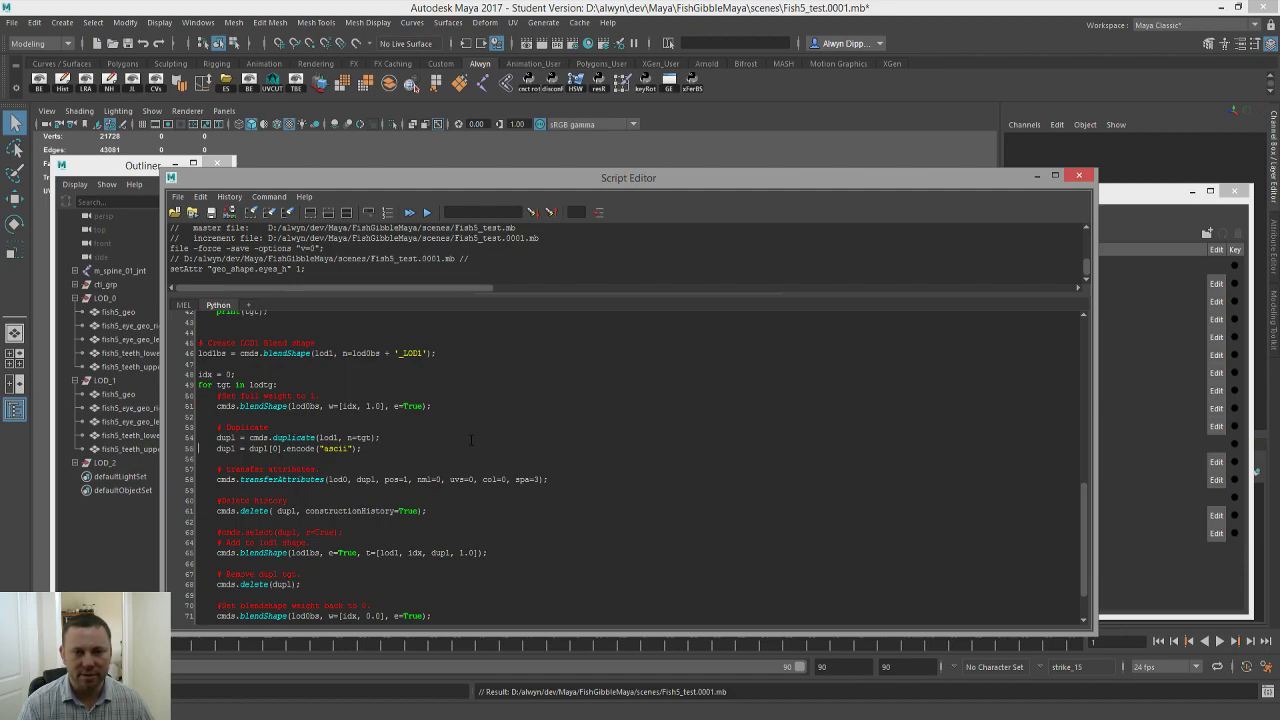
key("shift+Down")
key("shift+Down")
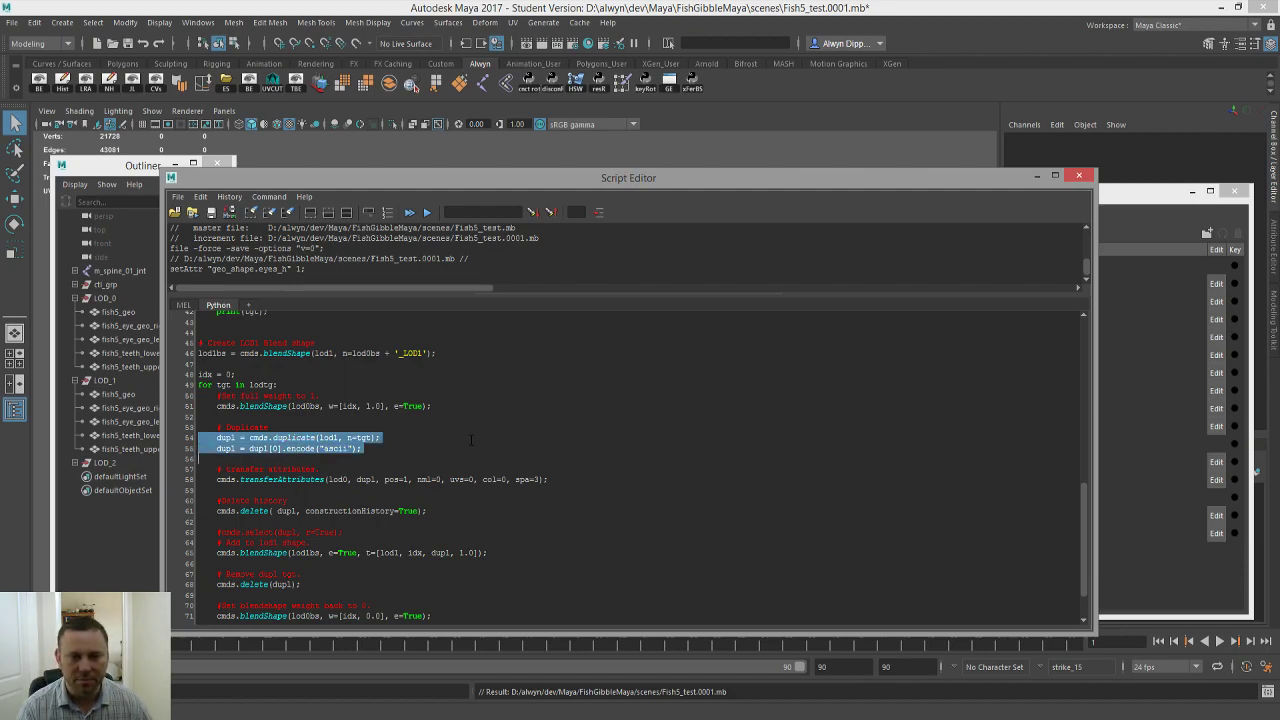
- Examine the transferAttributes line from lod0 to the duplicate, including its pos and spa settings
key("Down")
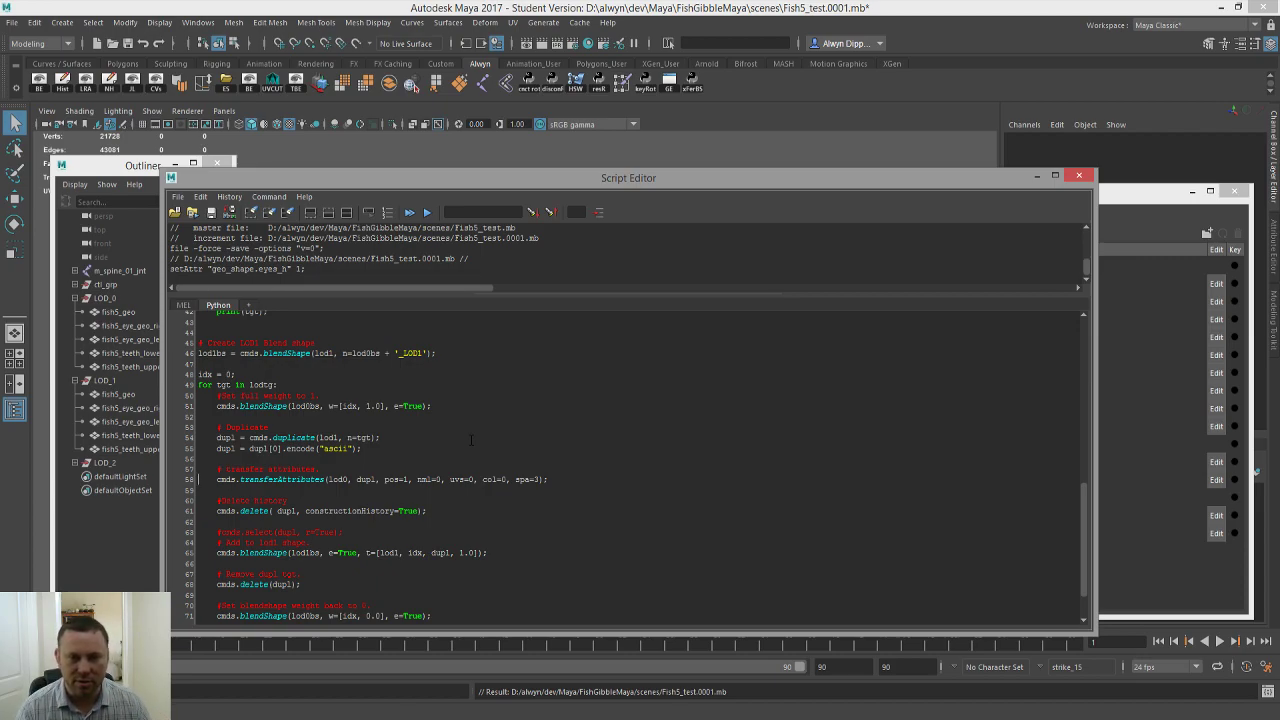
key("shift+Down")
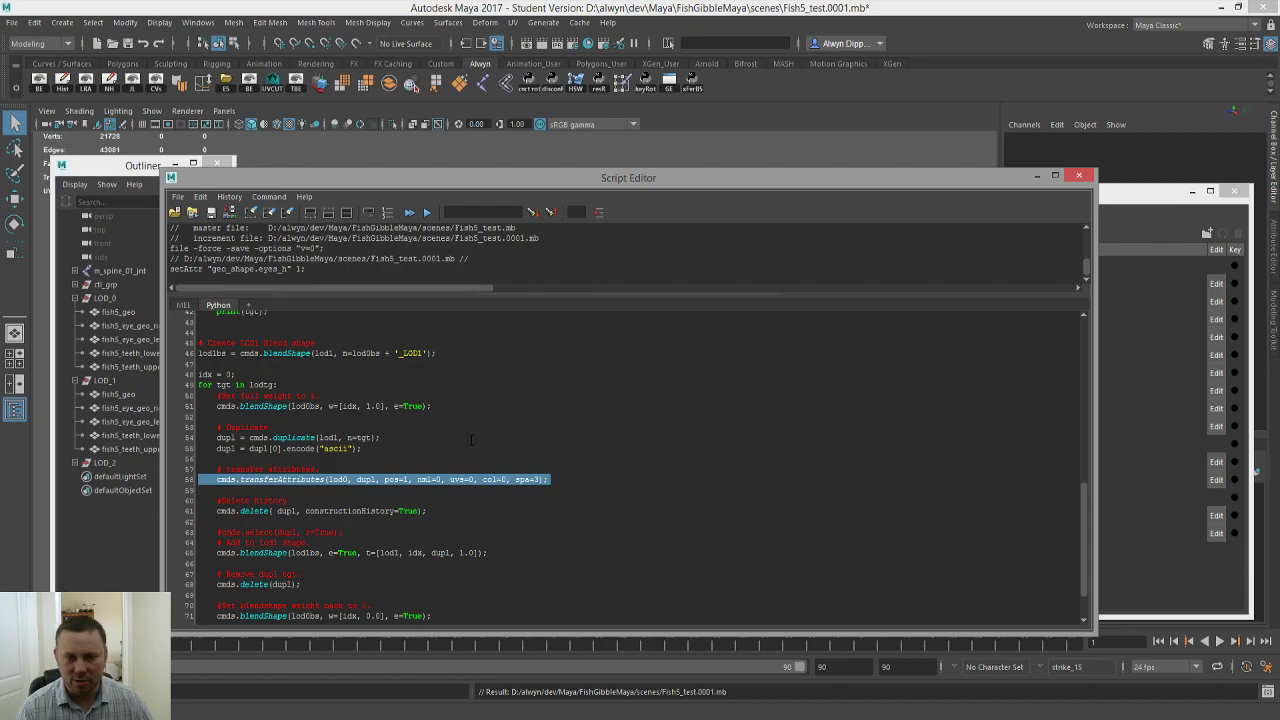
left_click(463, 453)
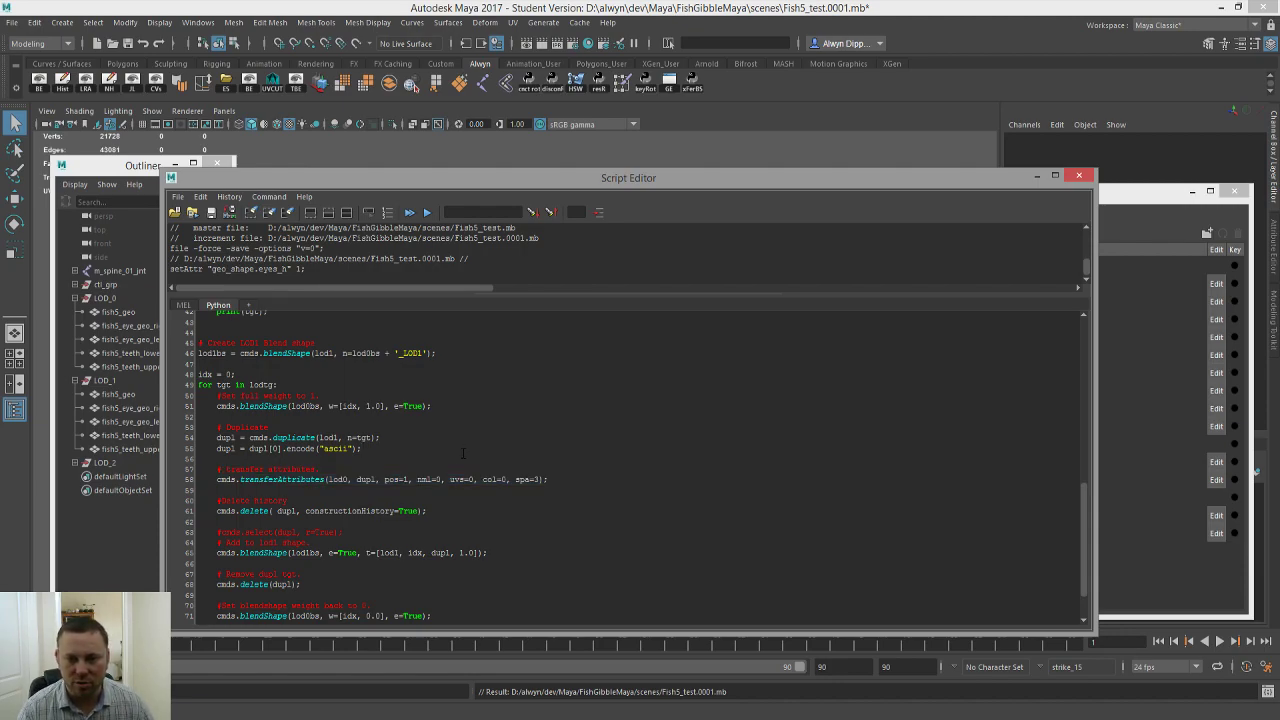
double_click(392, 479)
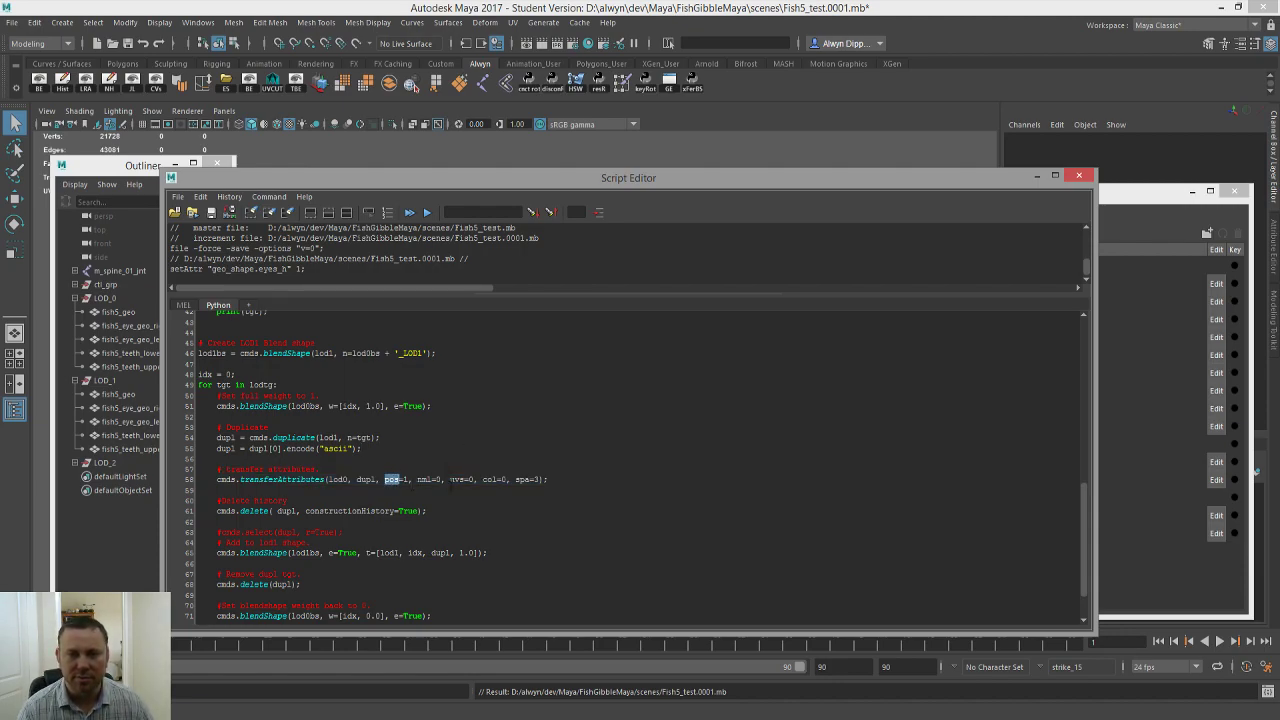
left_click_drag(515, 479, 540, 479)
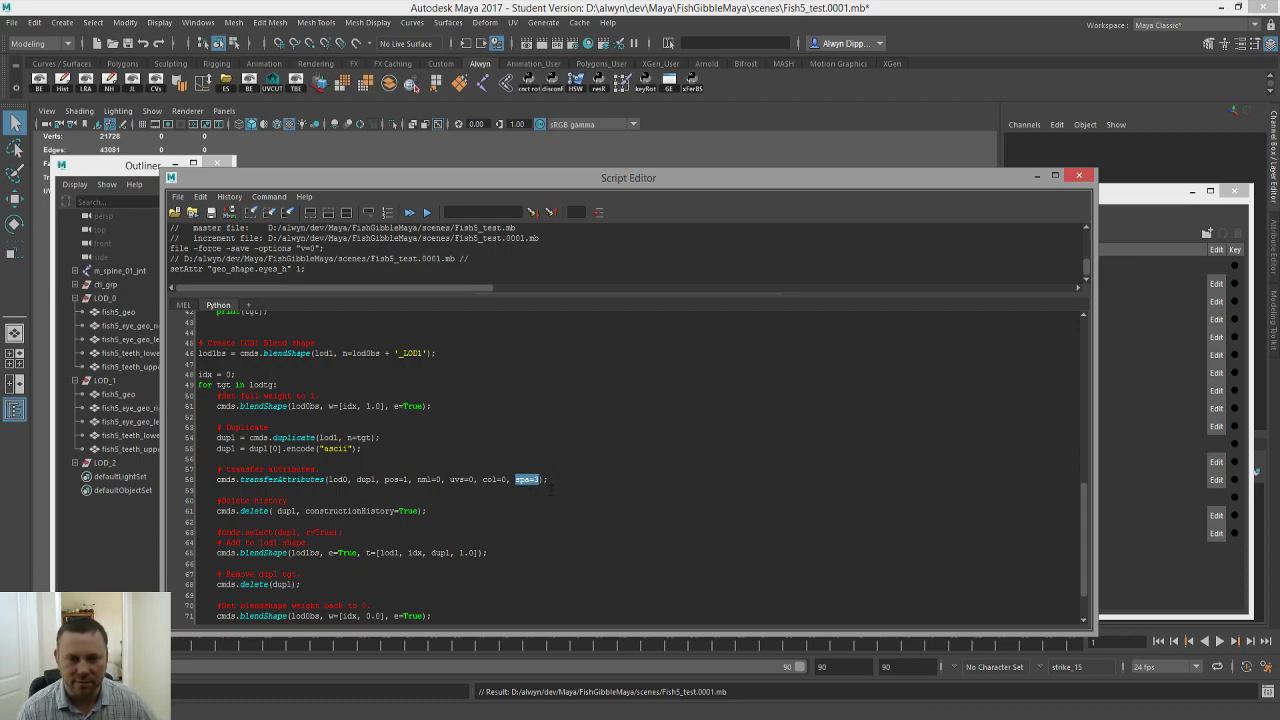
- Examine the lines that delete the duplicate's construction history and add it as a target to the lod1 blend shape
scroll(354, 468, "down", 2)
left_click(361, 459)
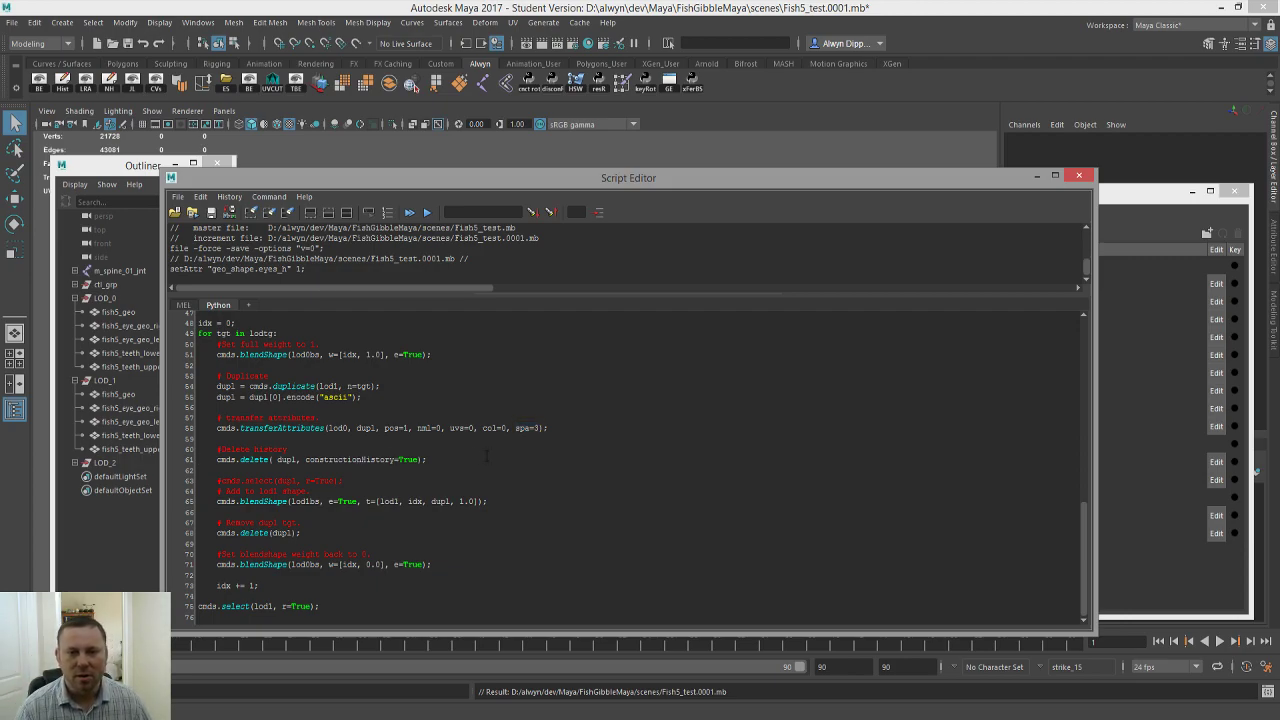
key("shift+End")
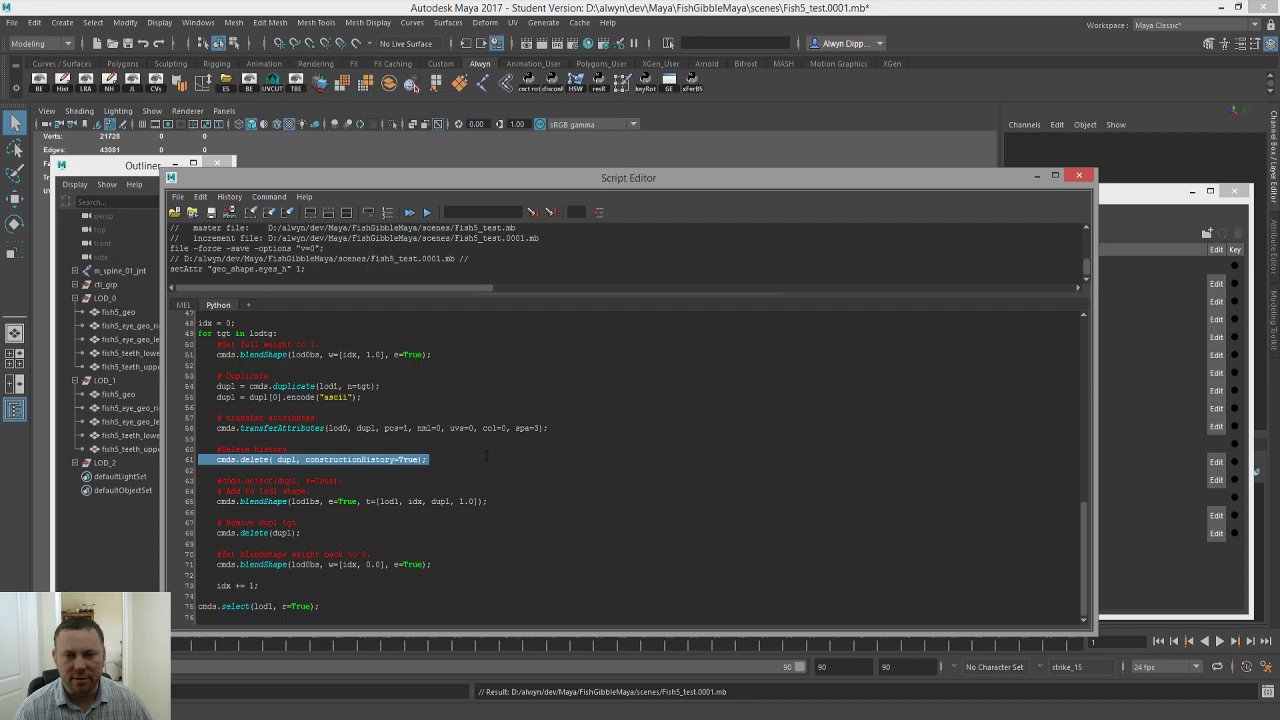
key("Down")
key("Down")
key("Down")
key("shift+Down")
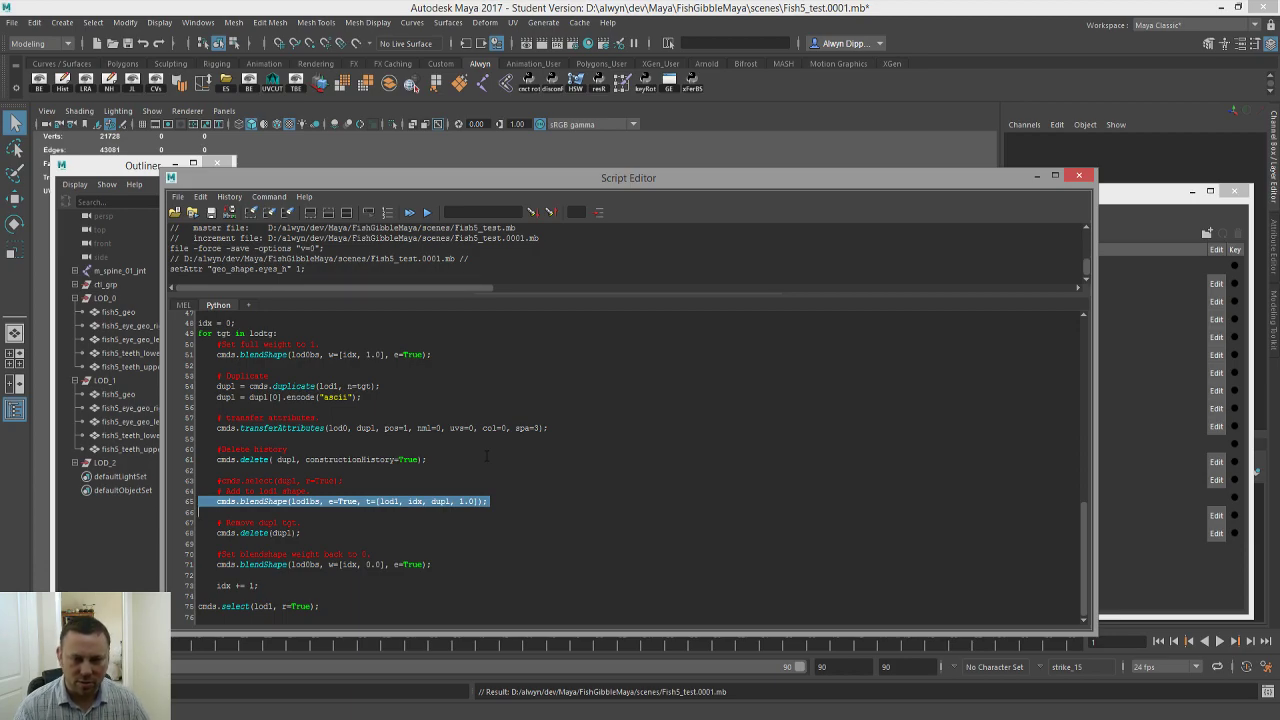
- Examine the closing lines that delete the duplicate, reset the lod0 weight to 0, increment idx and select lod1
key("Down")
key("Down")
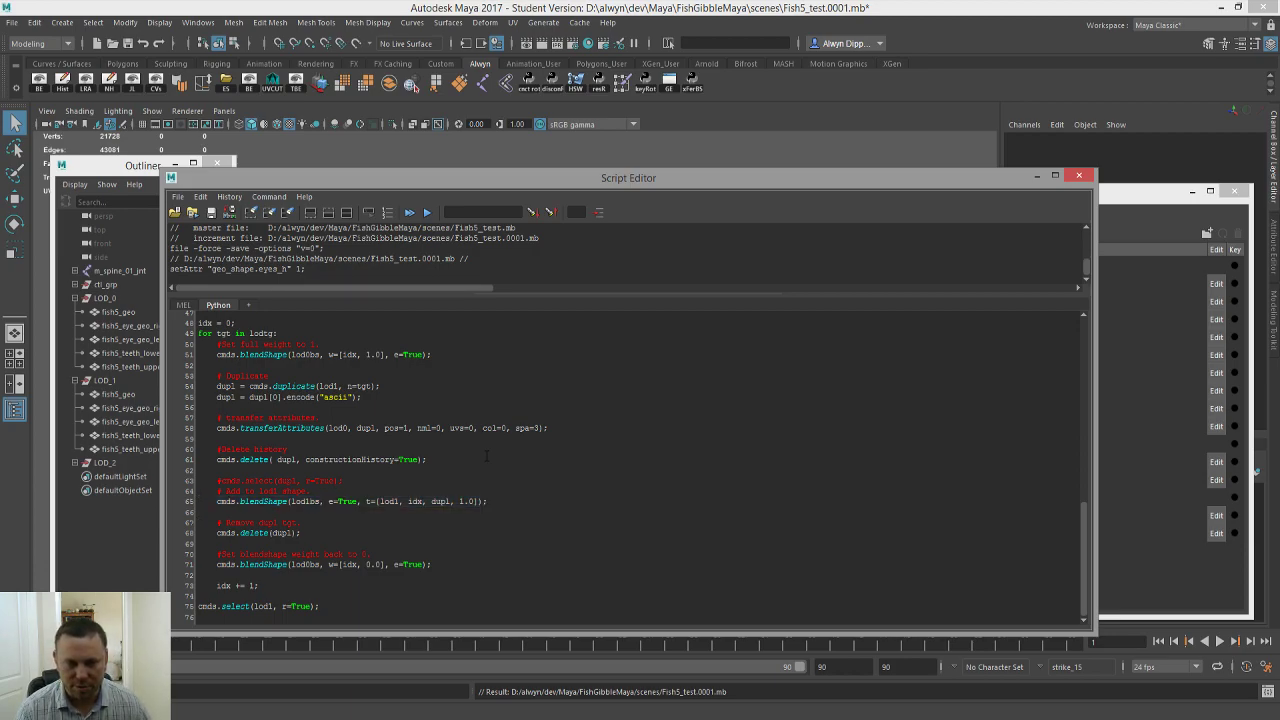
key("shift+Down")
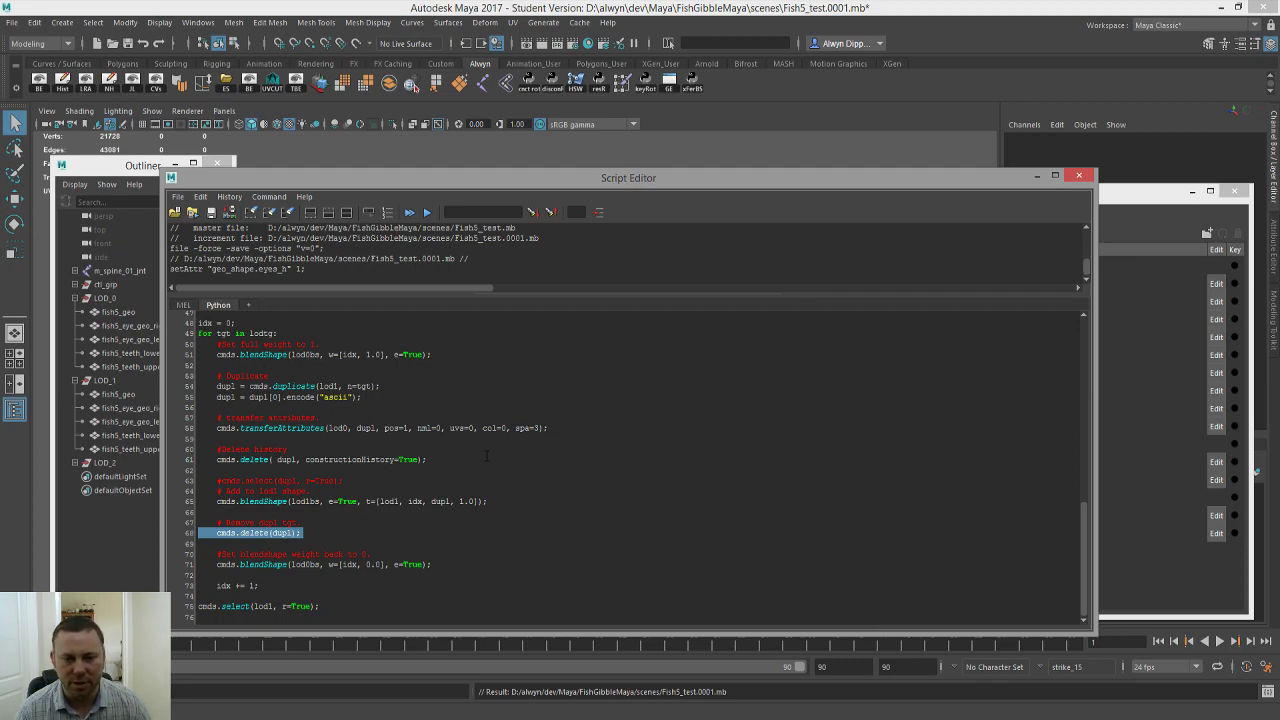
key("Down")
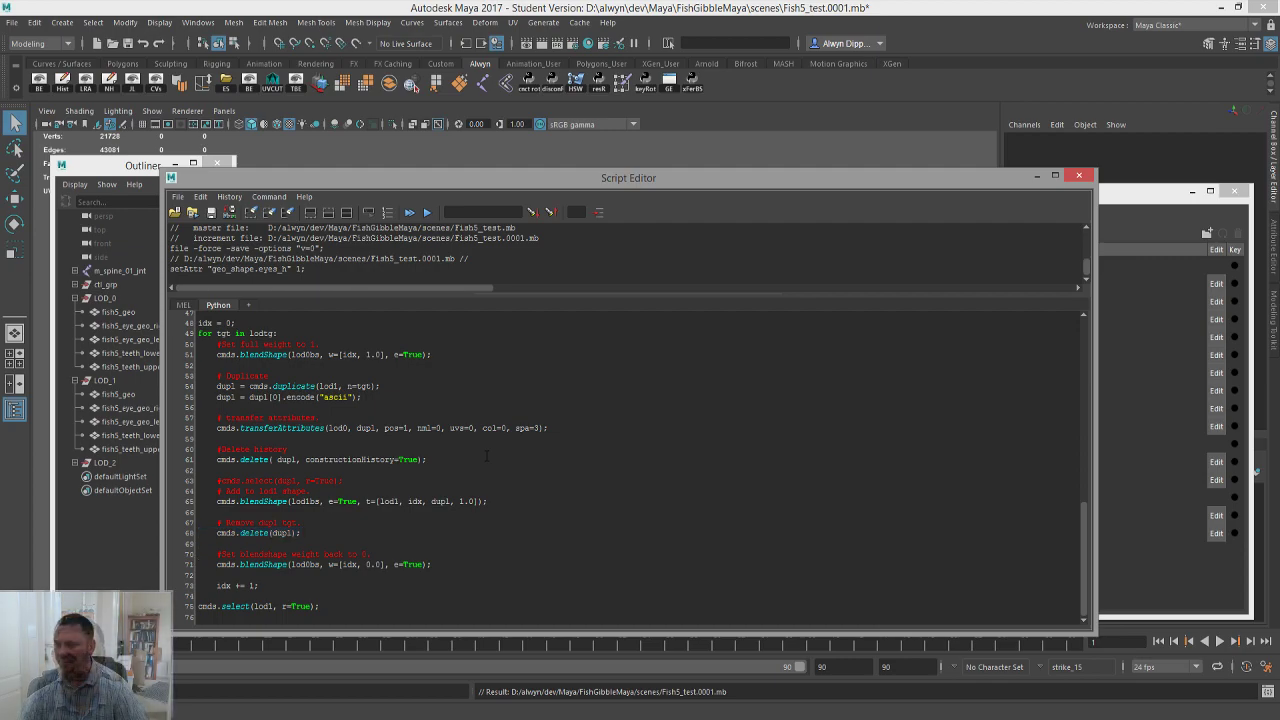
key("shift+Down")
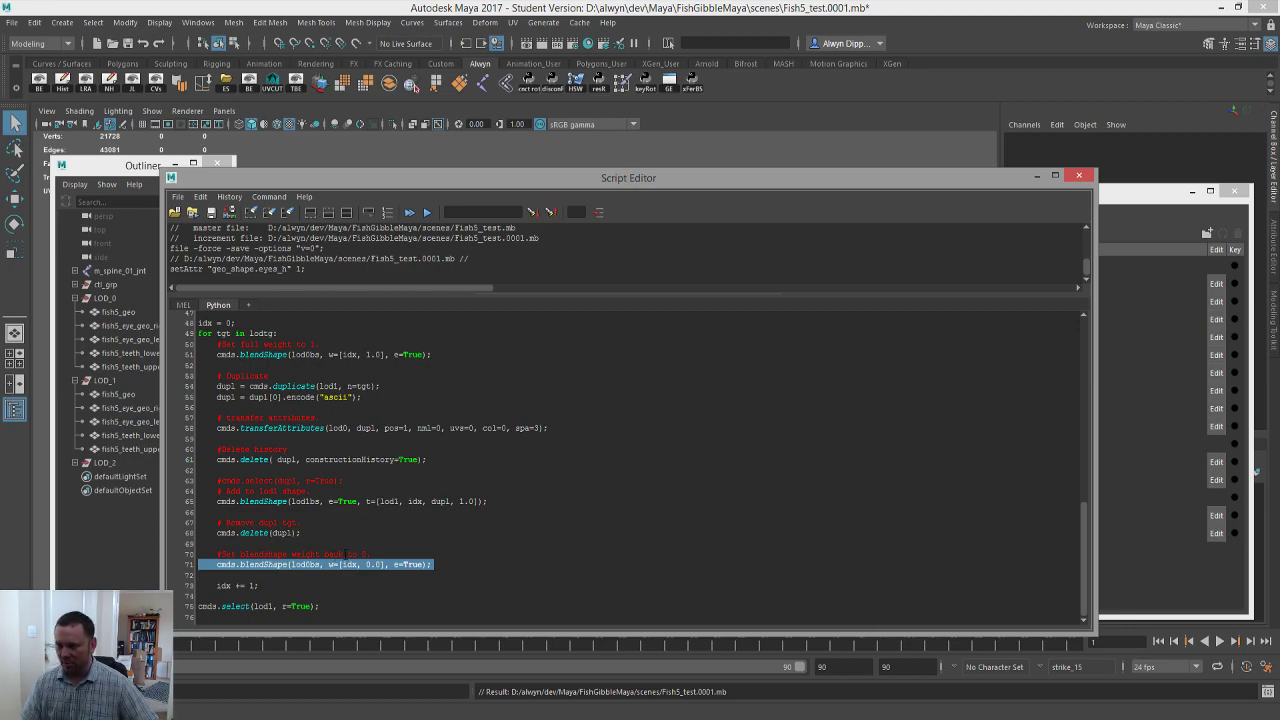
left_click_drag(213, 587, 262, 587)
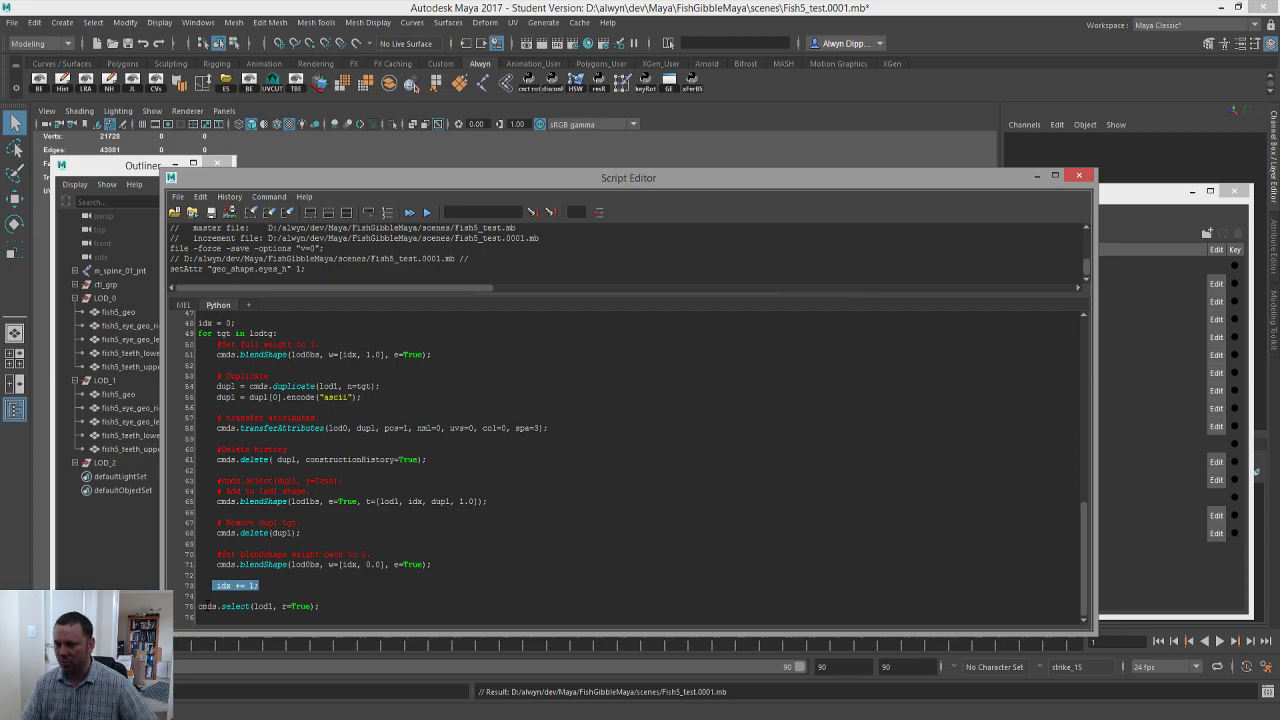
left_click_drag(198, 606, 341, 607)
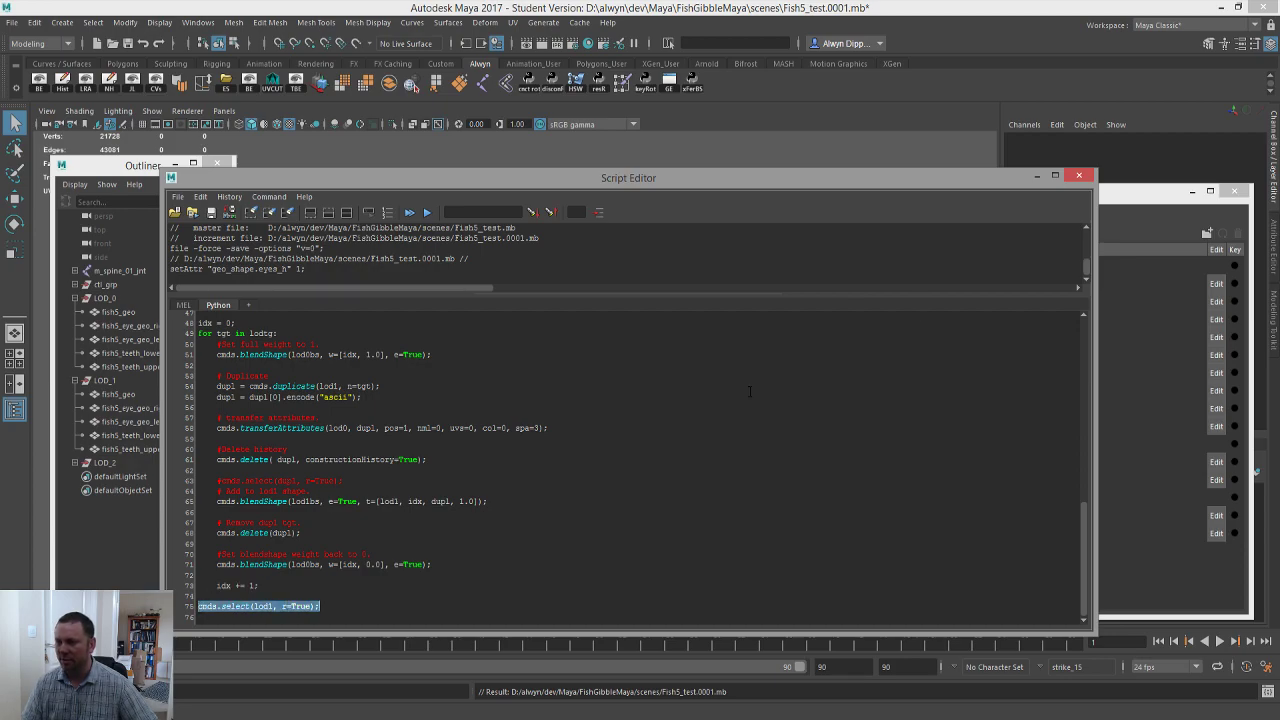
- Close the Script Editor and set the eyes_h weight of geo_shape back to 0
left_click(1080, 176)
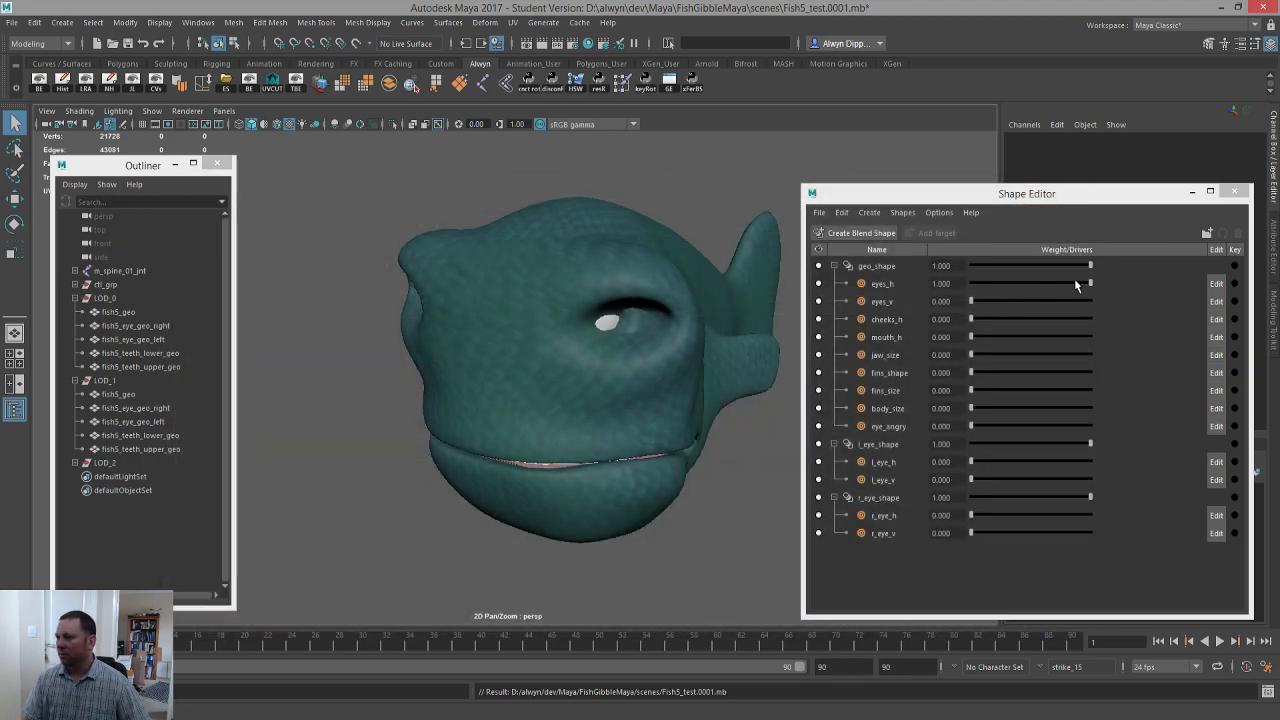
left_click_drag(1091, 286, 976, 284)
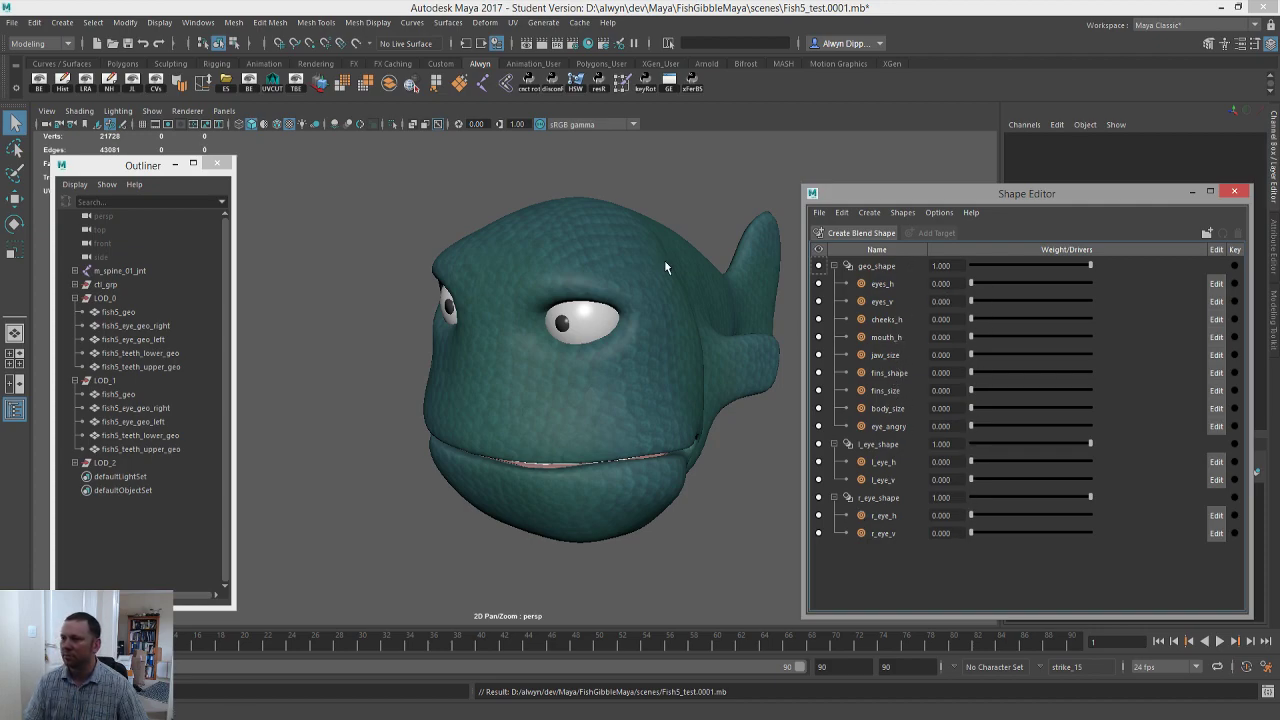
- Select fish5_geo in LOD_0 and then in LOD_1, and open the Python command of the xFerBS shelf script for editing
left_click(147, 313)
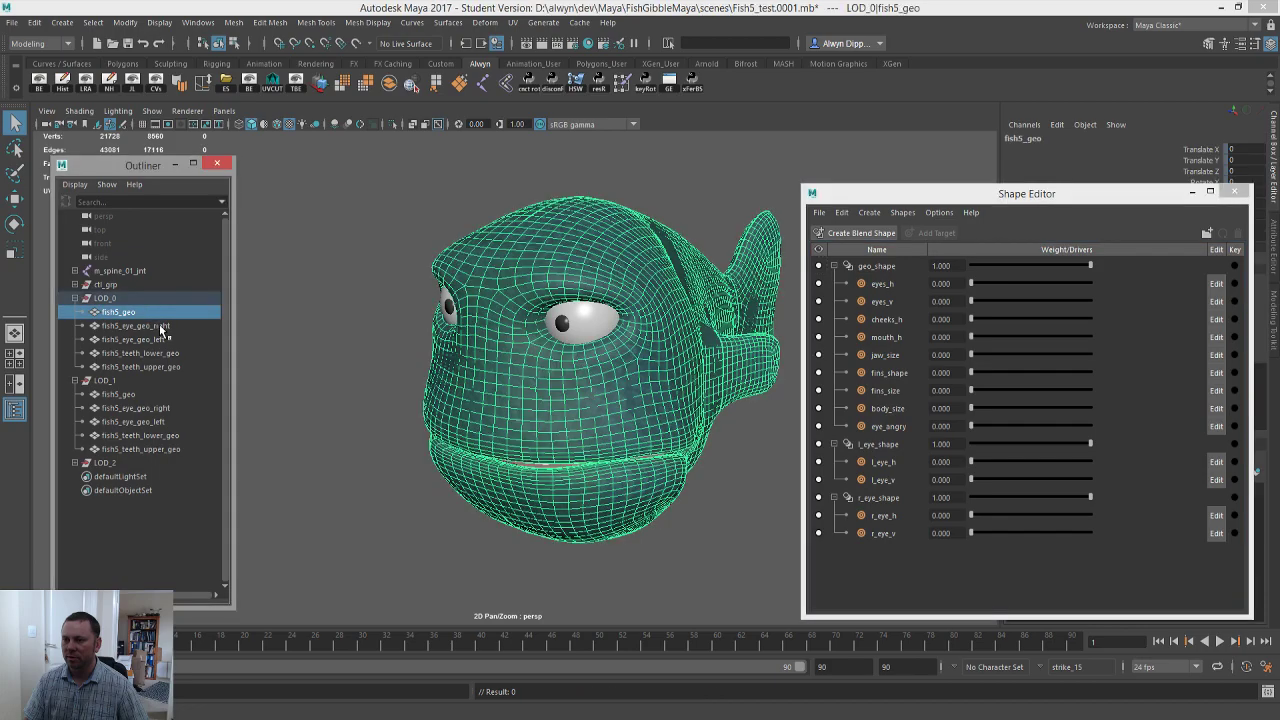
left_click(162, 395, "ctrl")
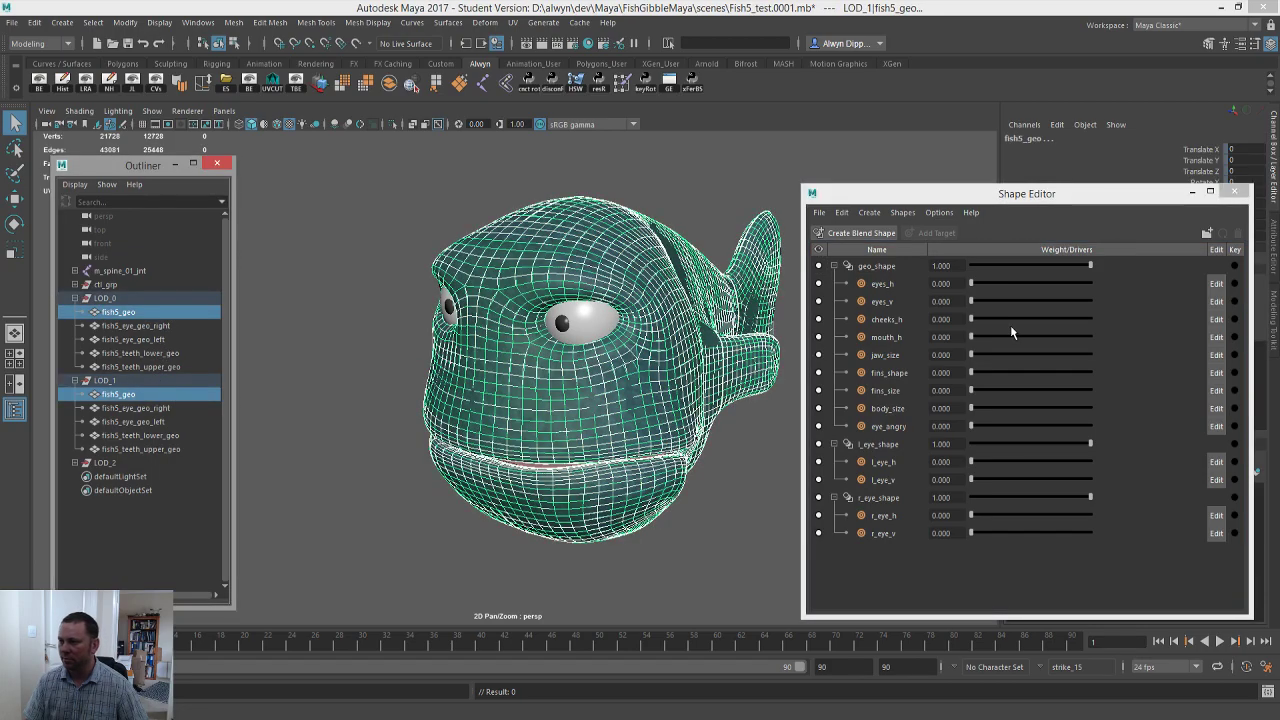
right_click(692, 84)
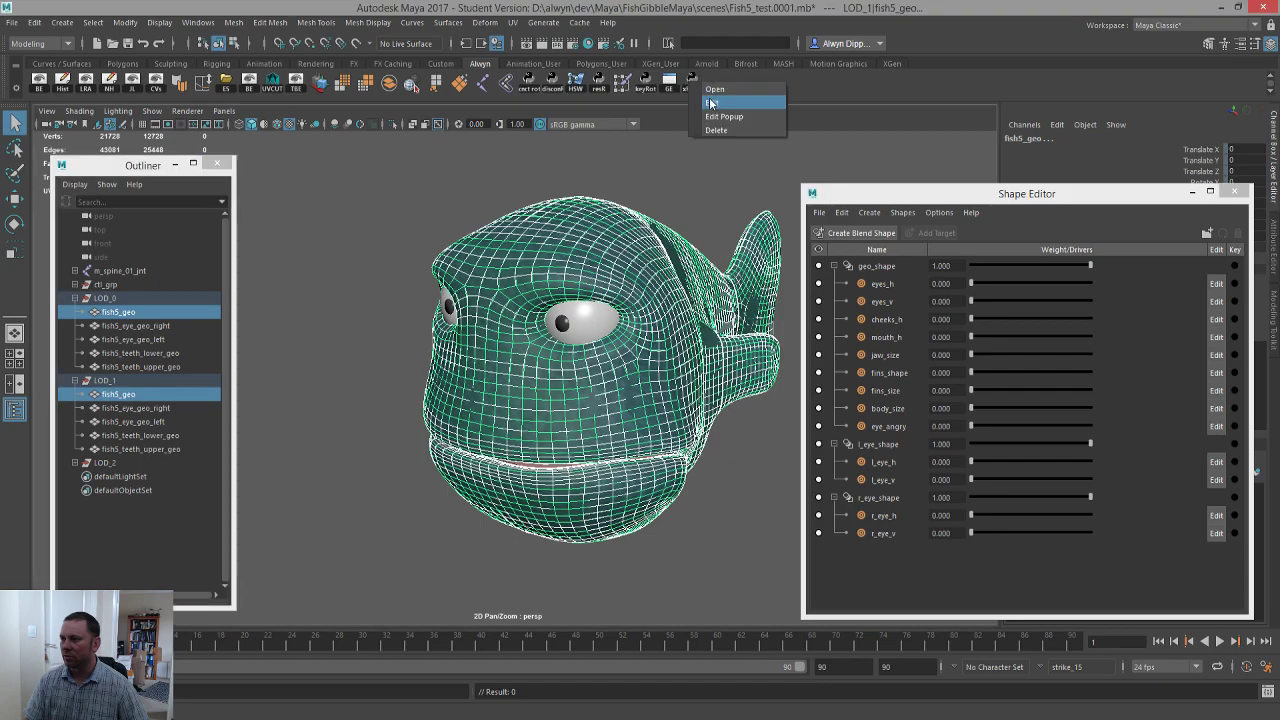
left_click(716, 101)
scroll(399, 405, "down", 10)
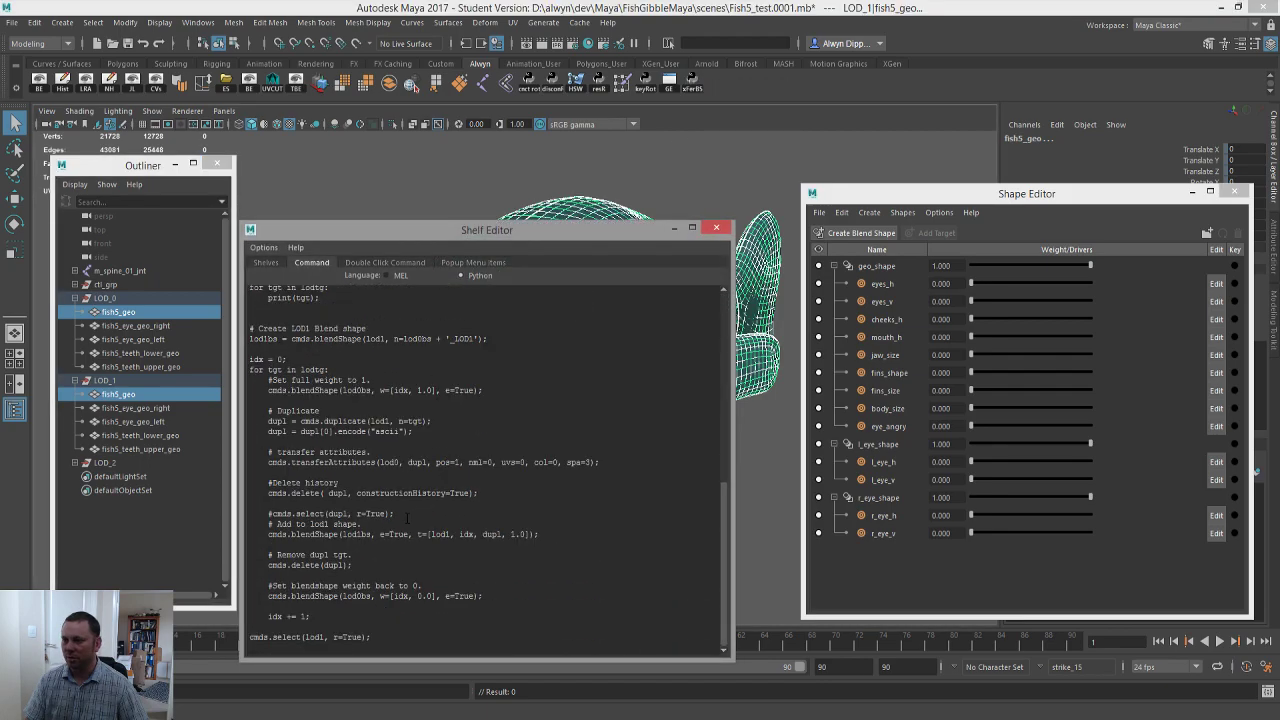
- Close the Shelf Editor and run the xFerBS script to transfer the blend shapes from LOD_0's fish5_geo to LOD_1's
scroll(399, 524, "up", 10)
left_click(715, 227)
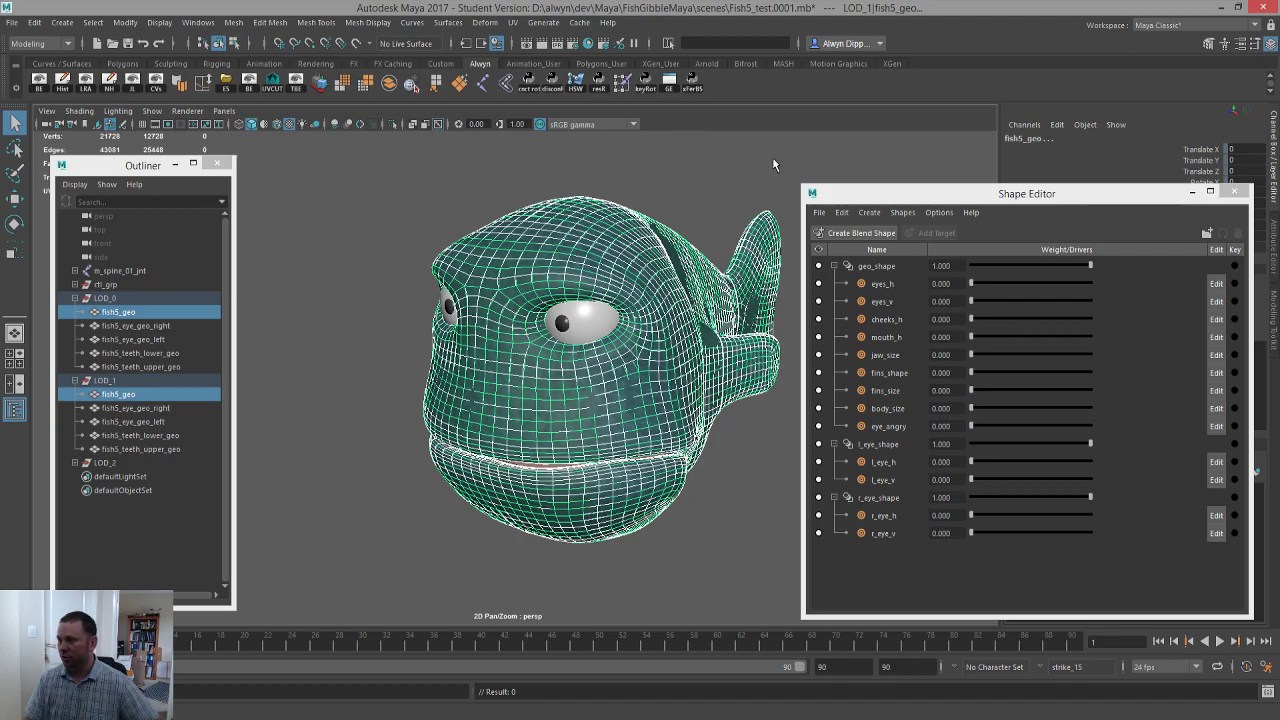
left_click(694, 87)
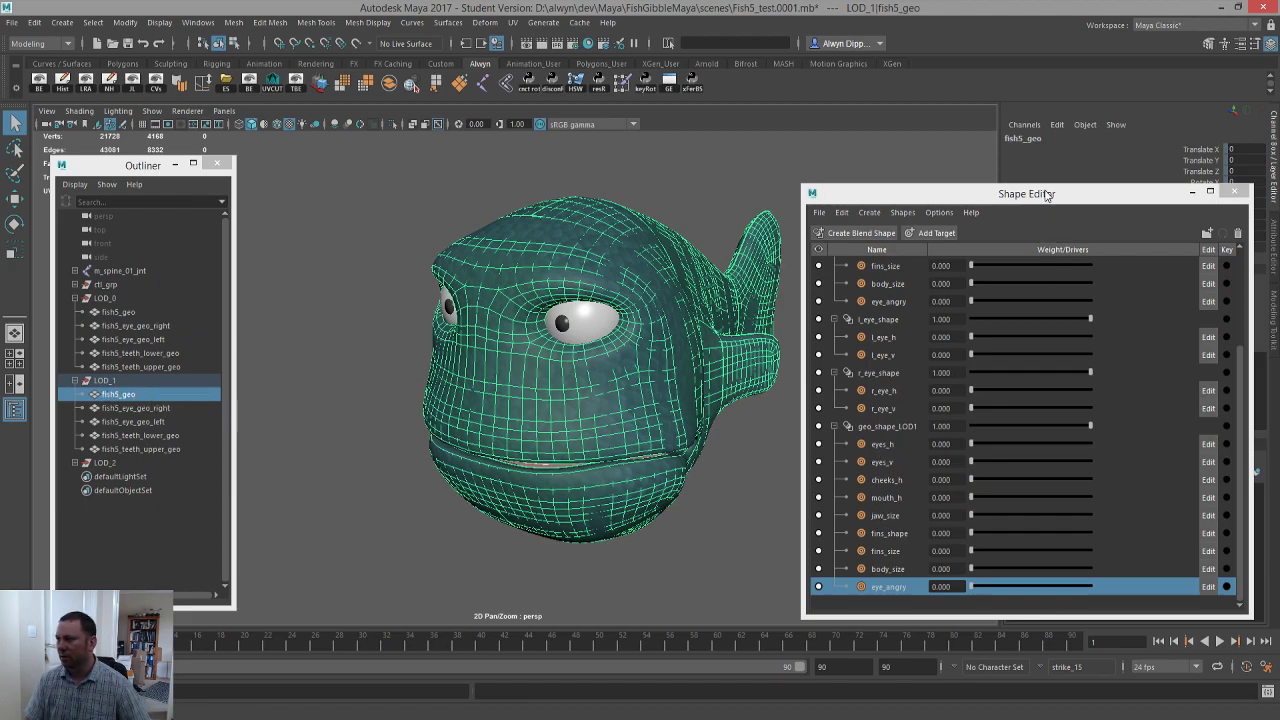
- Reorder the input operations of LOD_1's fish5_geo so the geo_shape_LOD1 blend shape sits below the skin cluster
left_click_drag(1046, 194, 688, 180)
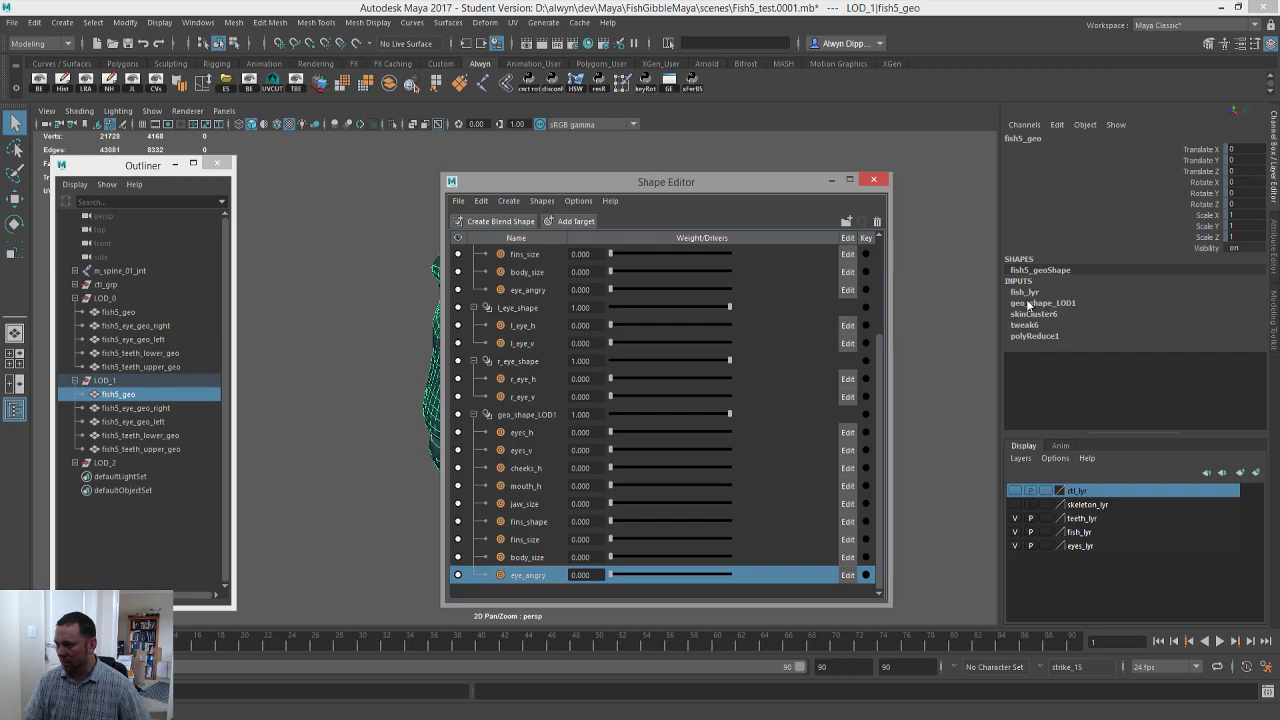
left_click_drag(798, 179, 610, 222)
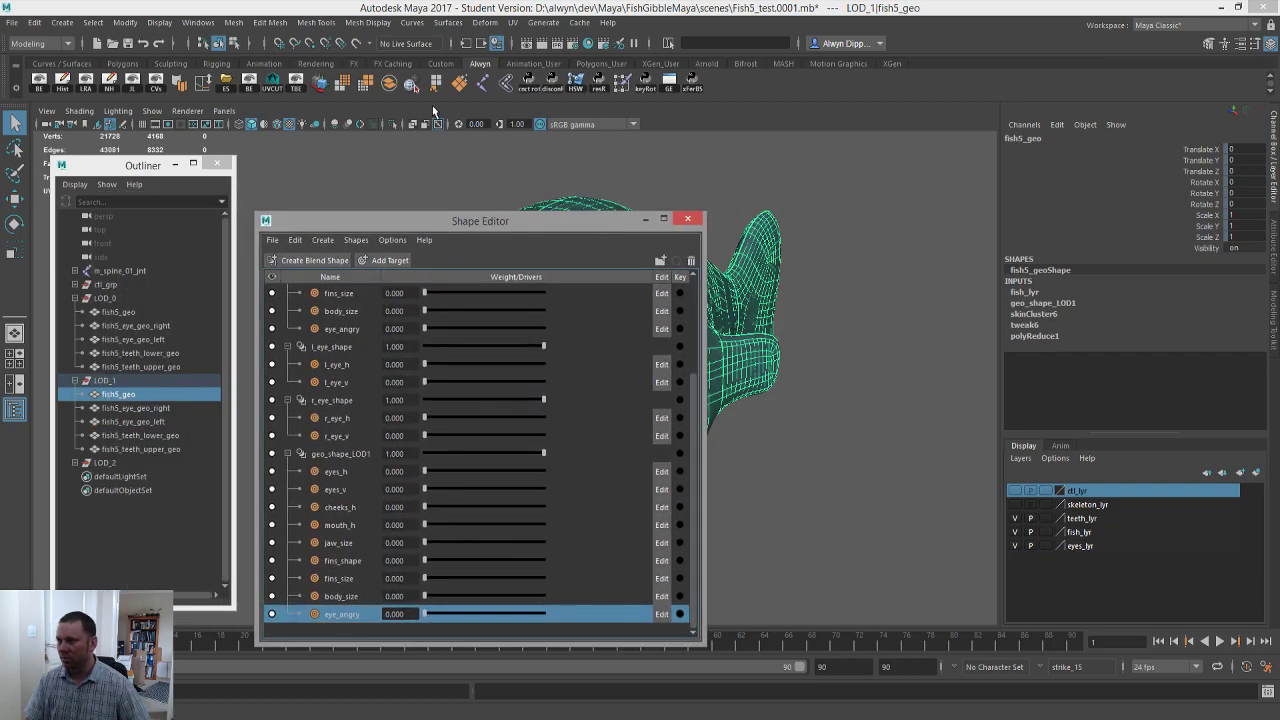
left_click(467, 40)
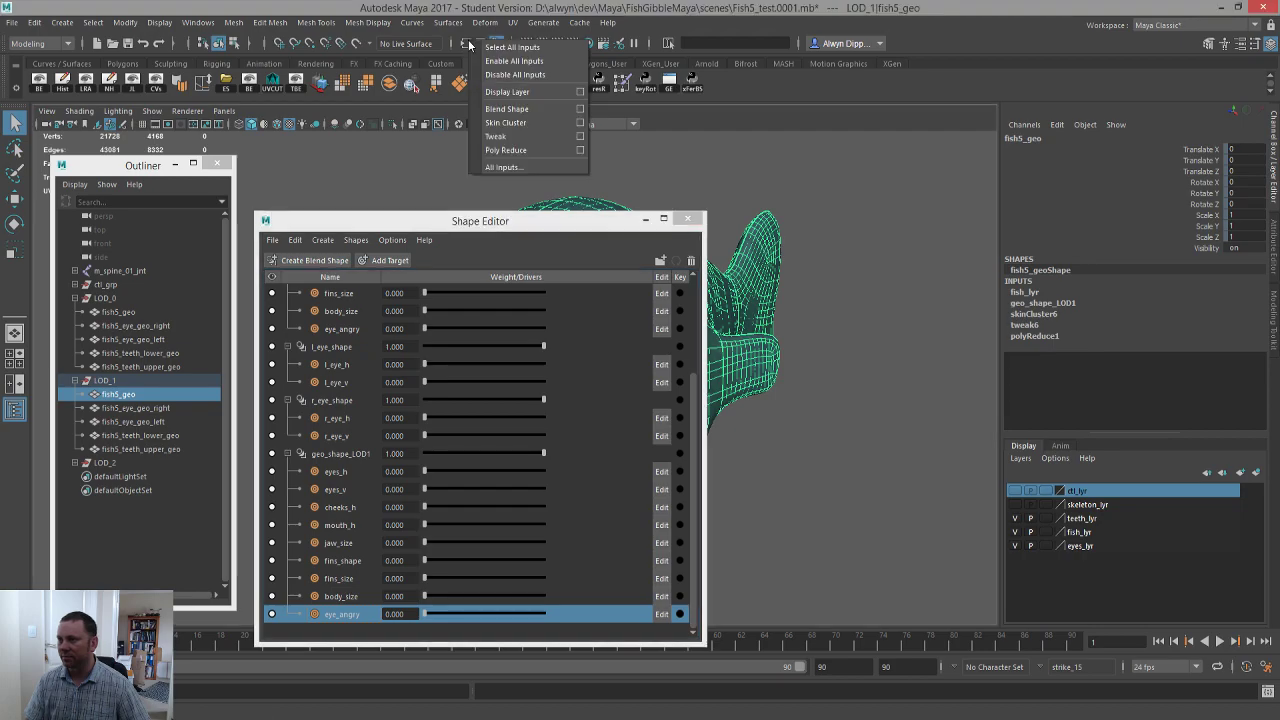
left_click(537, 167)
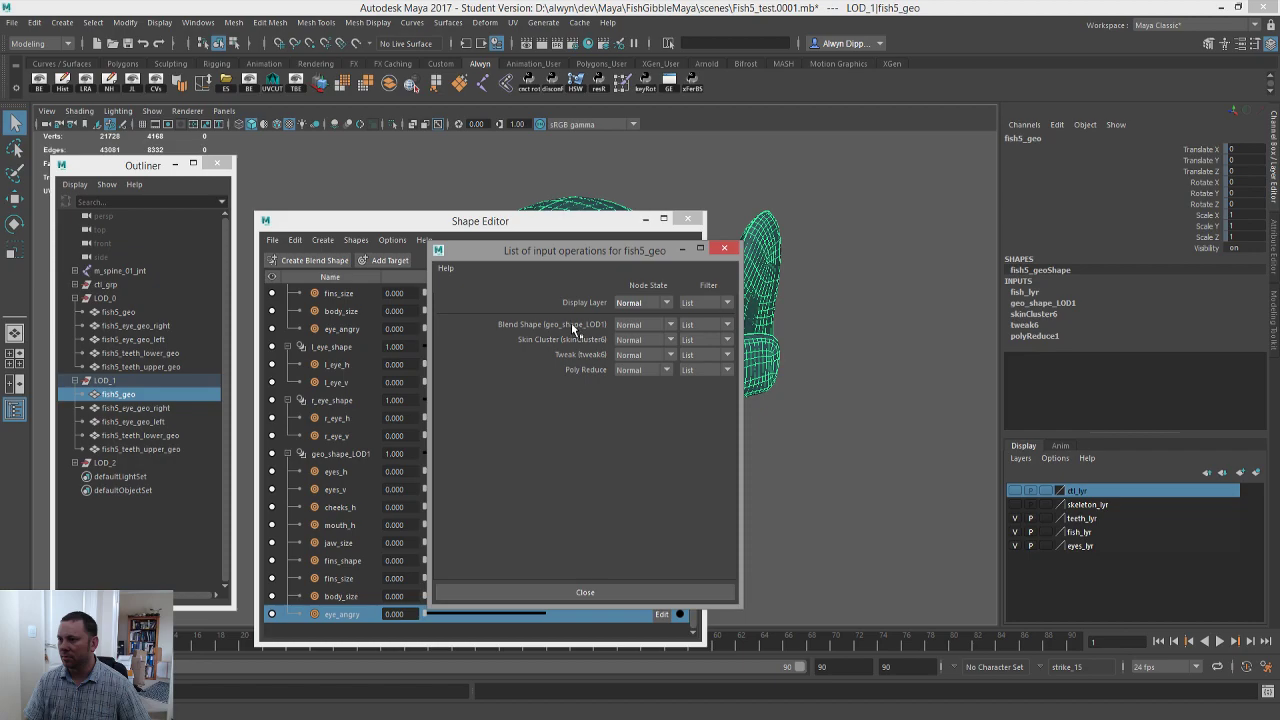
middle_click_drag(572, 324, 574, 341)
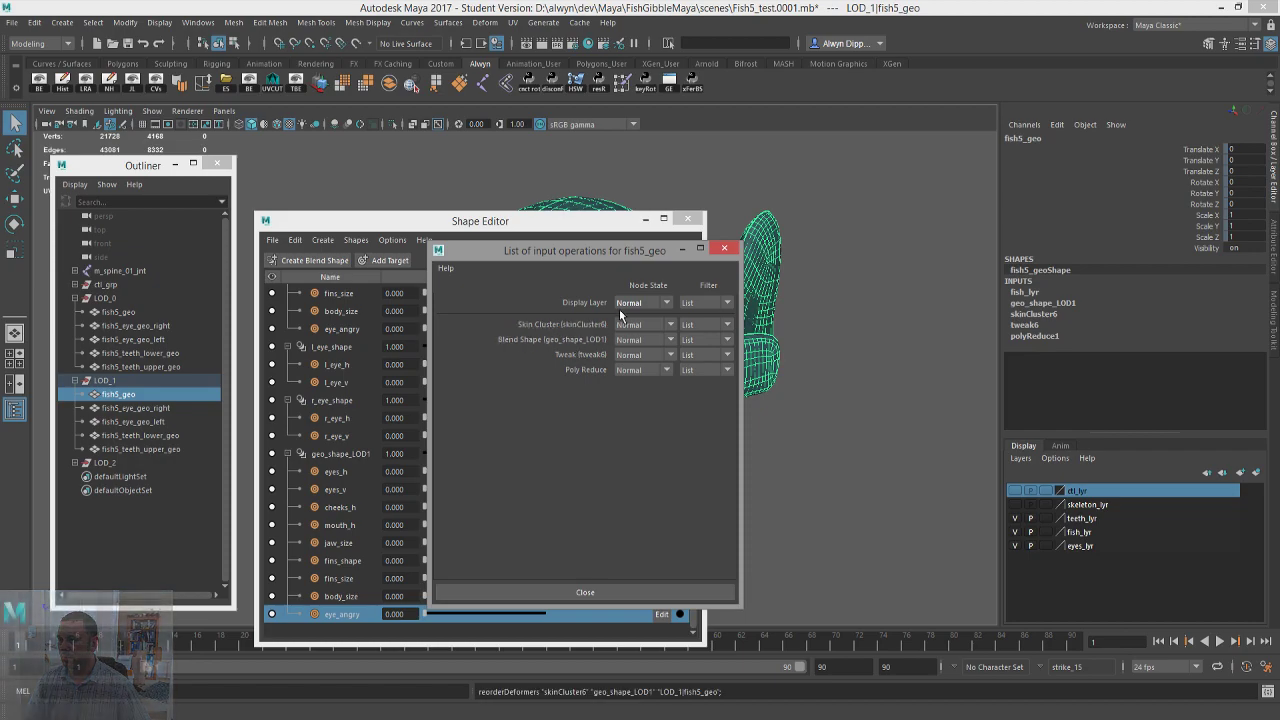
left_click(724, 248)
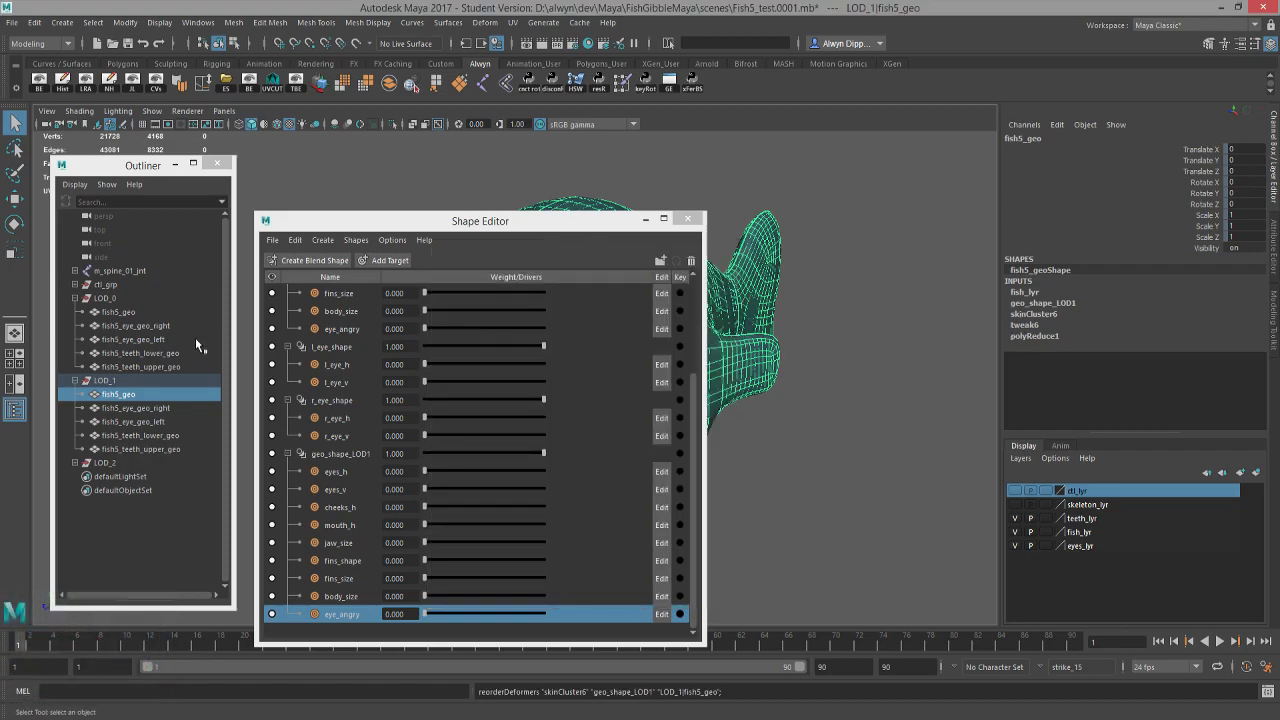
left_click(136, 396)
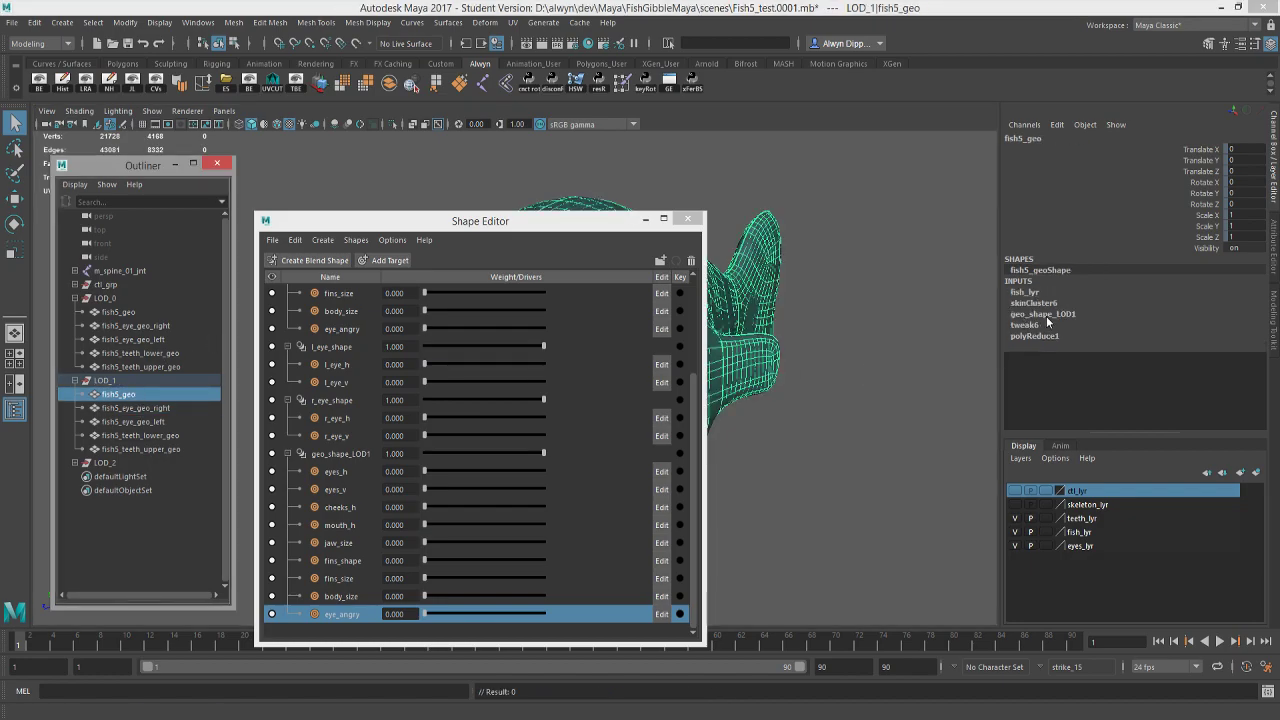
- Test the geo_shape_LOD1 targets by varying all their weights together, then again without eye_angry, returning them to 0
left_click_drag(490, 226, 754, 198)
left_click(600, 446)
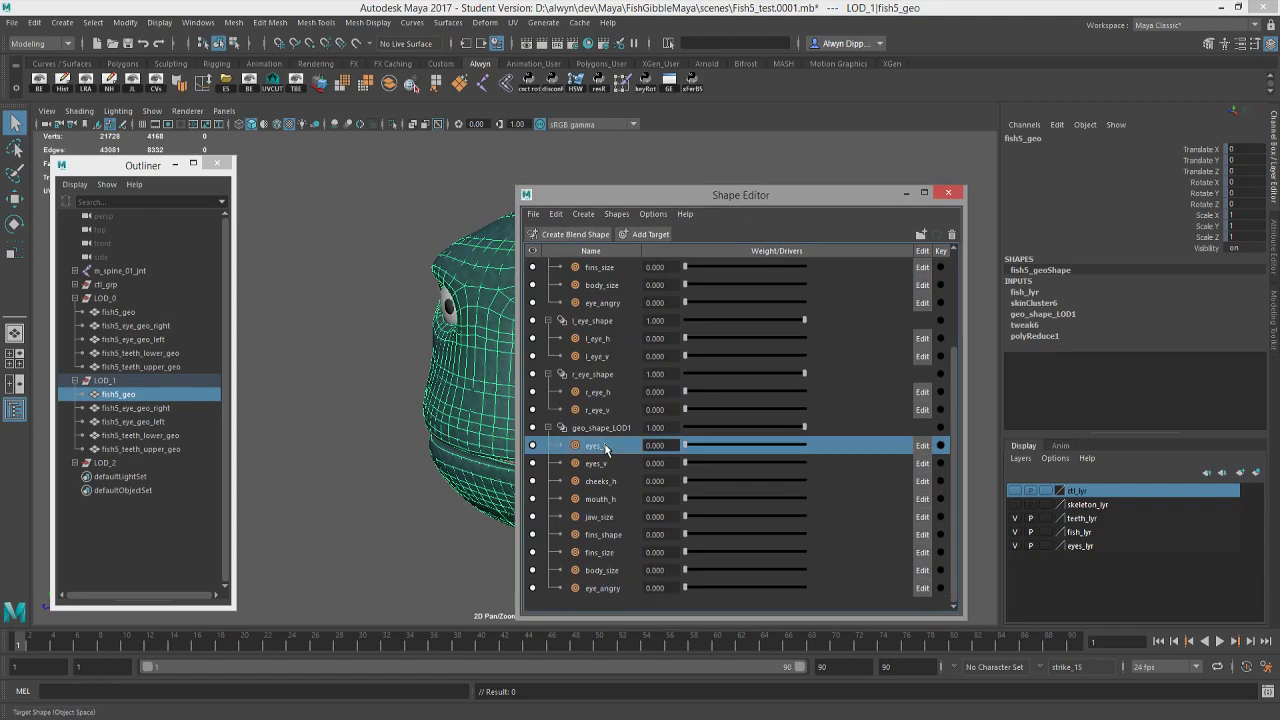
left_click(612, 591, "shift")
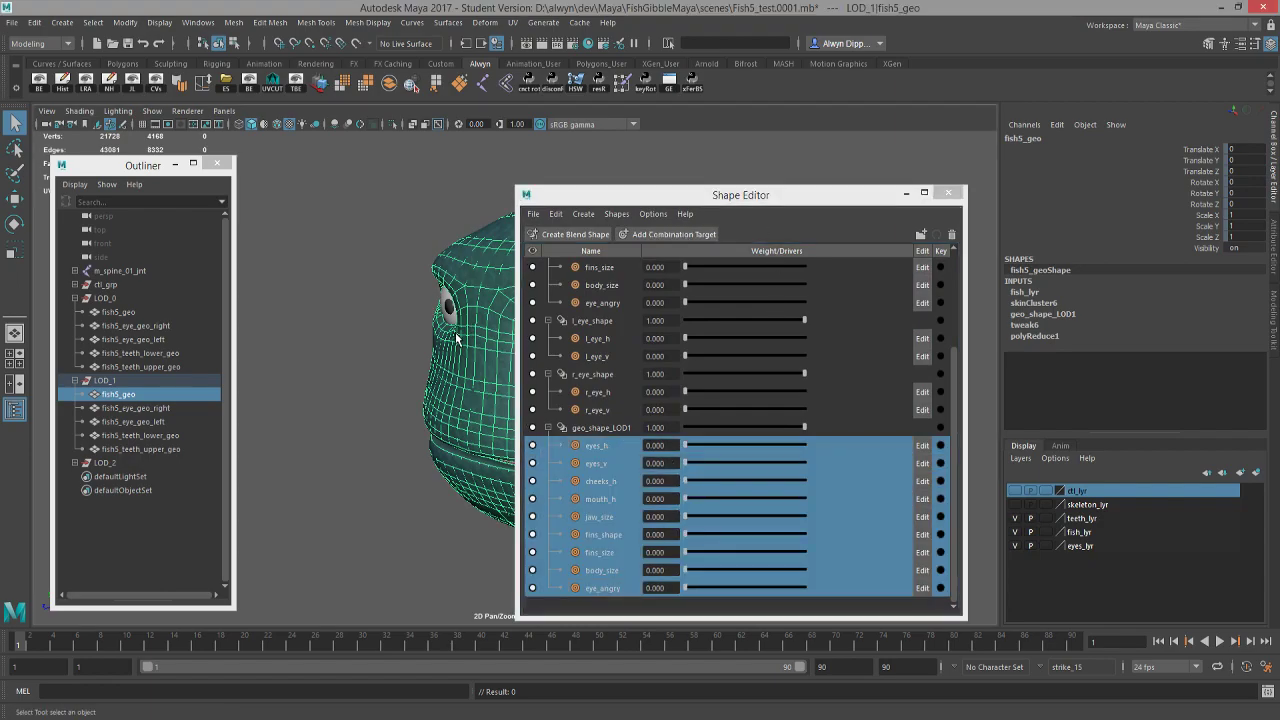
key("f")
mouse_move(360, 342)
middle_mouse_down("alt")
mouse_move(311, 354)
mouse_move(352, 325)
middle_mouse_up("alt")
scroll(353, 346, "down", 3)
left_click_drag(352, 325, 385, 333, "alt")
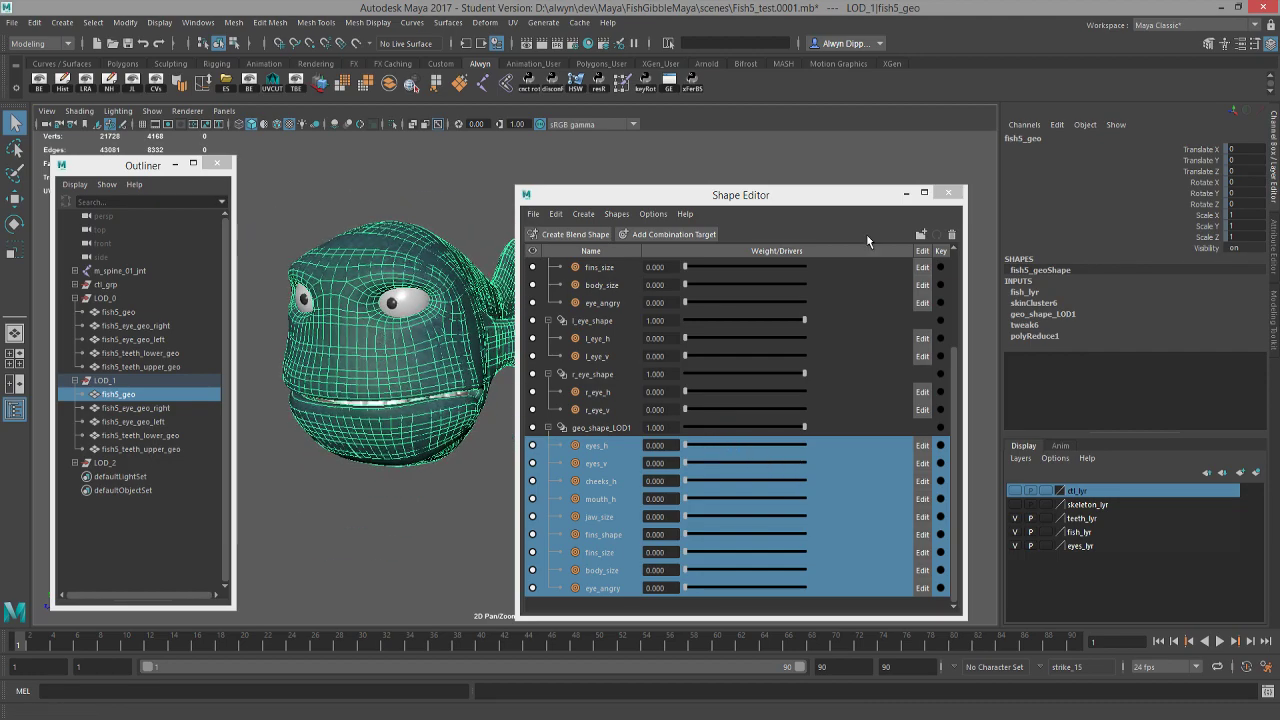
left_click_drag(773, 194, 1037, 212)
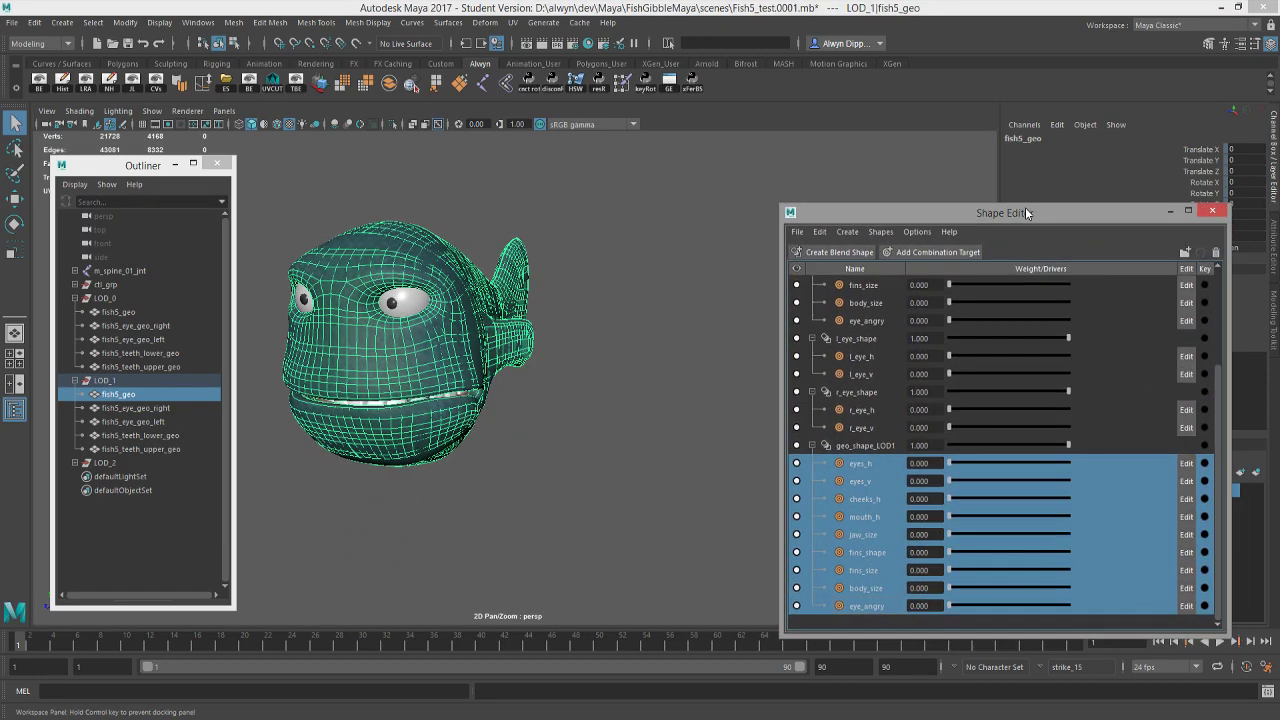
left_click_drag(955, 465, 918, 498)
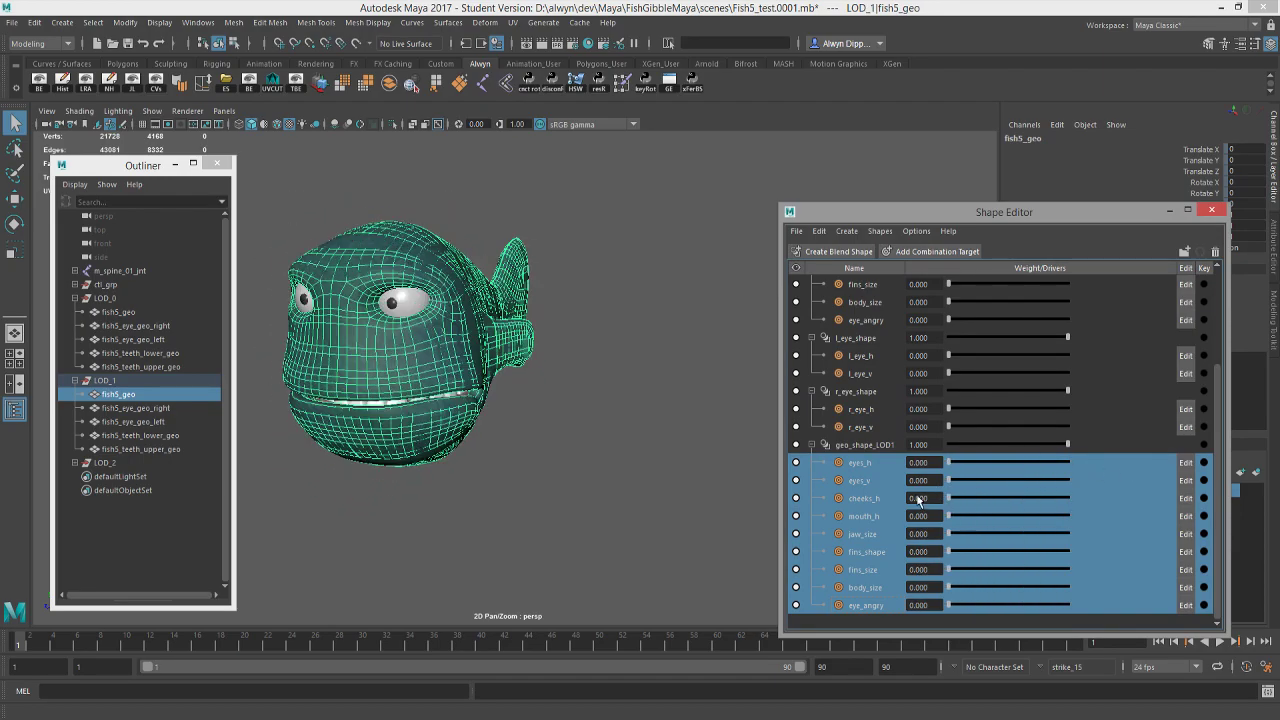
left_click(866, 606, "ctrl")
left_click_drag(961, 460, 922, 479)
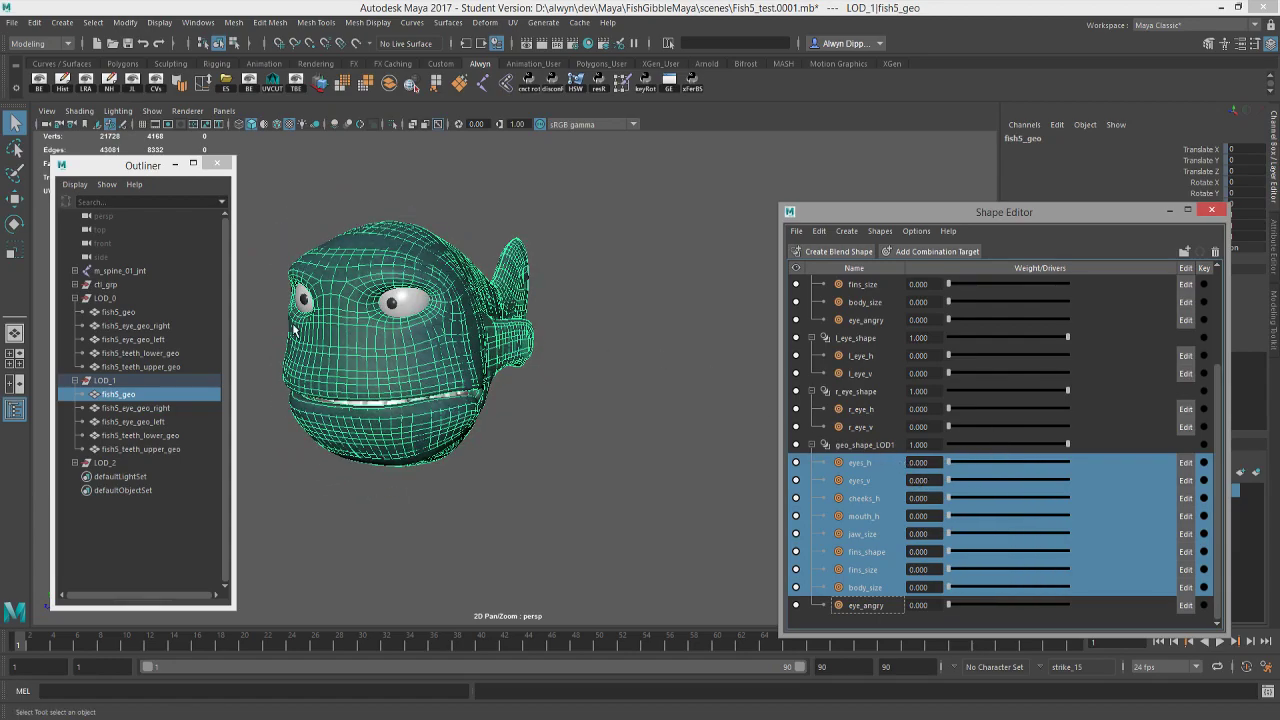
- Transfer the blend shapes from LOD_0's fish5_eye_geo_right to LOD_1's fish5_eye_geo_right with the xFerBS script
left_click_drag(166, 343, 168, 328)
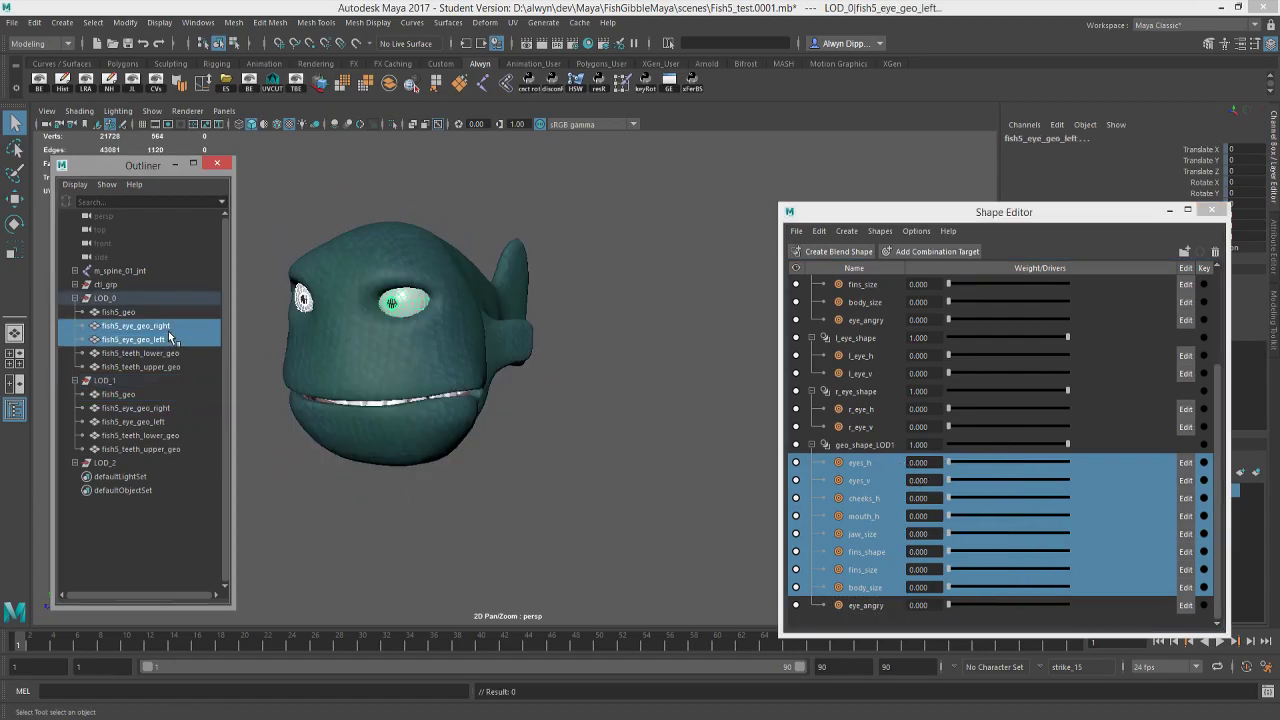
left_click(175, 327)
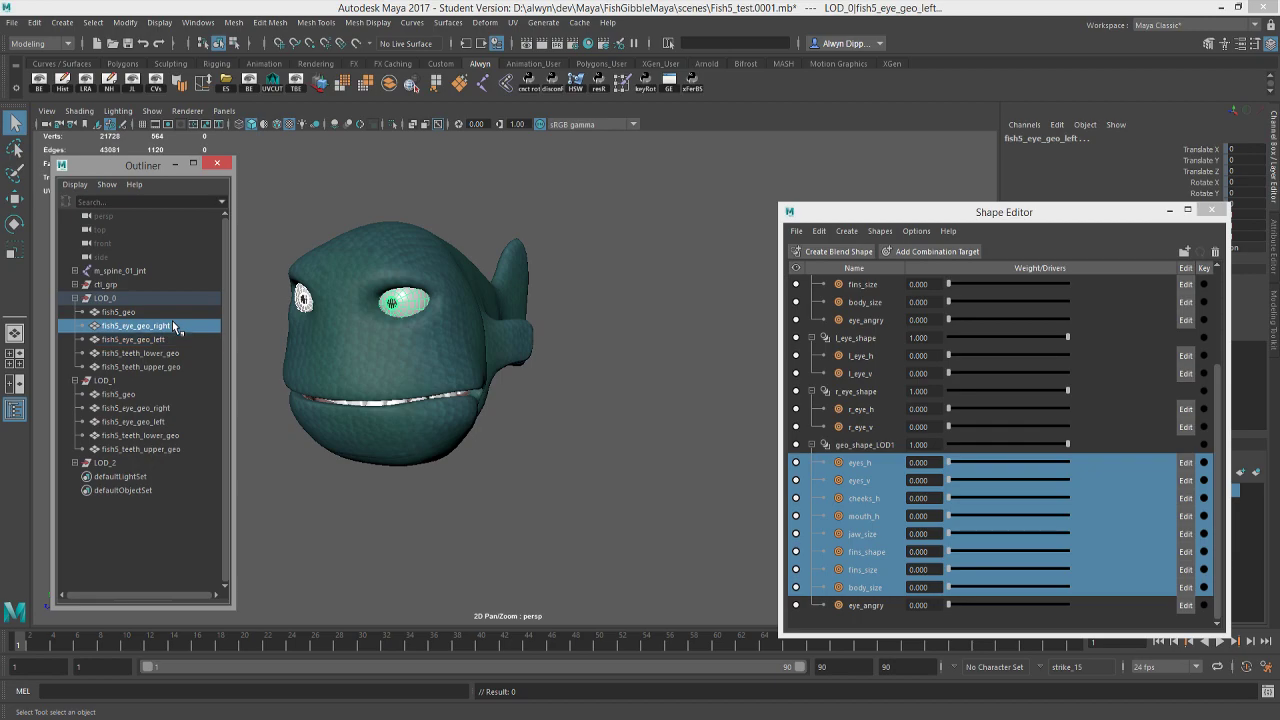
left_click(175, 408, "ctrl")
left_click_drag(1106, 220, 1100, 186)
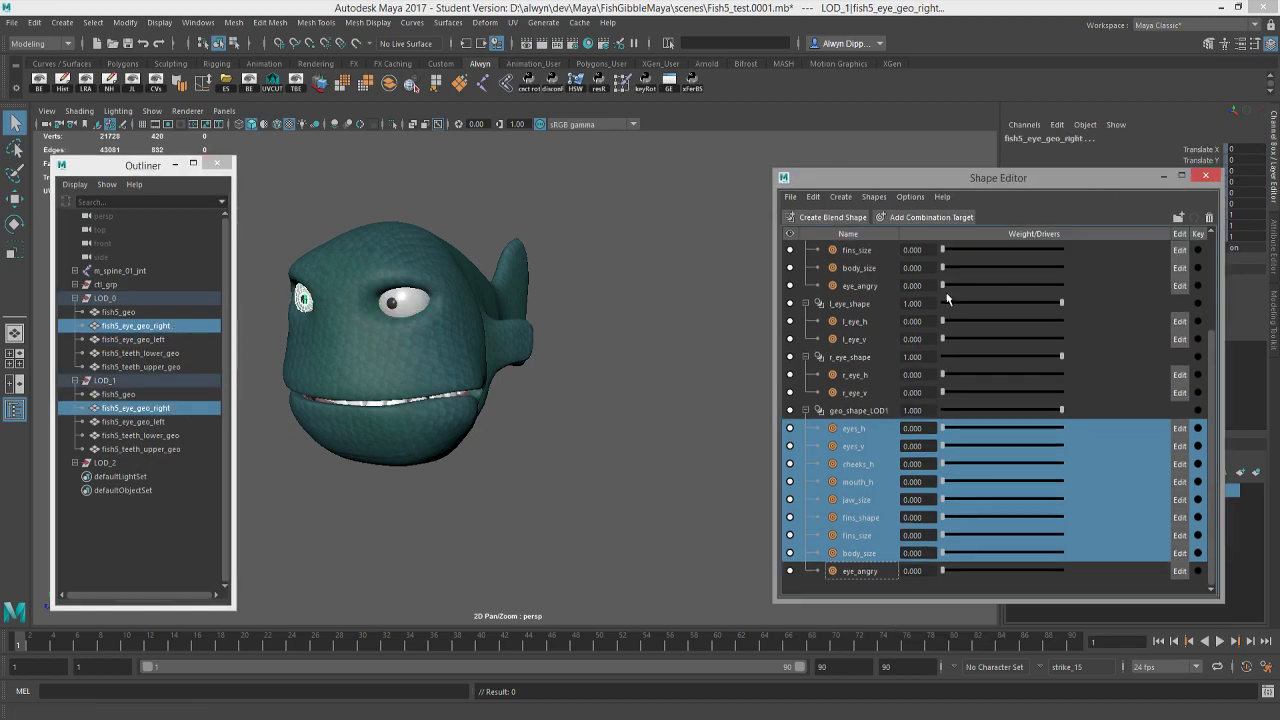
left_click(860, 410)
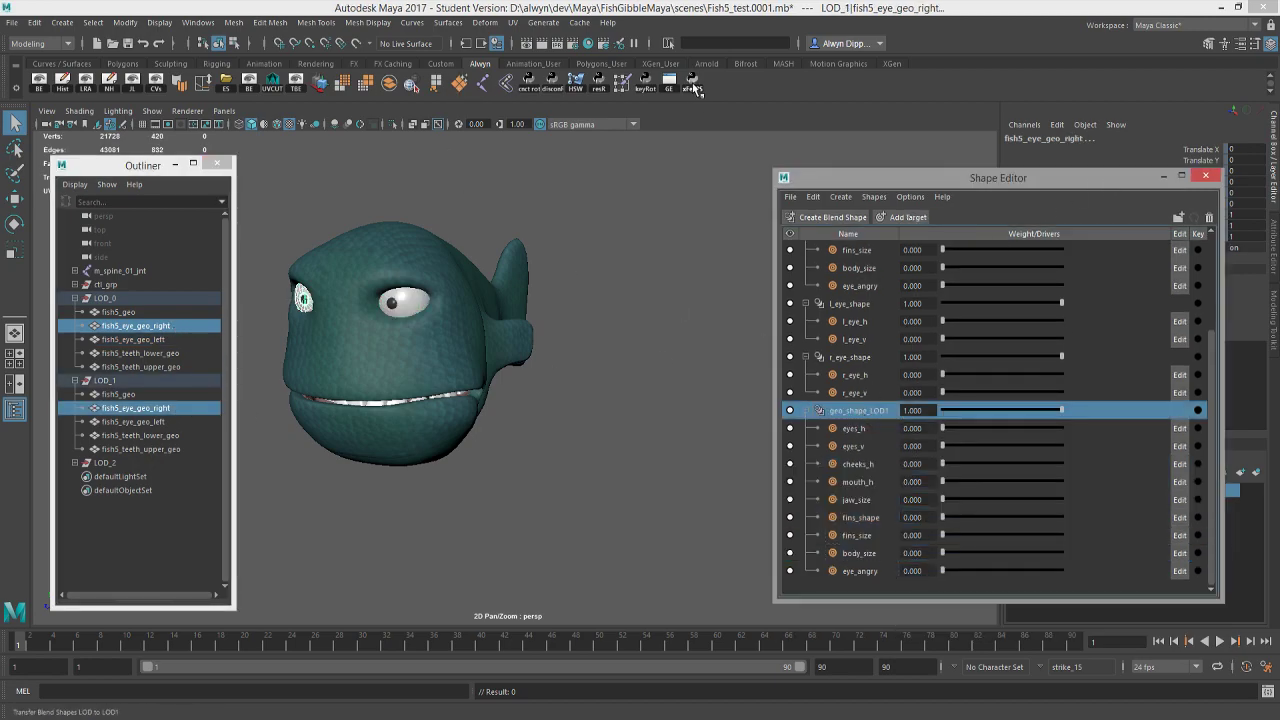
left_click(694, 88)
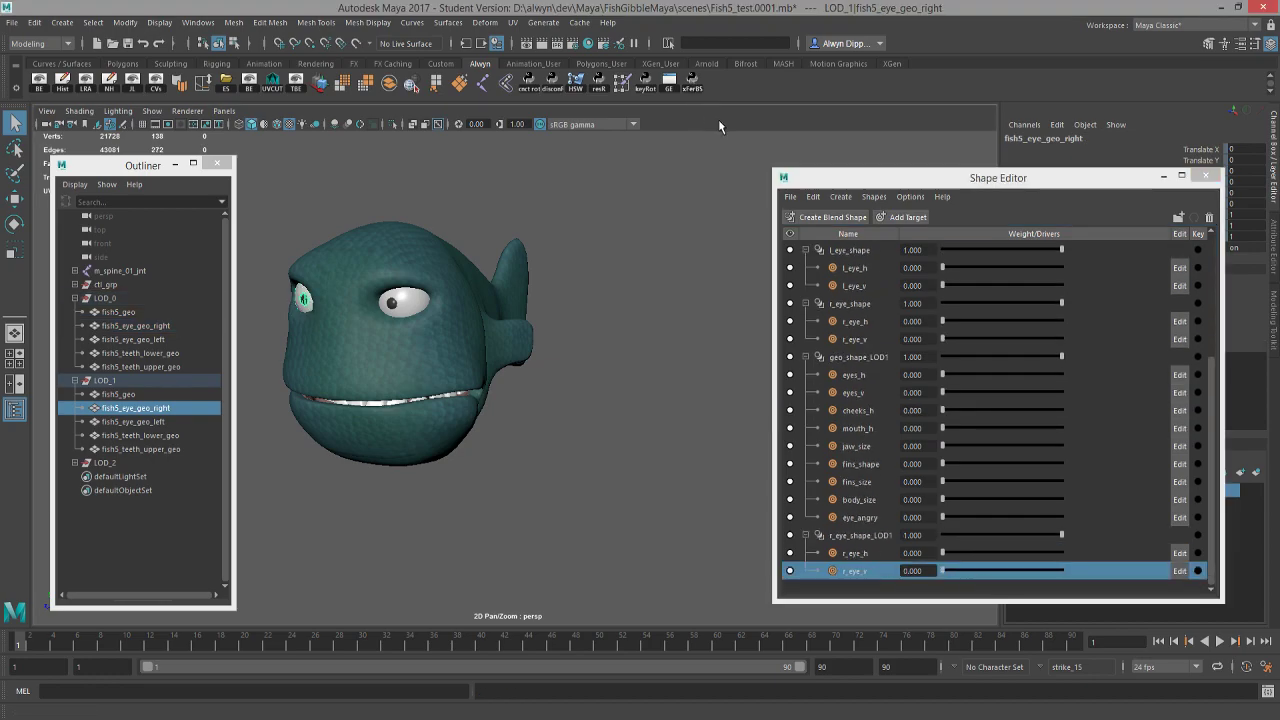
- Reorder the input operations of LOD_1's fish5_eye_geo_right so the r_eye_shape_LOD1 blend shape sits below the skin cluster
left_click_drag(1027, 182, 749, 225)
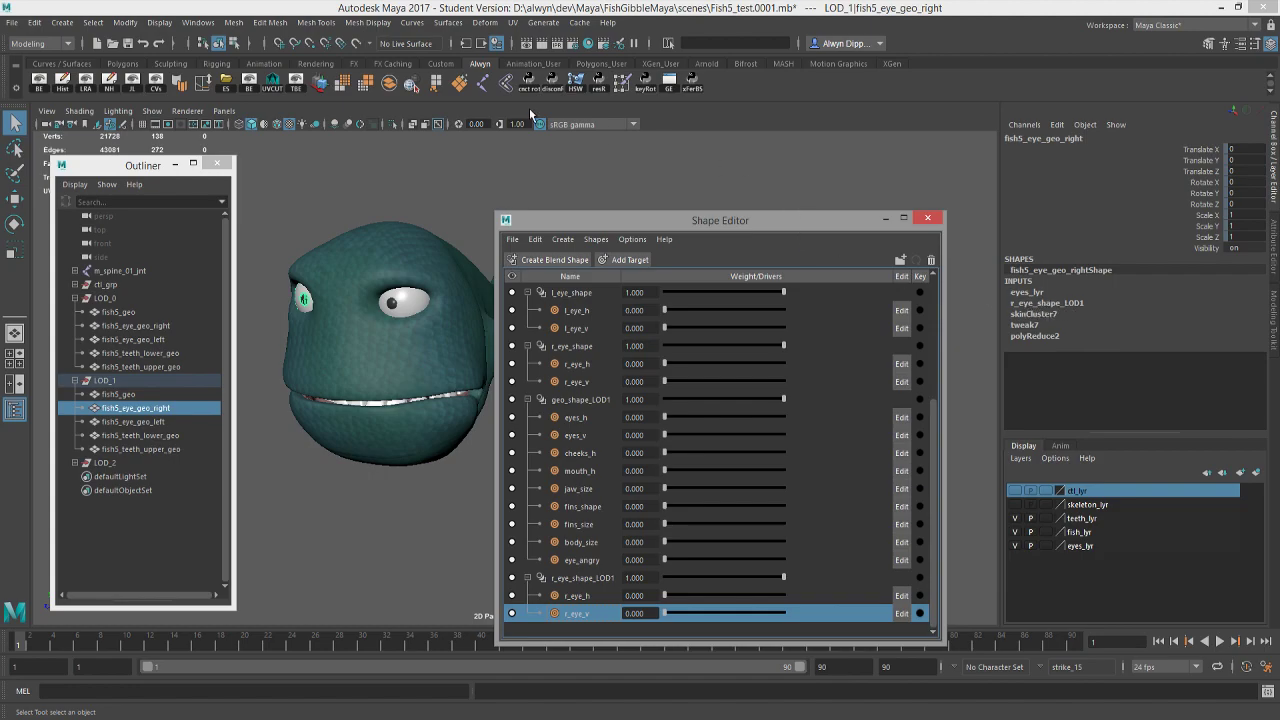
left_click(463, 43)
left_click(528, 165)
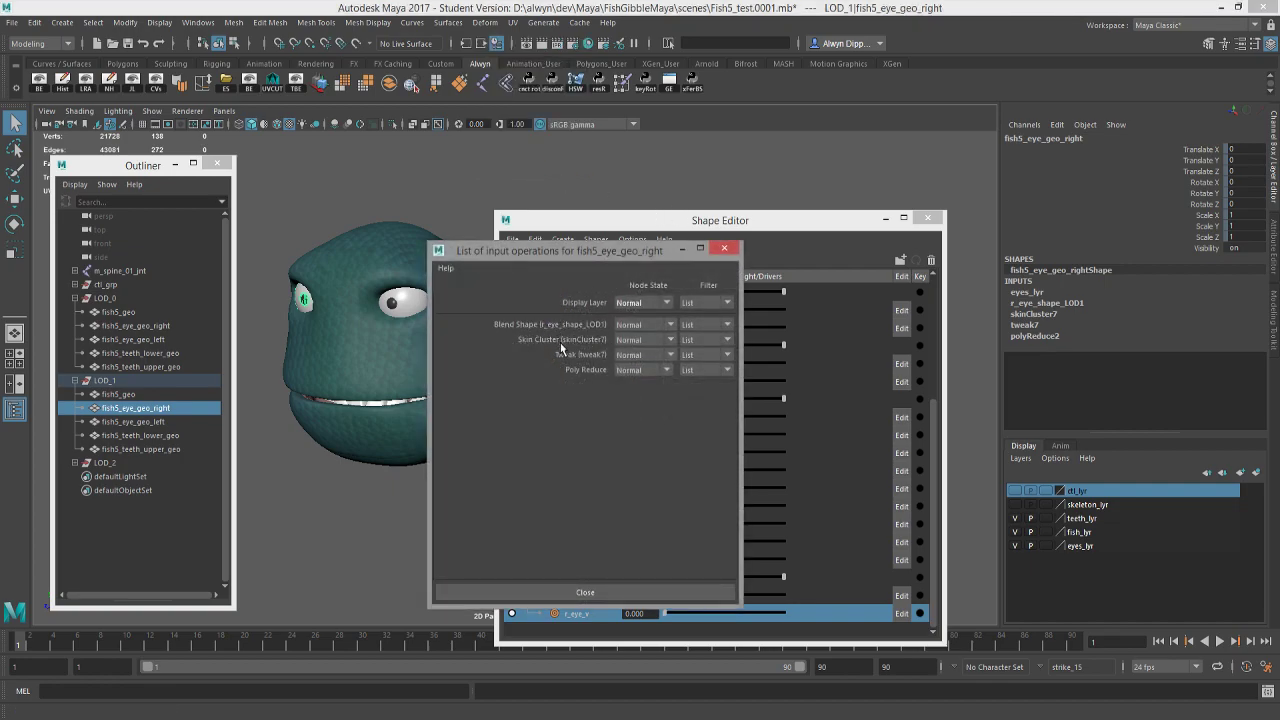
middle_click_drag(576, 326, 575, 342)
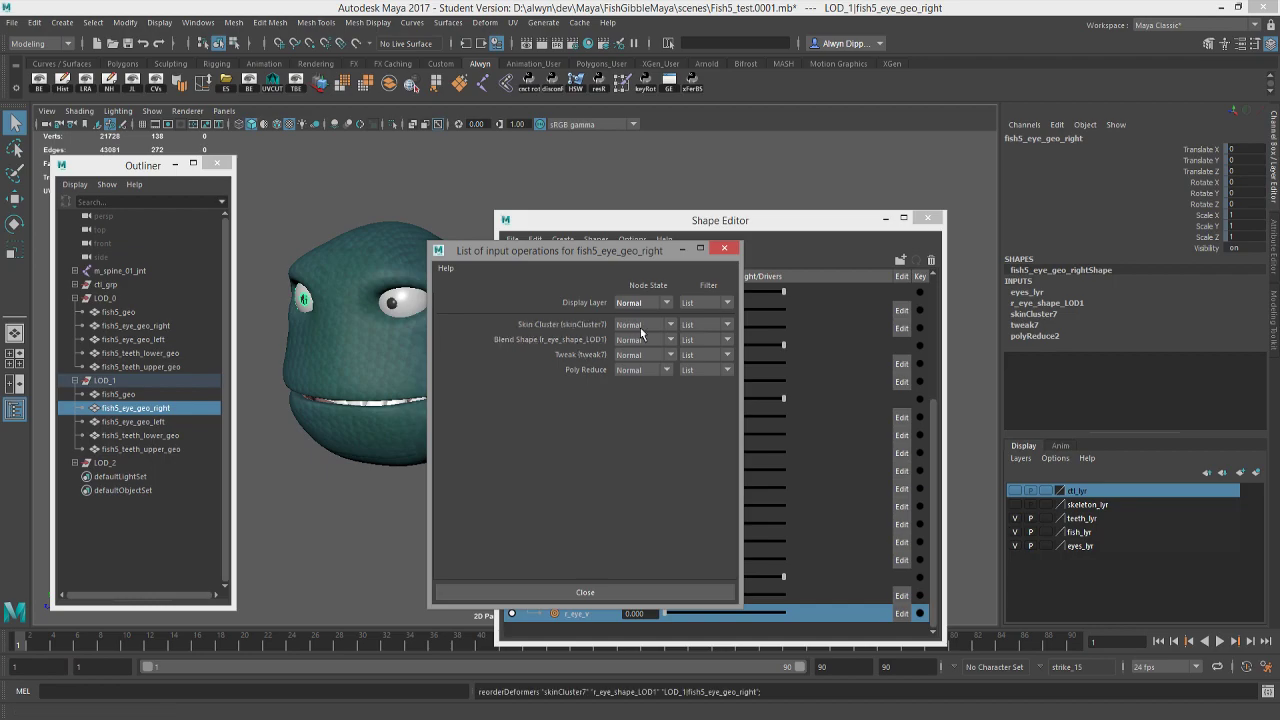
left_click(725, 247)
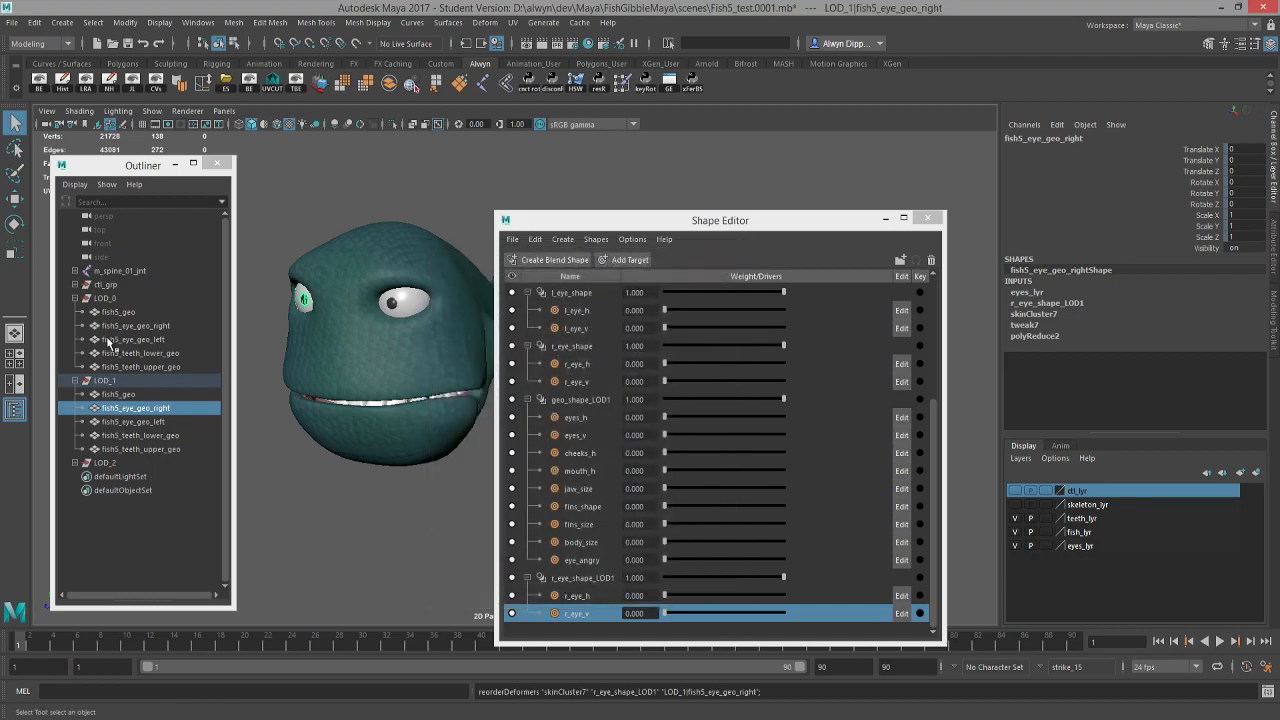
- Transfer the blend shapes from LOD_0's fish5_eye_geo_left to LOD_1's fish5_eye_geo_left with the xFerBS script
left_click(158, 340)
left_click(169, 422, "ctrl")
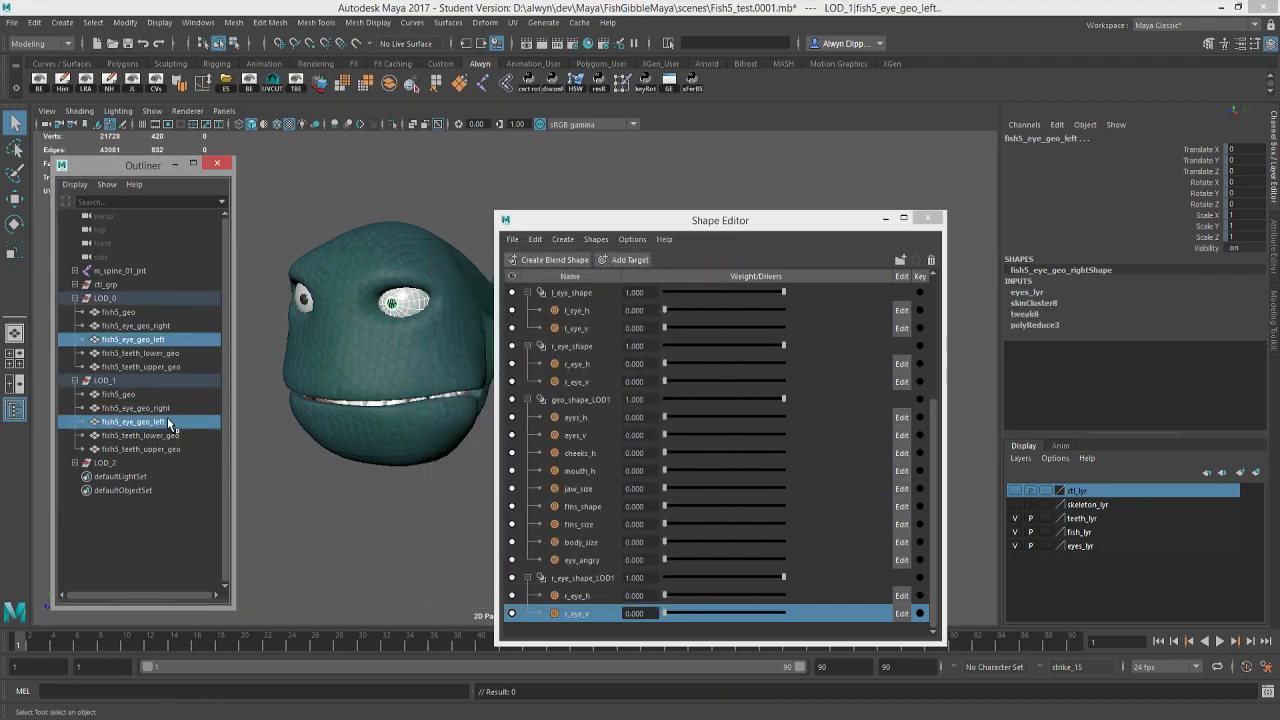
left_click(693, 84)
- Test the r_eye_shape_LOD1 and l_eye_shape_LOD1 targets by varying their four weights together and returning them to 0
left_click(591, 544)
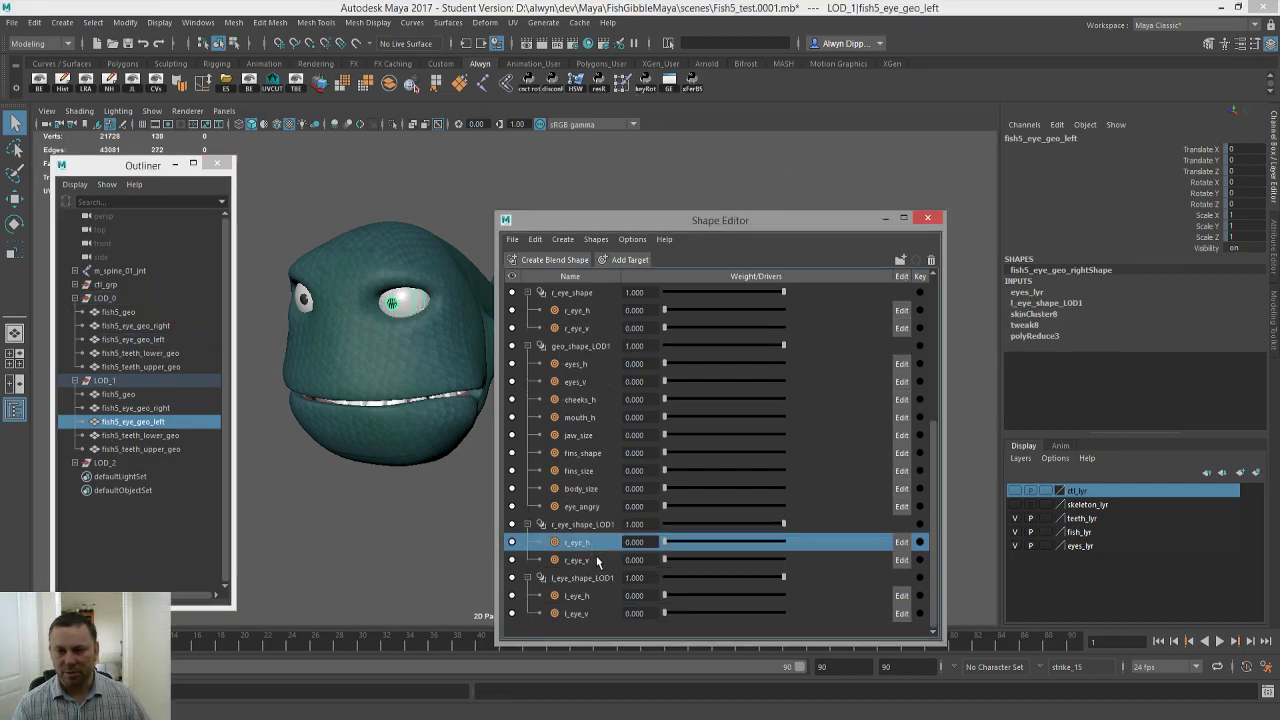
left_click(598, 560, "ctrl")
left_click(604, 597, "ctrl")
left_click(606, 613, "ctrl")
left_click_drag(684, 541, 634, 535)
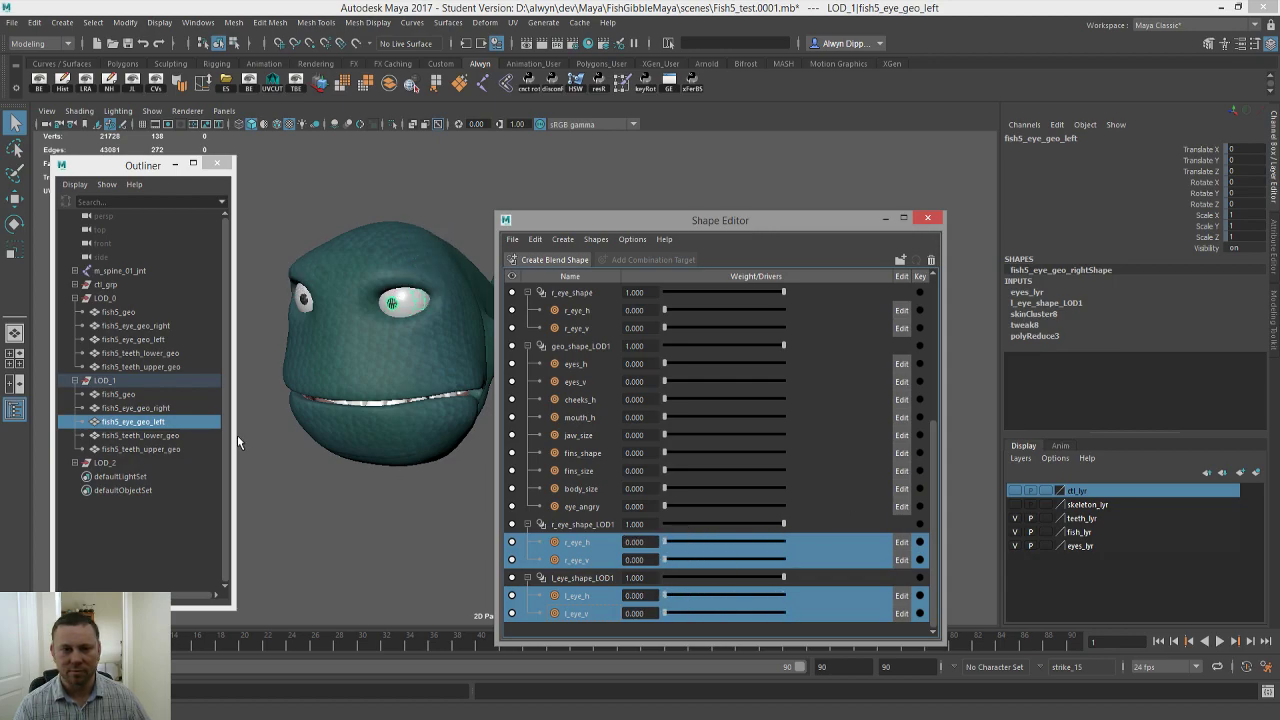
- Reorder the input operations of LOD_1's fish5_eye_geo_left so the l_eye_shape_LOD1 blend shape sits below the skin cluster
left_click(175, 427)
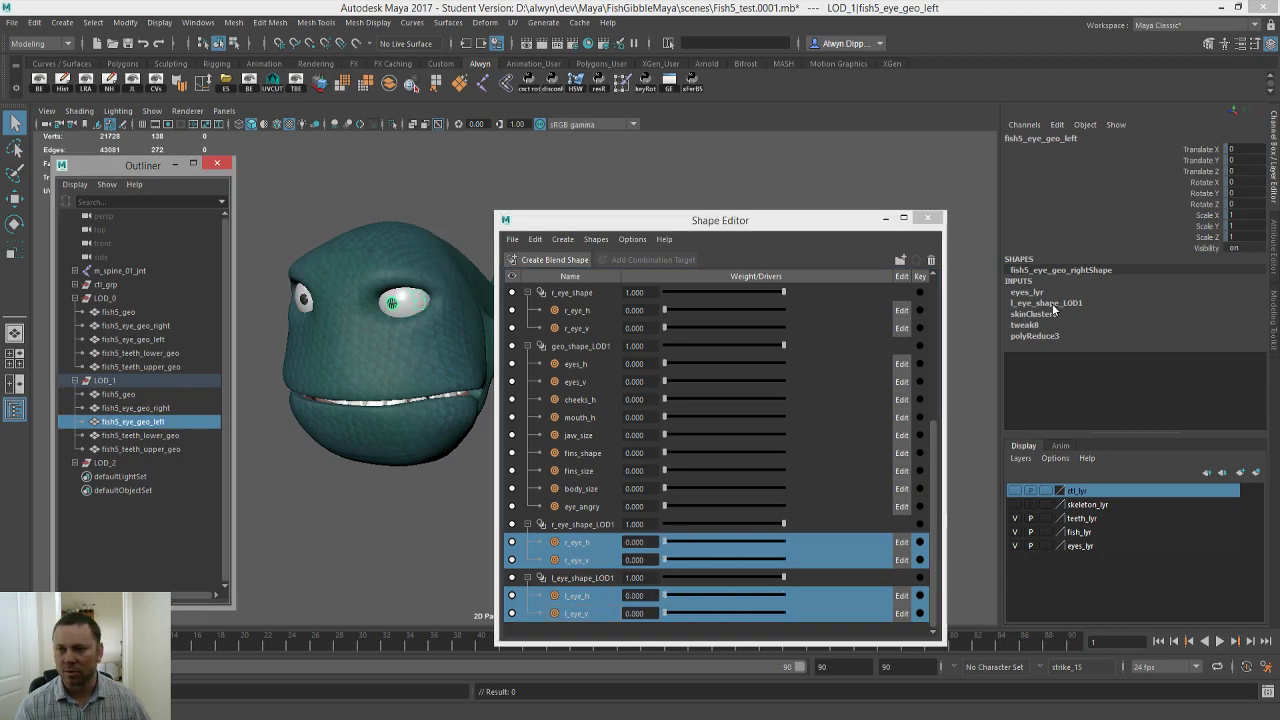
left_click(470, 43)
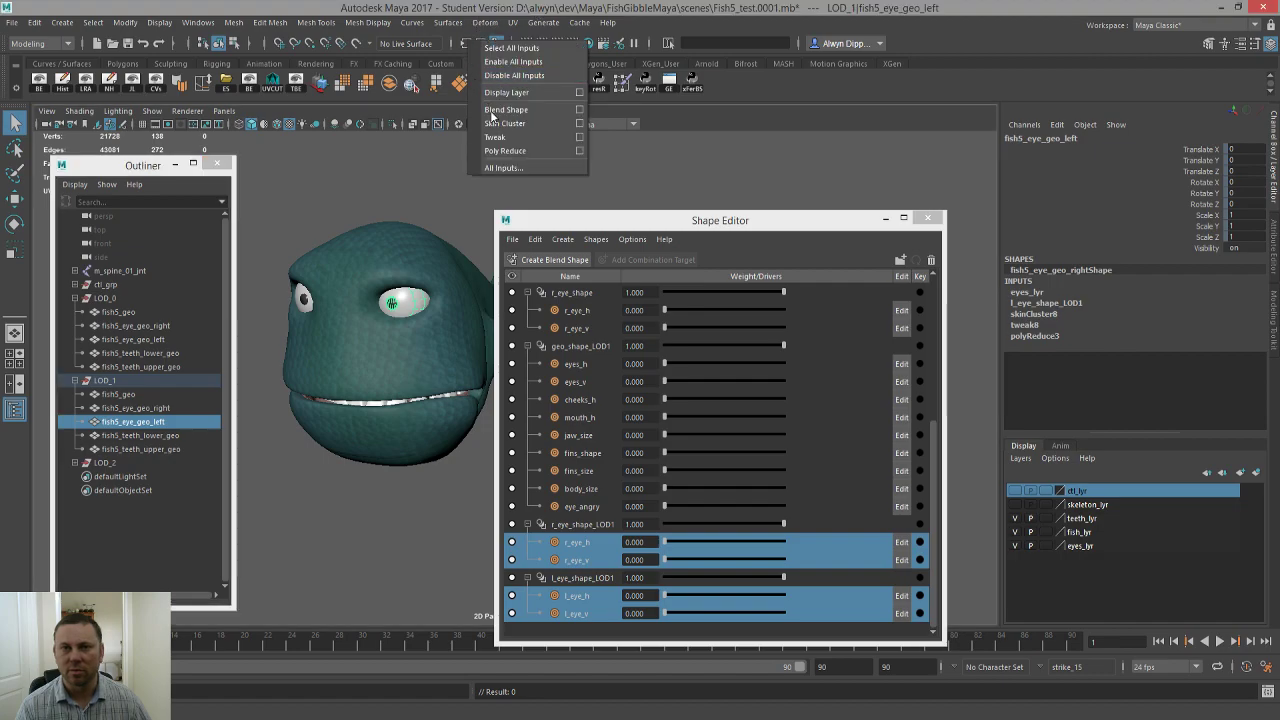
left_click(502, 167)
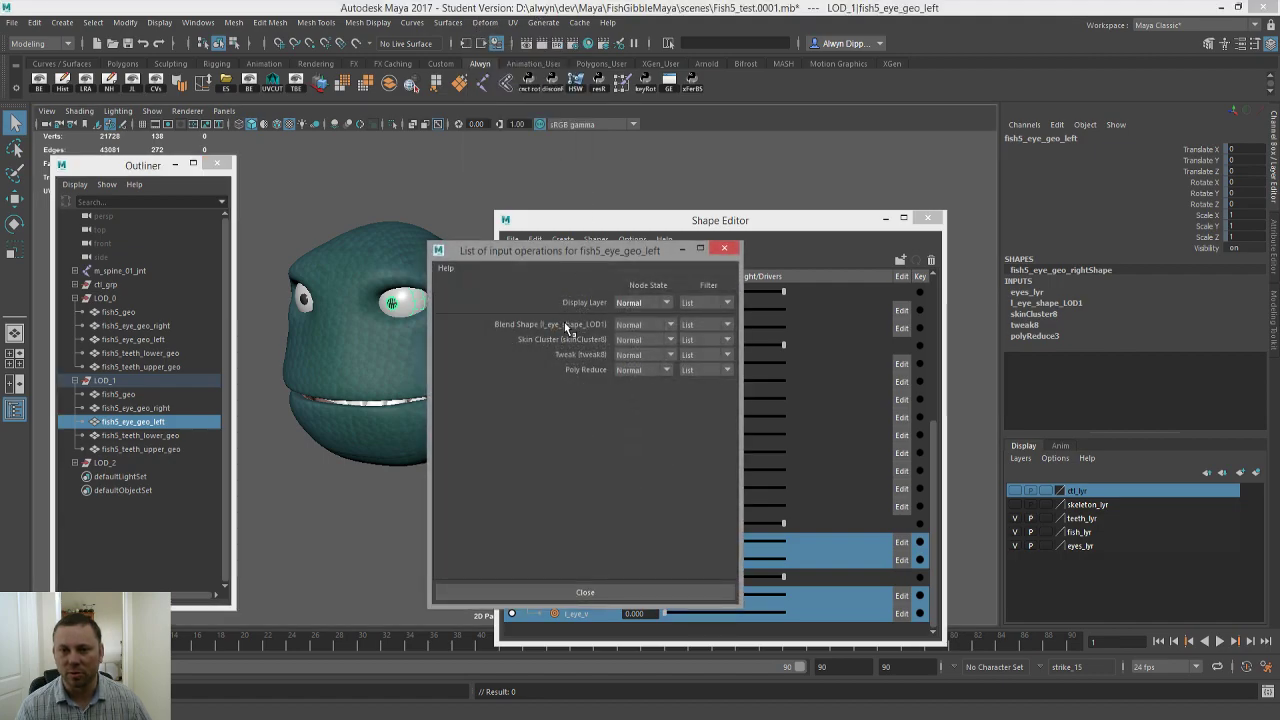
middle_click_drag(567, 328, 578, 350)
left_click(724, 249)
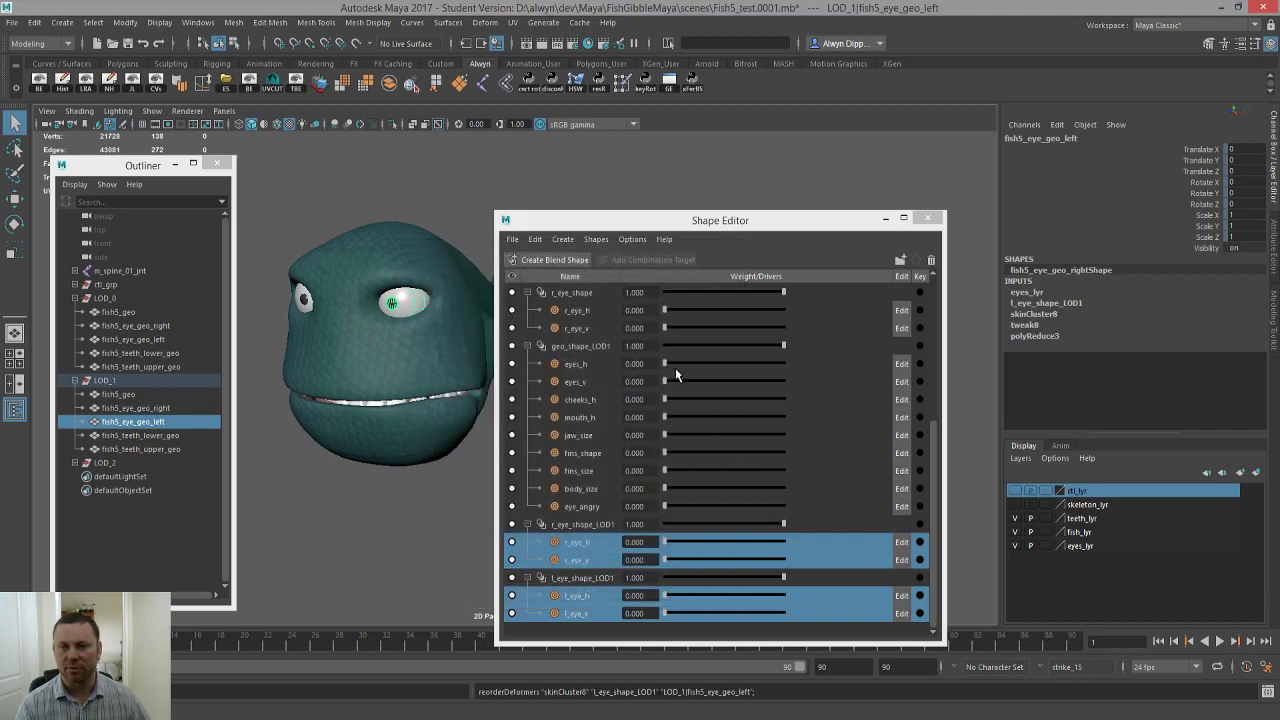
- Close the Shape Editor, then collapse the LOD groups and select LOD_0, LOD_1 and LOD_2 together
left_click_drag(737, 224, 922, 218)
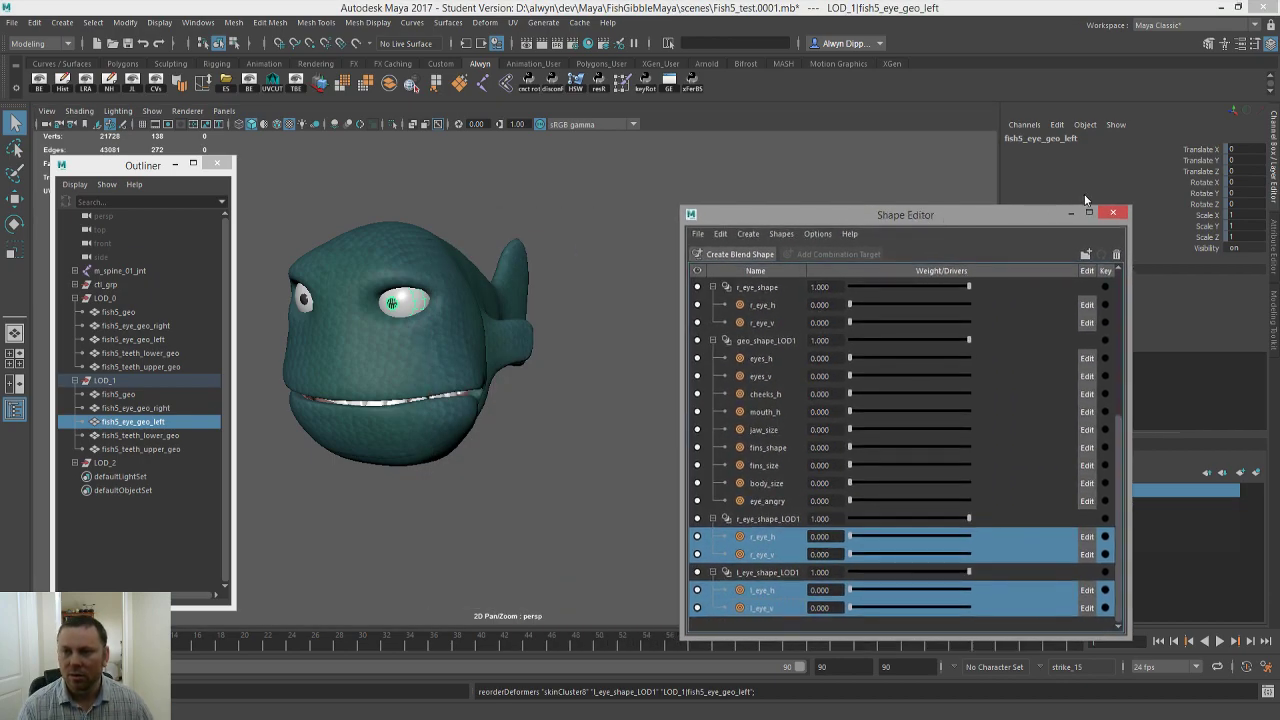
left_click(1113, 213)
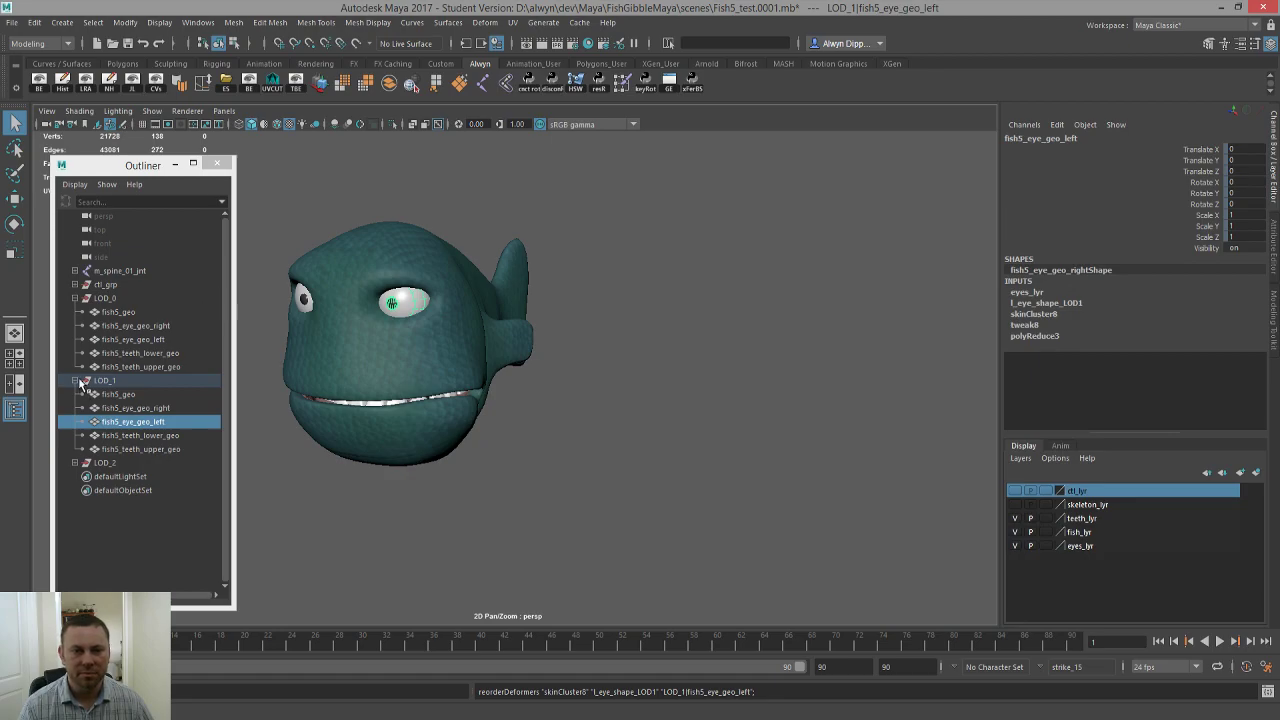
left_click(74, 298)
left_click(103, 298)
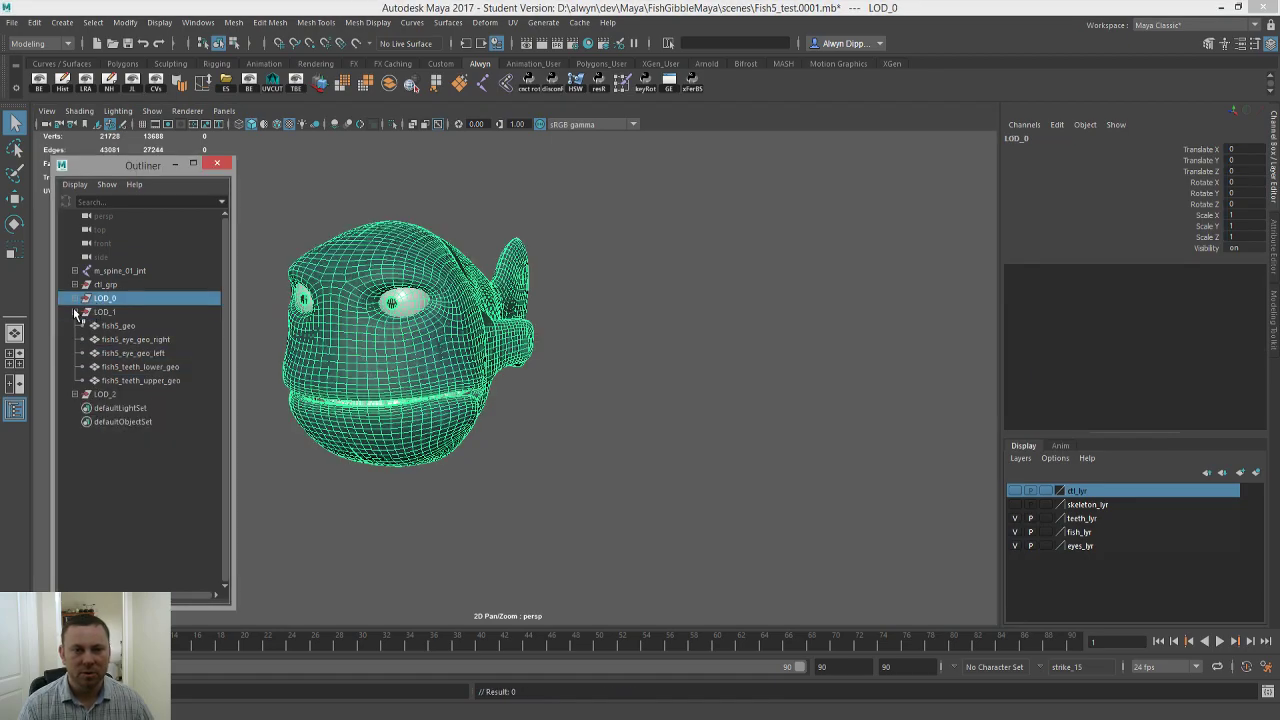
left_click(74, 311)
left_click(121, 311, "shift")
left_click(125, 325, "shift")
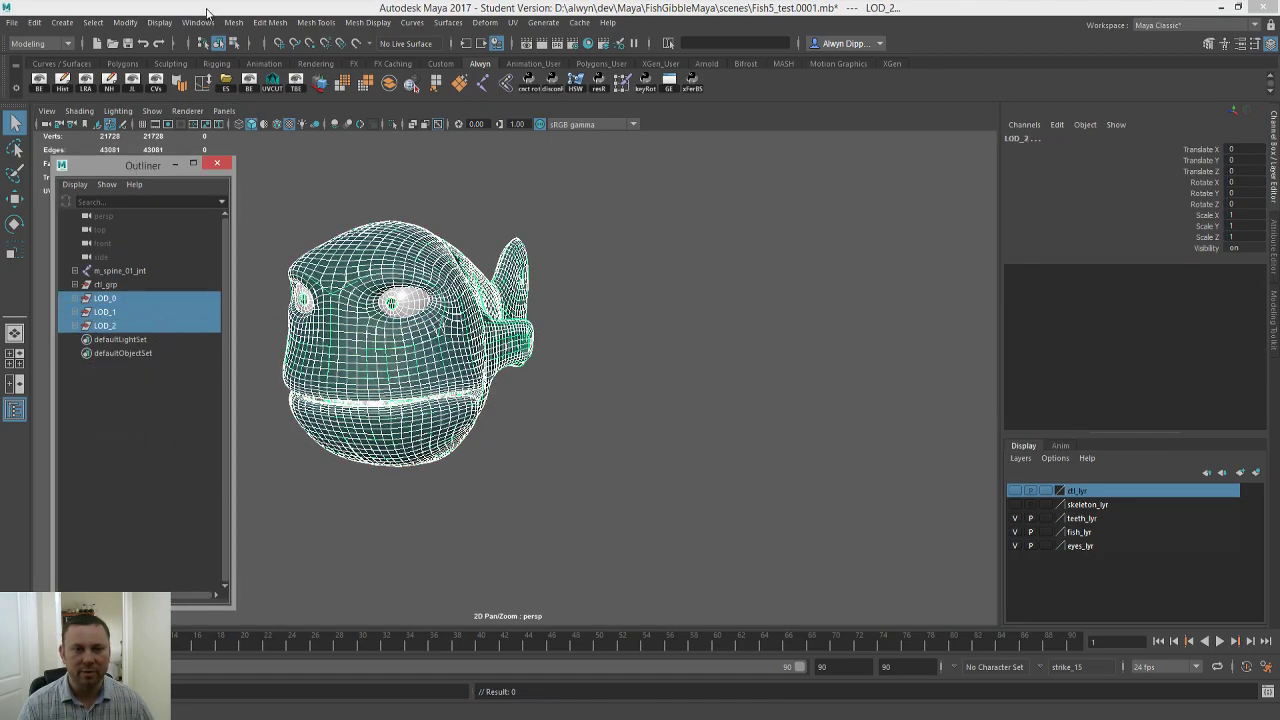
- Create an LOD group from the selected LOD_0, LOD_1 and LOD_2 groups
left_click(36, 24)
mouse_move(120, 314)
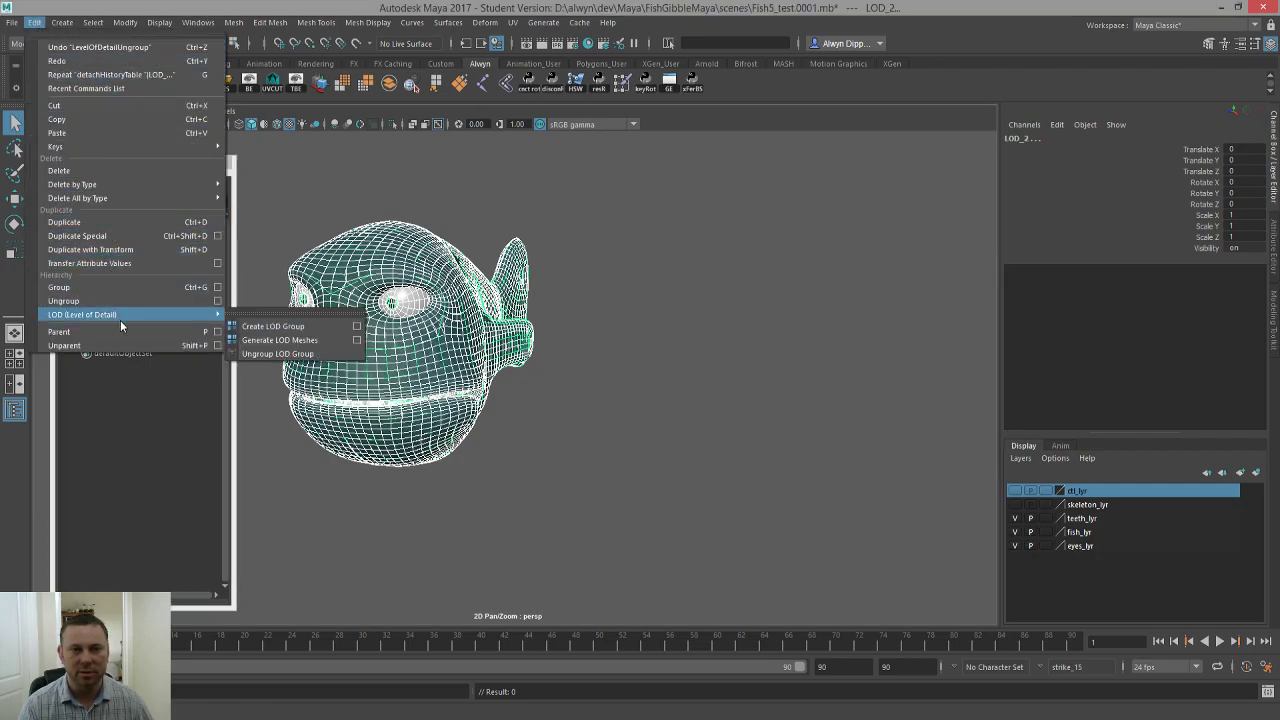
left_click(313, 327)
left_click_drag(400, 336, 553, 383, "alt")
- Export m_spine_01_jnt together with LOD_Group_1 as fish_test.fbx to the assets folder, overwriting the existing file
left_click(150, 271, "ctrl")
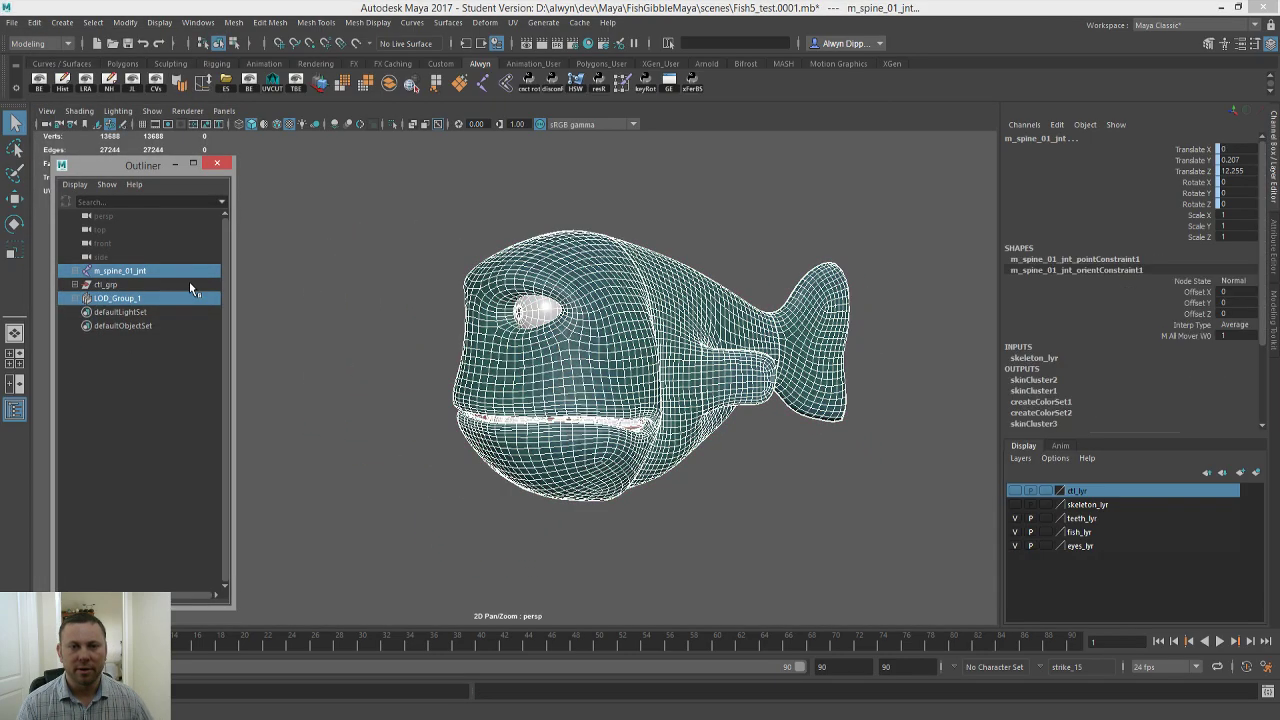
left_click(226, 81)
double_click(360, 307)
left_click(542, 422)
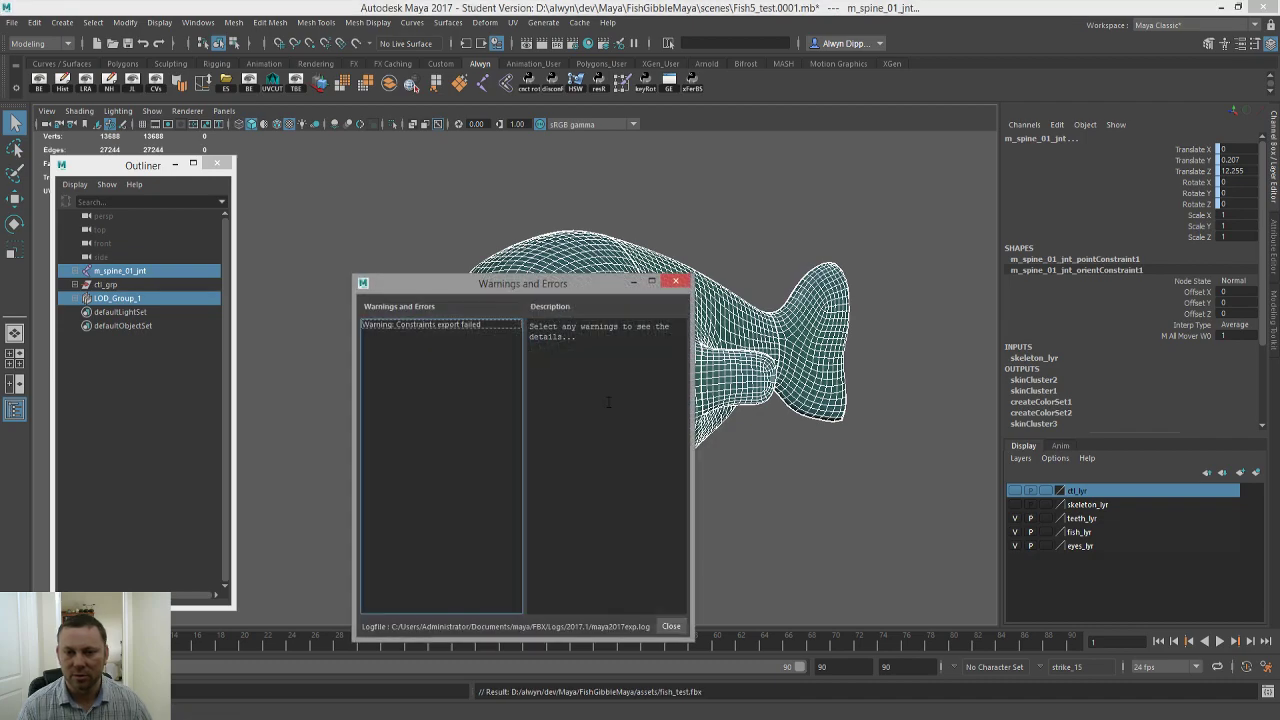
left_click(671, 626)
- Switch to Unreal Engine and save all the assets in the Content/Geometry/Meshes/test folder
key("alt+Tab")
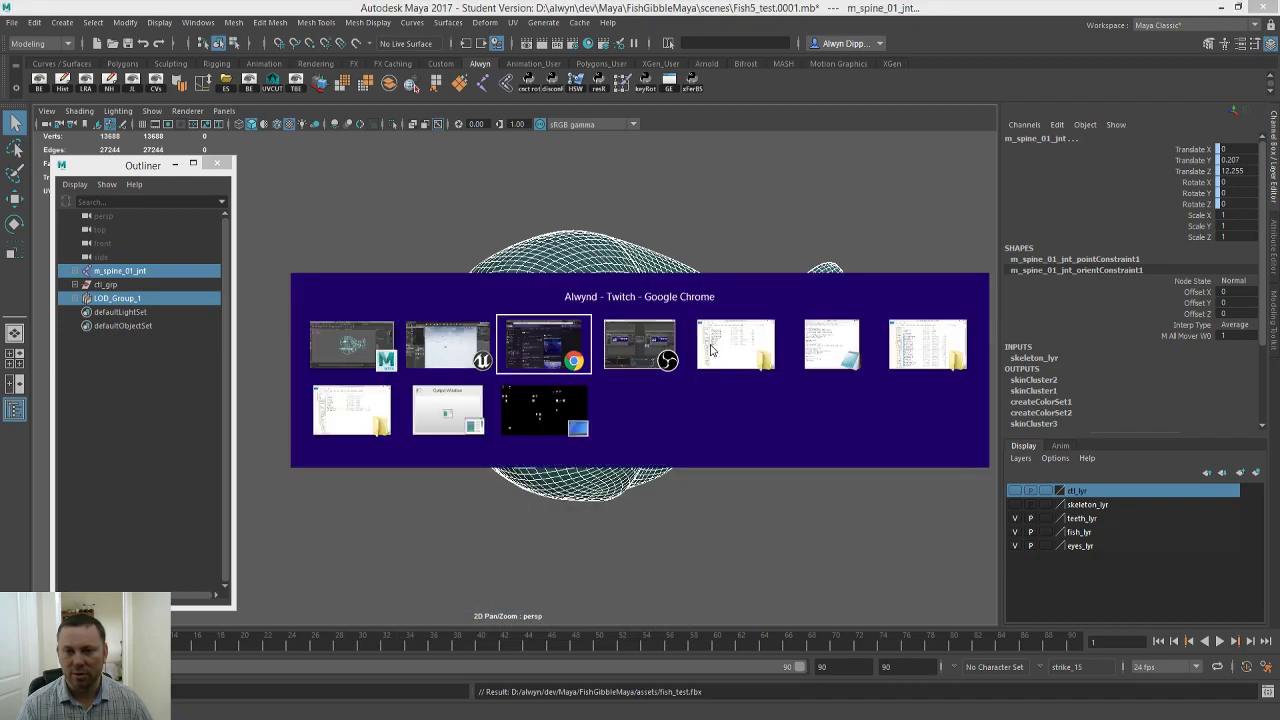
left_click(443, 347)
key("alt+Tab")
left_click(223, 610)
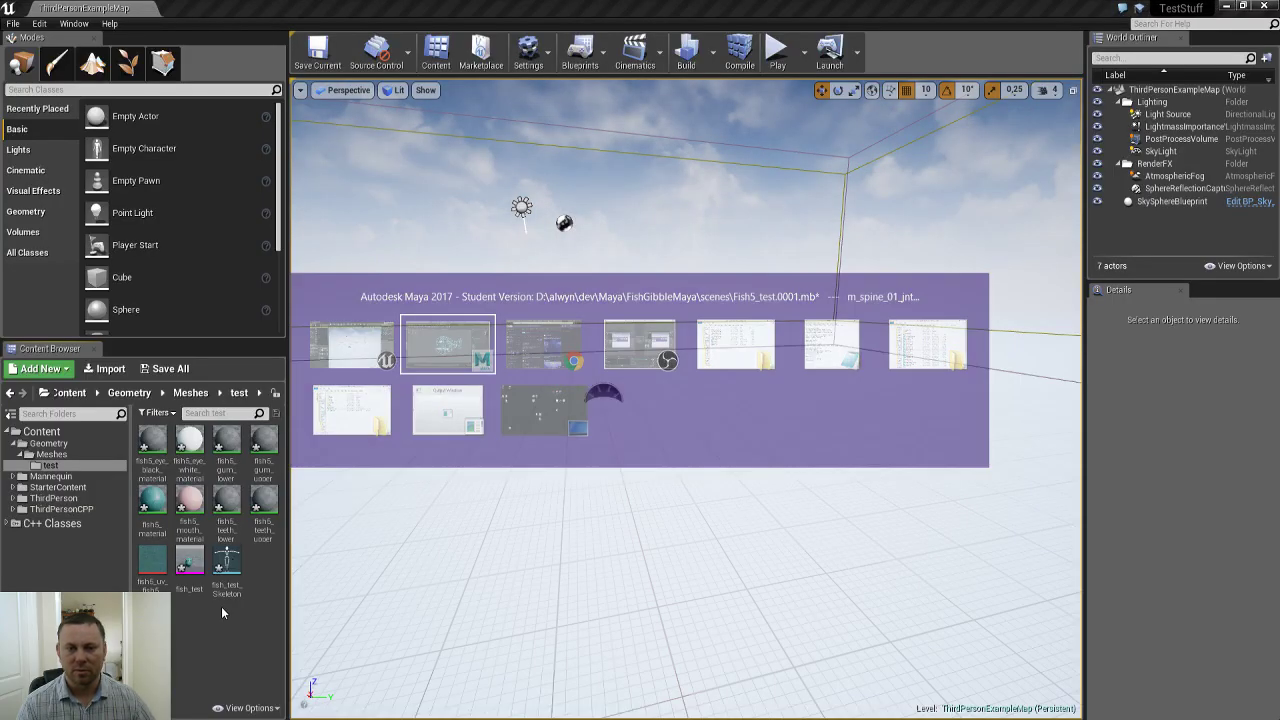
key("ctrl+a")
key("ctrl+s")
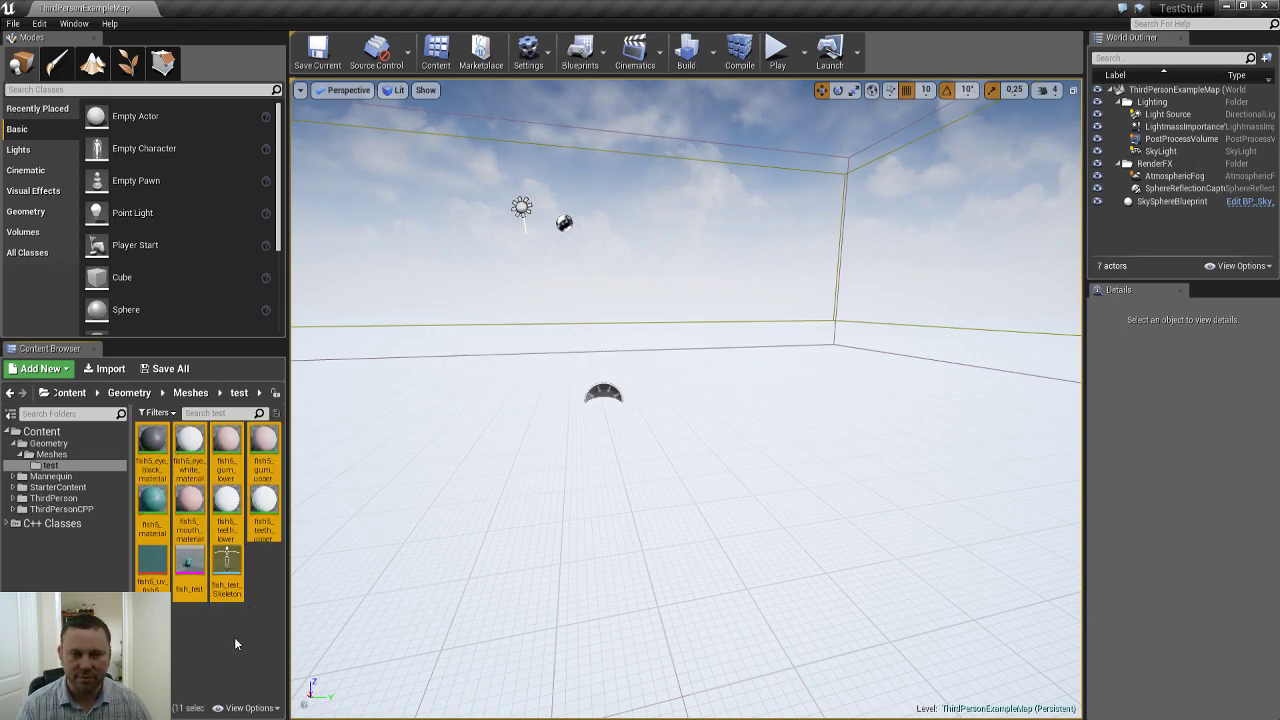
left_click(234, 637)
- Reimport fish_test.fbx from the FishGibbleMaya assets folder into Unreal's test folder
key("alt+Tab")
key("alt+Tab")
key("alt+Tab")
key("alt+Tab")
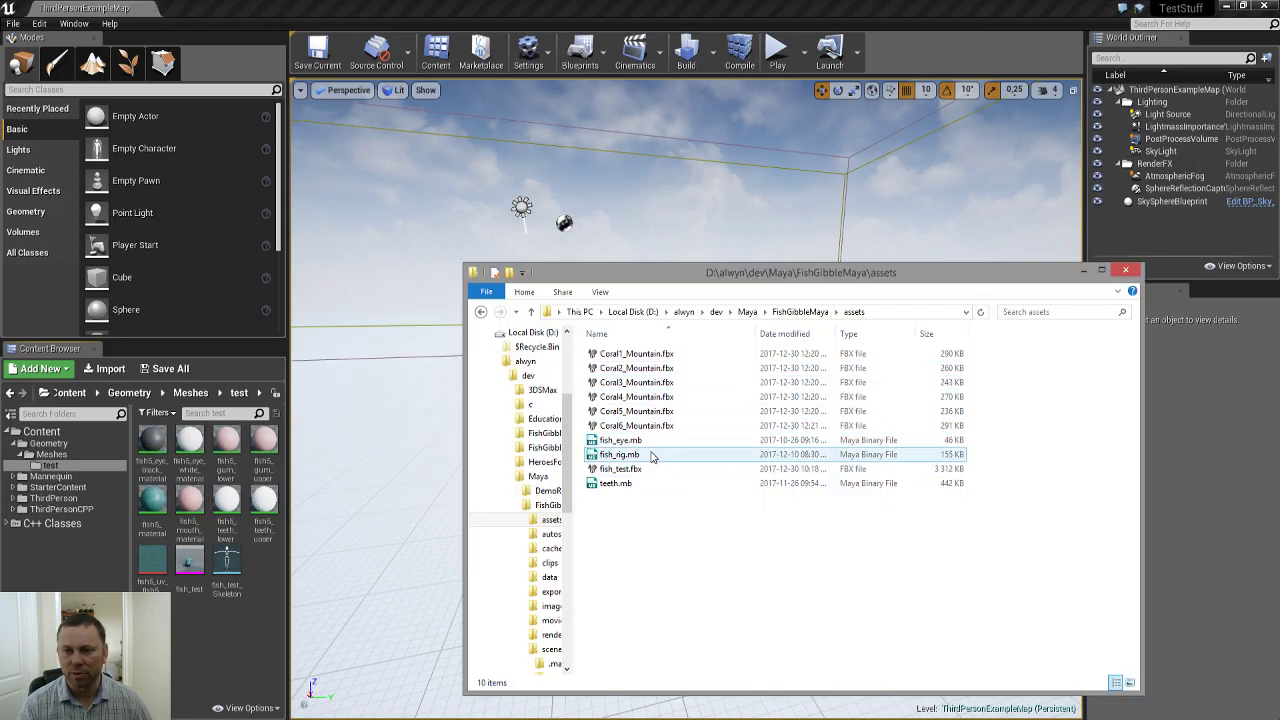
left_click_drag(618, 470, 202, 620)
key("alt+Tab")
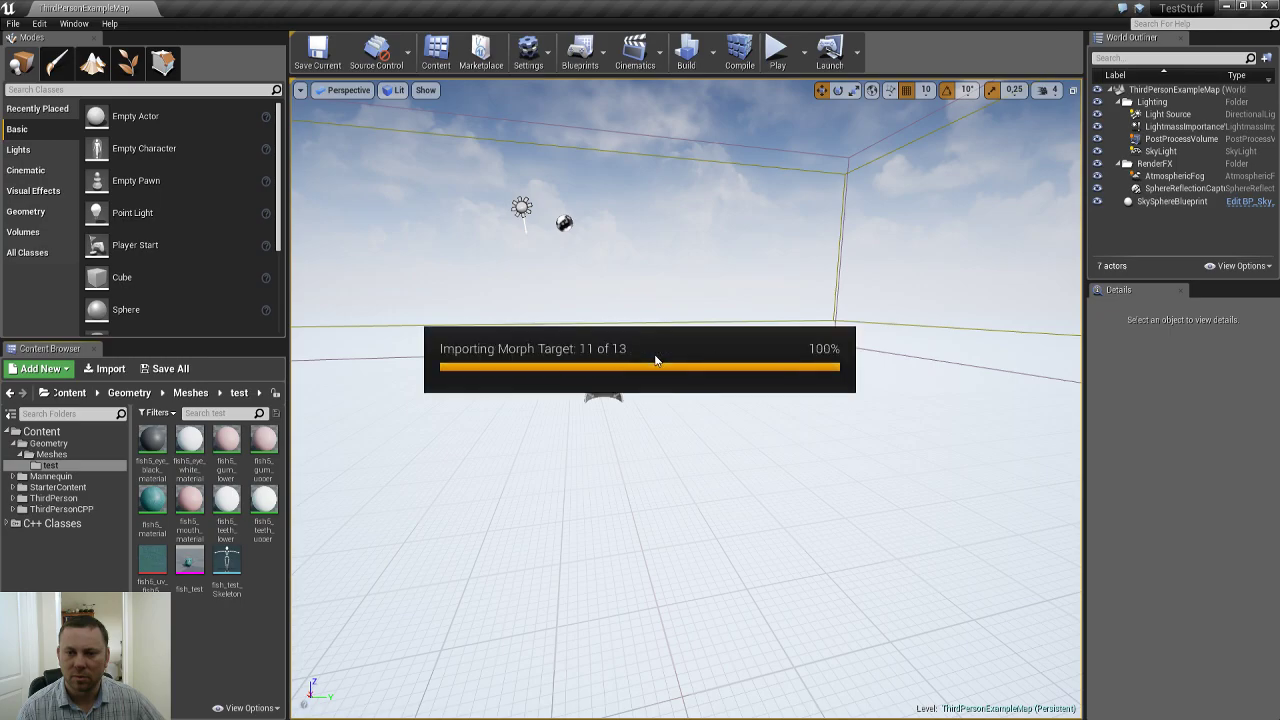
- Open the fish_test skeletal mesh and set the eyes_h, eyes_v, cheeks_h, mouth_h and jaw_size morph target weights to 1
left_click(205, 565)
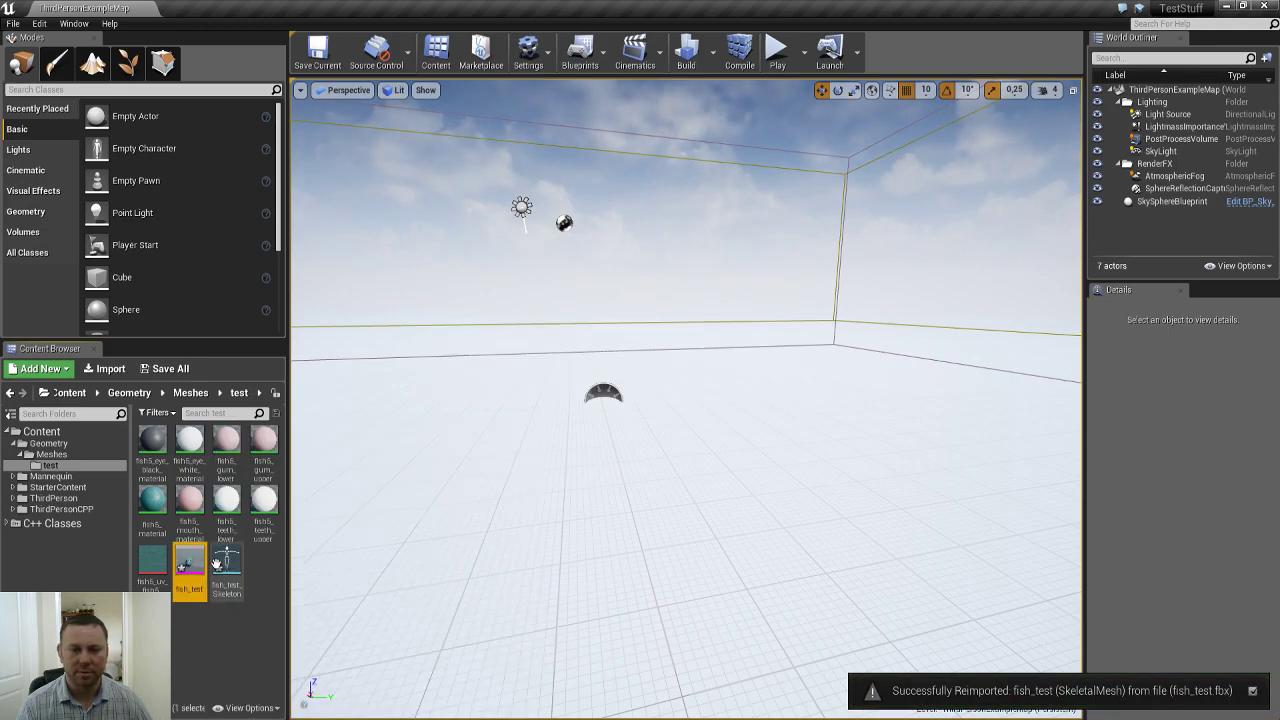
double_click(189, 565)
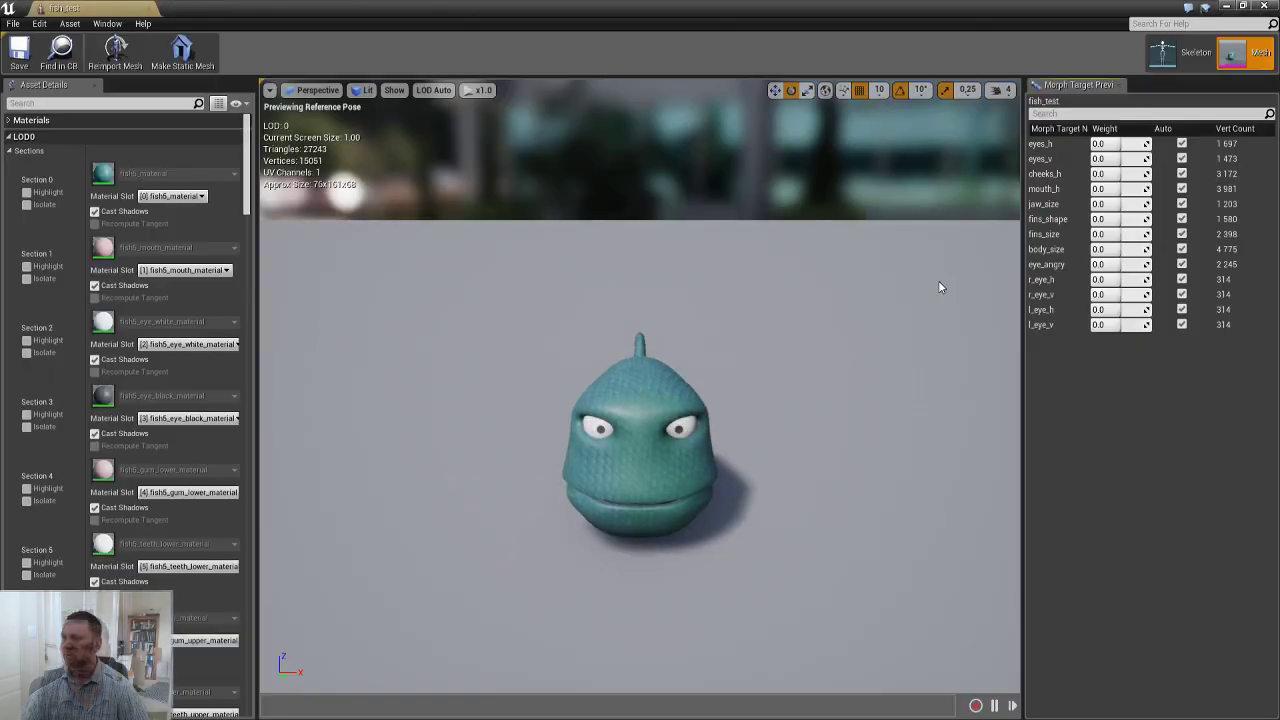
key("Tab")
key("Tab")
type("1")
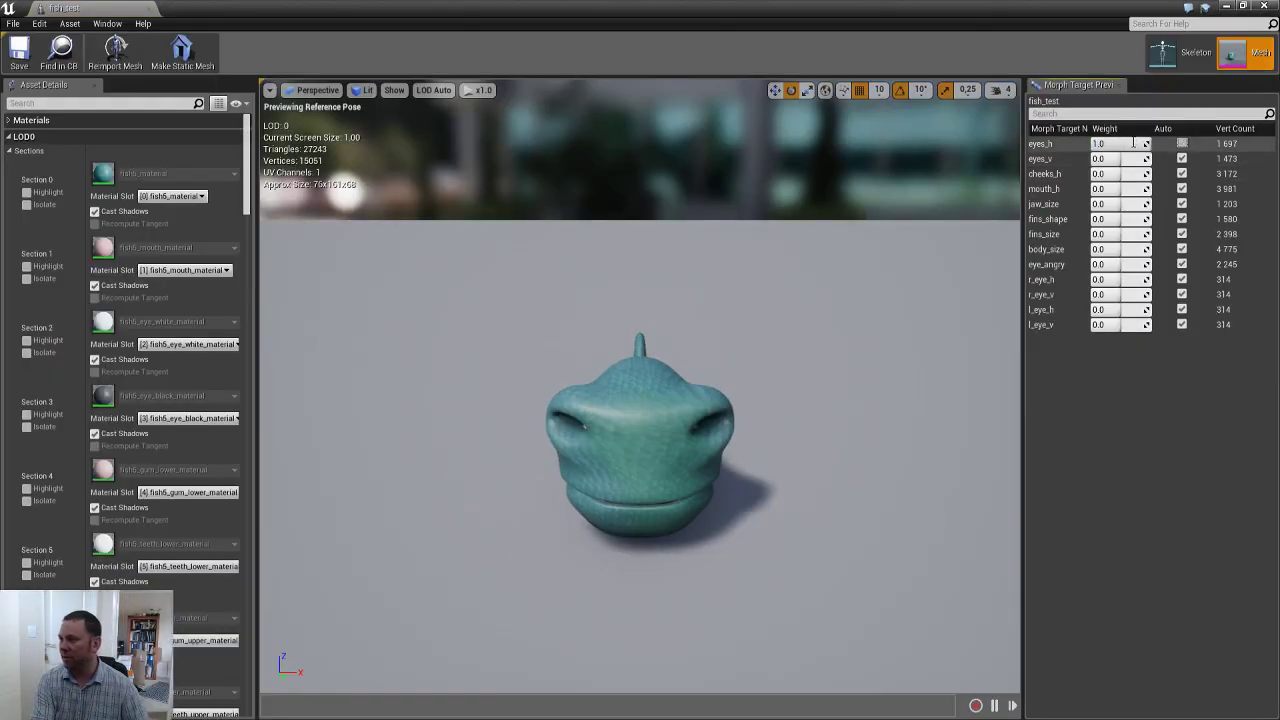
key("Tab")
key("Tab")
type("1")
key("Tab")
key("Tab")
type("1")
key("Tab")
key("Tab")
type("1")
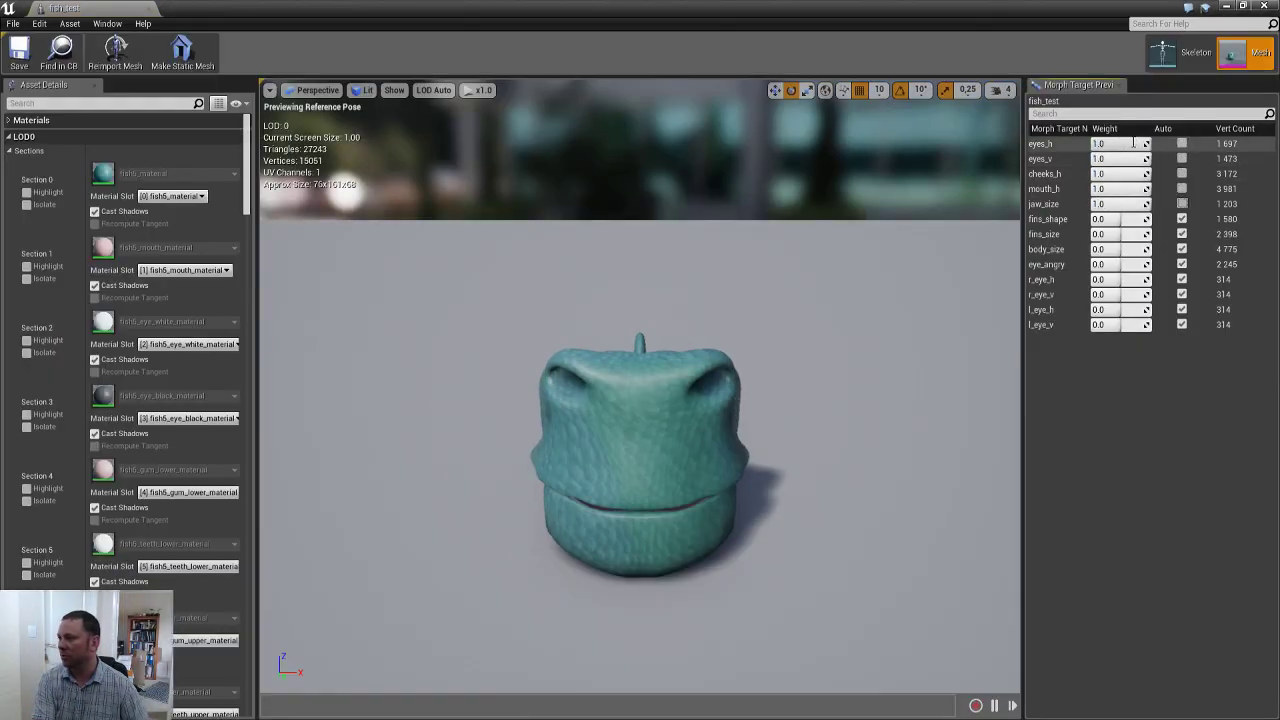
- Set the fins_shape, fins_size, body_size, r_eye_h, r_eye_v, l_eye_h and l_eye_v morph target weights to 1
key("Tab")
key("Tab")
type("1")
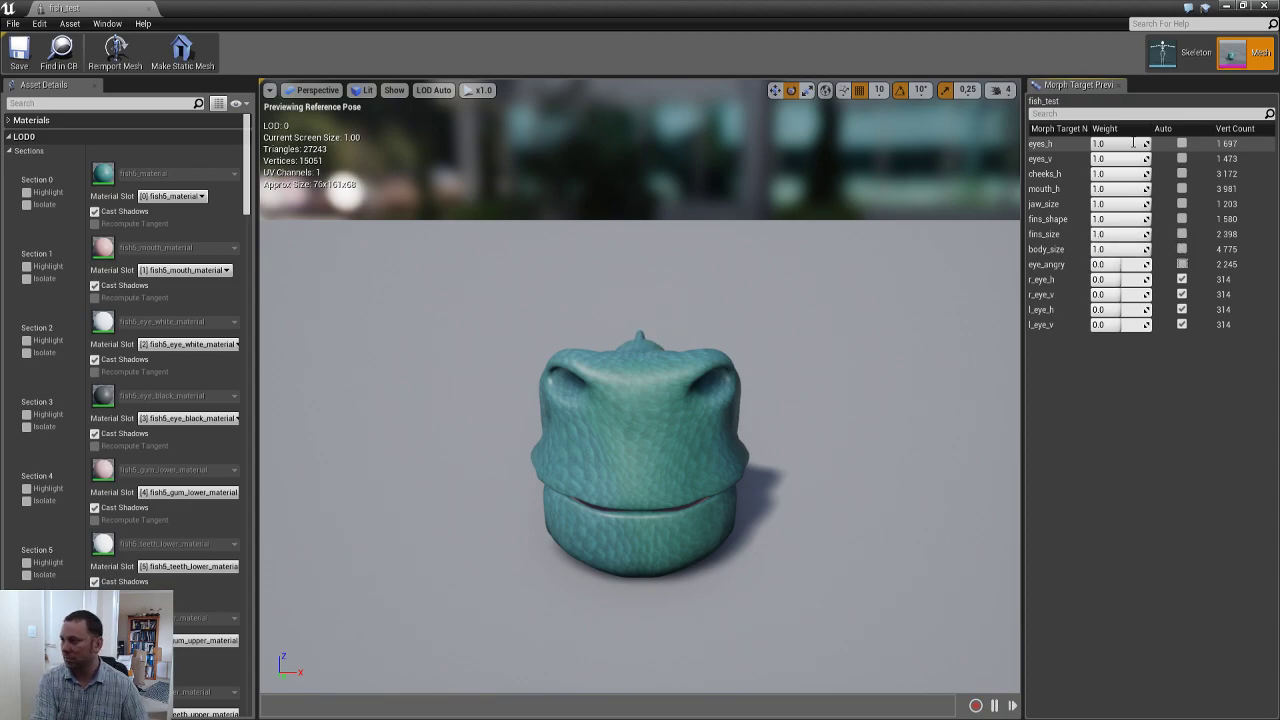
key("Tab")
key("Tab")
type("1")
key("Tab")
key("Tab")
type("1")
key("Return")
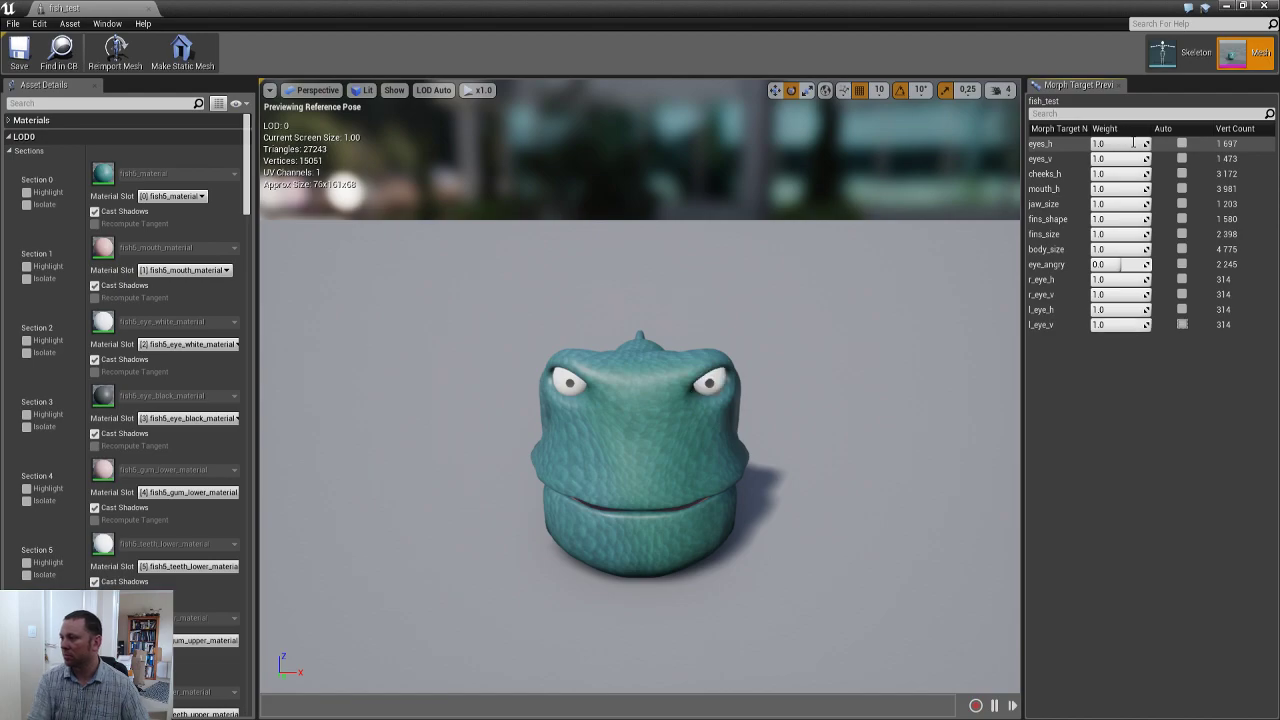
- Review the LOD0 to LOD2 settings, check the morphed fish's LOD switching with increasing camera distance, and close the mesh editor
left_click_drag(758, 248, 296, 210)
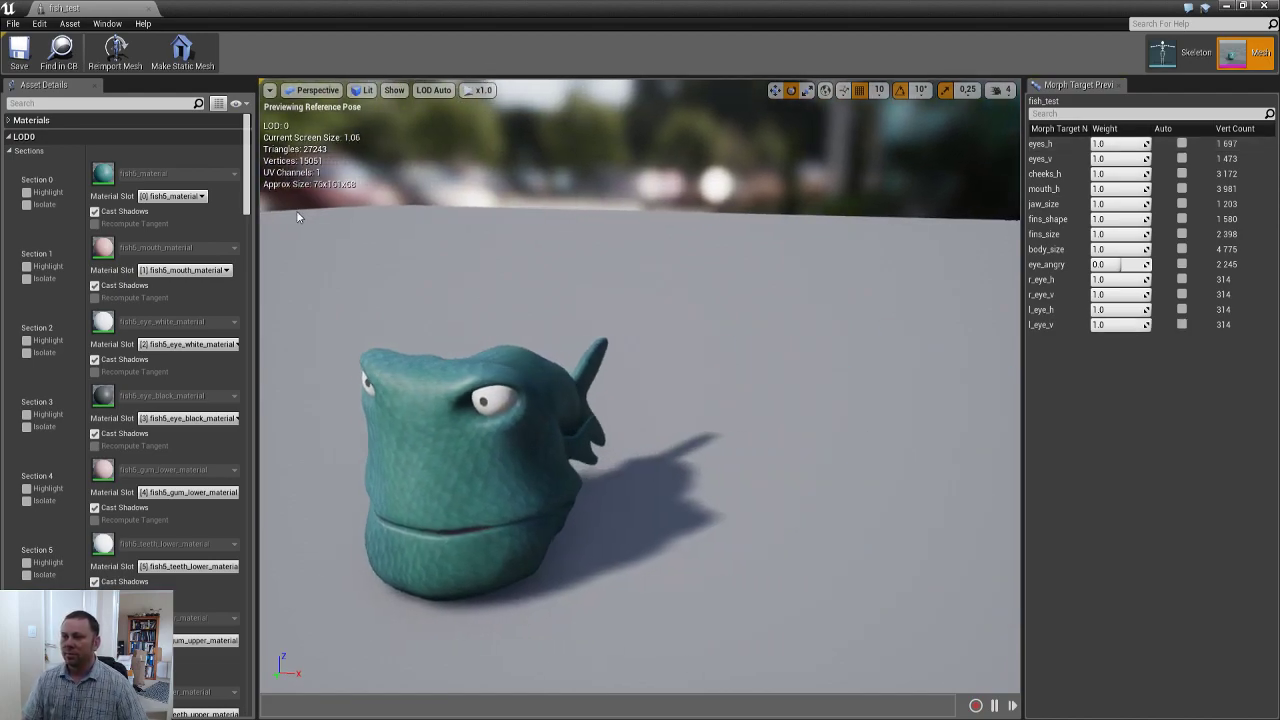
left_click(9, 150)
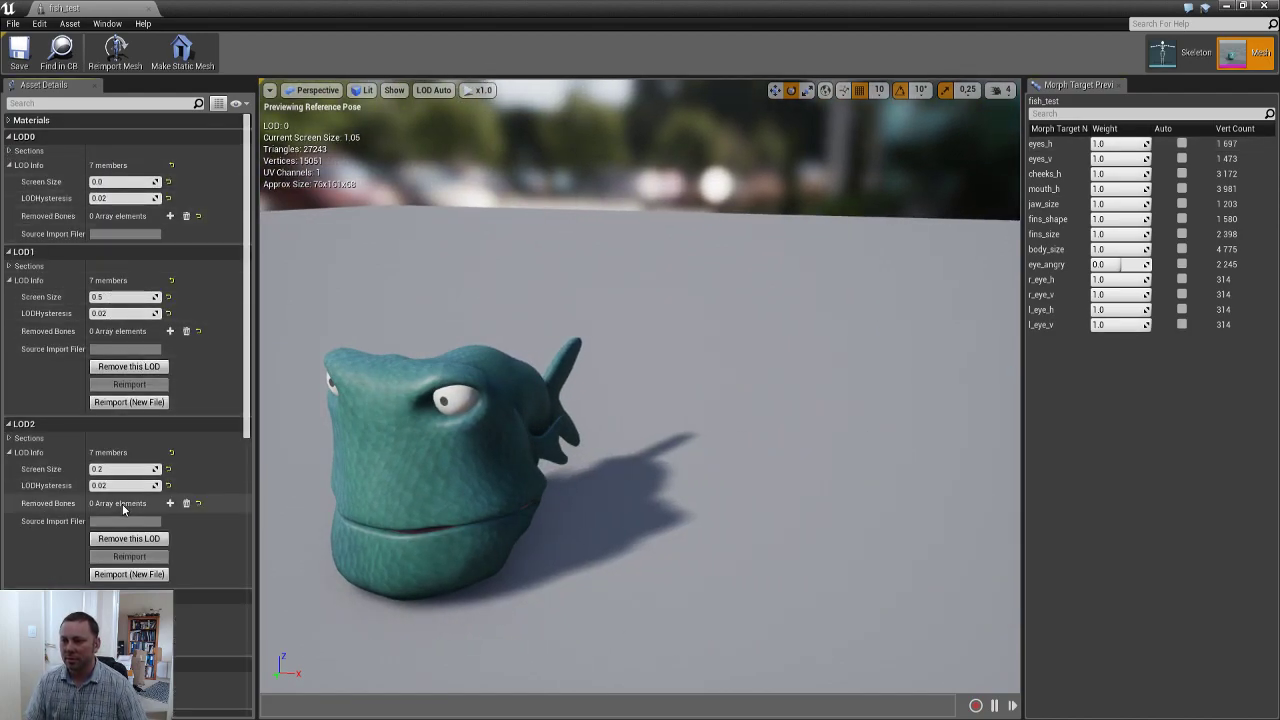
left_click_drag(410, 392, 345, 483)
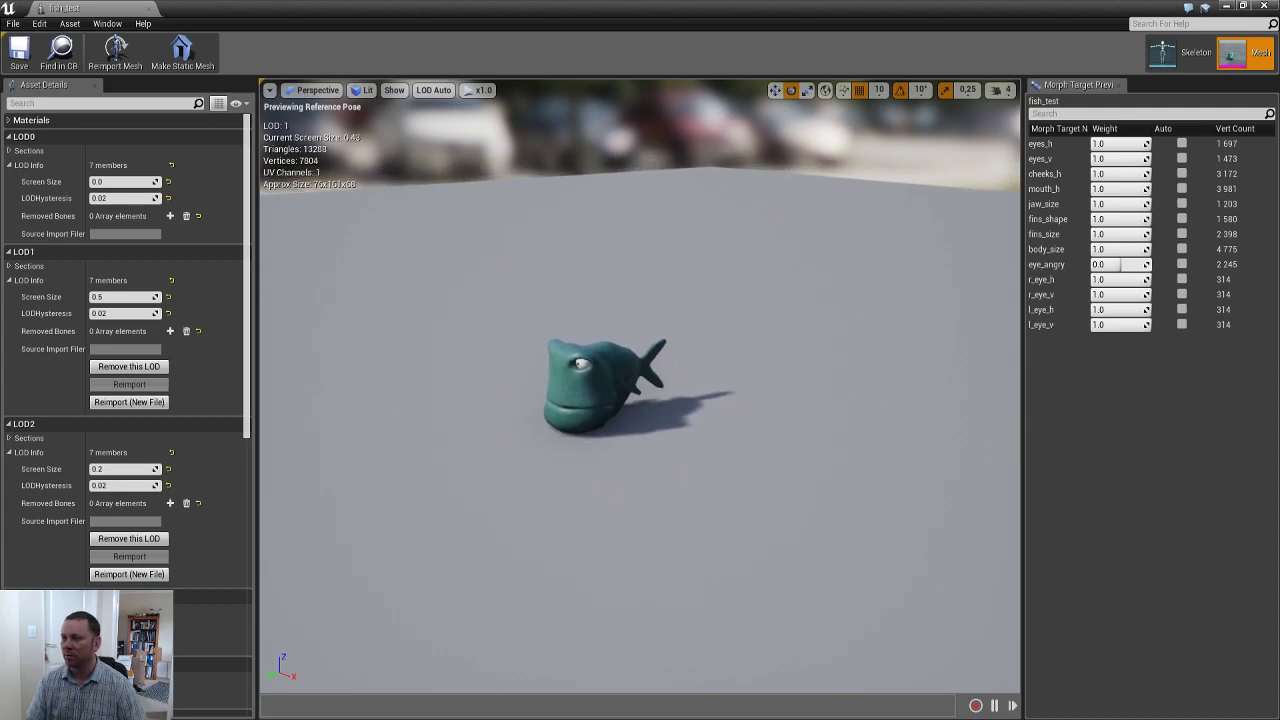
mouse_move(640, 385)
right_mouse_down("alt")
mouse_move(560, 385)
mouse_move(640, 388)
mouse_move(660, 405)
mouse_move(670, 385)
mouse_move(630, 385)
right_mouse_up("alt")
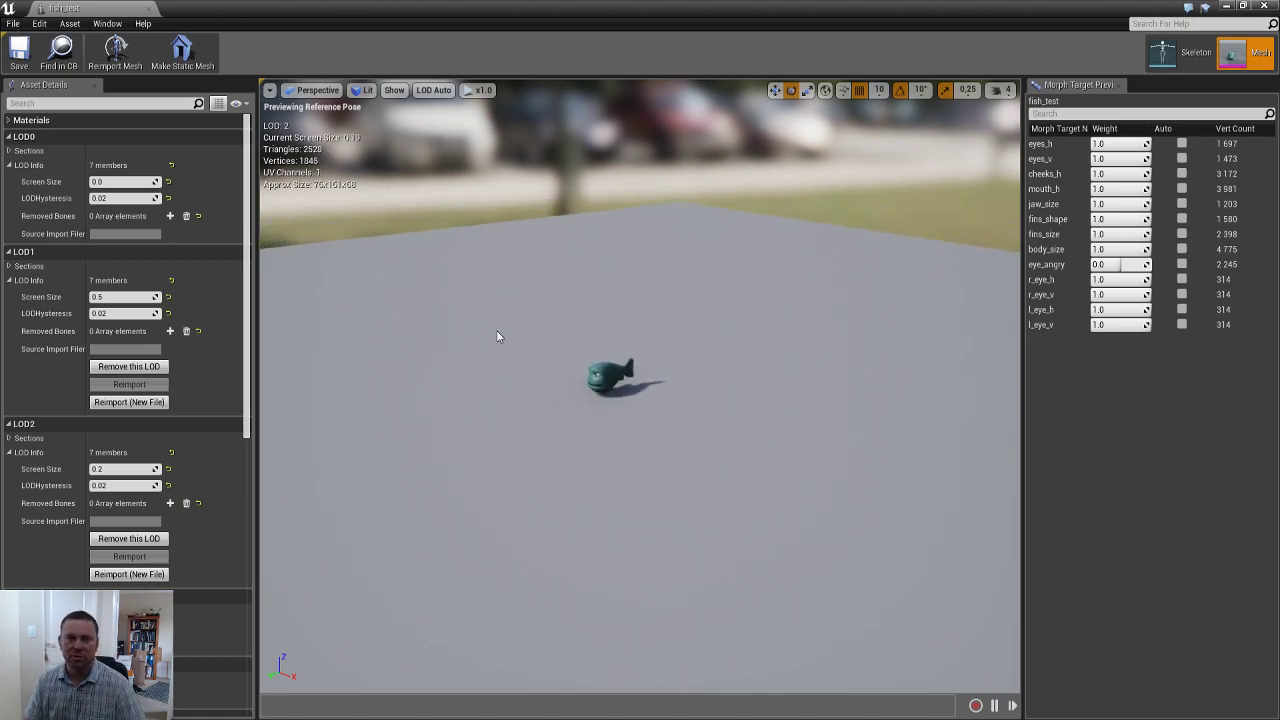
mouse_move(447, 310)
right_mouse_down()
mouse_move(475, 306)
mouse_move(440, 308)
right_mouse_up()
key("s")
right_click_drag(440, 261, 440, 261)
left_click(1265, 7)
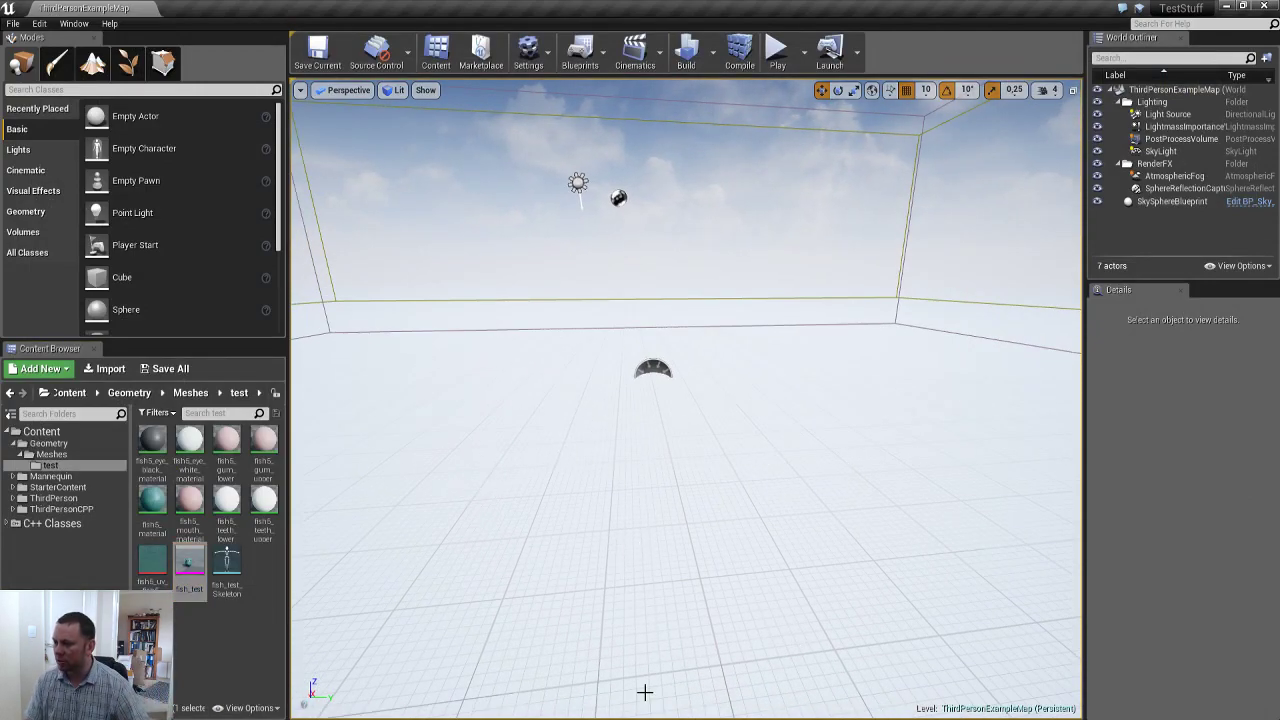
- Switch to Maya, browse to D:\alwyn\dev\Maya\scripts in File Explorer, and open RandomRocks.txt
key("alt+Tab")
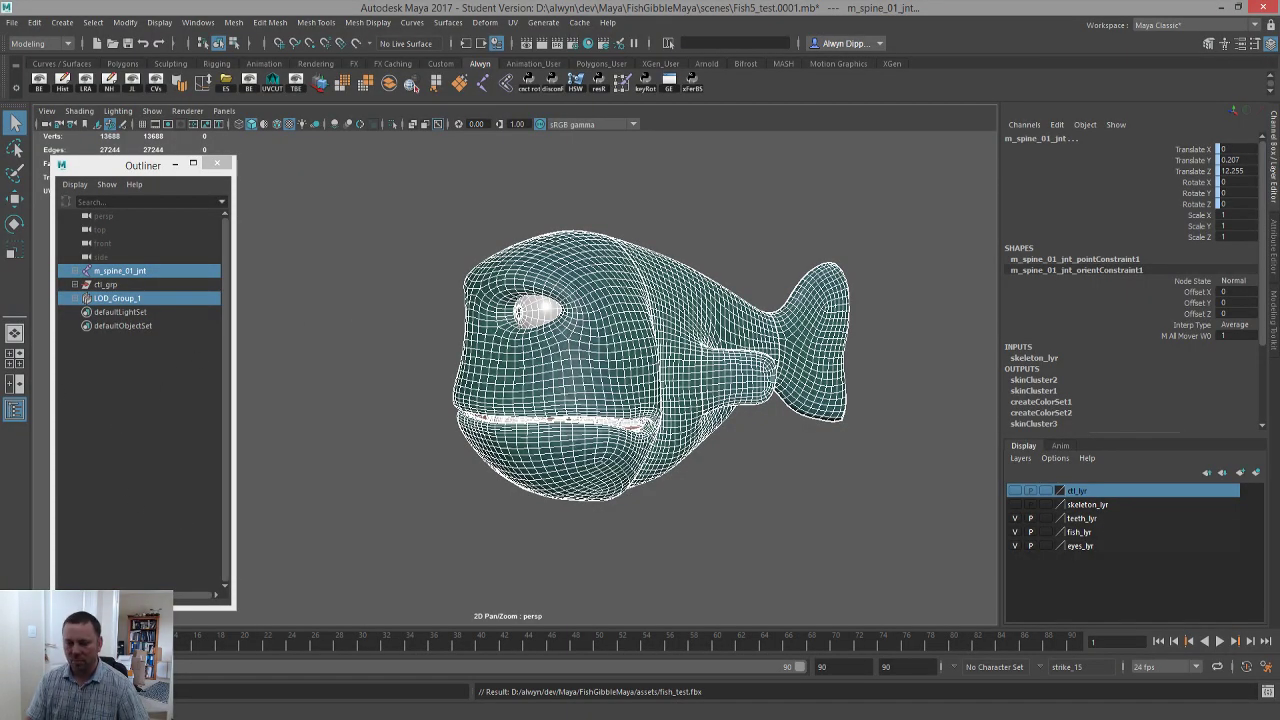
key("super+e")
key("Down")
key("Right")
key("Return")
key("a")
key("Return")
key("d")
key("Return")
key("m")
key("Return")
key("s")
key("Return")
key("Down")
key("Down")
key("Down")
key("Down")
key("Down")
key("Down")
key("Down")
key("Down")
key("Down")
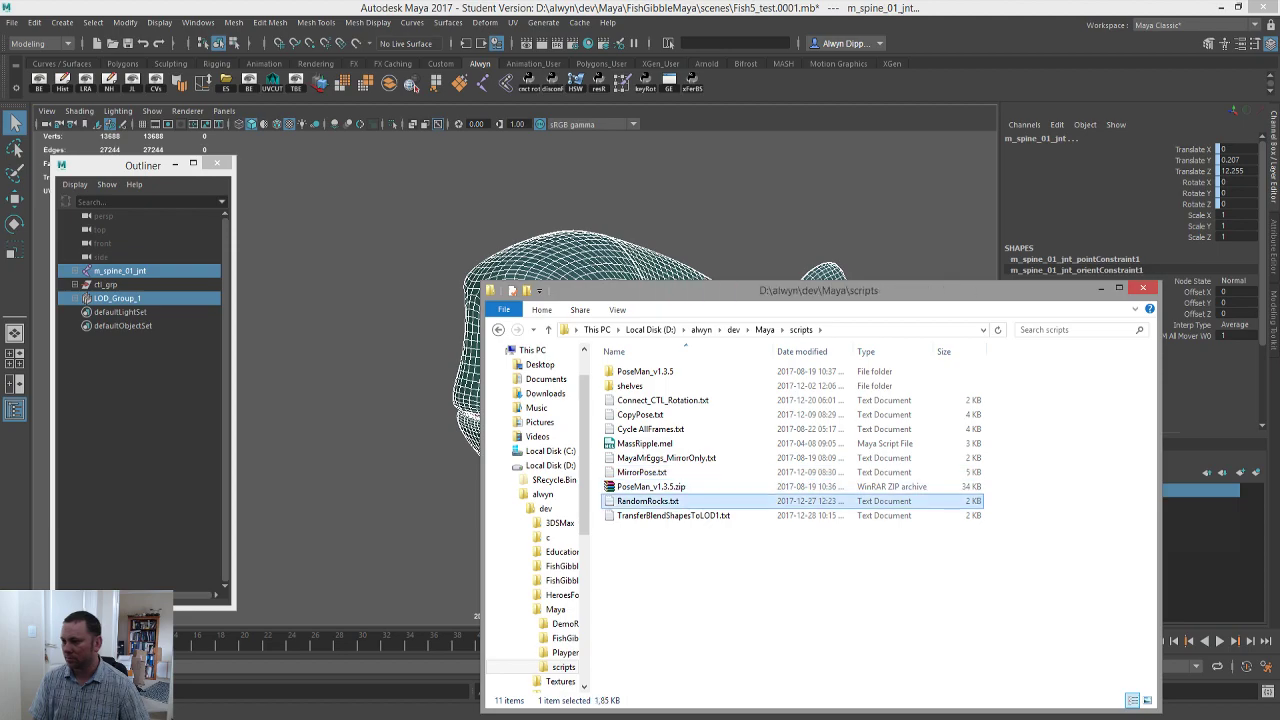
key("Return")
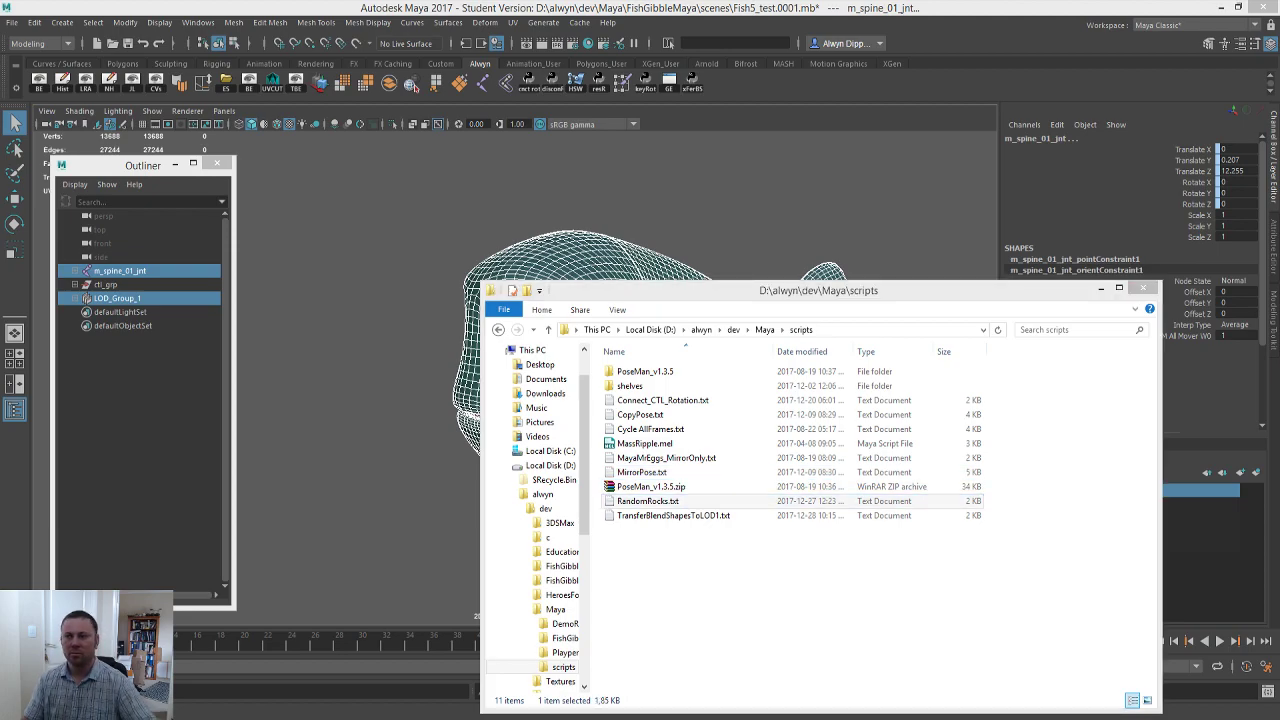
- Return to Maya and start a new scene without saving the changes to Fish5_test.0001.mb
left_click(648, 6)
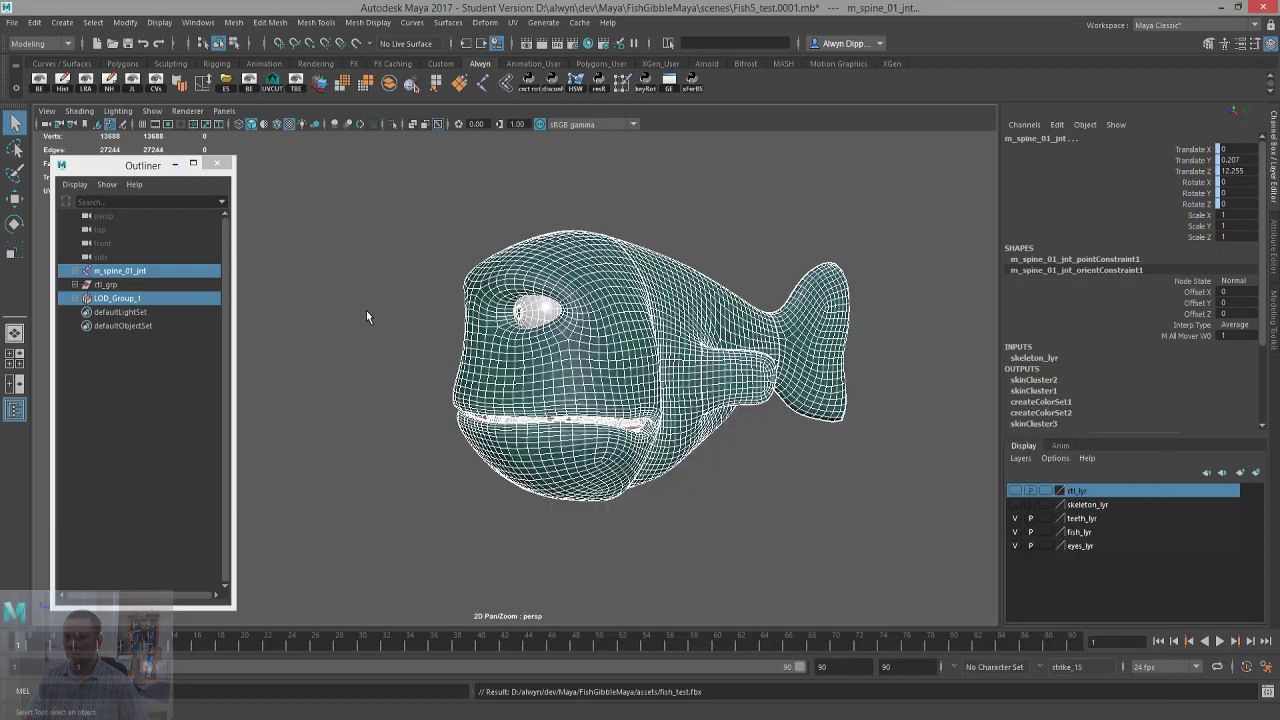
left_click(335, 306)
key("ctrl+n")
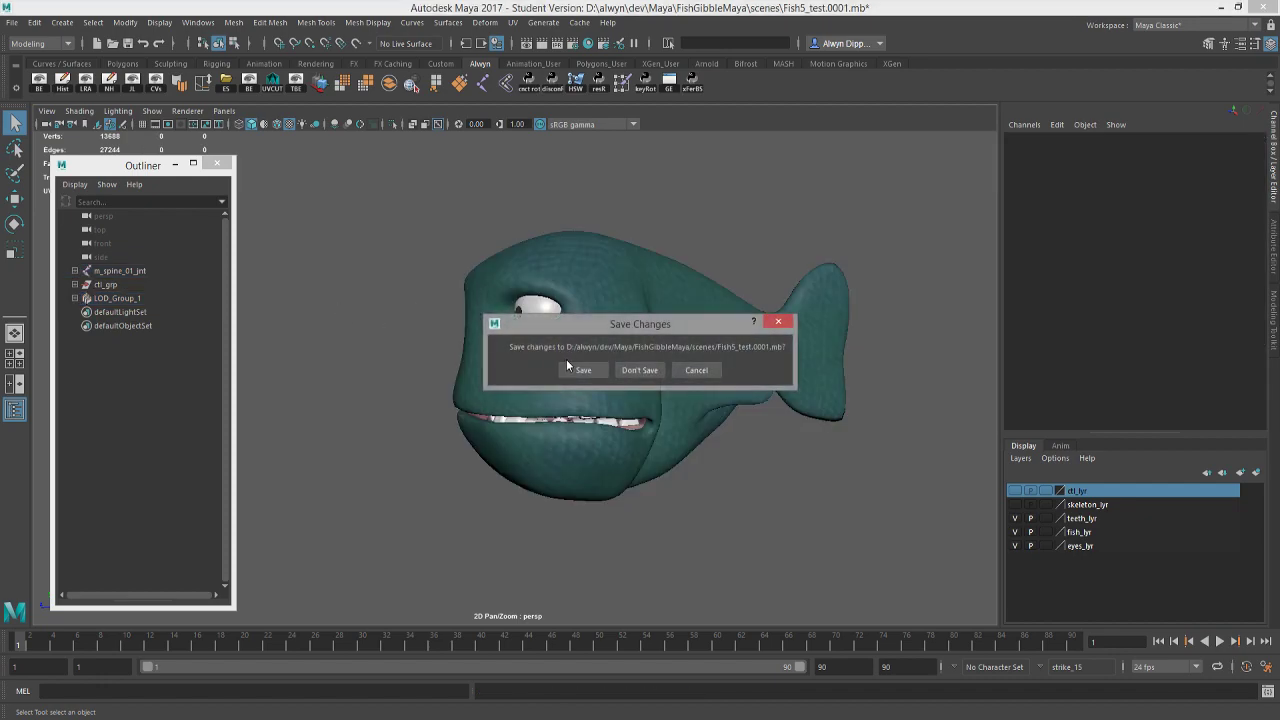
left_click(637, 370)
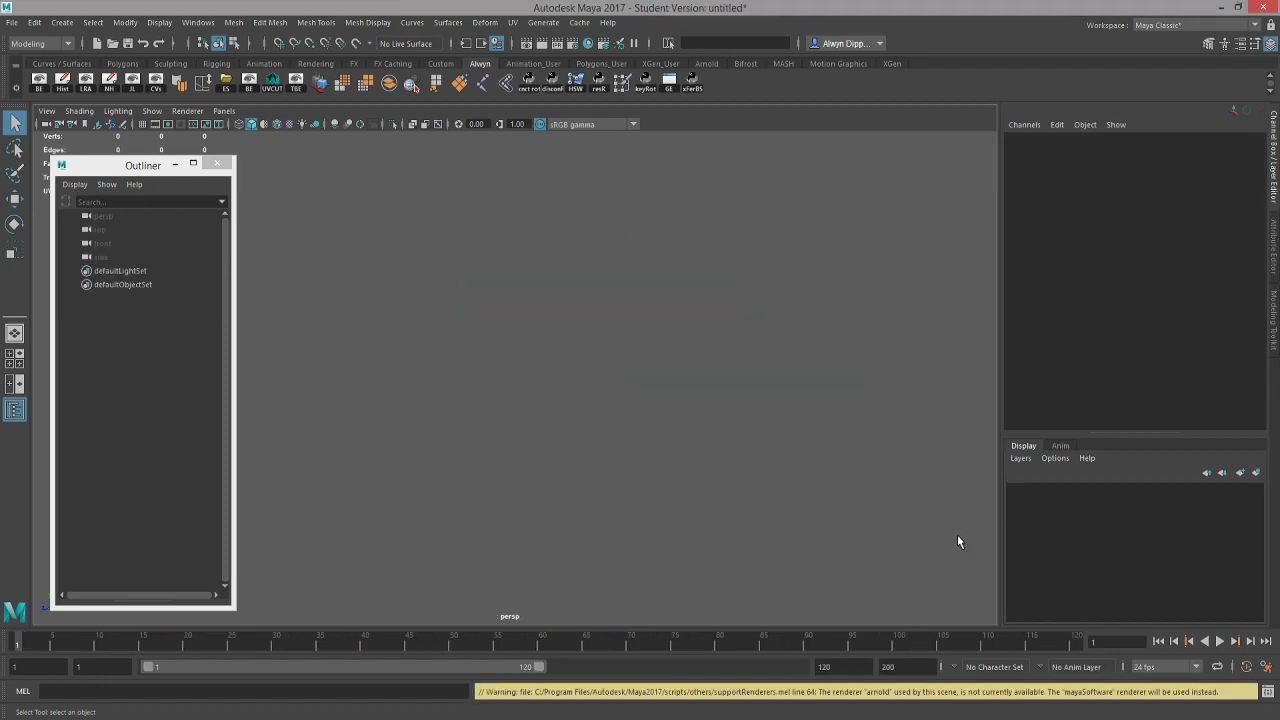
- Replace the Script Editor's Python code with the copied random rocks script, then maximize the editor and enlarge its code area
left_click(1267, 691)
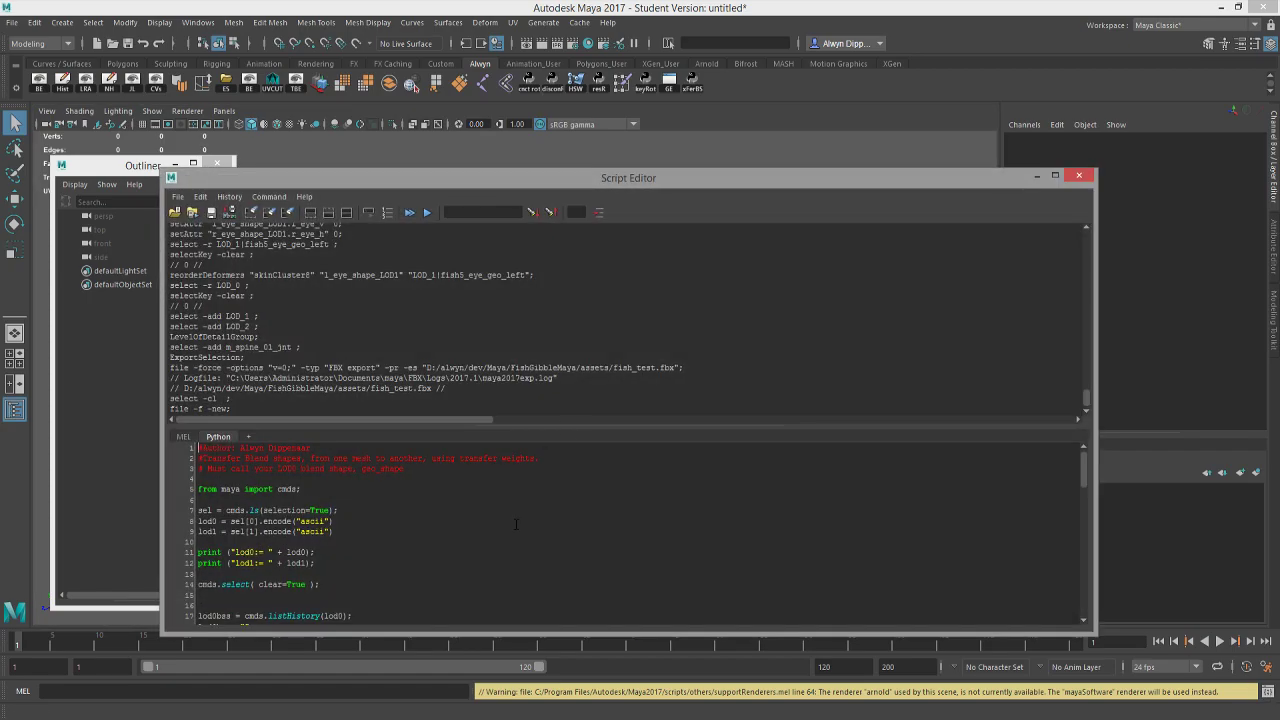
key("ctrl+a")
key("Delete")
key("ctrl+v")
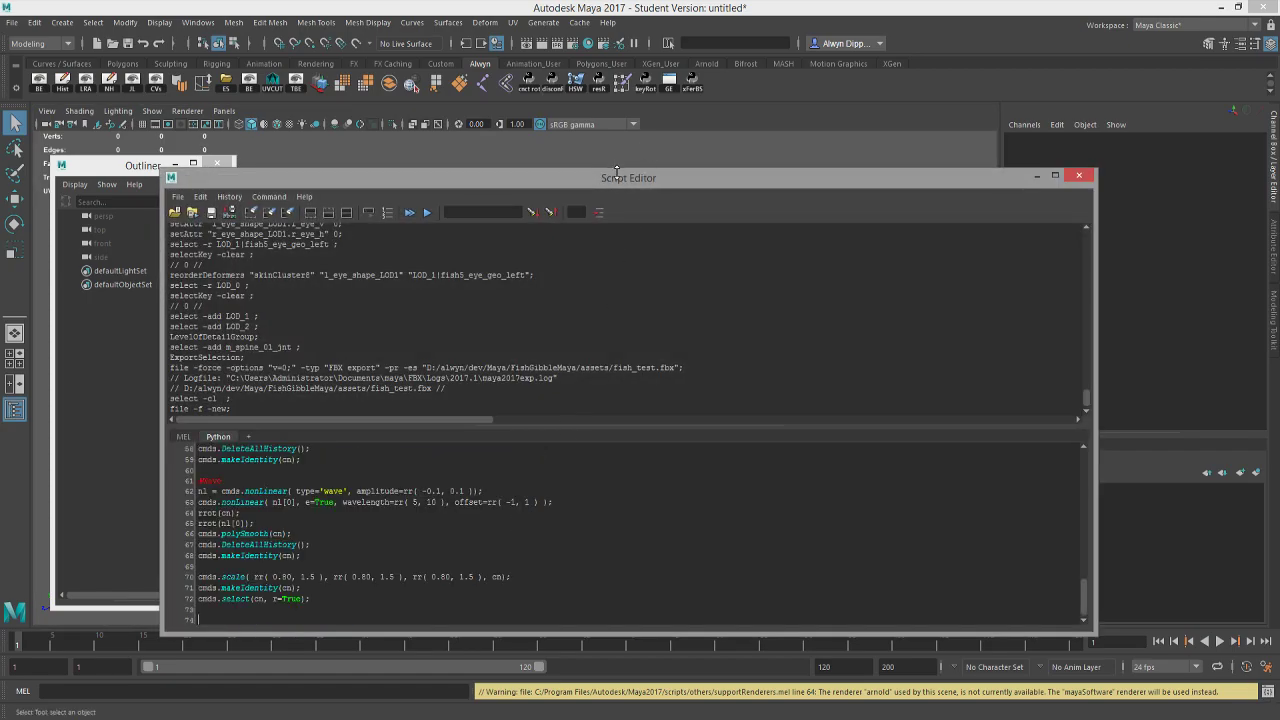
double_click(628, 178)
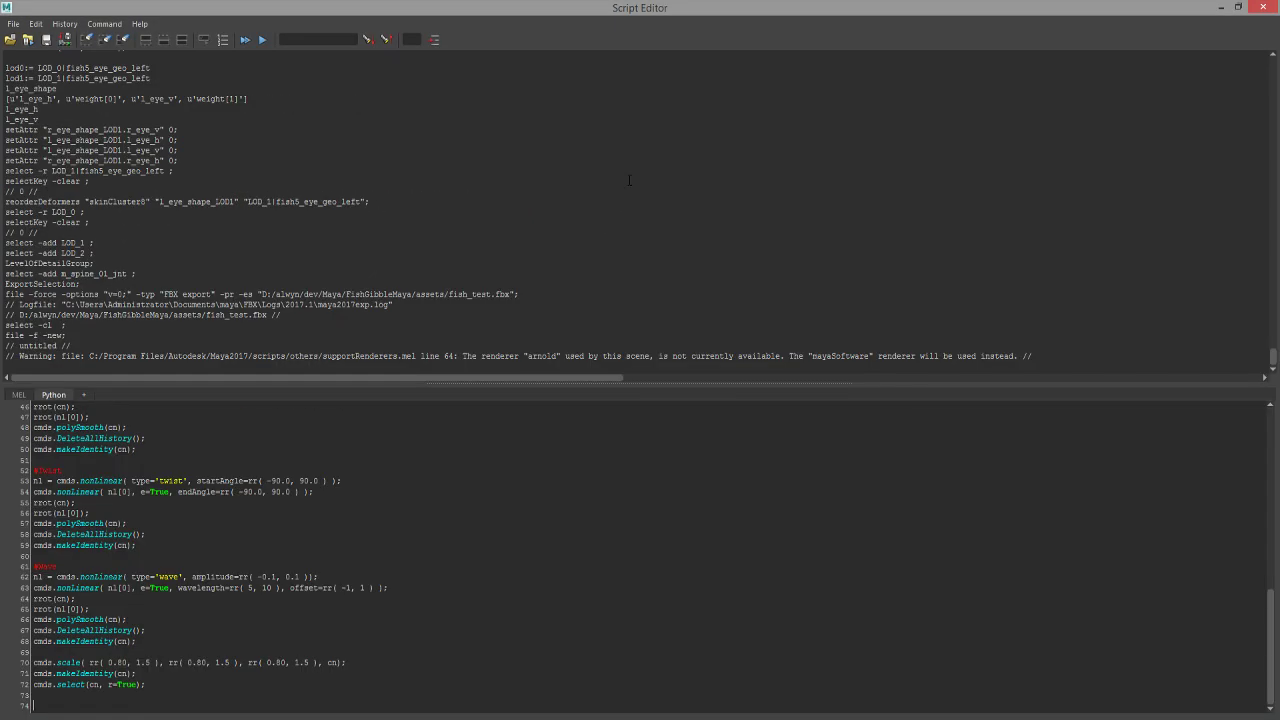
left_click_drag(496, 383, 496, 148)
- Examine the random rocks script from the polyCube creation through the flare, sine, squash, twist and wave deformers to the final scale
scroll(444, 358, "up", 5)
scroll(444, 358, "down", 5)
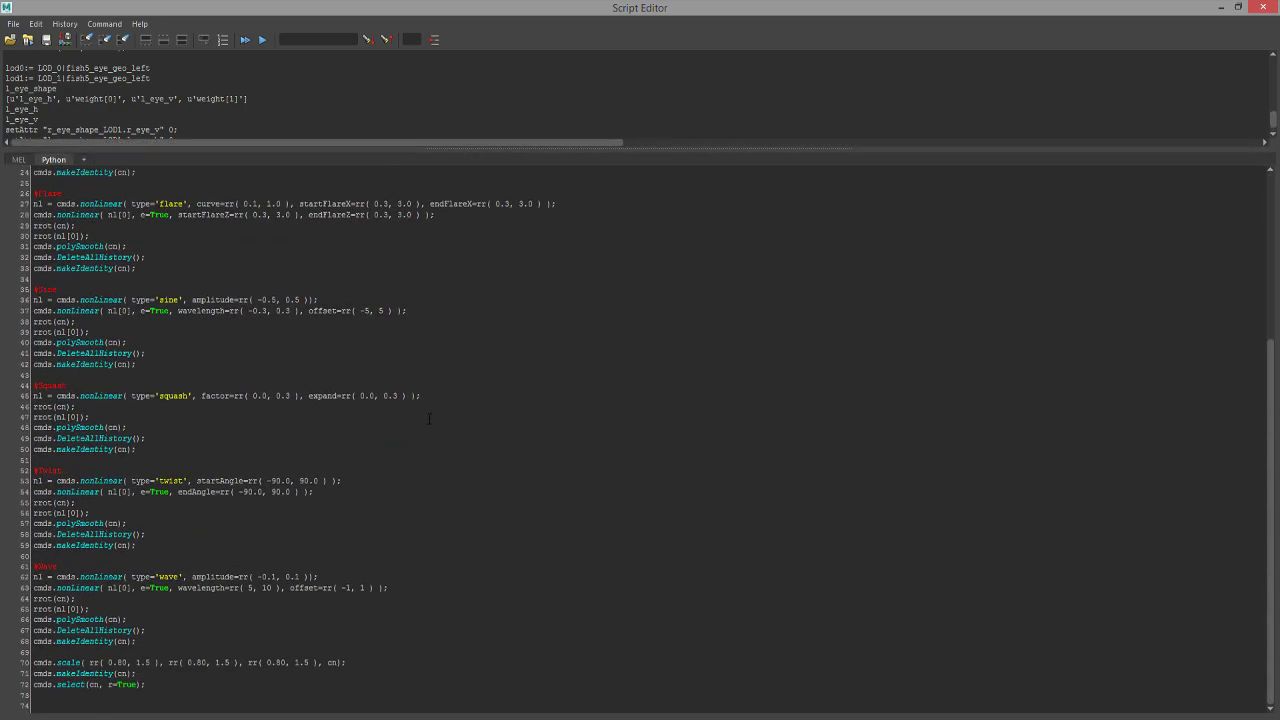
scroll(375, 463, "up", 8)
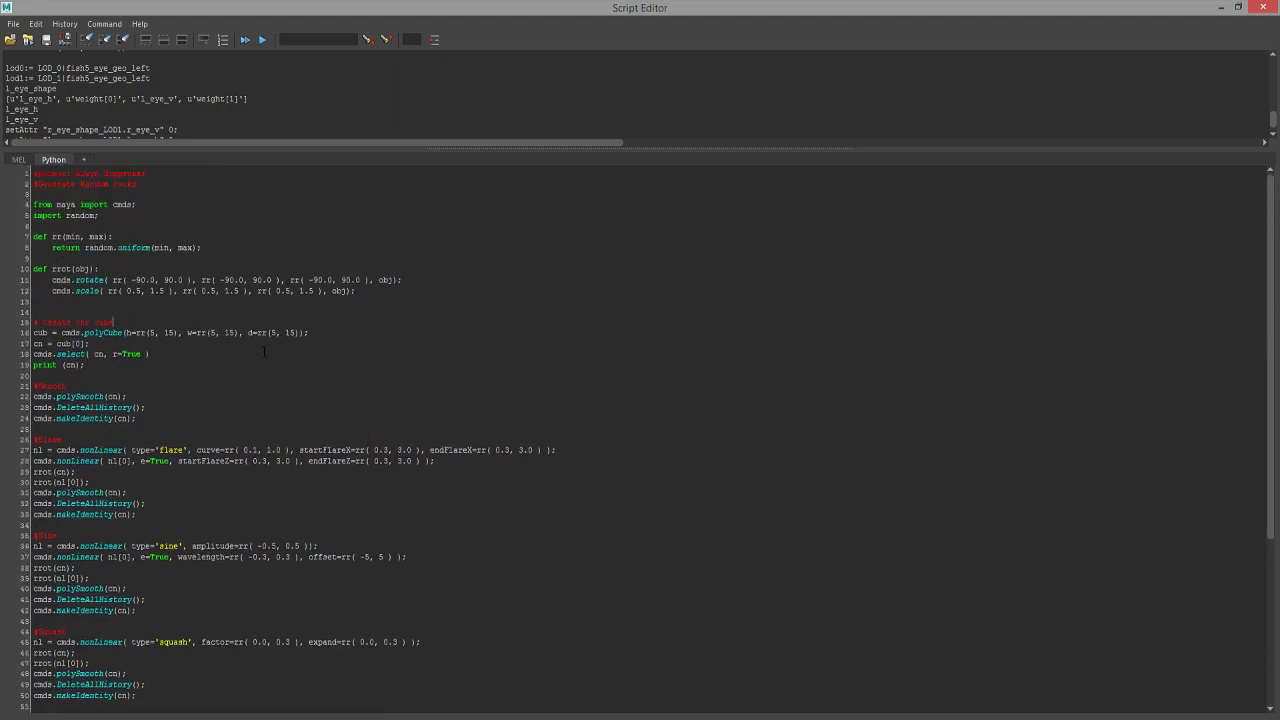
left_click_drag(108, 333, 346, 333)
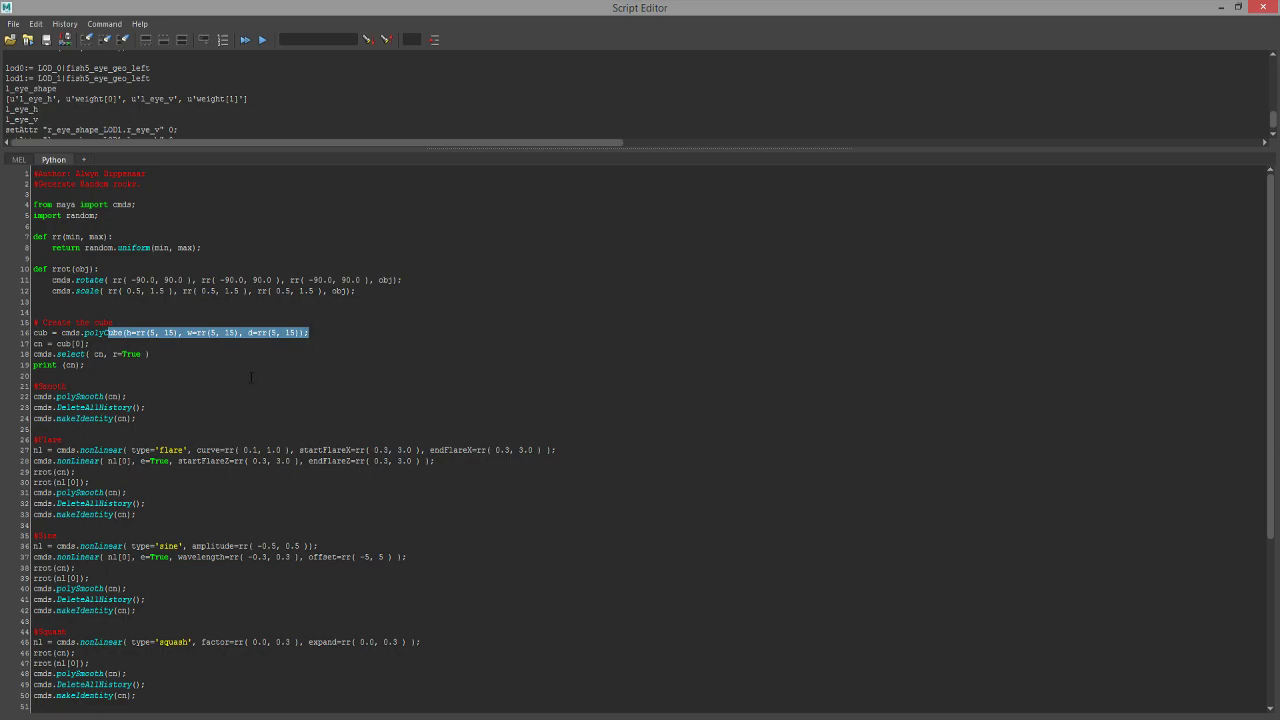
scroll(199, 377, "down", 4)
scroll(199, 377, "down", 4)
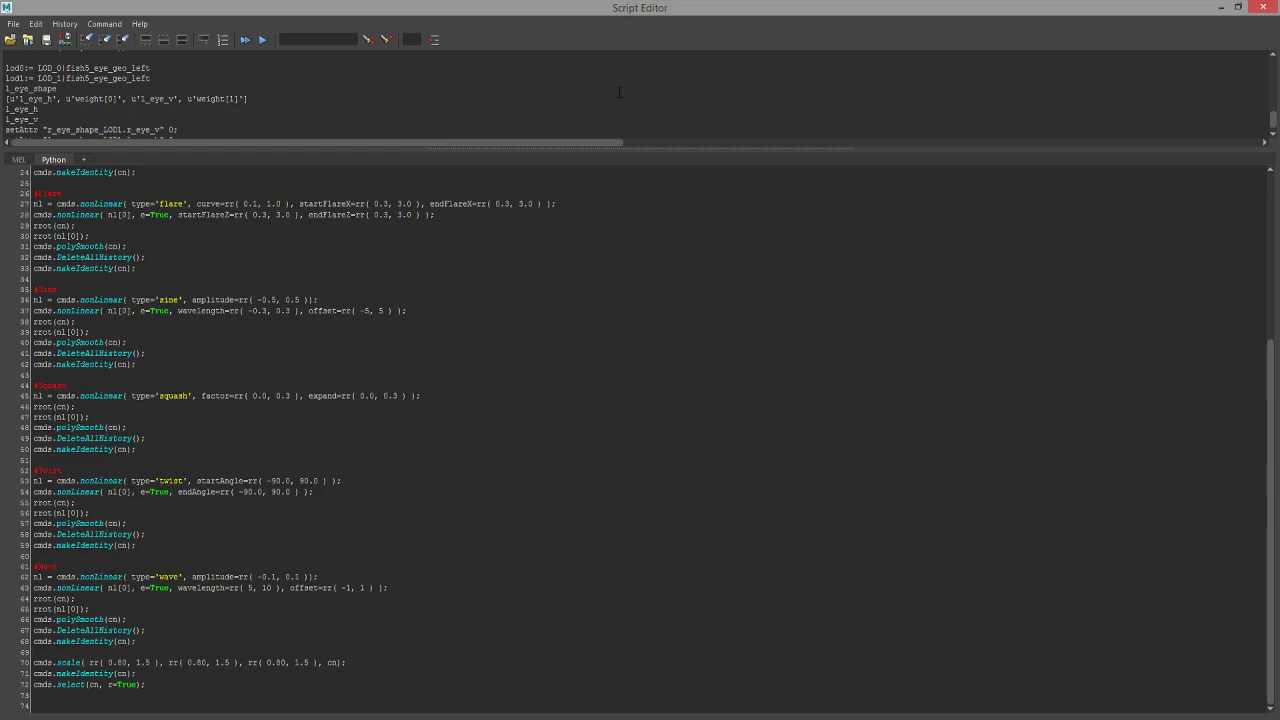
double_click(660, 8)
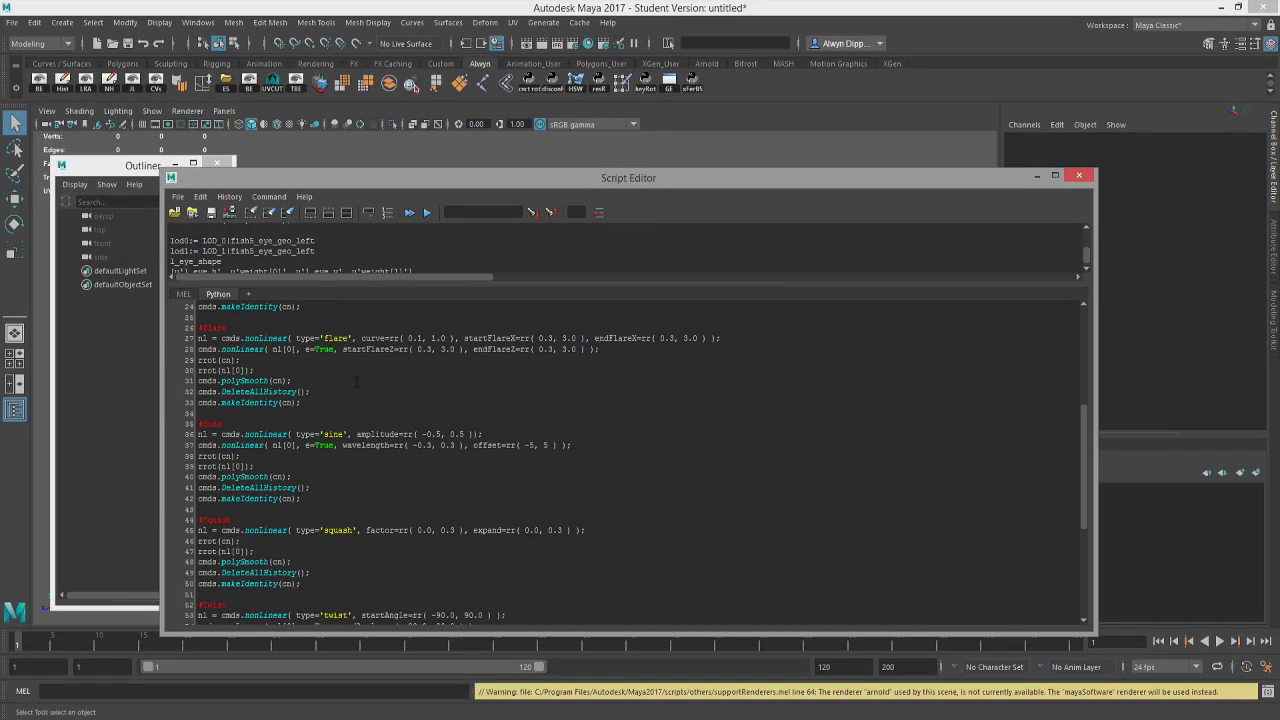
scroll(373, 381, "down", 4)
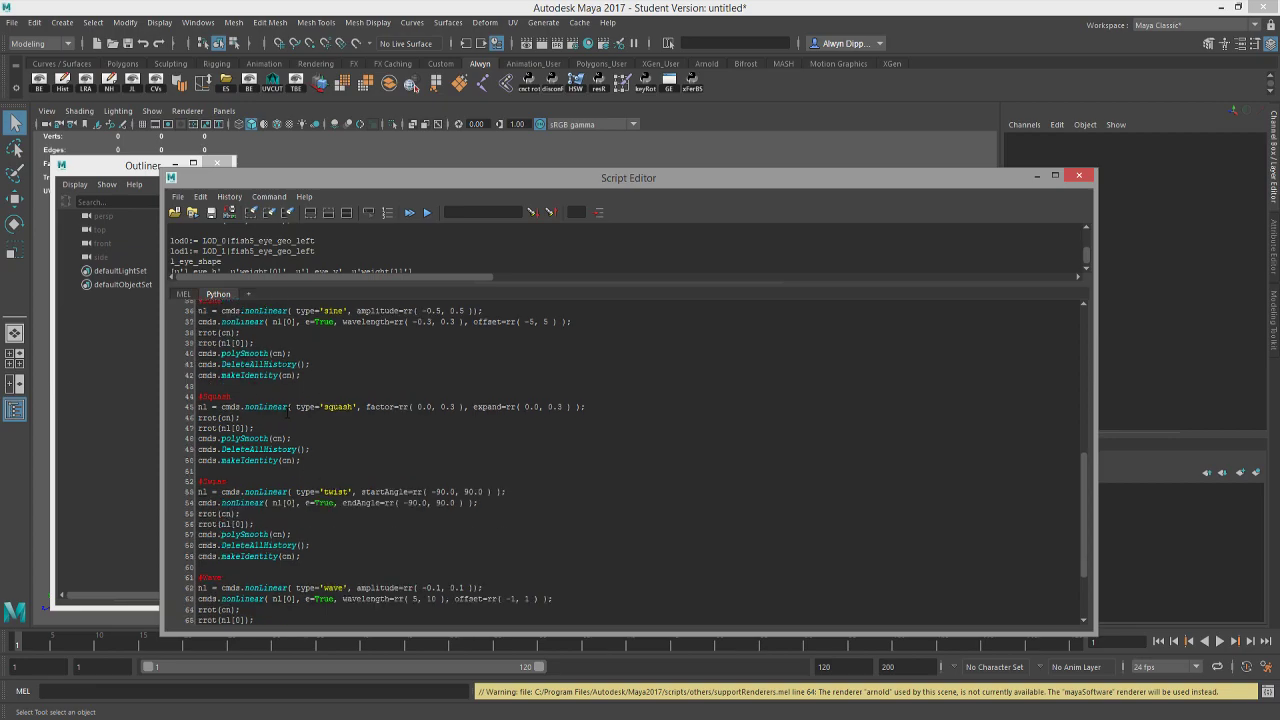
scroll(281, 411, "down", 3)
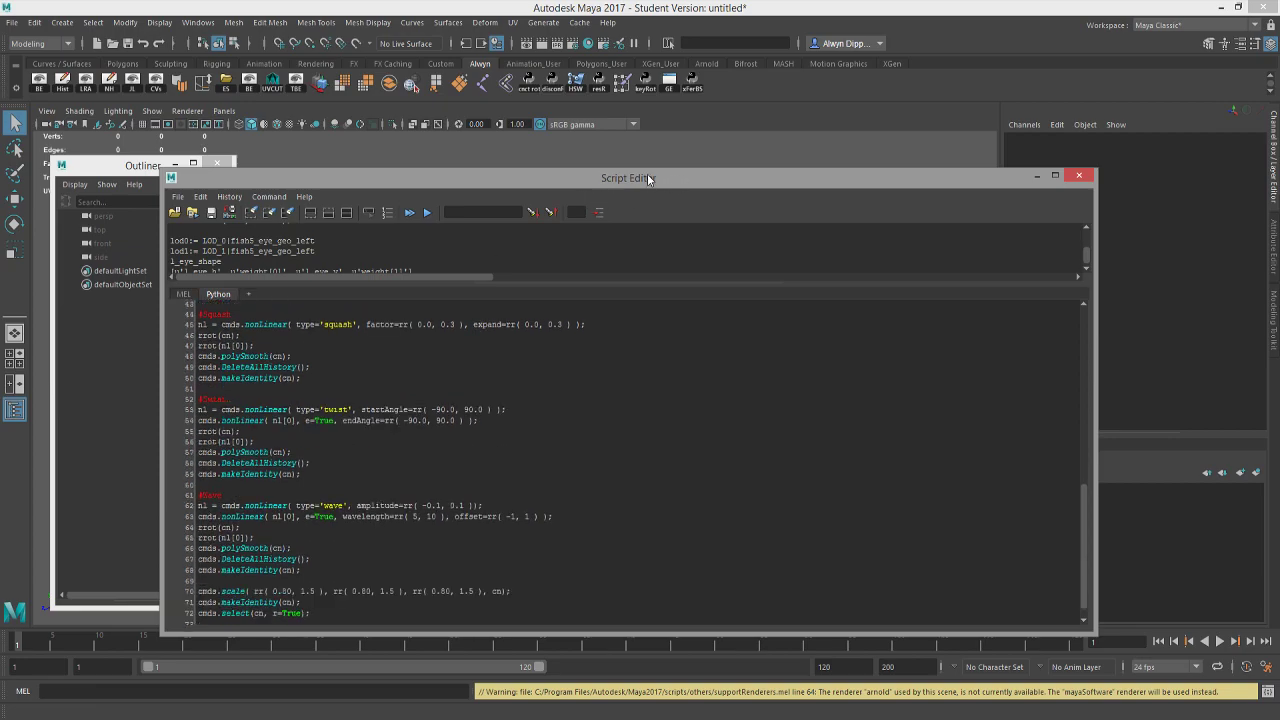
- Shrink the Script Editor to uncover the viewport and run the random rocks script repeatedly to generate seven rocks
left_click_drag(1096, 167, 671, 378)
left_click_drag(482, 390, 355, 423)
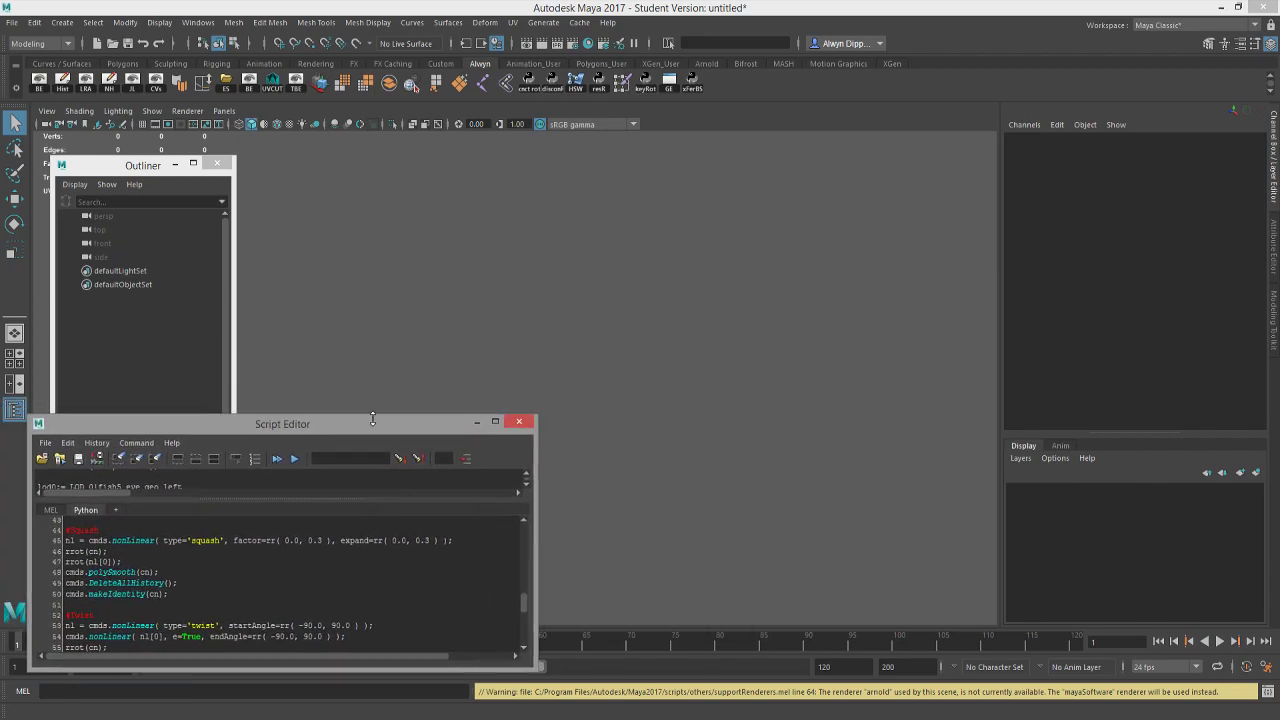
left_click(295, 462)
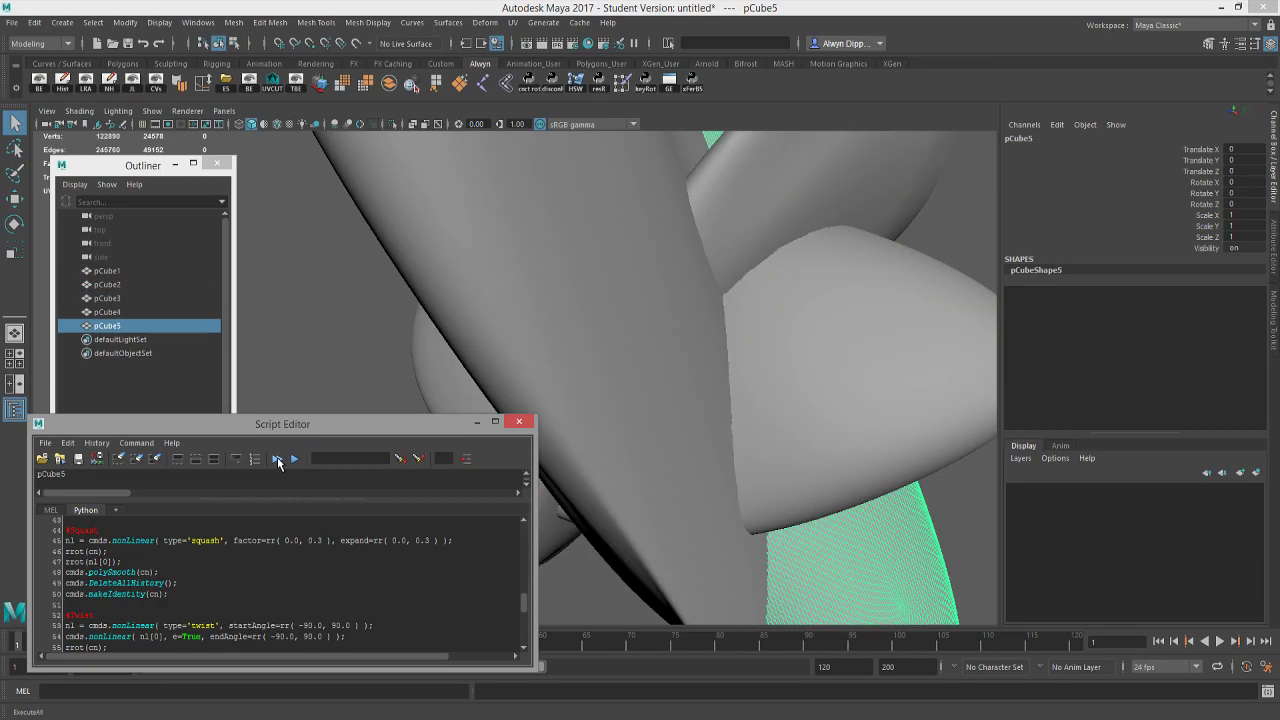
left_click_drag(561, 397, 350, 182, "alt")
scroll(524, 390, "down", 4)
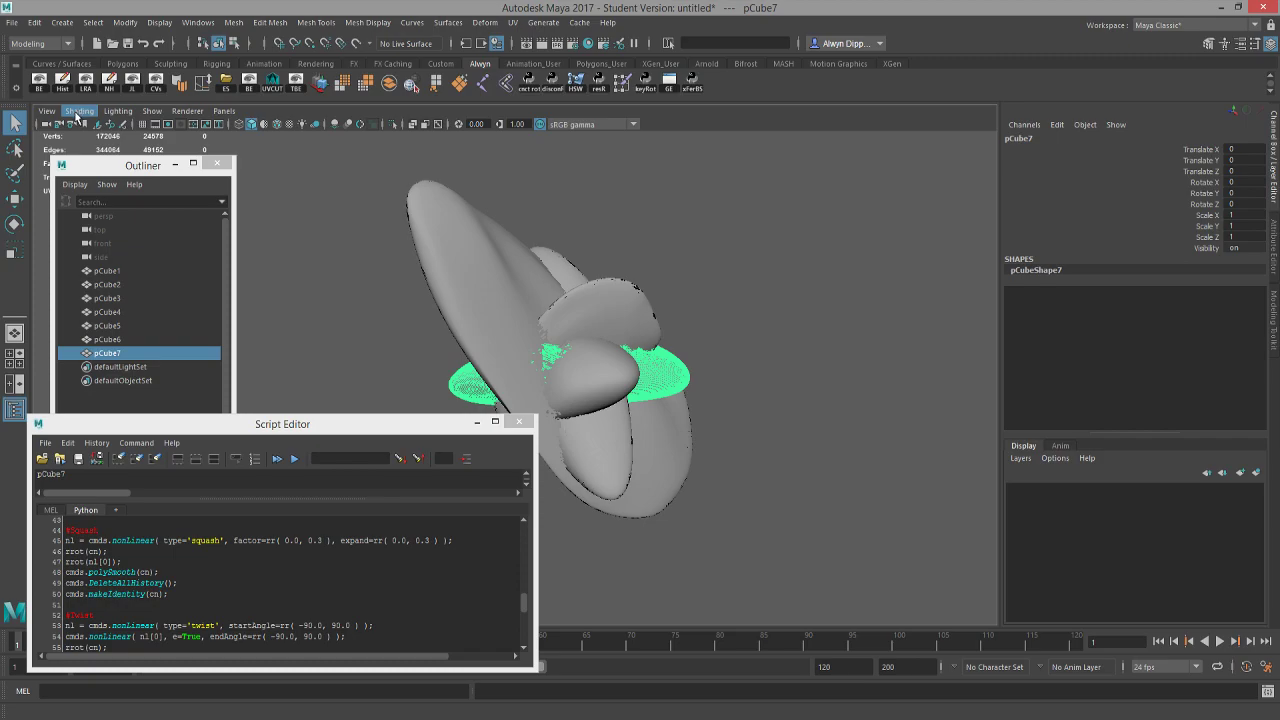
- Set the perspective camera's near clip plane to 0.1, then return to the Channel Box
left_click(47, 111)
left_click(99, 133)
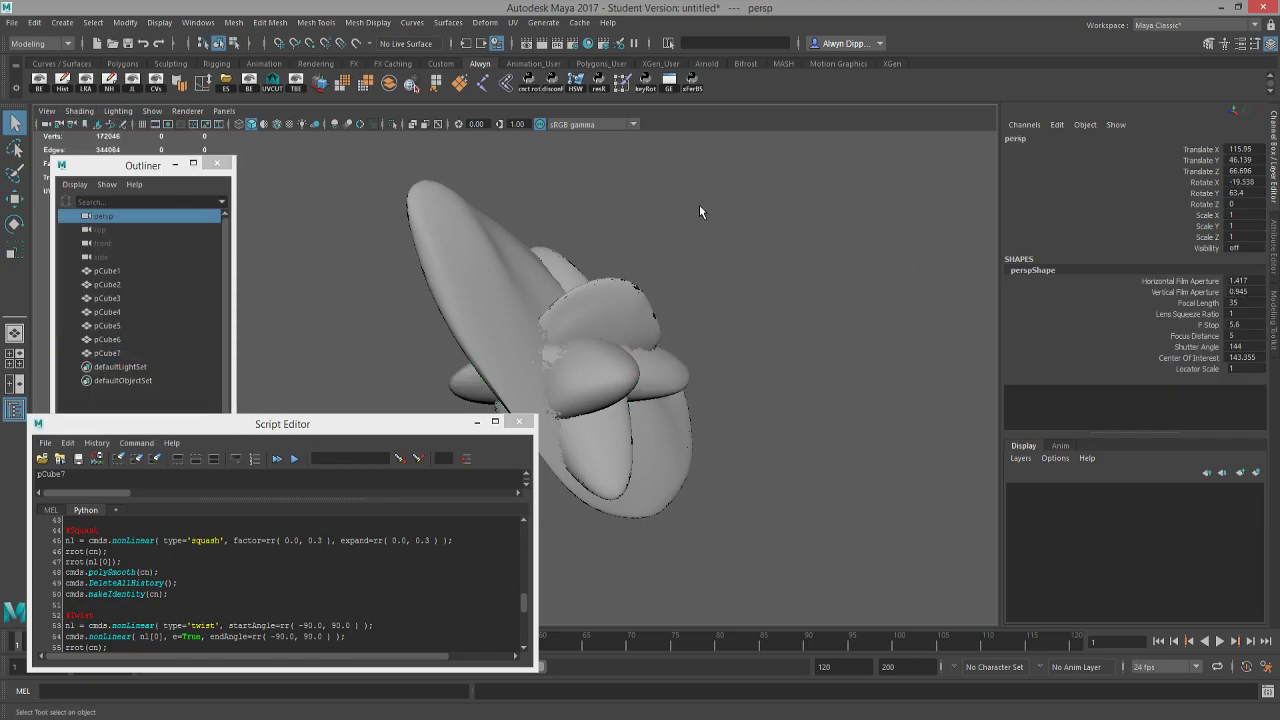
left_click(47, 111)
left_click(84, 134)
key("ctrl+a")
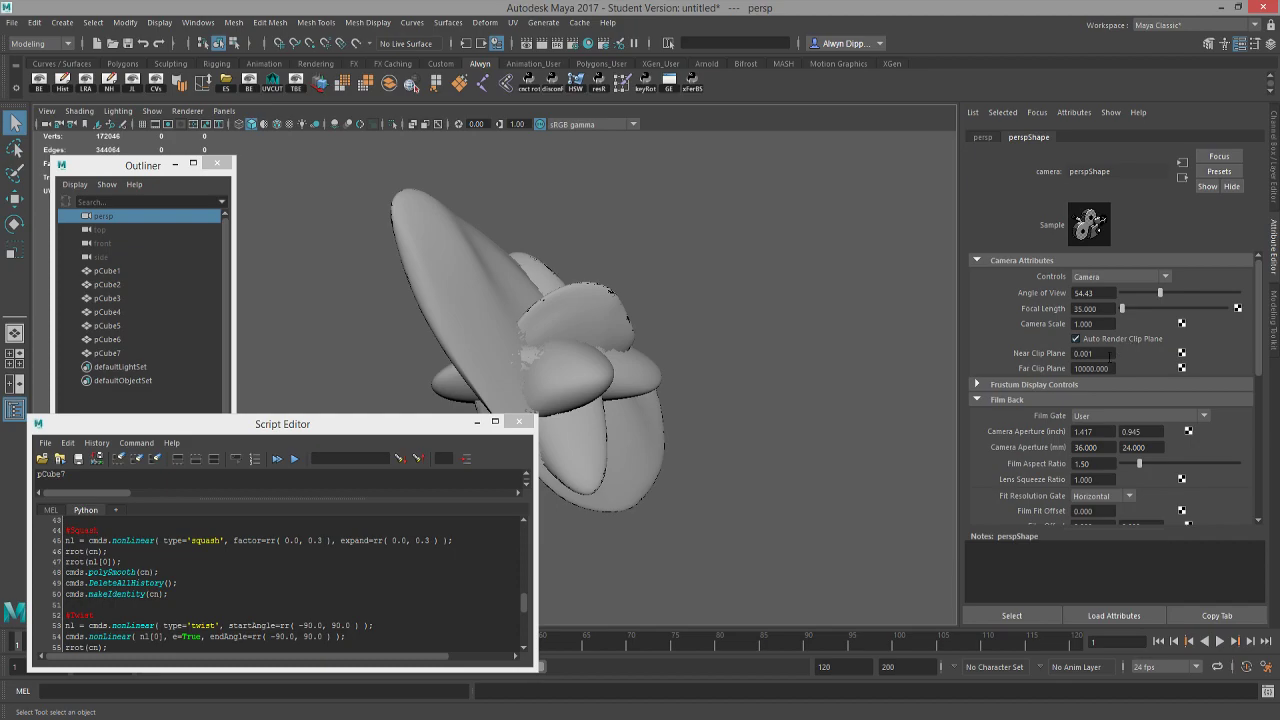
left_click(1107, 350)
type("0.01")
key("Tab")
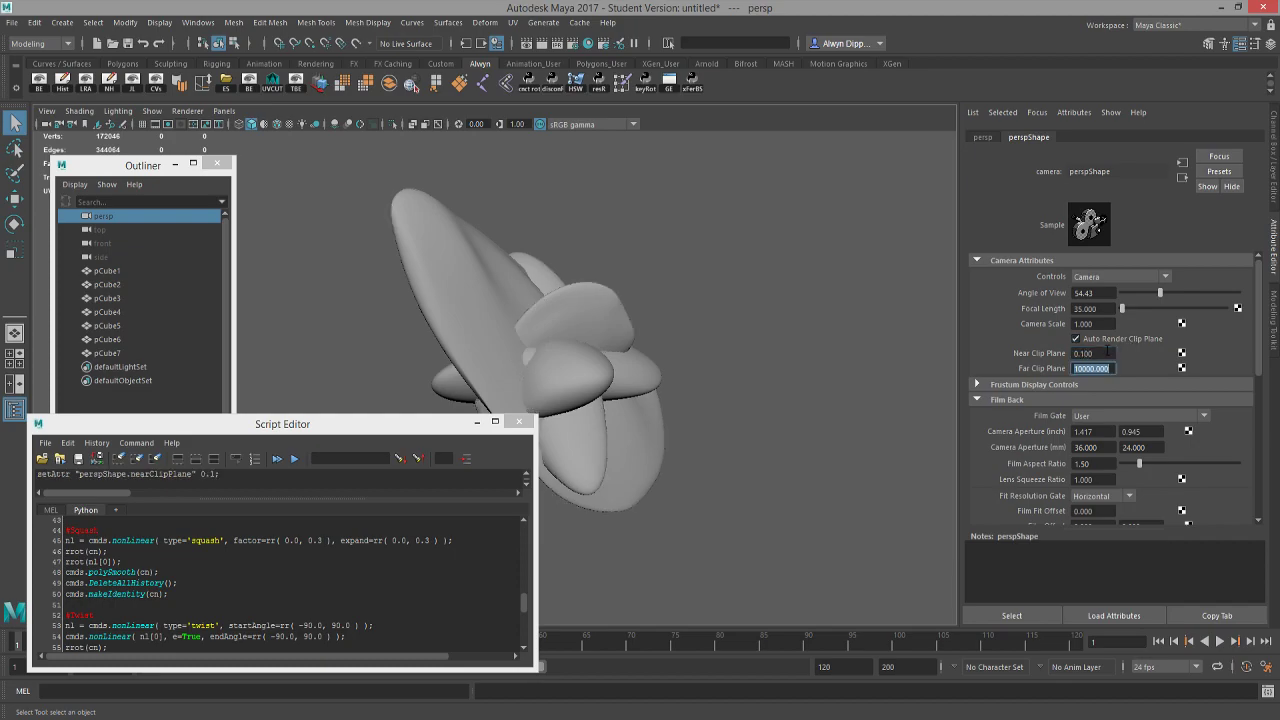
key("ctrl+a")
- Move pCube4, pCube7, pCube2 and pCube1 out of the overlapping pile so that each rock stands apart
left_click_drag(555, 352, 586, 337, "alt")
left_click(472, 291)
right_click_drag(586, 337, 540, 306, "alt")
left_click_drag(540, 306, 839, 305, "alt")
key("w")
left_click(550, 305)
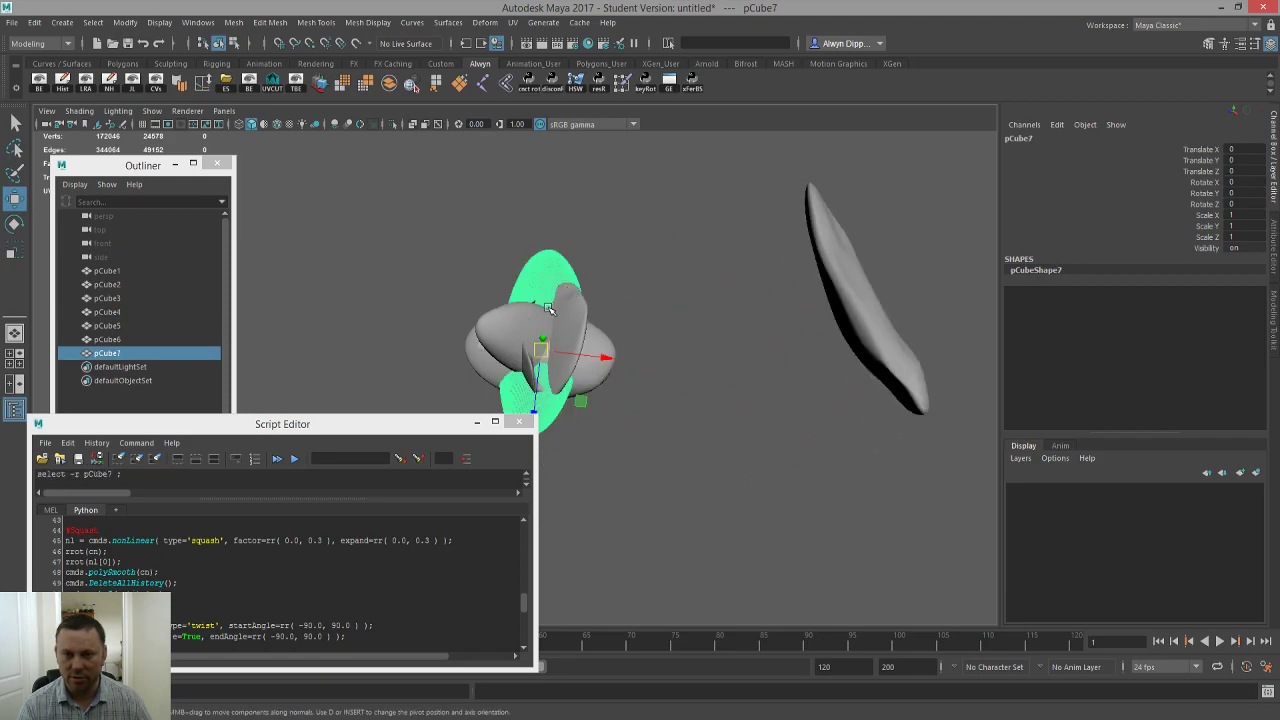
left_click_drag(545, 357, 380, 285)
left_click(582, 327)
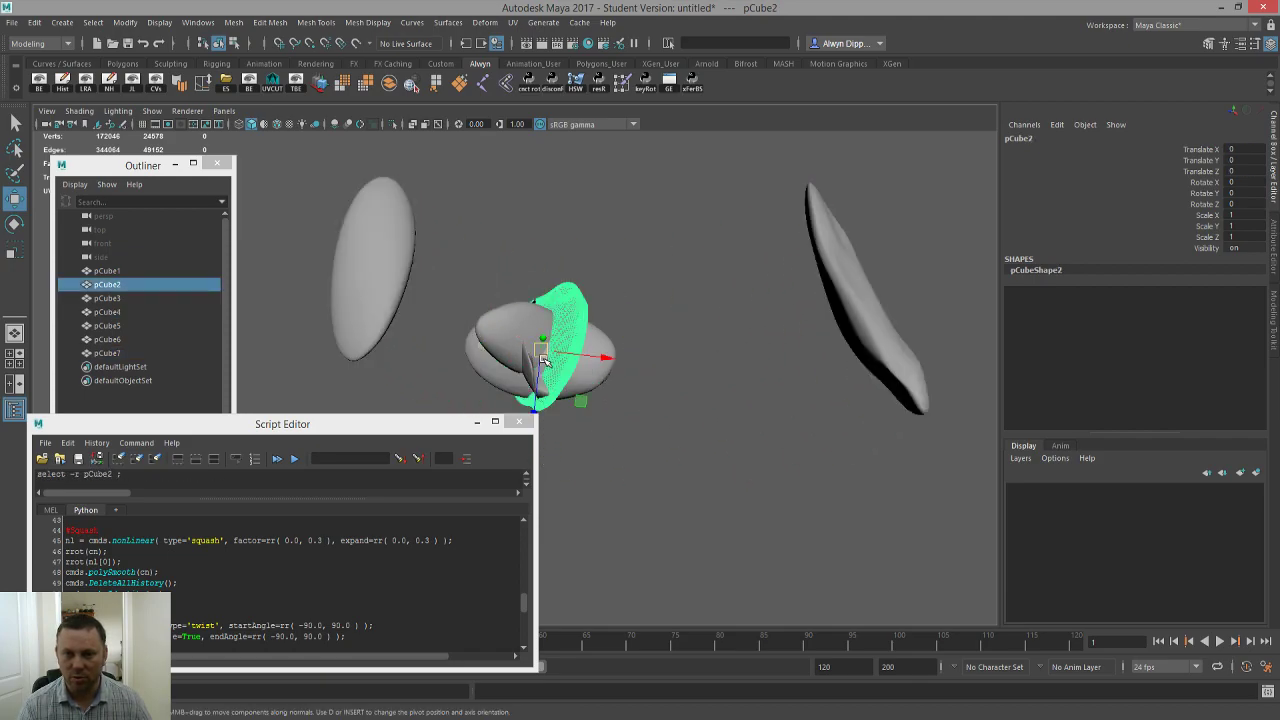
left_click_drag(545, 360, 760, 425)
left_click(543, 356)
left_click_drag(543, 356, 586, 233)
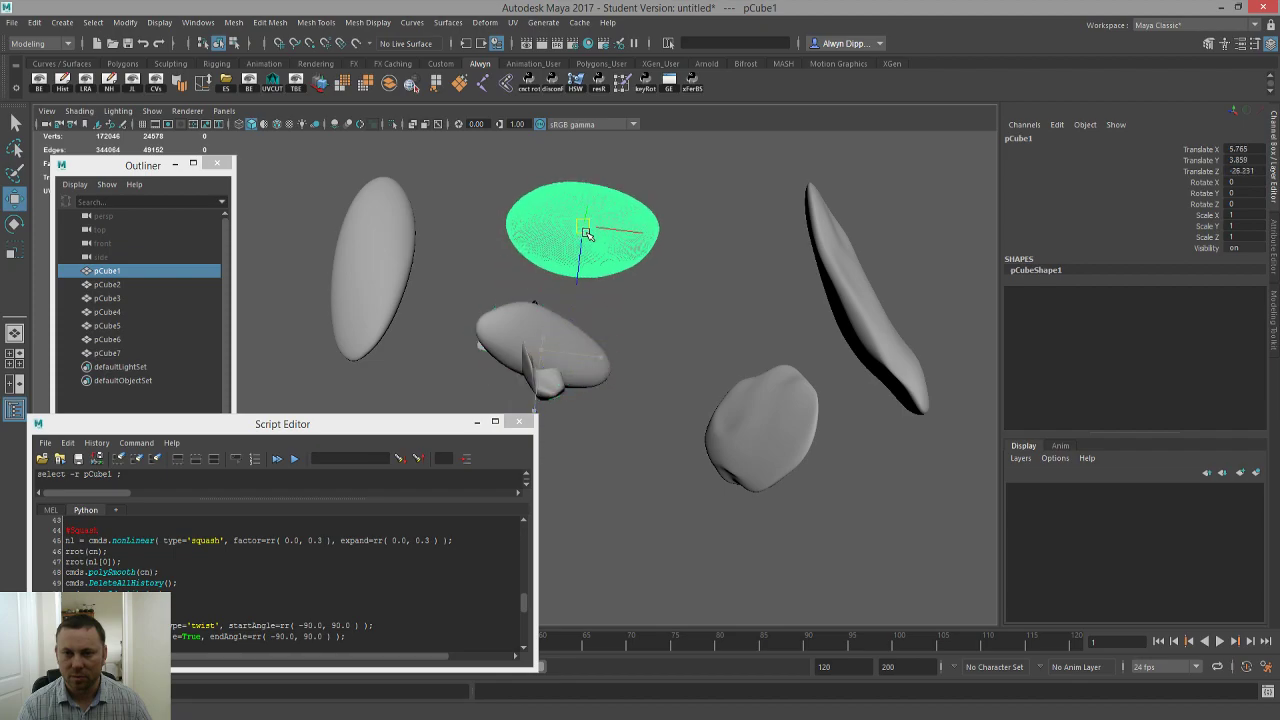
- Separate the remaining overlapping rocks by moving pCube5, pCube6 and pCube3 away from each other
left_click(540, 350)
left_click_drag(545, 360, 588, 482)
left_click(549, 374)
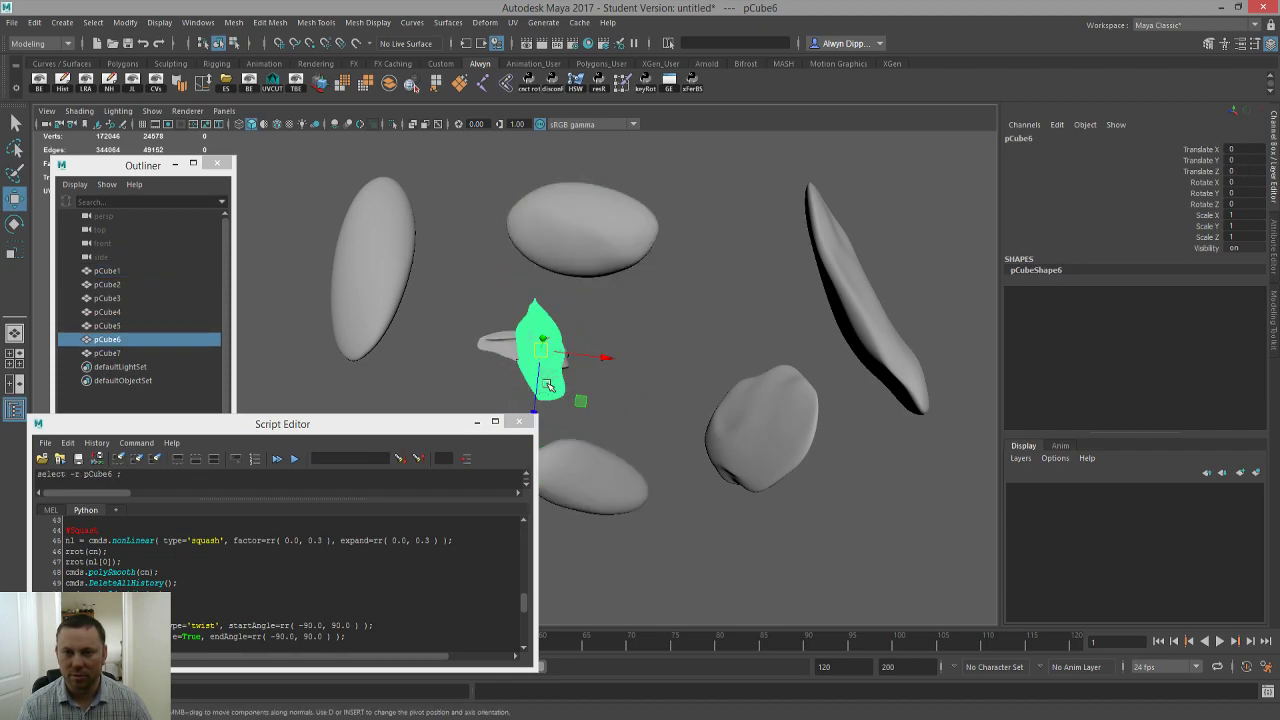
left_click_drag(545, 360, 690, 333)
left_click(545, 356)
left_click_drag(545, 358, 476, 332)
- Inspect the separated rocks and delete pCube6 and pCube3
scroll(600, 359, "up", 4)
left_click_drag(600, 359, 646, 323, "alt")
scroll(654, 366, "down", 4)
left_click_drag(654, 366, 657, 354, "alt")
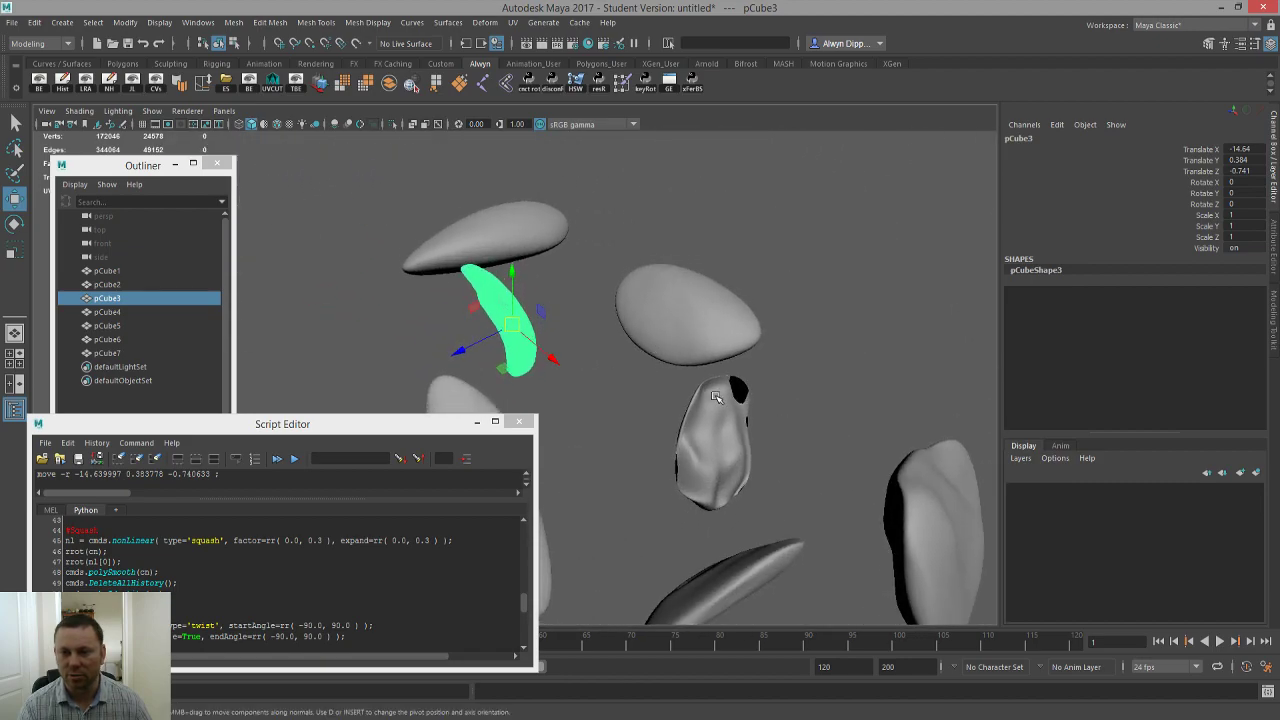
left_click(726, 425)
key("Delete")
left_click_drag(735, 432, 718, 390, "alt")
left_click(448, 350)
left_click(586, 398)
left_click(540, 360)
key("Delete")
- Select the five remaining rocks and apply a Texture deformer to them
left_click_drag(408, 255, 838, 425)
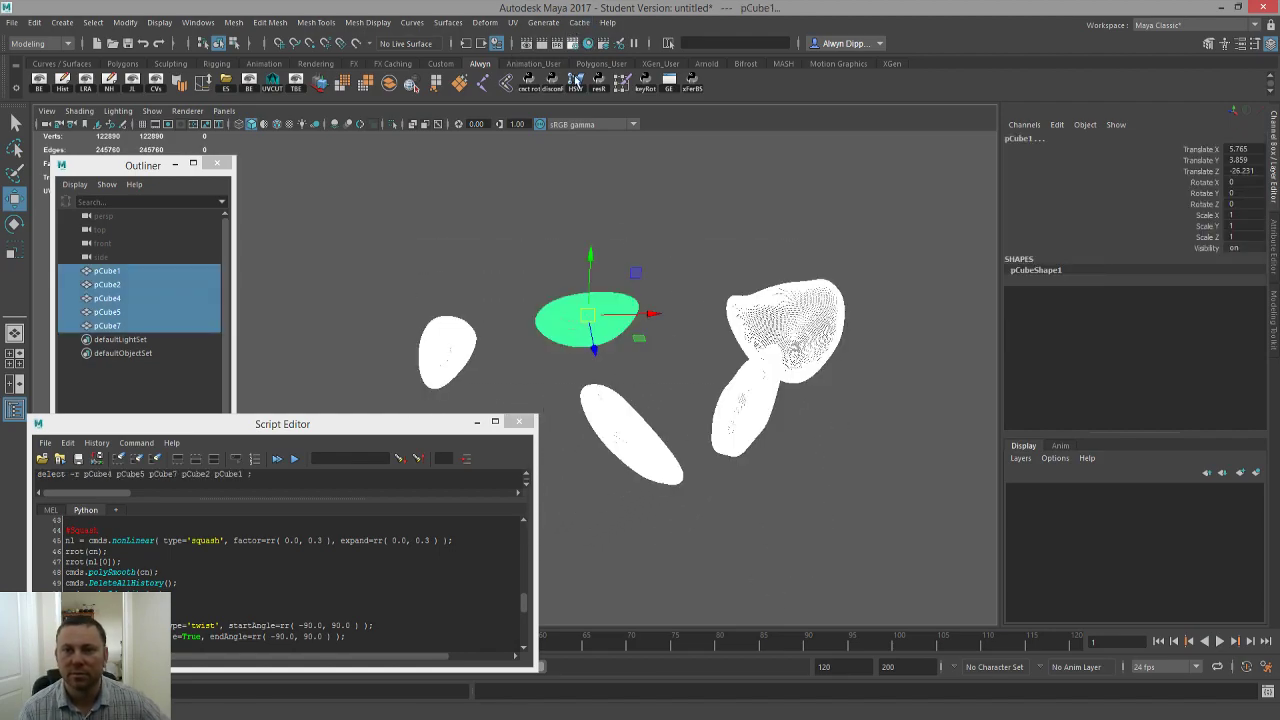
left_click(485, 22)
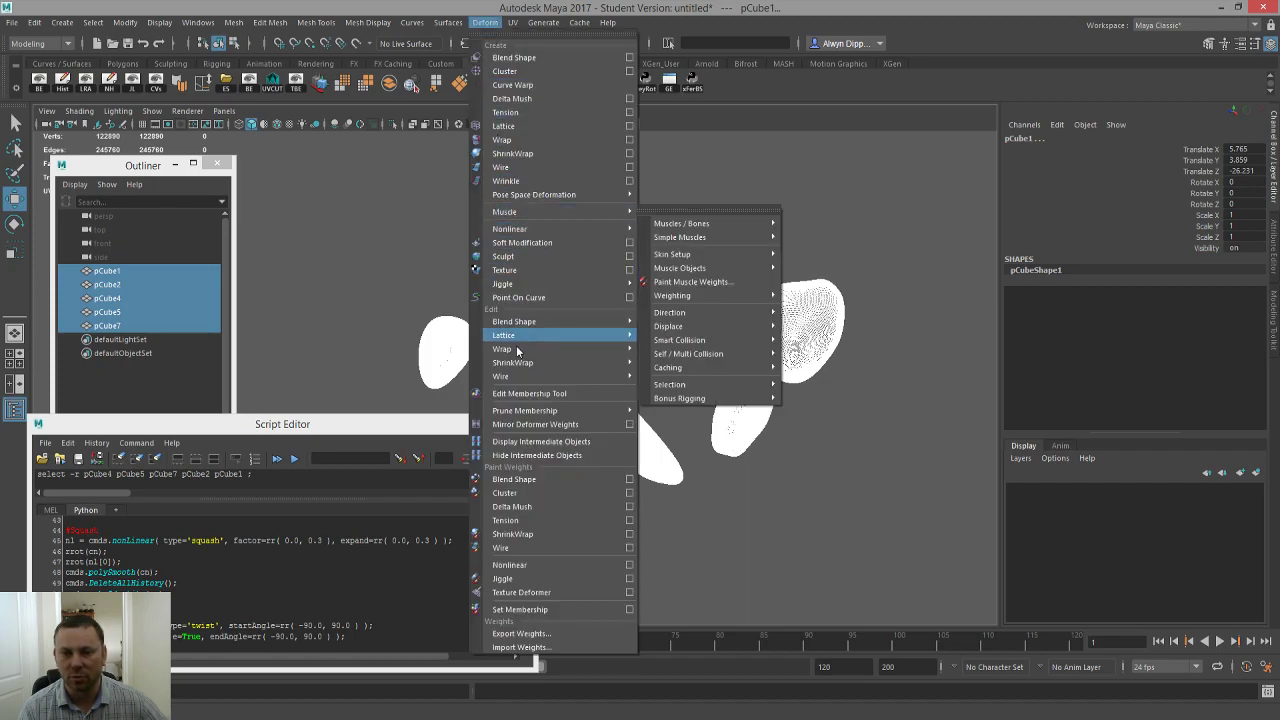
left_click(560, 268)
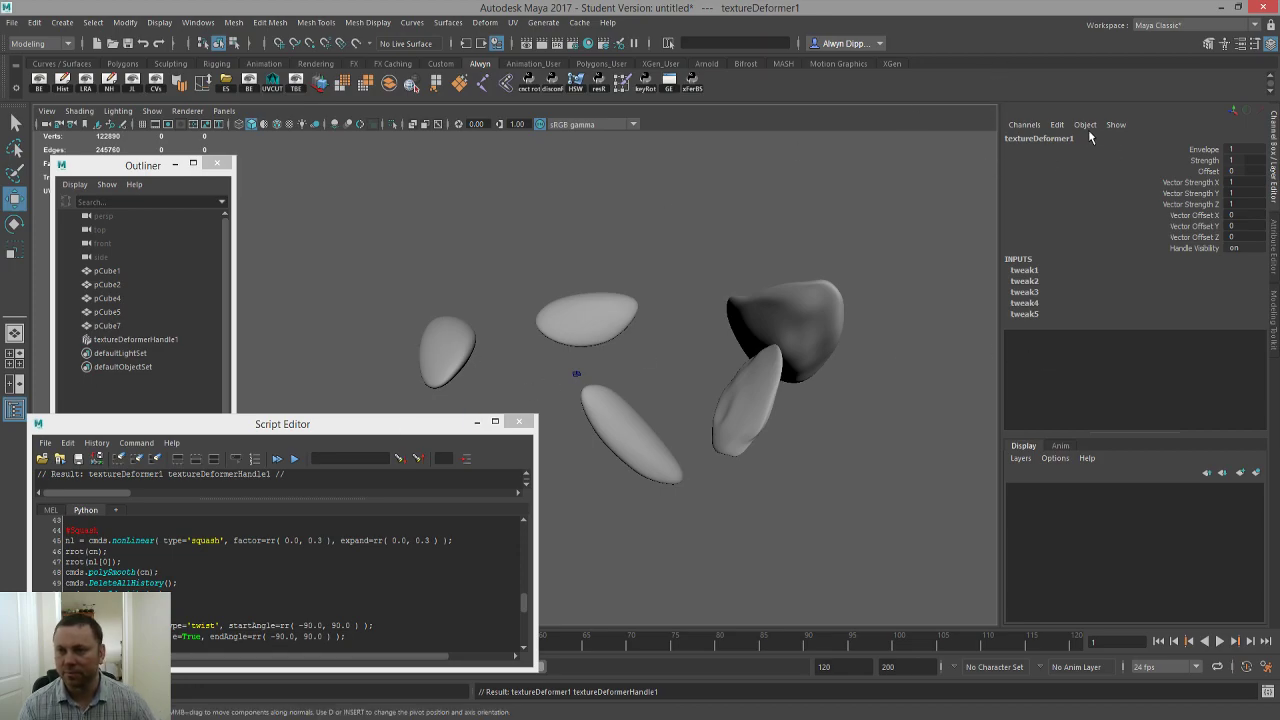
- Map a Noise texture to the texture deformer's Texture attribute to roughen the rock surfaces, then clear the selection
key("ctrl+a")
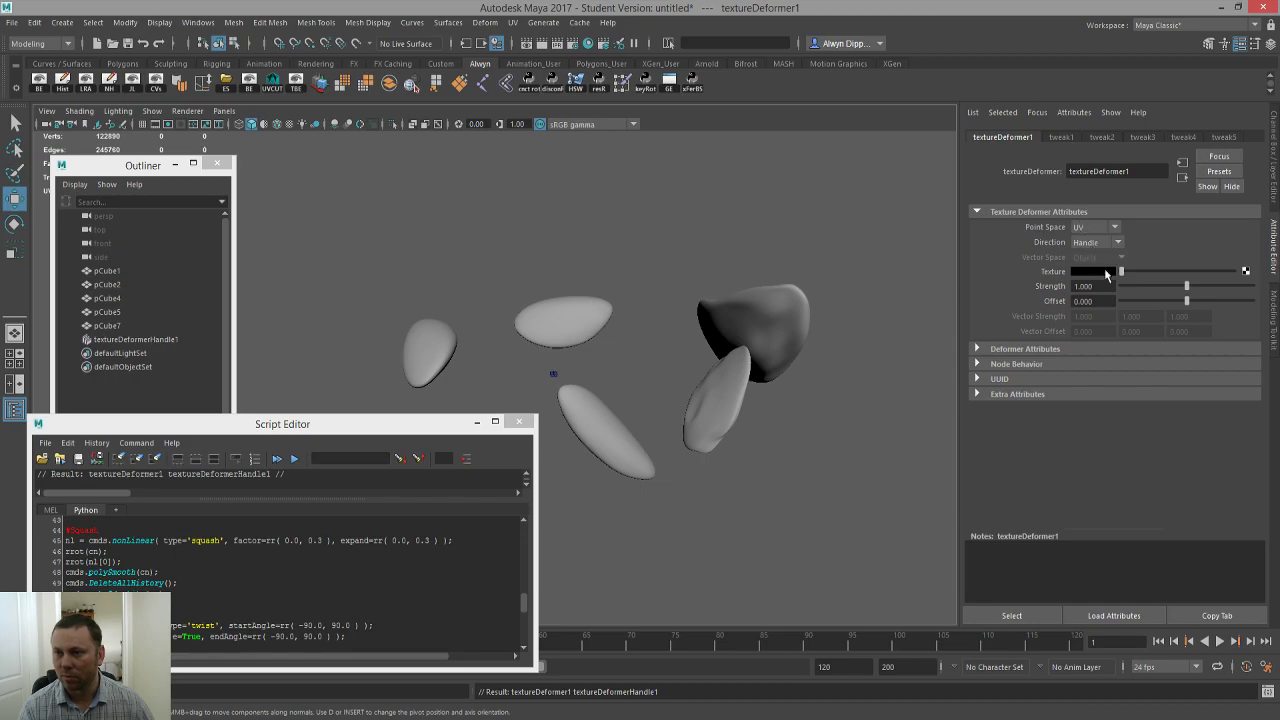
left_click(1245, 271)
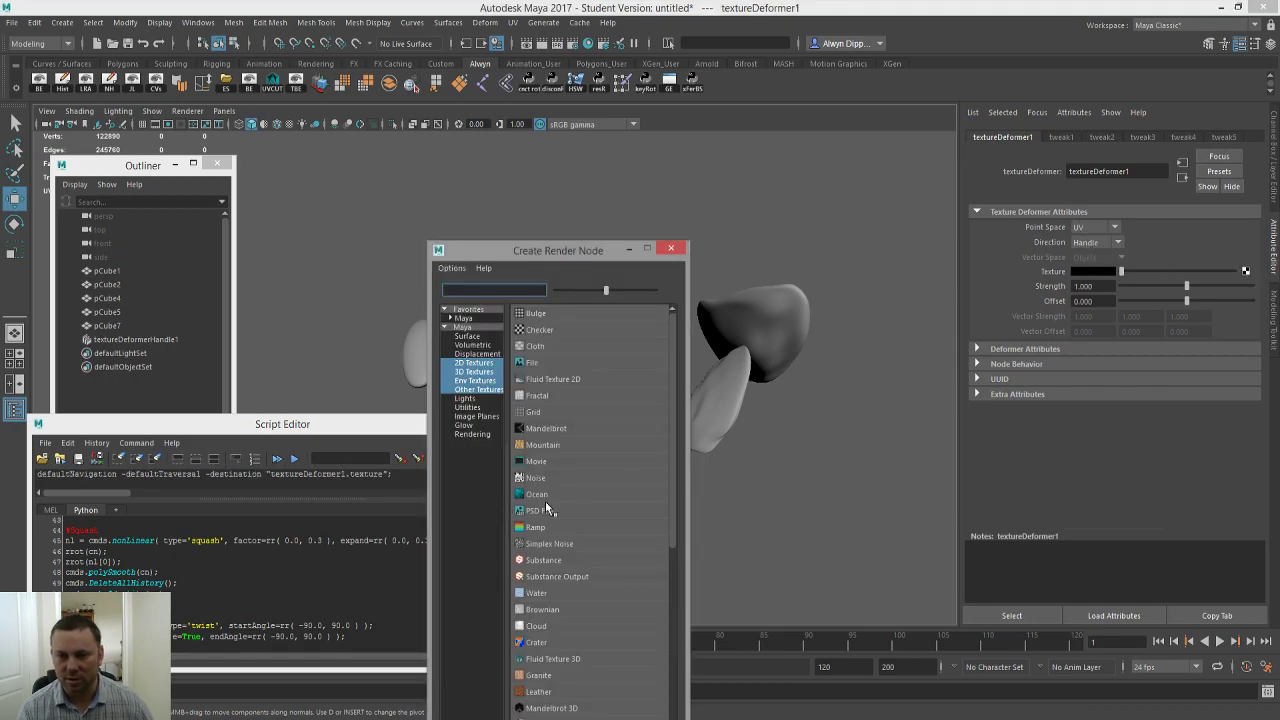
left_click(553, 477)
left_click_drag(705, 418, 845, 438, "alt")
left_click(777, 313)
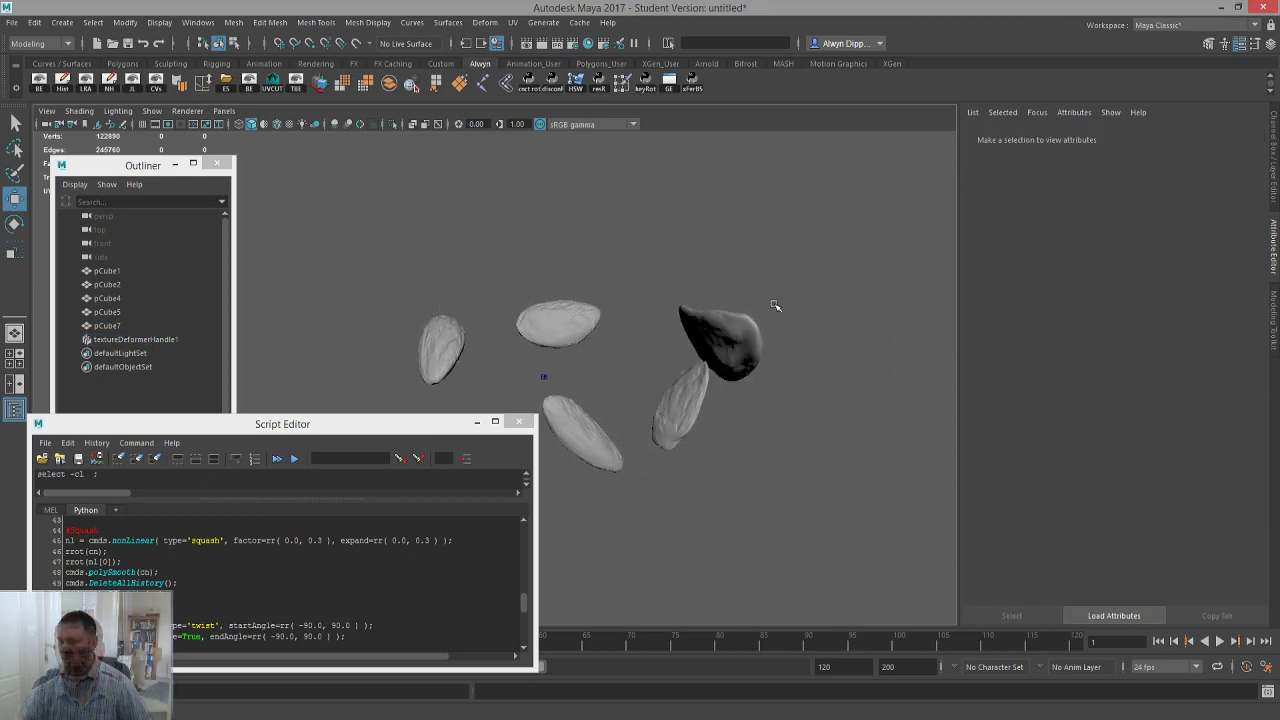
- Select all five noise-deformed rocks, apply a 50 percent polygon Reduce four times in a row, and deselect them
key("q")
left_click_drag(371, 263, 777, 466)
left_click(520, 325)
left_click(445, 345, "shift")
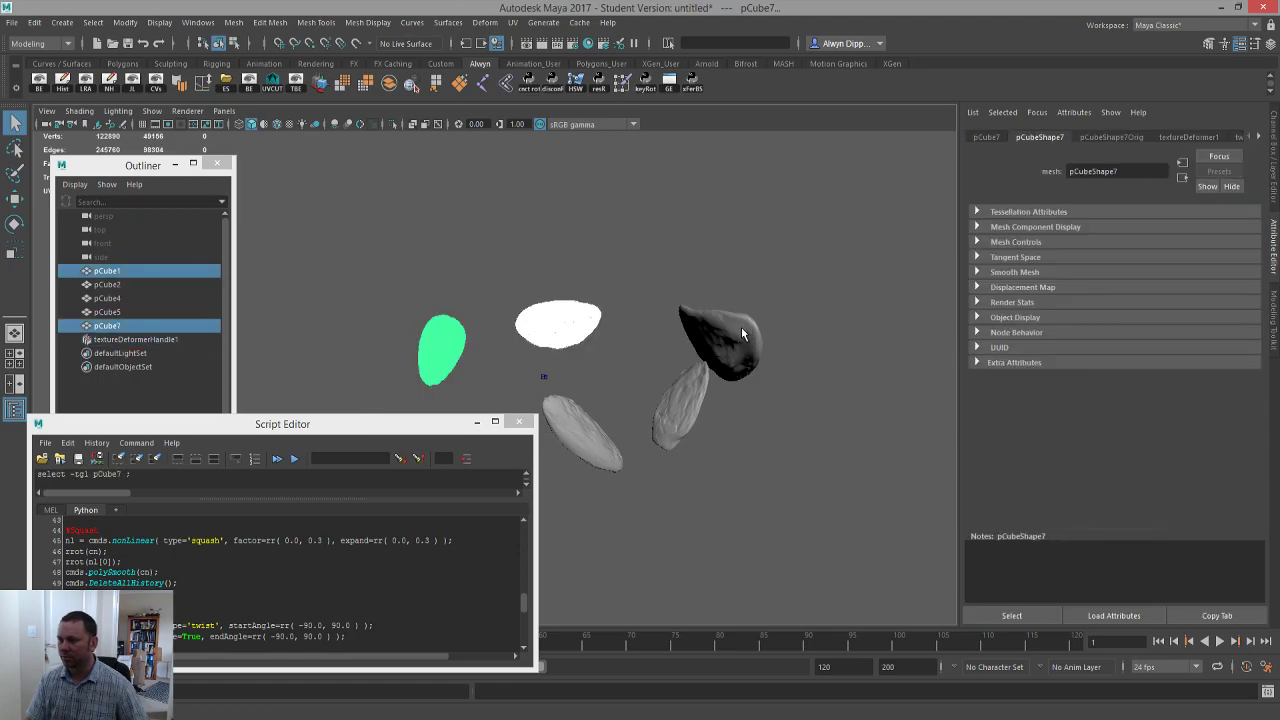
left_click(742, 337, "shift")
left_click(698, 383, "shift")
left_click(587, 428, "shift")
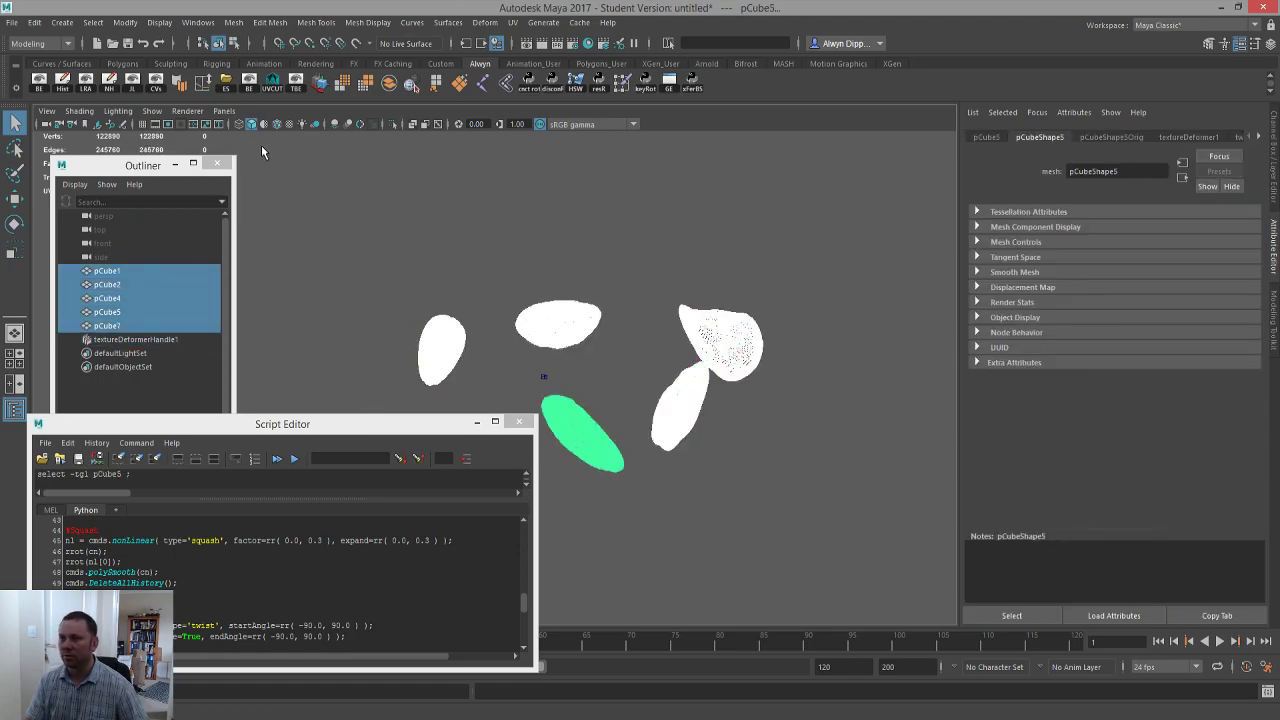
left_click(366, 85)
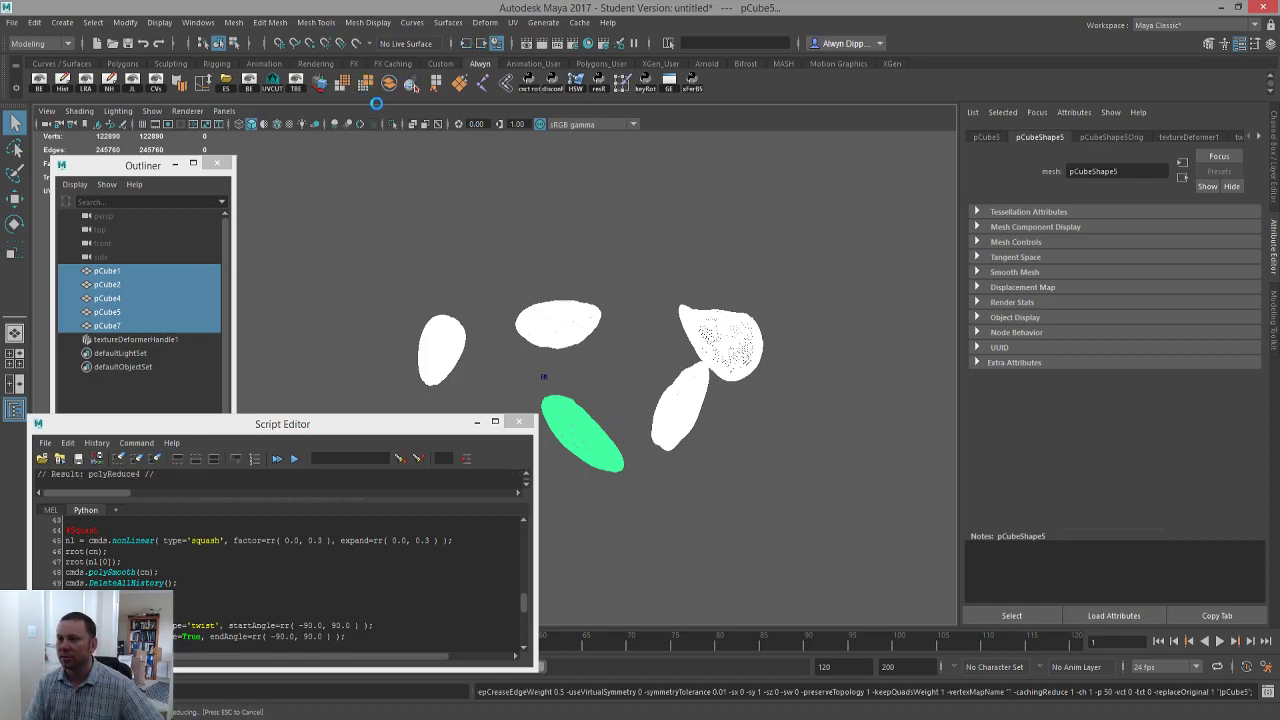
key("g")
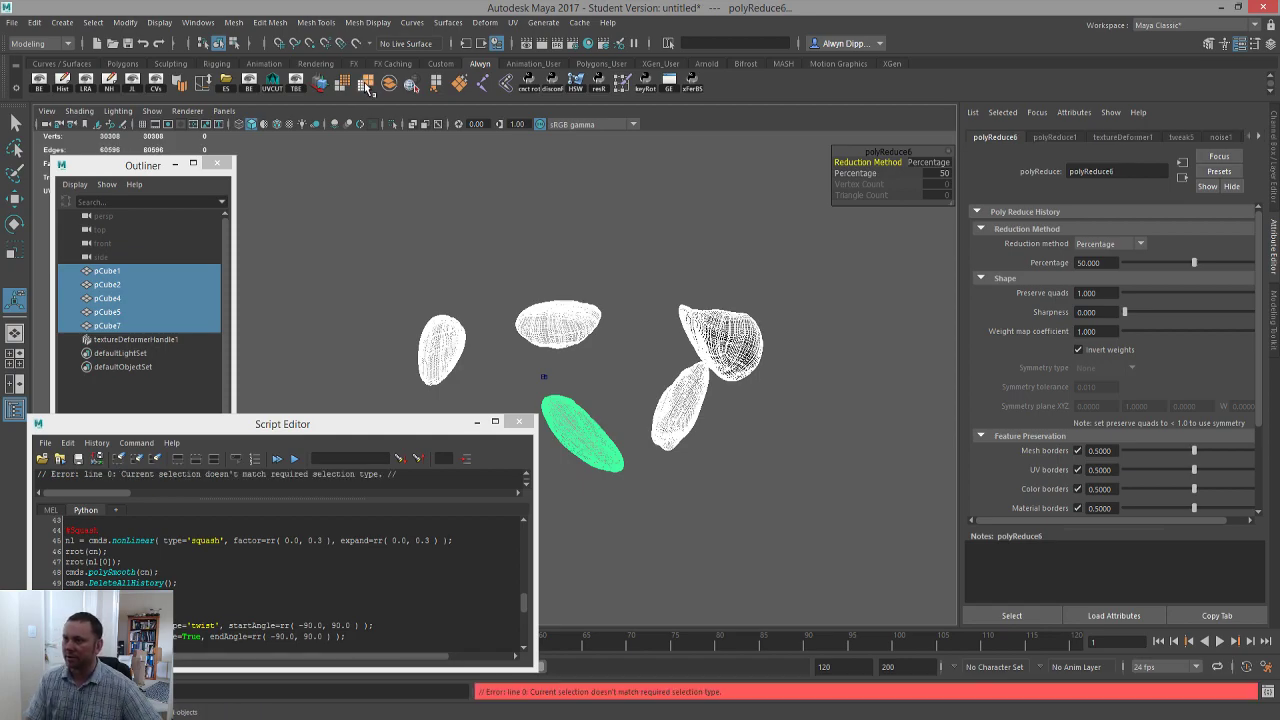
left_click(369, 83)
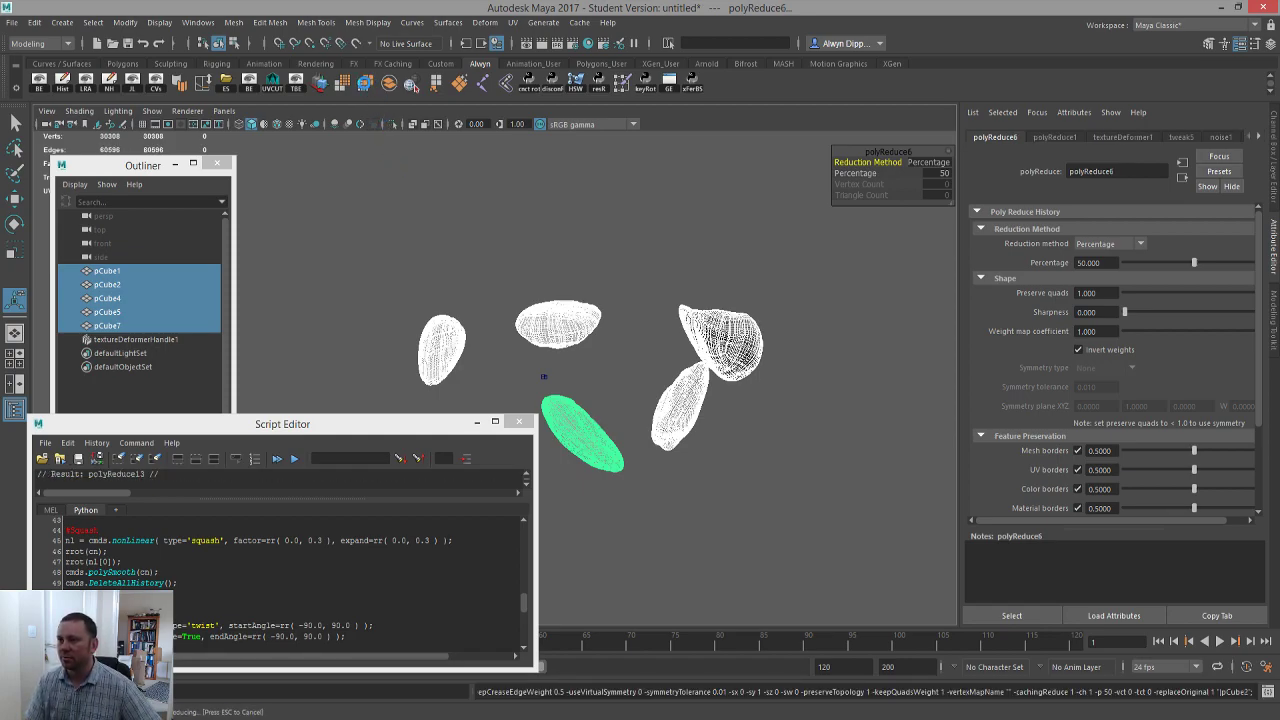
left_click(368, 85)
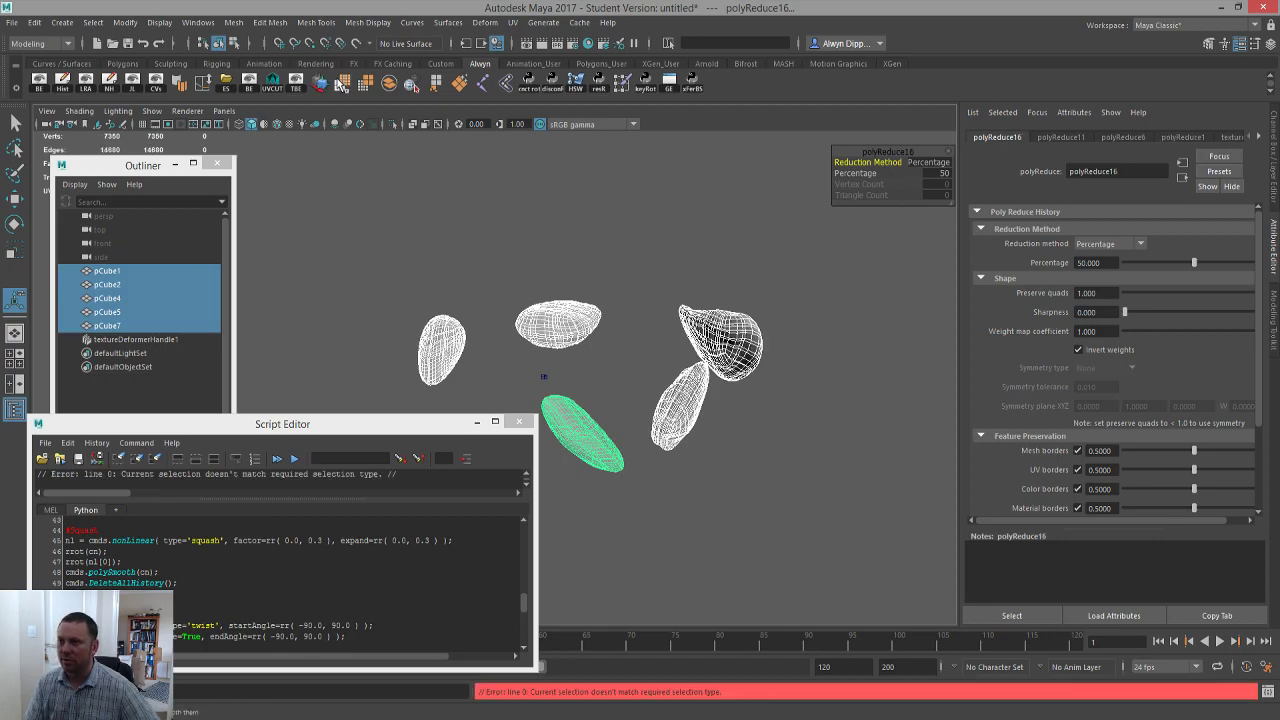
left_click(501, 303)
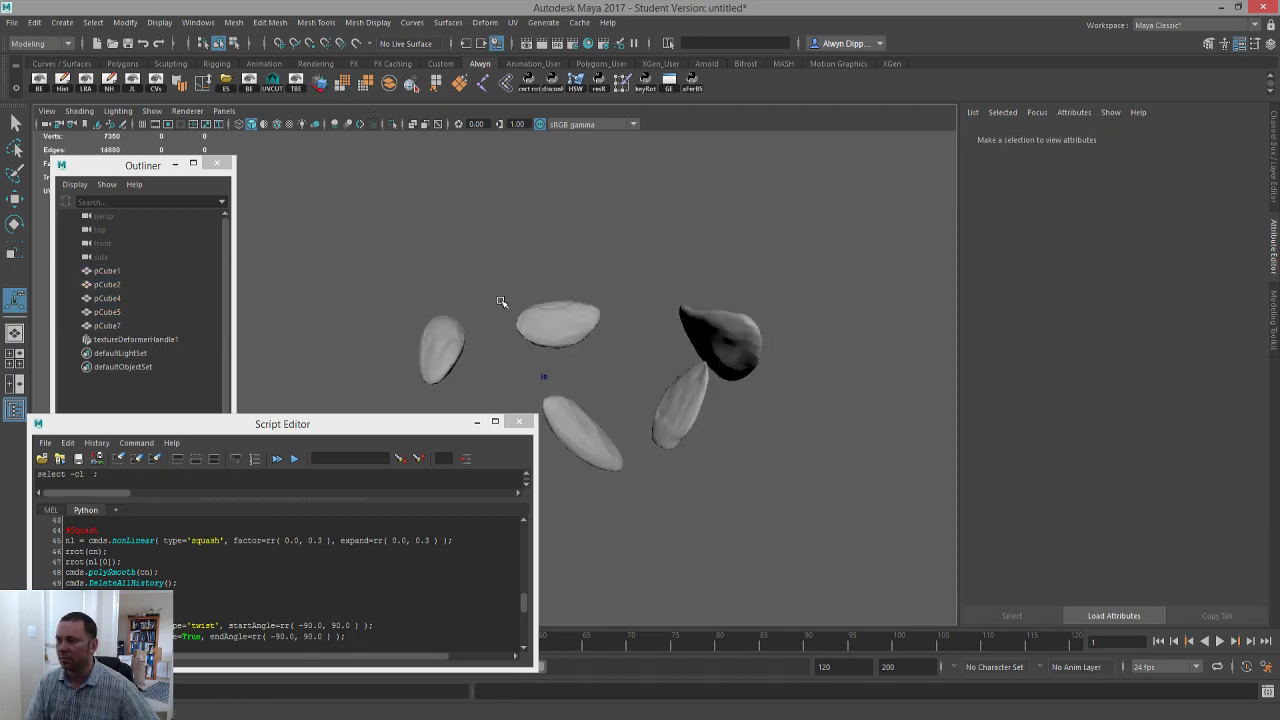
- Select the five reduced rocks and create a Blinn material in the Hypershade with a darker specular color and an eccentricity of 0.552
left_click(577, 320)
mouse_move(735, 383)
left_mouse_down("alt")
mouse_move(688, 357)
mouse_move(726, 374)
left_mouse_up("alt")
scroll(726, 374, "down", 3)
left_click_drag(436, 218, 838, 416)
left_click(590, 305)
left_click(432, 332, "shift")
left_click(603, 432, "shift")
left_click(734, 397, "shift")
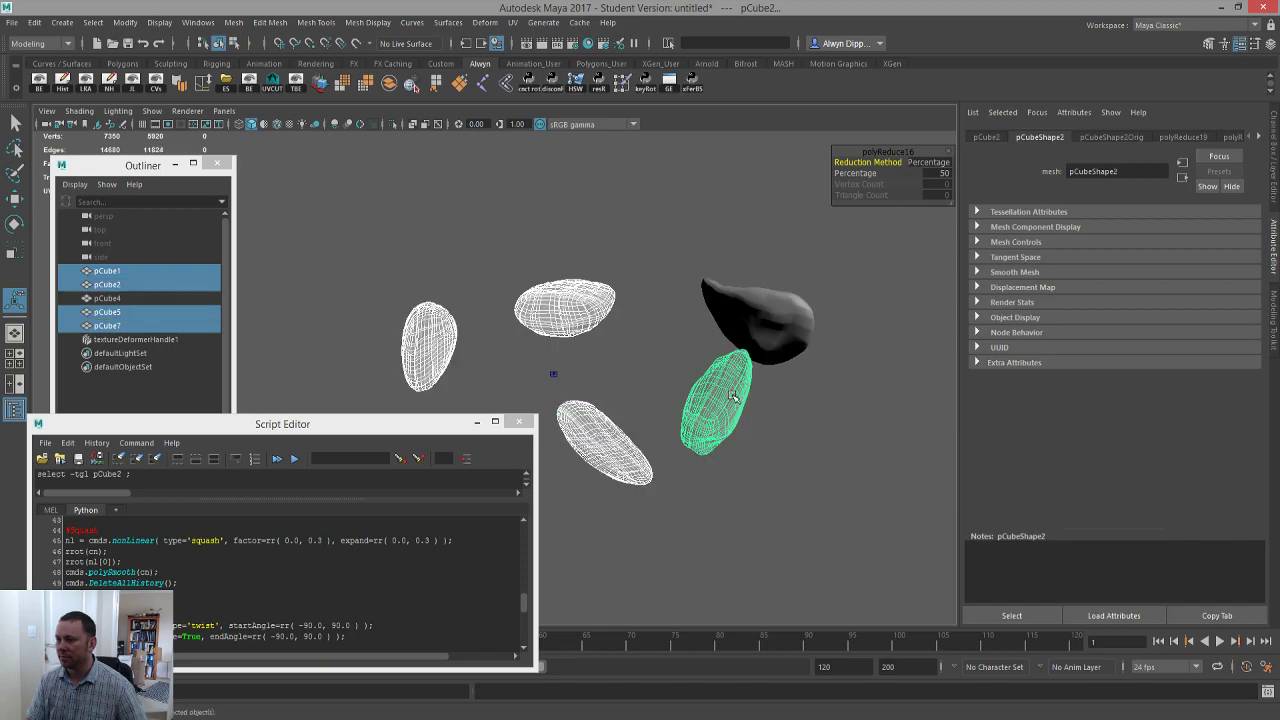
left_click(777, 326, "shift")
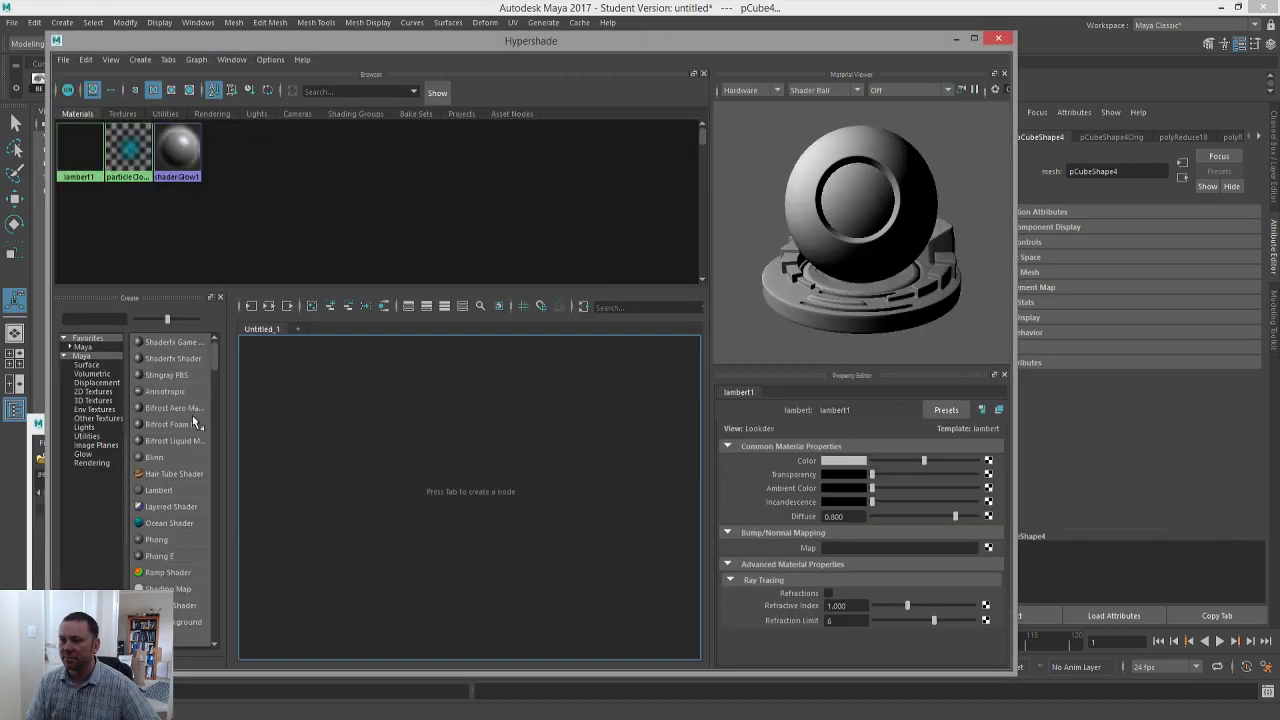
left_click(179, 458)
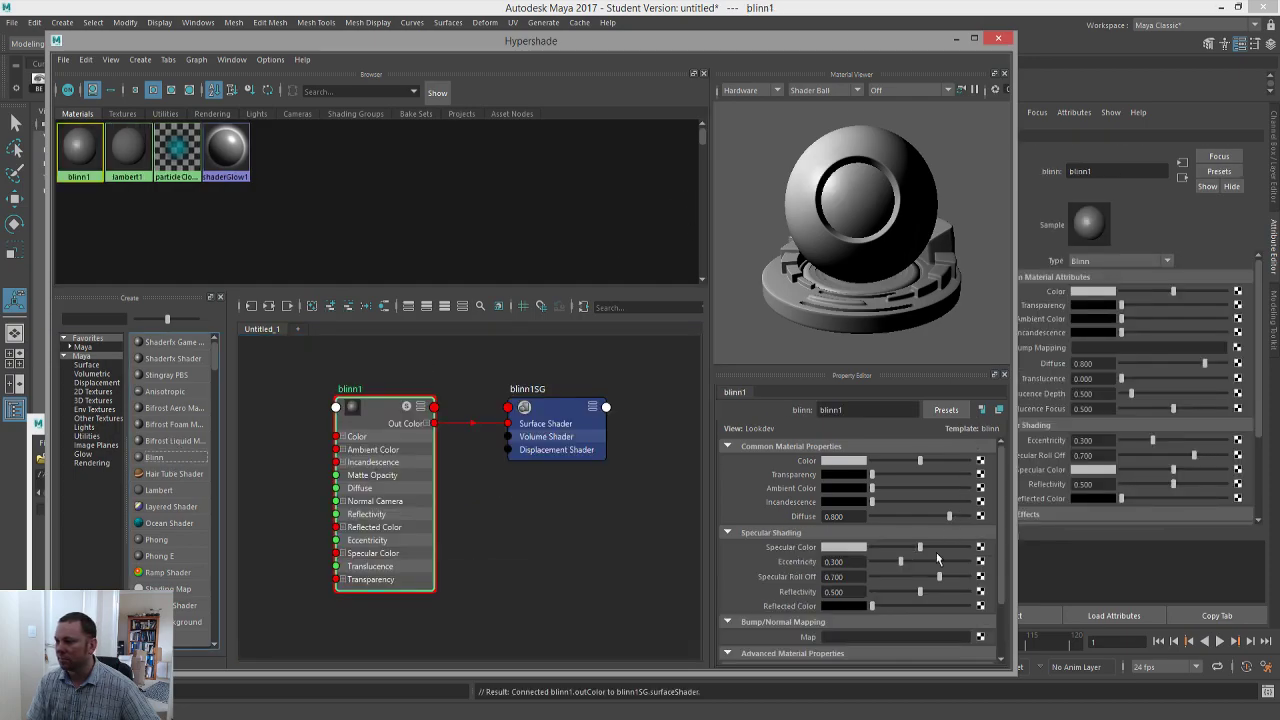
left_click_drag(921, 549, 878, 549)
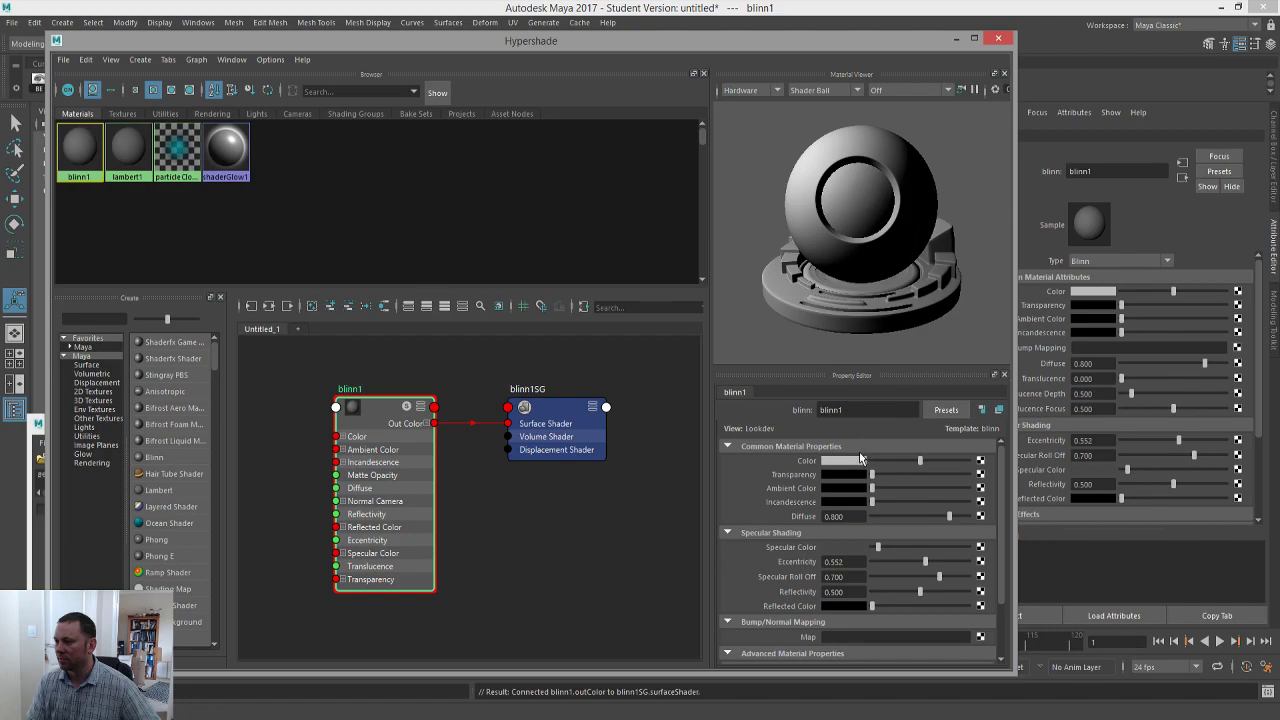
- Map a File texture using Rock.png from the project's images folder to the Blinn's color, then close the Hypershade
left_click(980, 461)
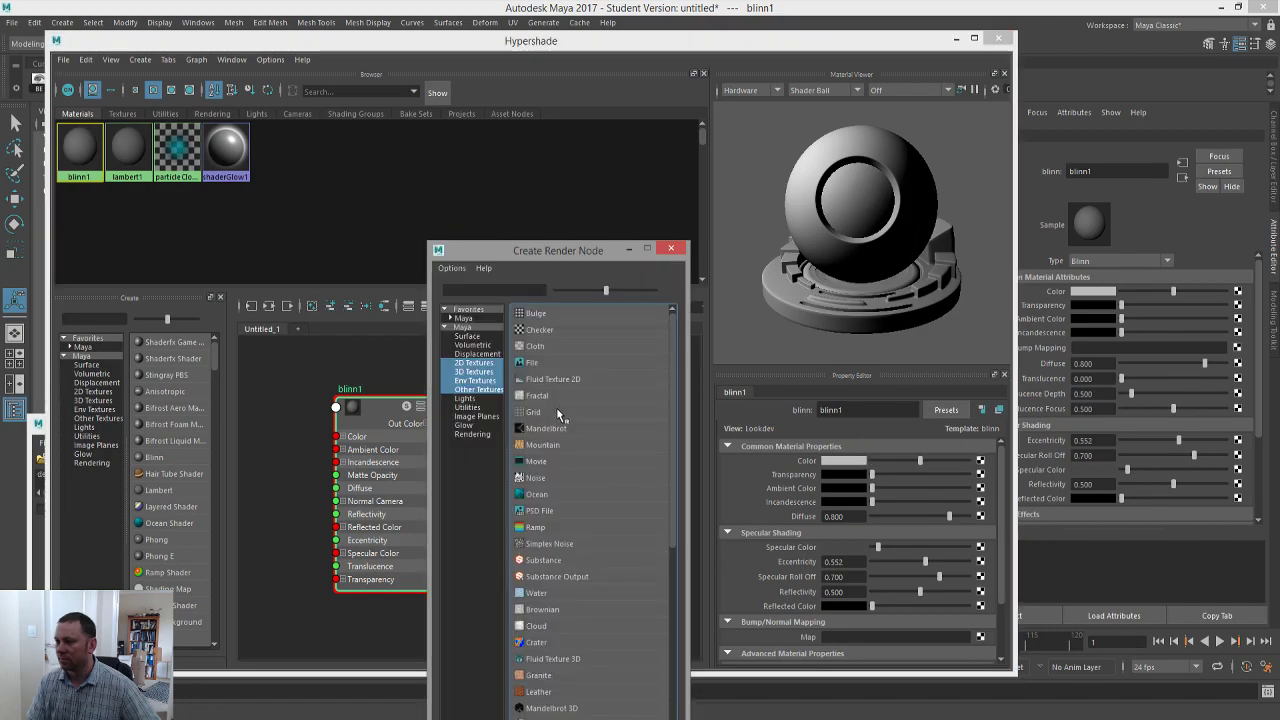
left_click(562, 362)
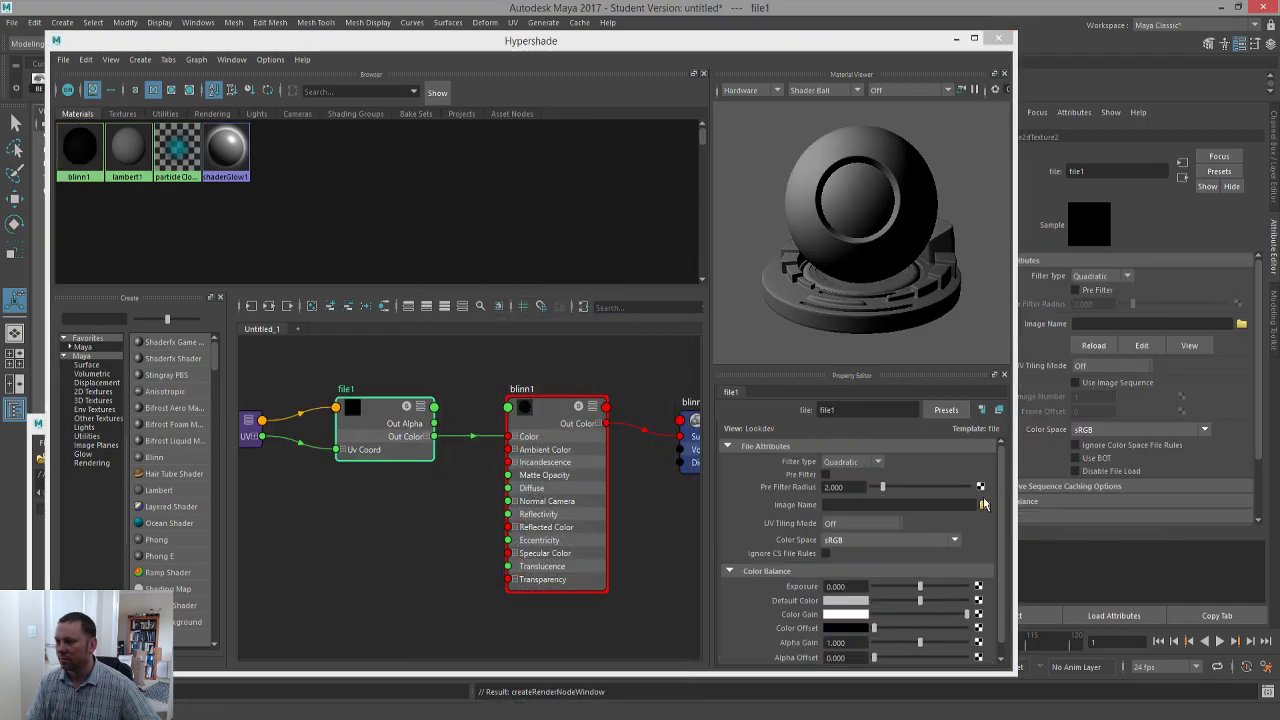
left_click(984, 504)
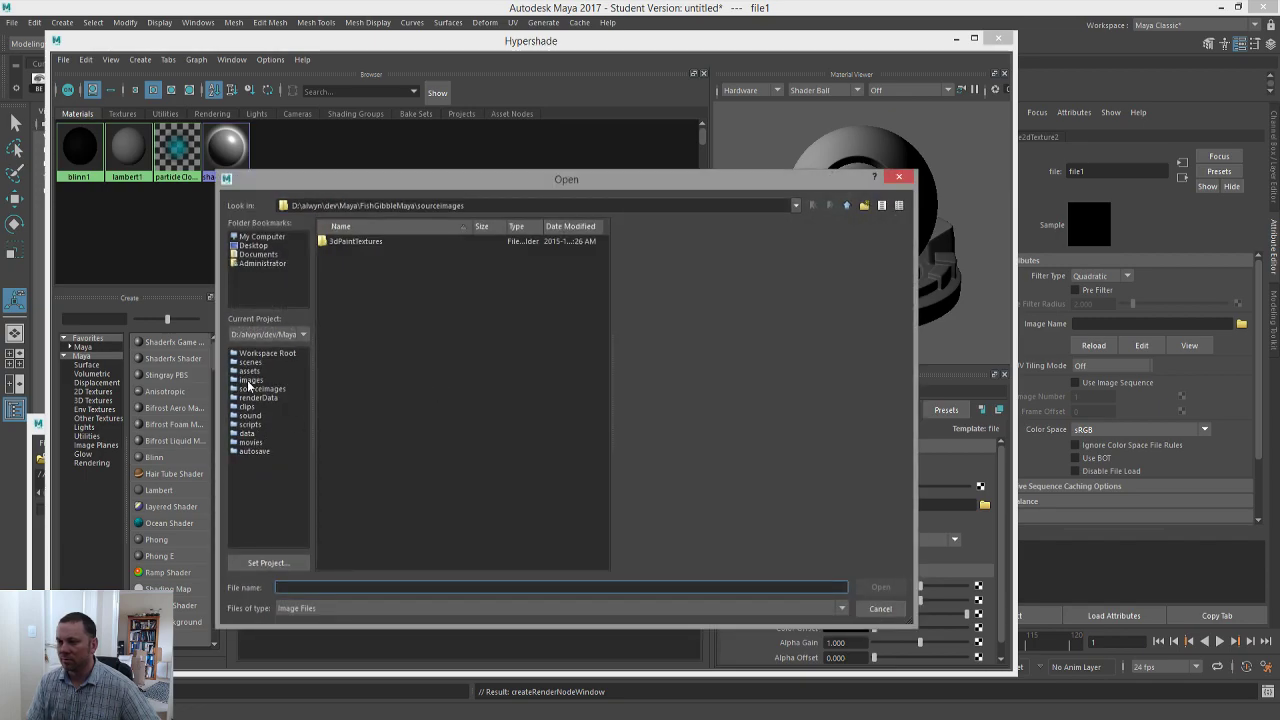
left_click(250, 380)
scroll(413, 407, "down", 4)
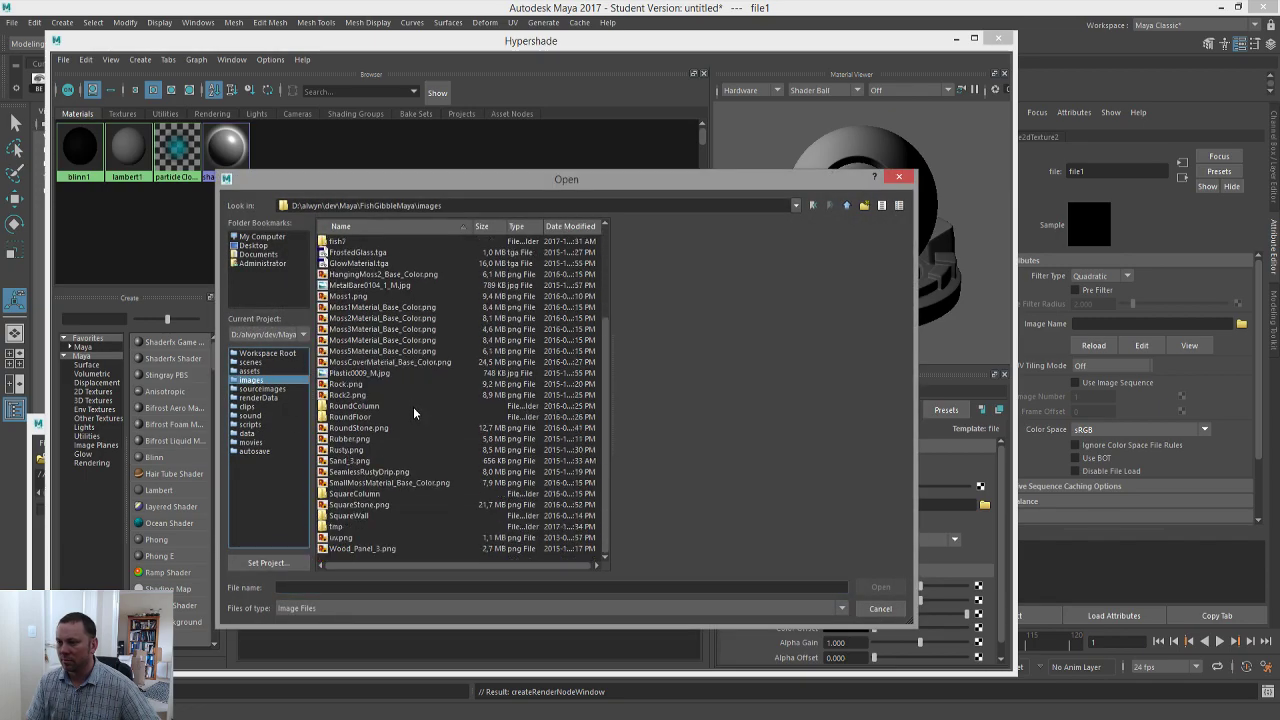
left_click(346, 385)
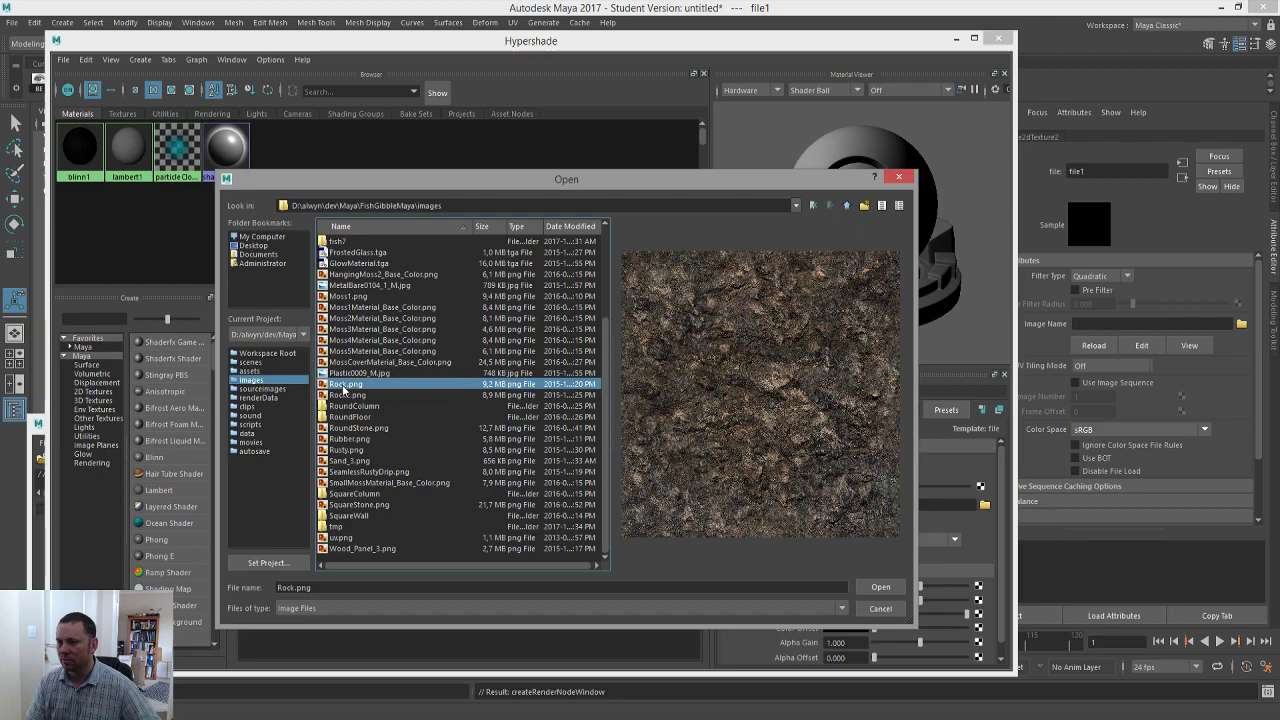
double_click(348, 386)
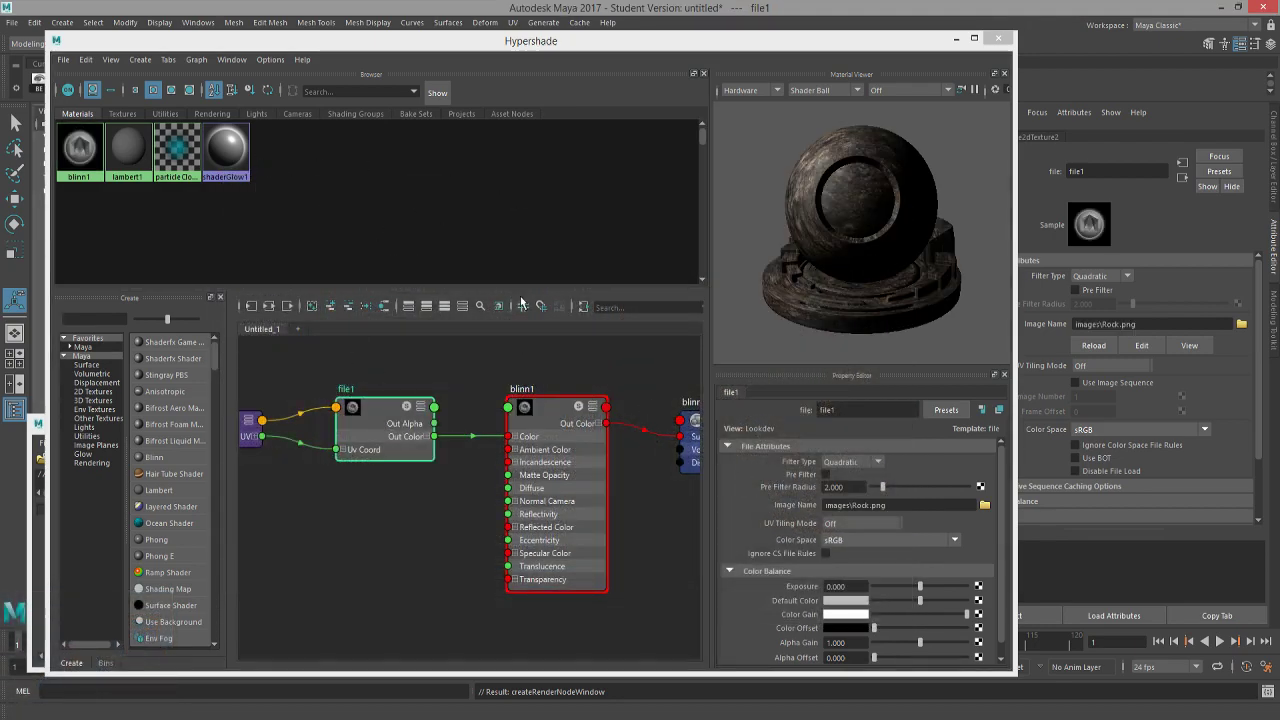
left_click(998, 38)
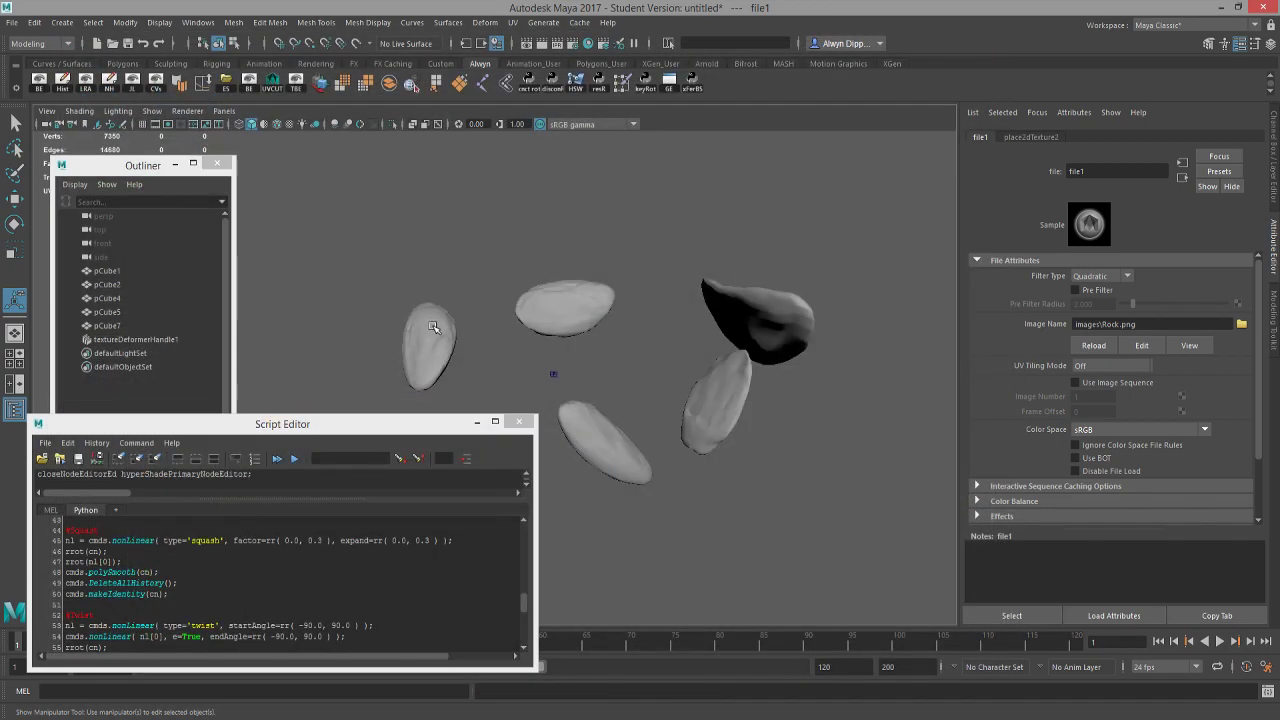
- Select all five rocks and assign the existing Blinn material with the Rock.png texture to them
left_click(430, 343)
left_click(565, 307, "shift")
left_click(757, 318, "shift")
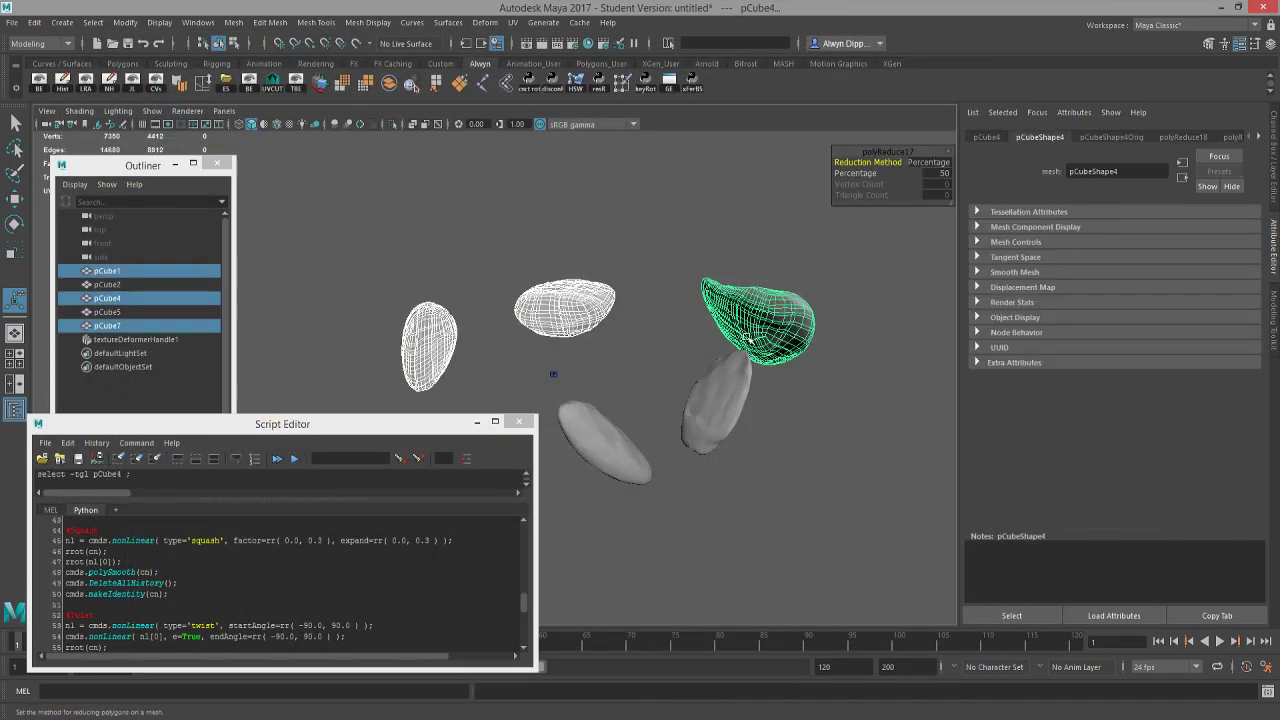
left_click(715, 400, "shift")
left_click(582, 438, "shift")
mouse_move(707, 349)
right_mouse_down()
mouse_move(718, 712)
mouse_move(800, 710)
right_mouse_up()
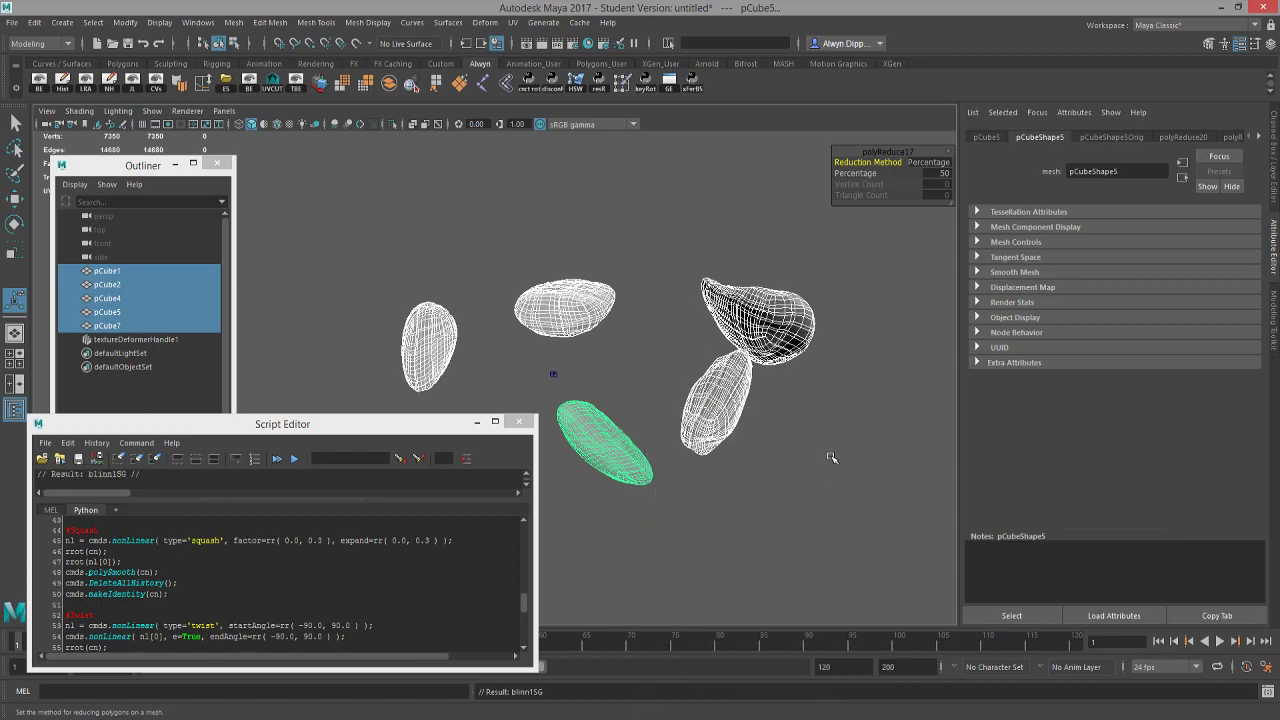
- Clear the selection and switch the viewport to textured display to inspect the rocks
left_click(713, 430)
key("6")
scroll(689, 437, "up", 4)
mouse_move(689, 437)
left_mouse_down("alt")
mouse_move(651, 403)
mouse_move(686, 409)
mouse_move(688, 396)
mouse_move(543, 289)
left_mouse_up("alt")
scroll(688, 396, "down", 4)
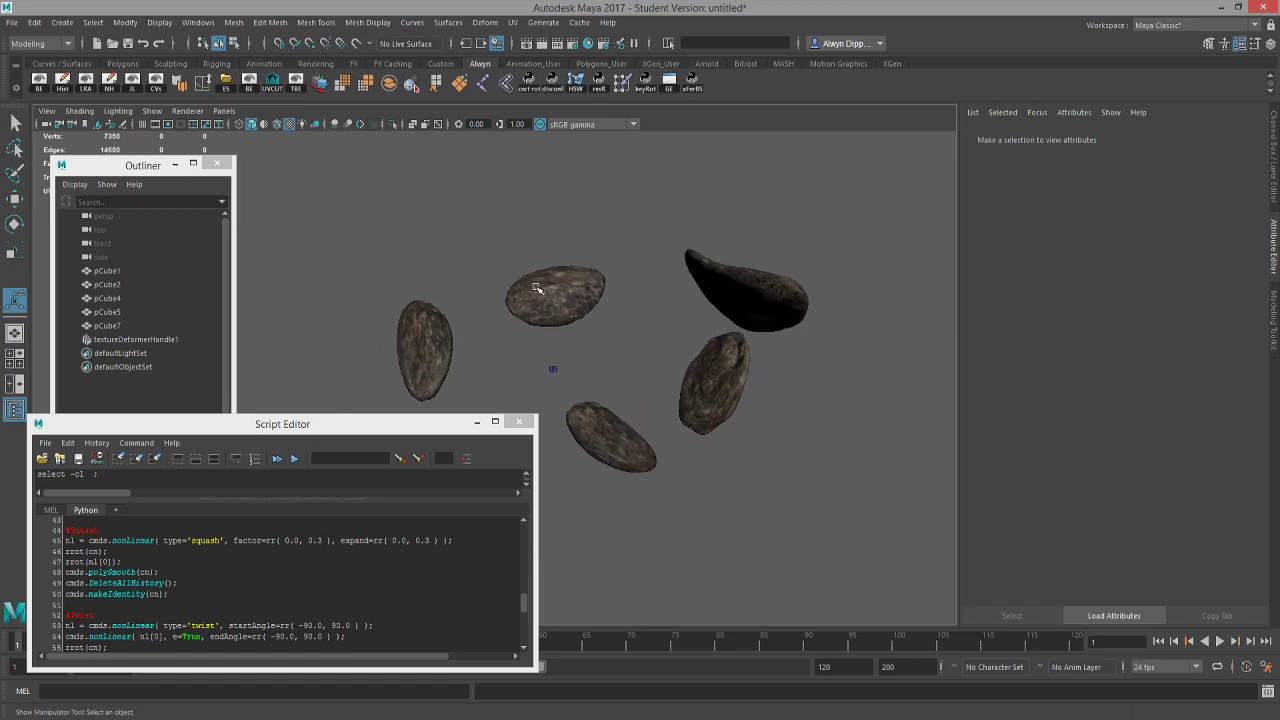
- Apply a planar UV projection to the pCube1 rock and repeat it on the pCube7 rock
left_click(537, 288)
left_click(512, 22)
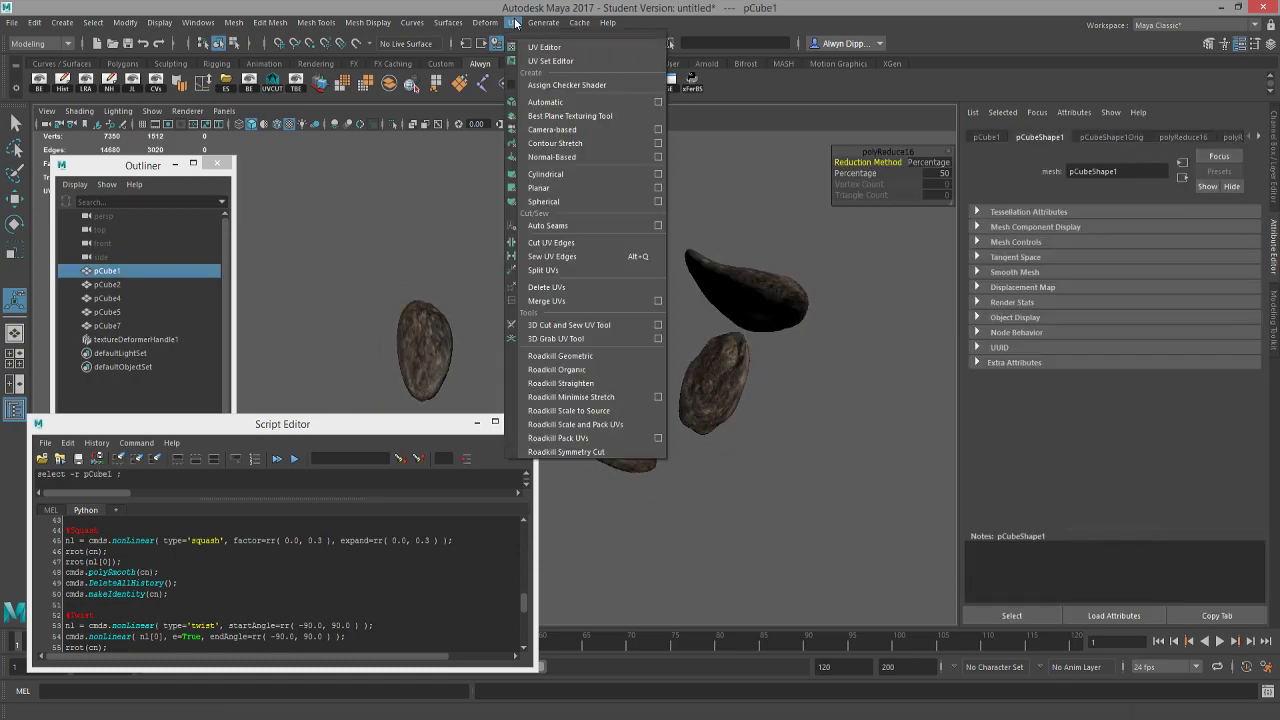
left_click(583, 187)
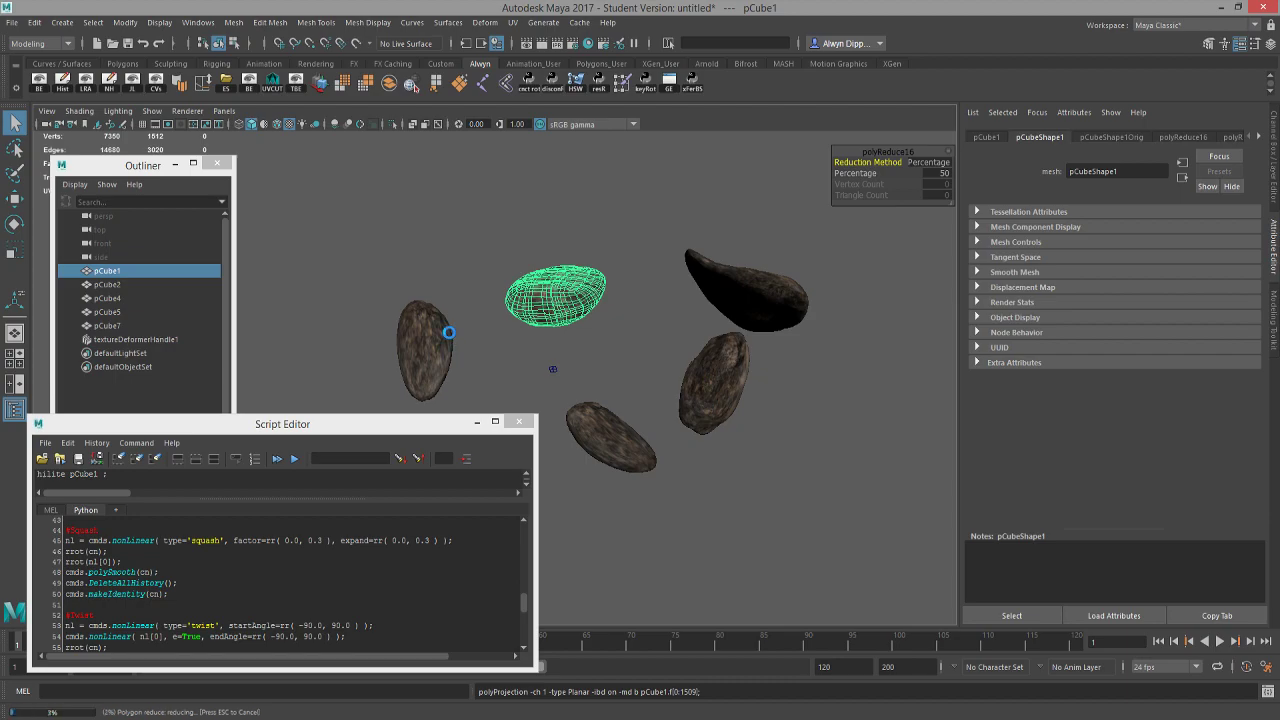
key("q")
left_click(433, 335)
key("g")
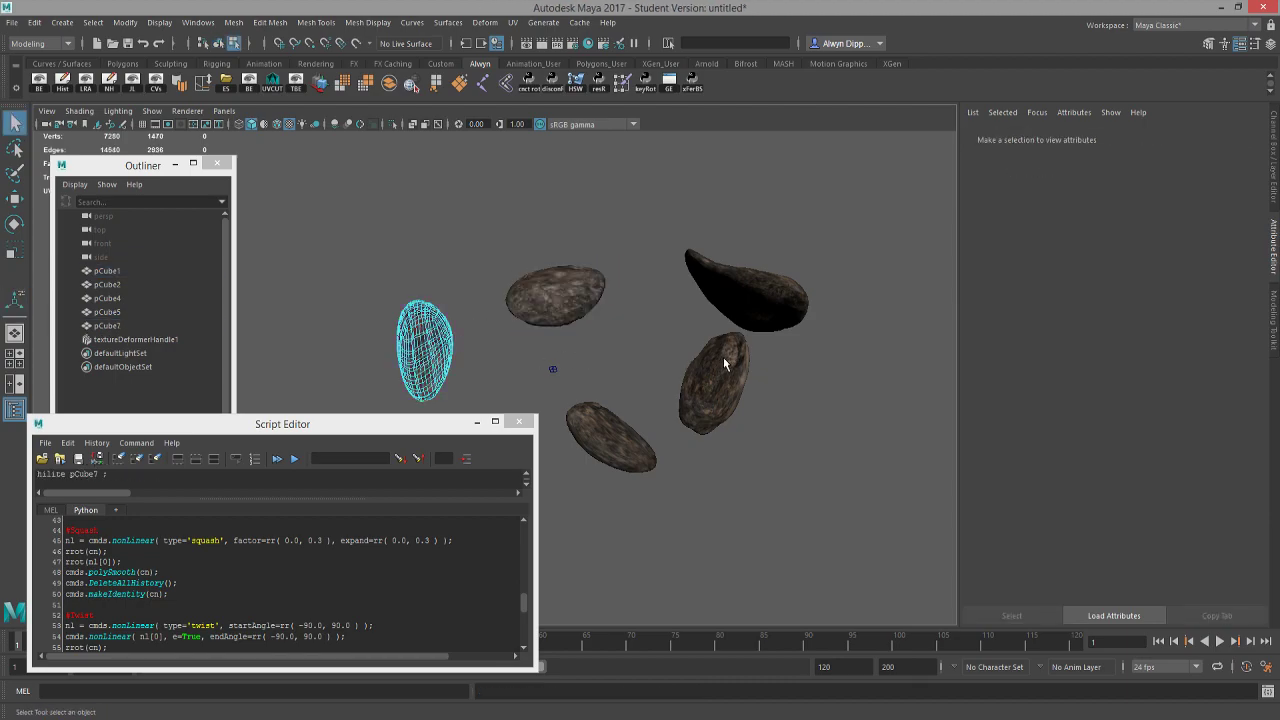
key("F8")
key("g")
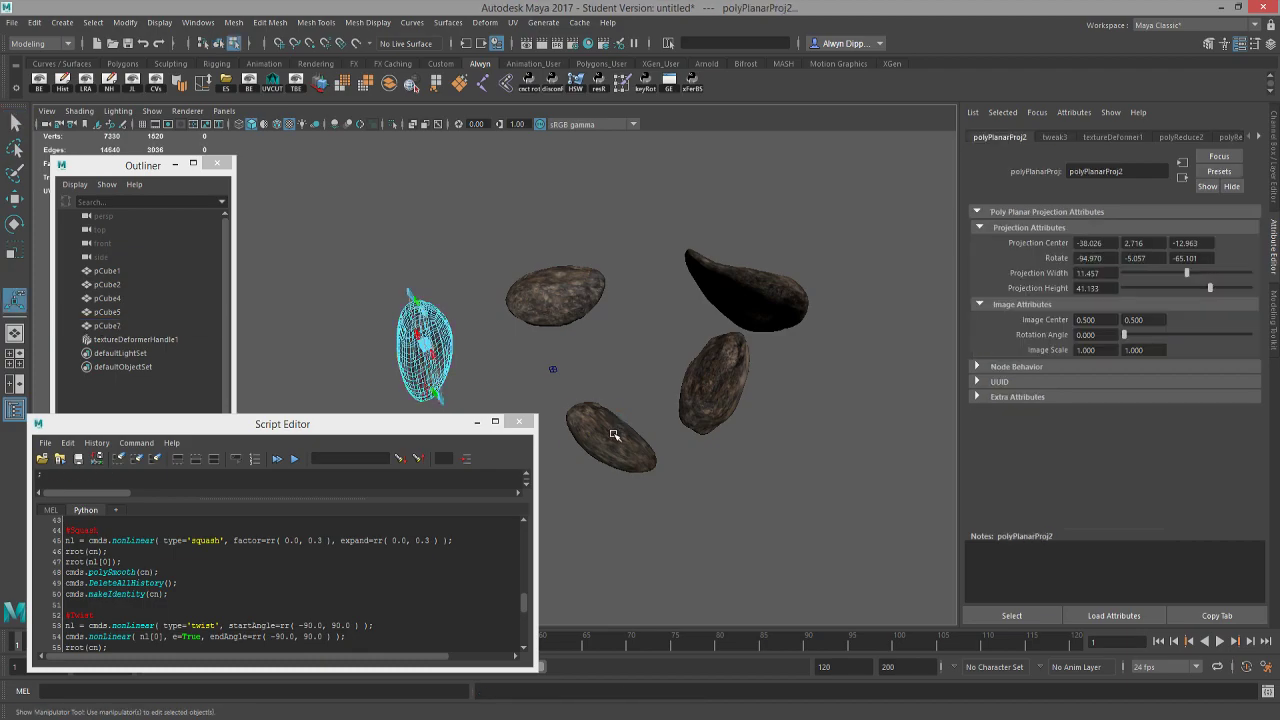
- Repeat the planar UV projection on the pCube5, pCube2 and pCube4 rocks, one at a time
key("q")
left_click(616, 436)
key("g")
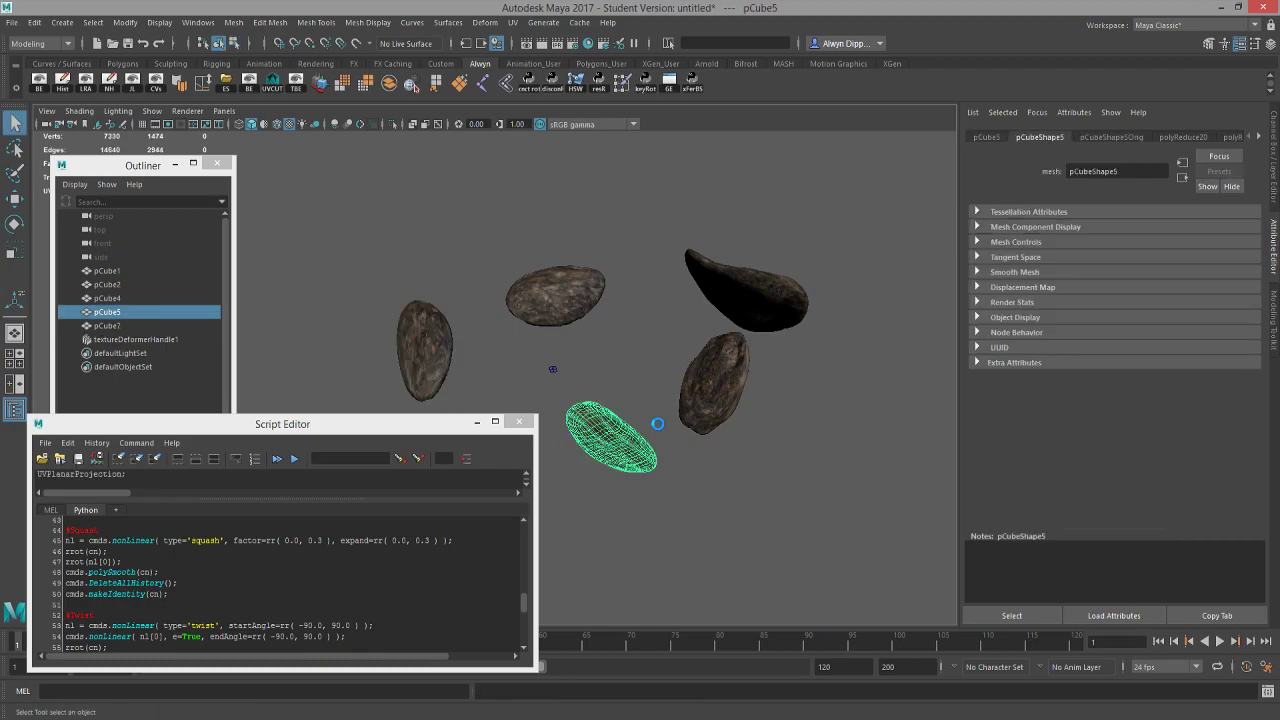
key("q")
left_click(712, 398)
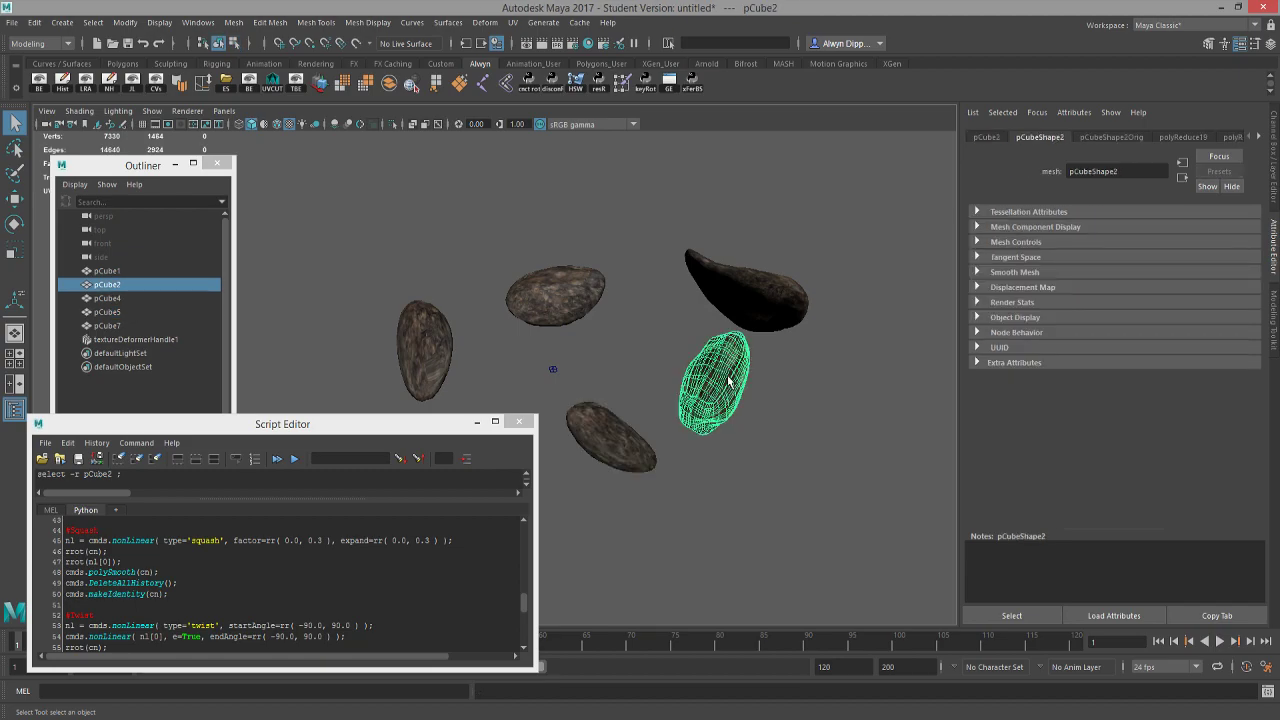
key("g")
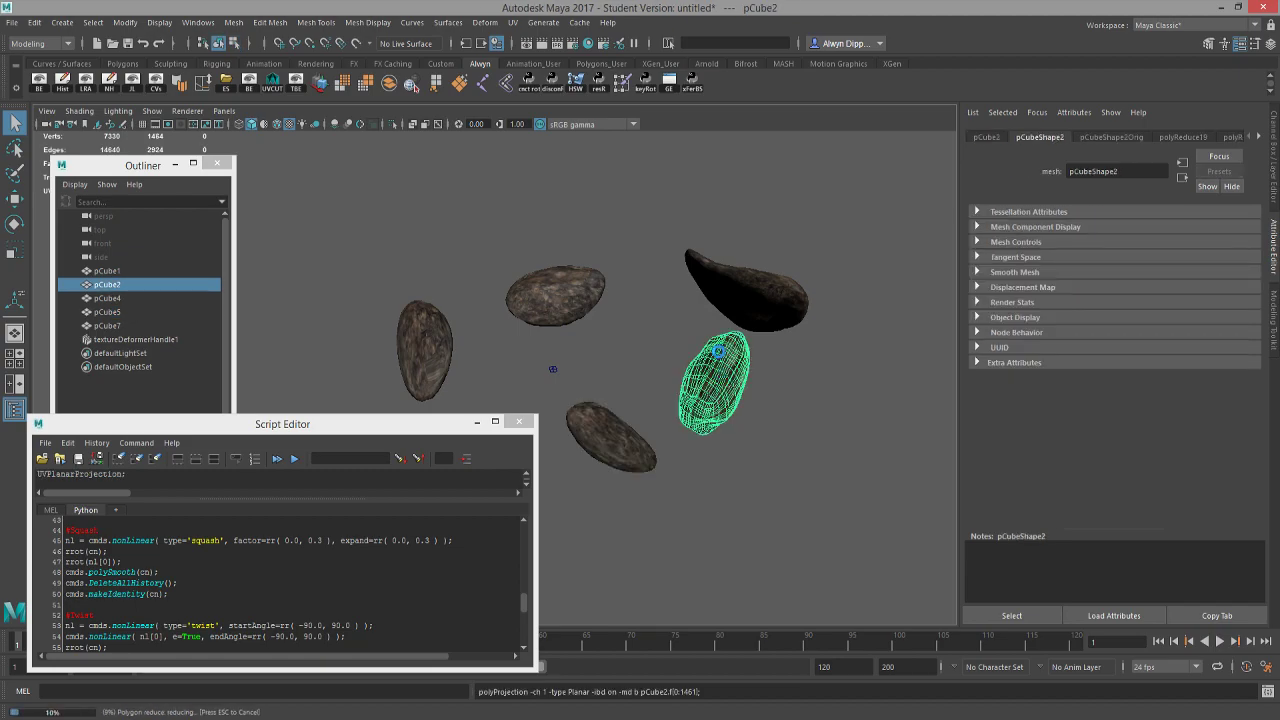
key("q")
left_click(755, 288)
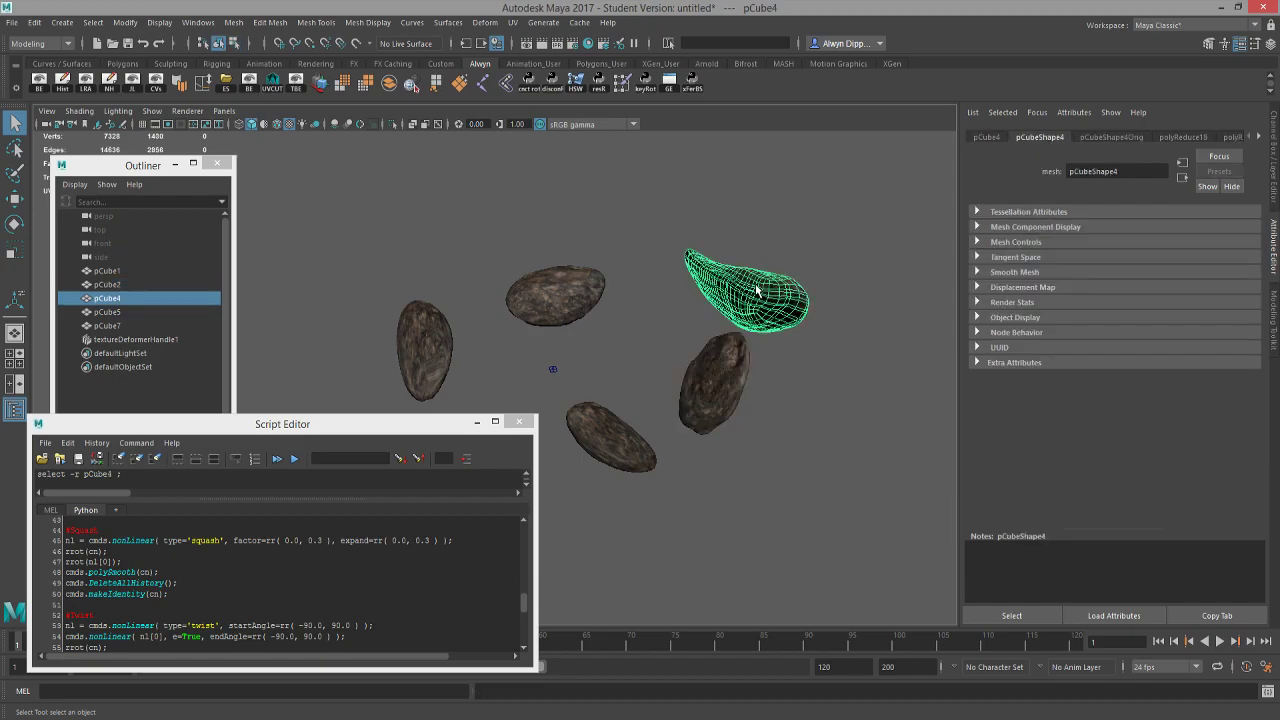
key("g")
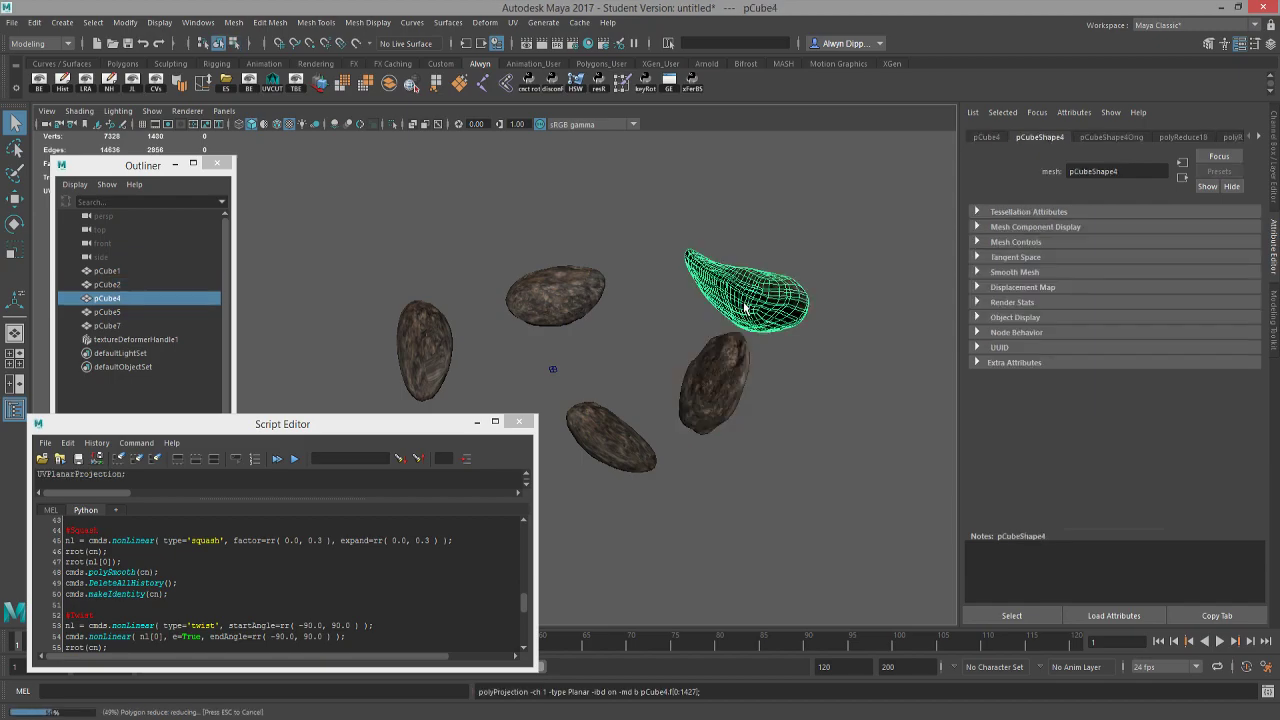
- Select an edge loop around the pCube4 rock and try cutting and unfolding its UVs along that seam
key("q")
left_click(751, 306)
scroll(751, 306, "up", 3)
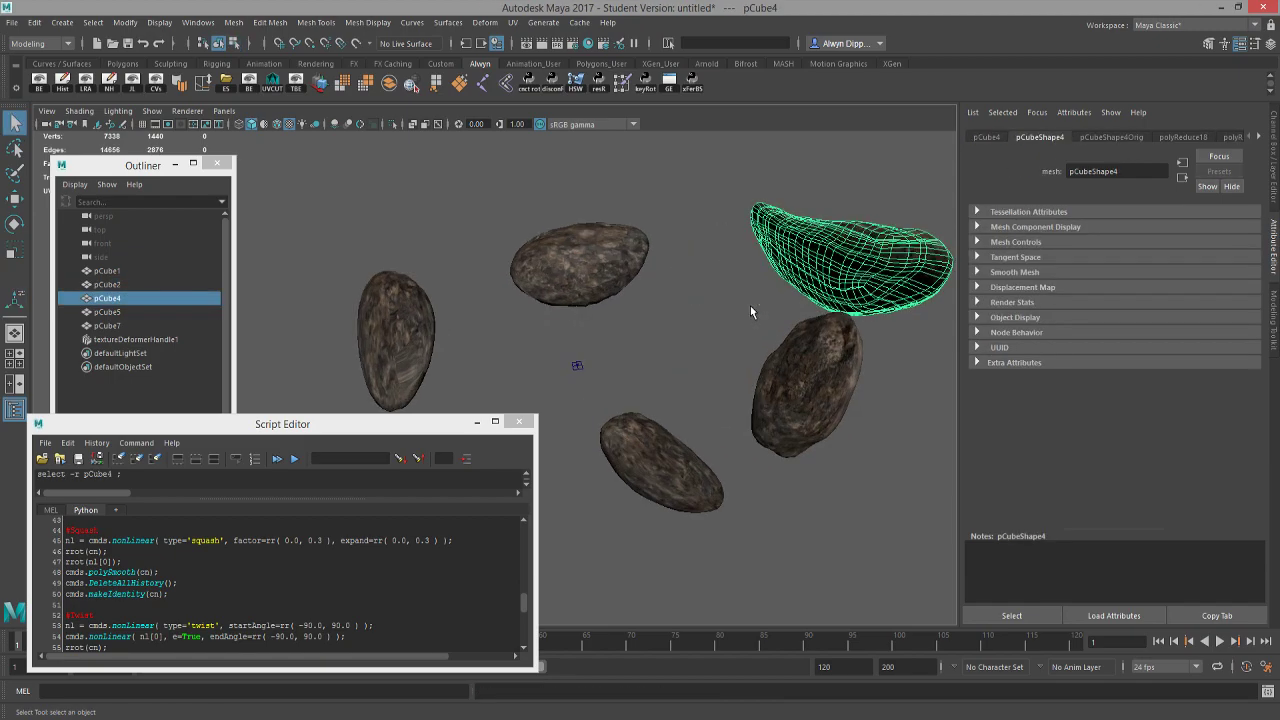
scroll(777, 299, "up", 4)
key("F11")
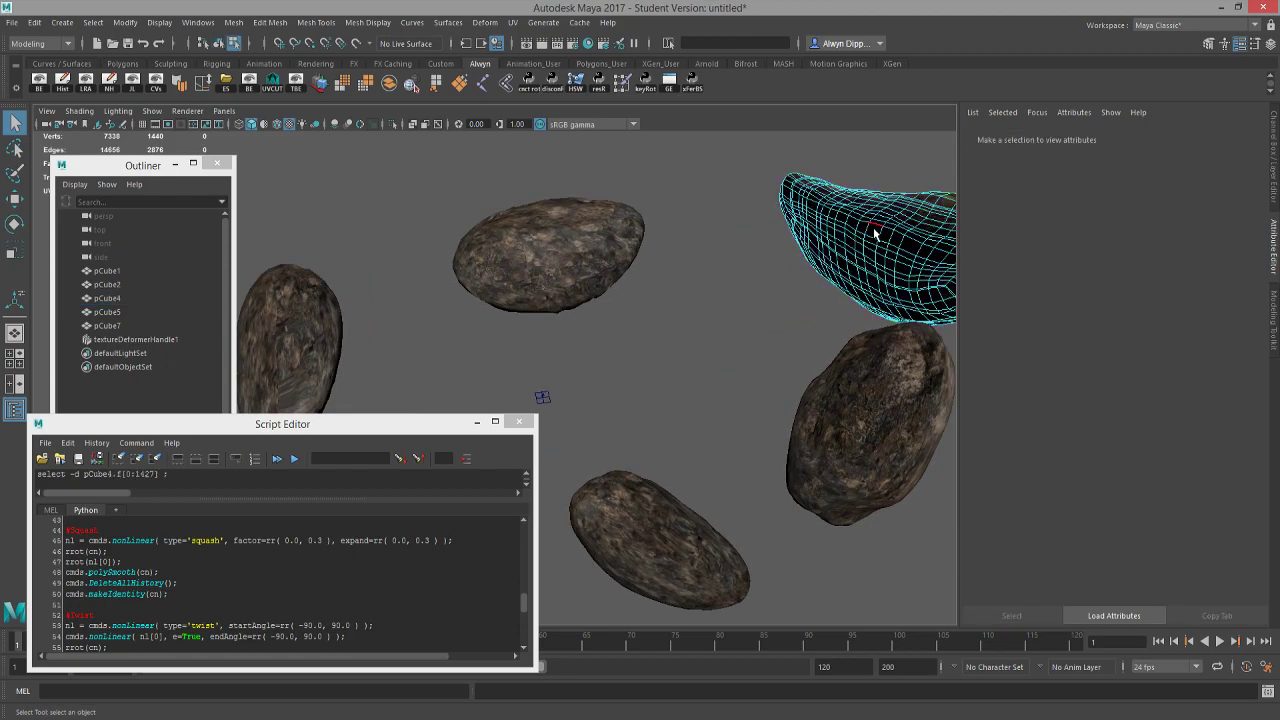
double_click(880, 230)
left_click_drag(880, 230, 706, 362, "alt")
key("g")
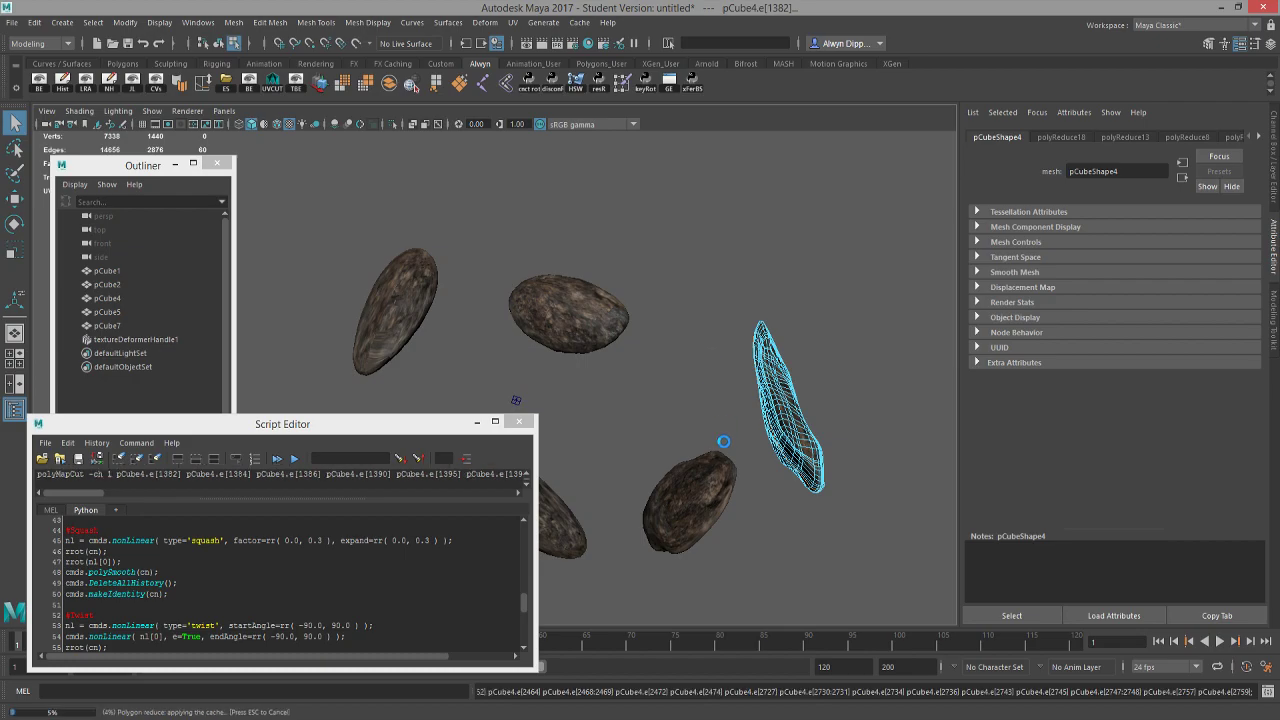
- Try unwrapping the pCube1 rock with Roadkill Organic along a selected edge loop
left_click(584, 314)
scroll(584, 317, "up", 4)
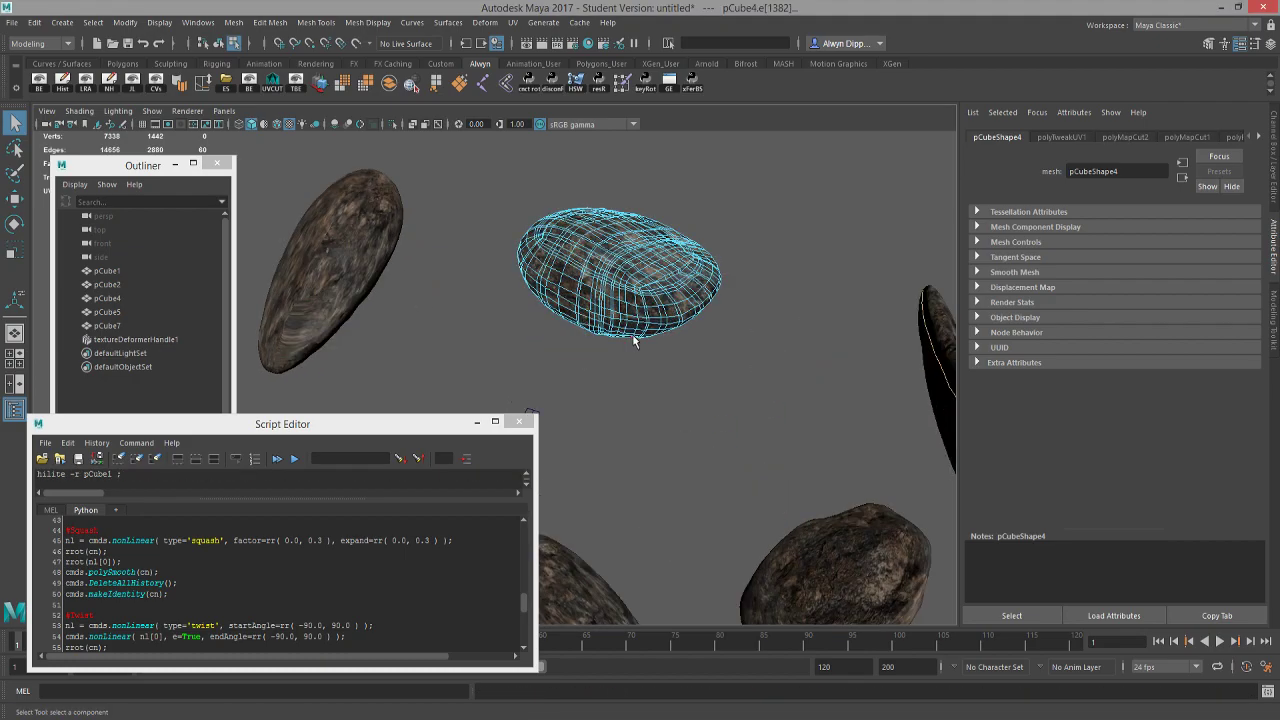
left_click_drag(634, 342, 628, 322, "alt")
double_click(650, 321)
key("g")
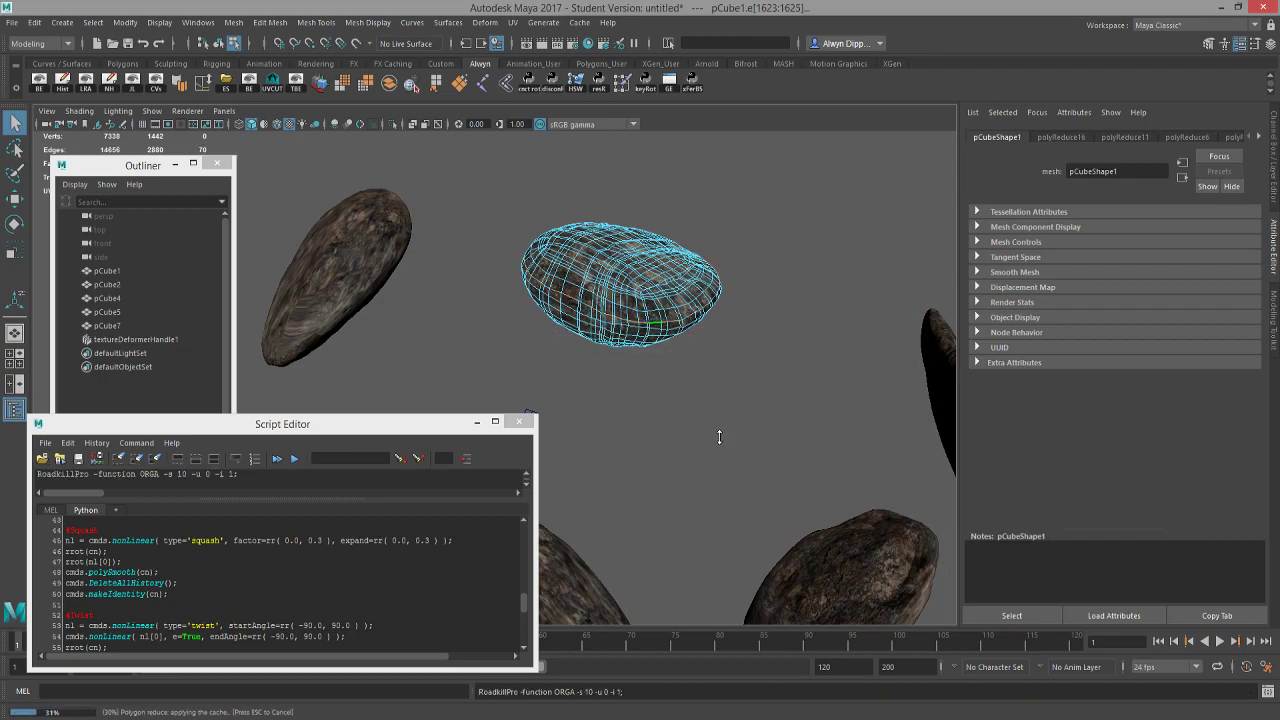
- Examine the unwrapped UV shells of the pCube1 rock in the UV Editor and close the editor
scroll(709, 450, "down", 3)
middle_click_drag(707, 442, 661, 332, "alt")
left_click(515, 23)
left_click(547, 55)
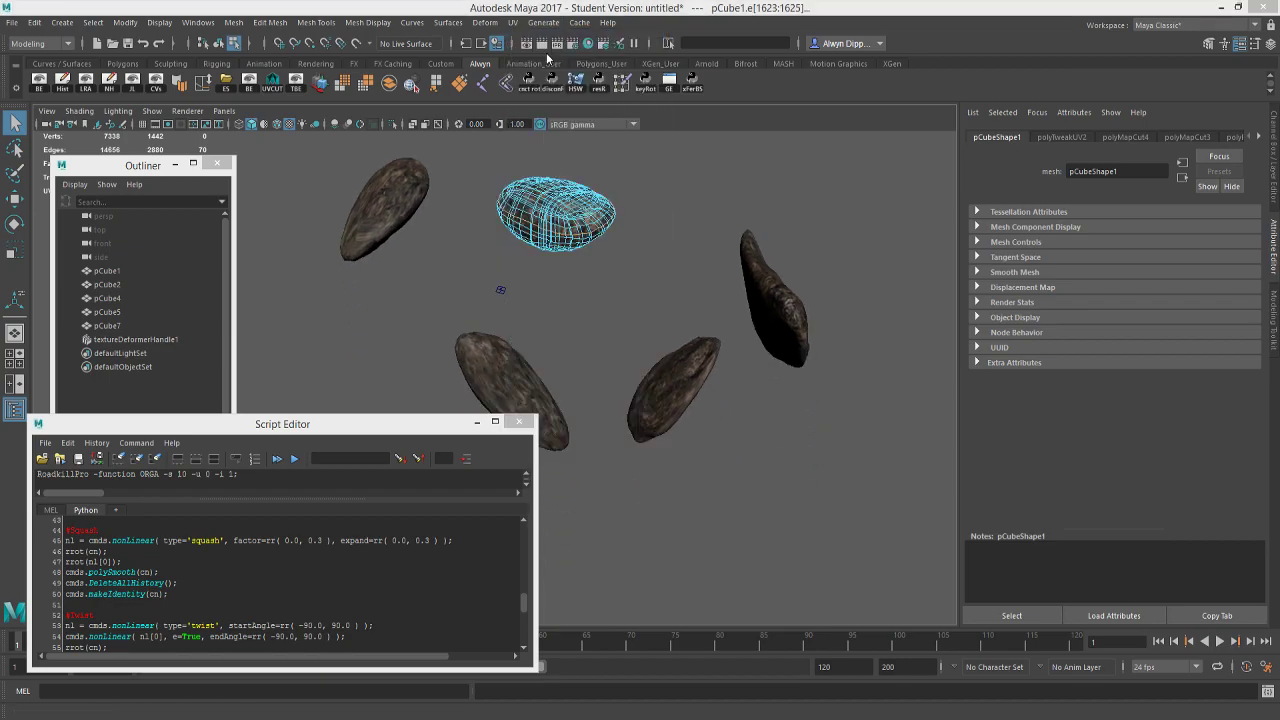
left_click(588, 249)
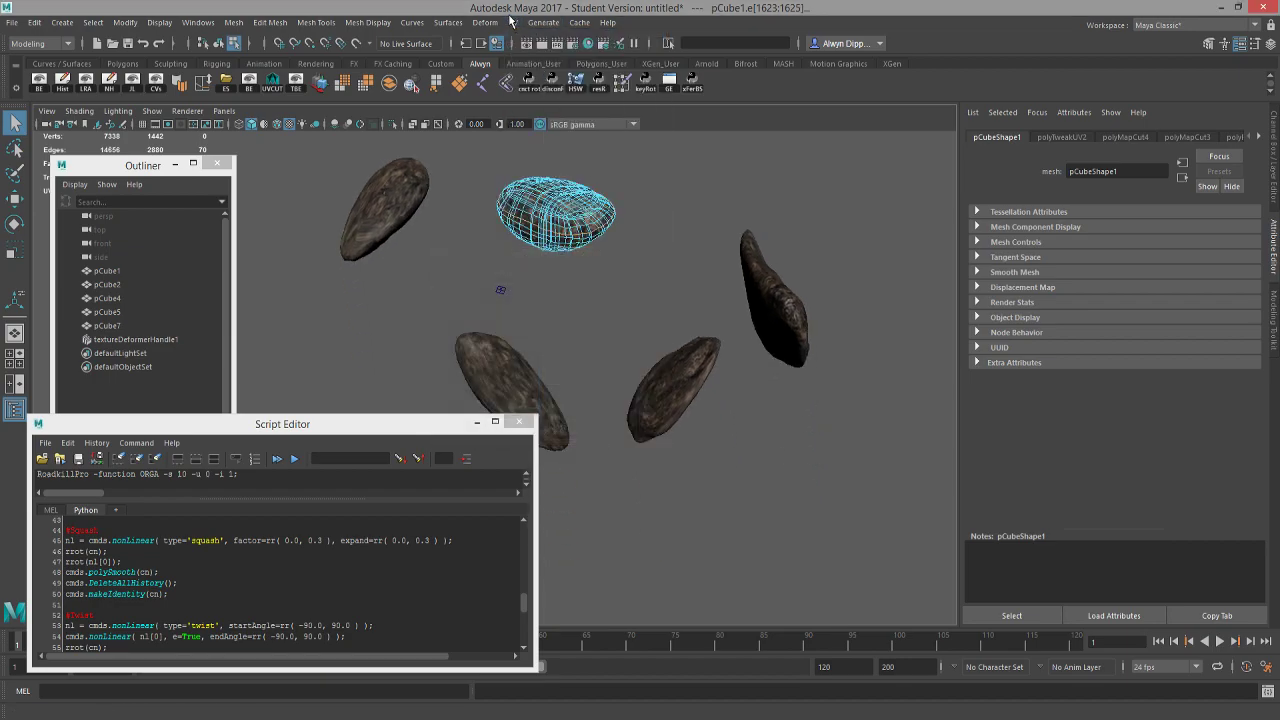
left_click(513, 24)
left_click(540, 38)
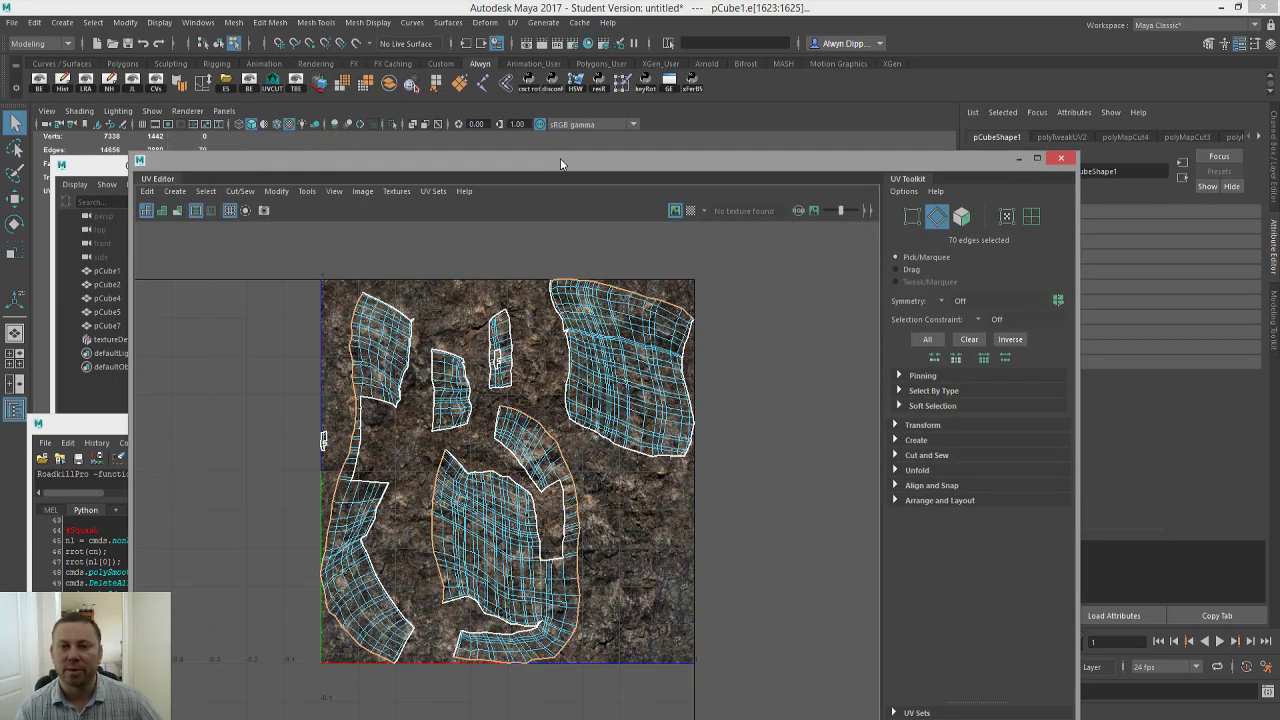
left_click_drag(560, 158, 526, 118)
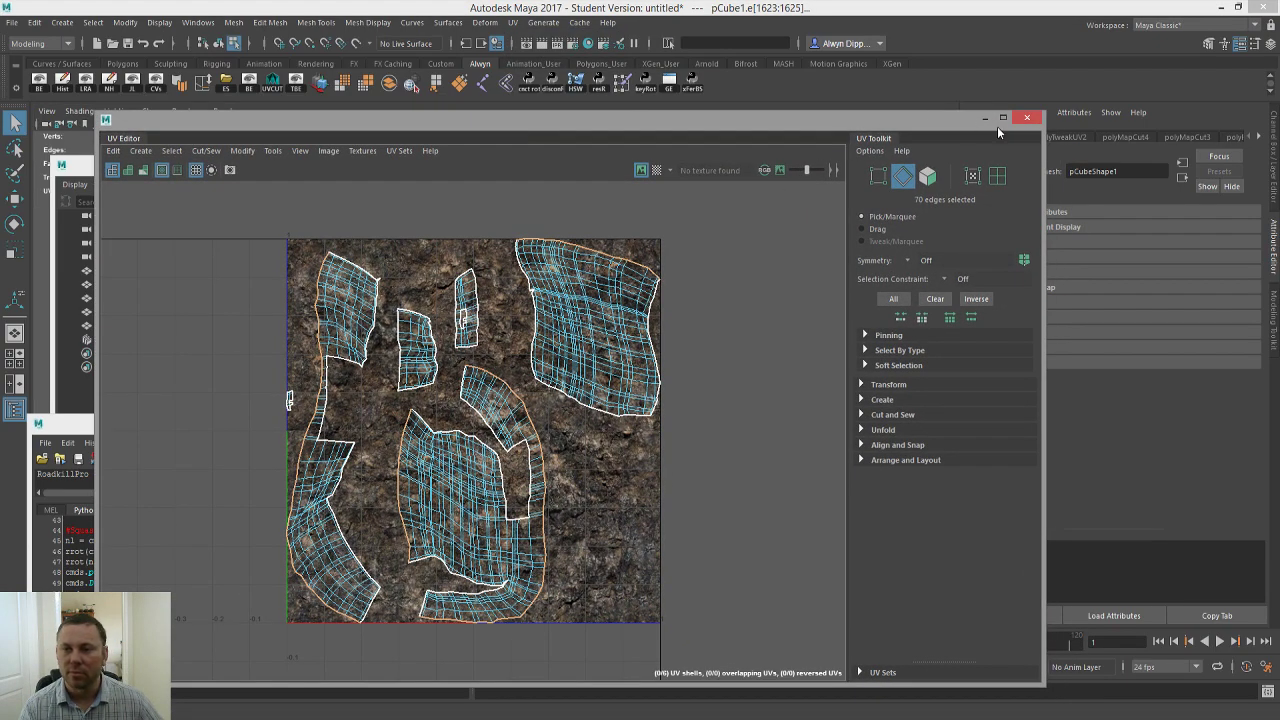
left_click(1029, 119)
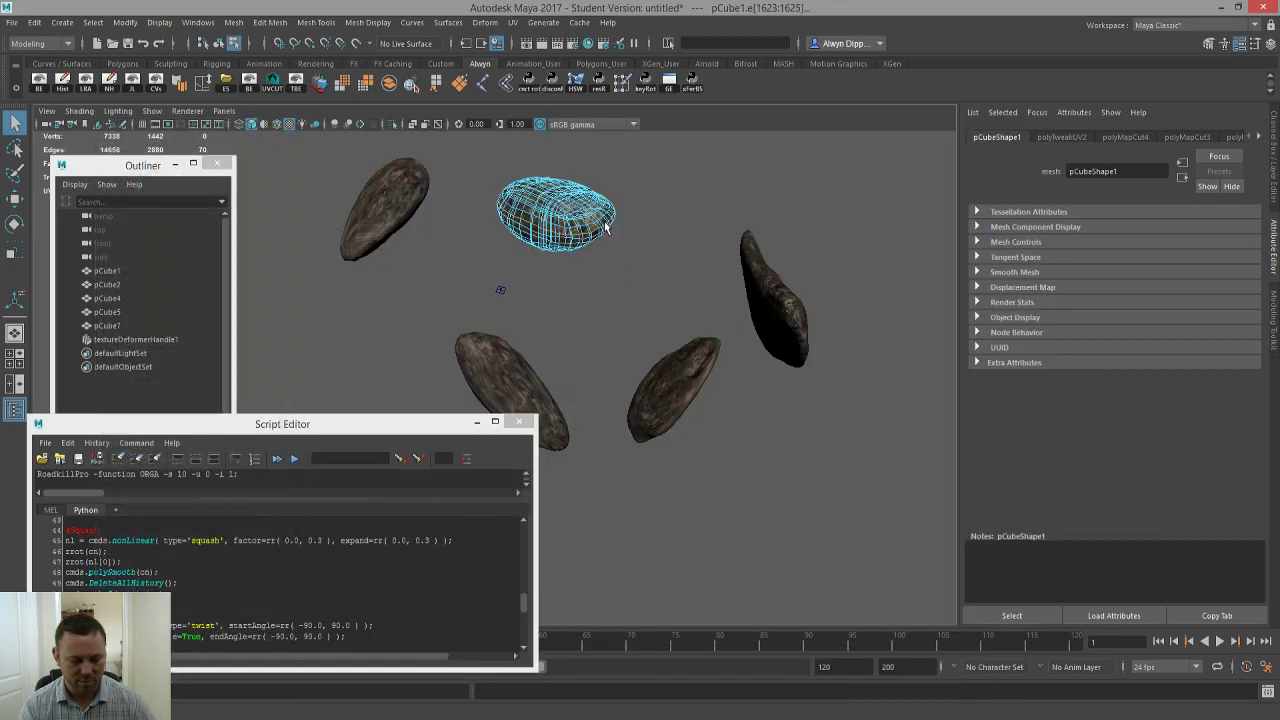
- Reapply a planar UV projection to the whole pCube1 rock and return to object selection
left_click(558, 214)
left_click(520, 22)
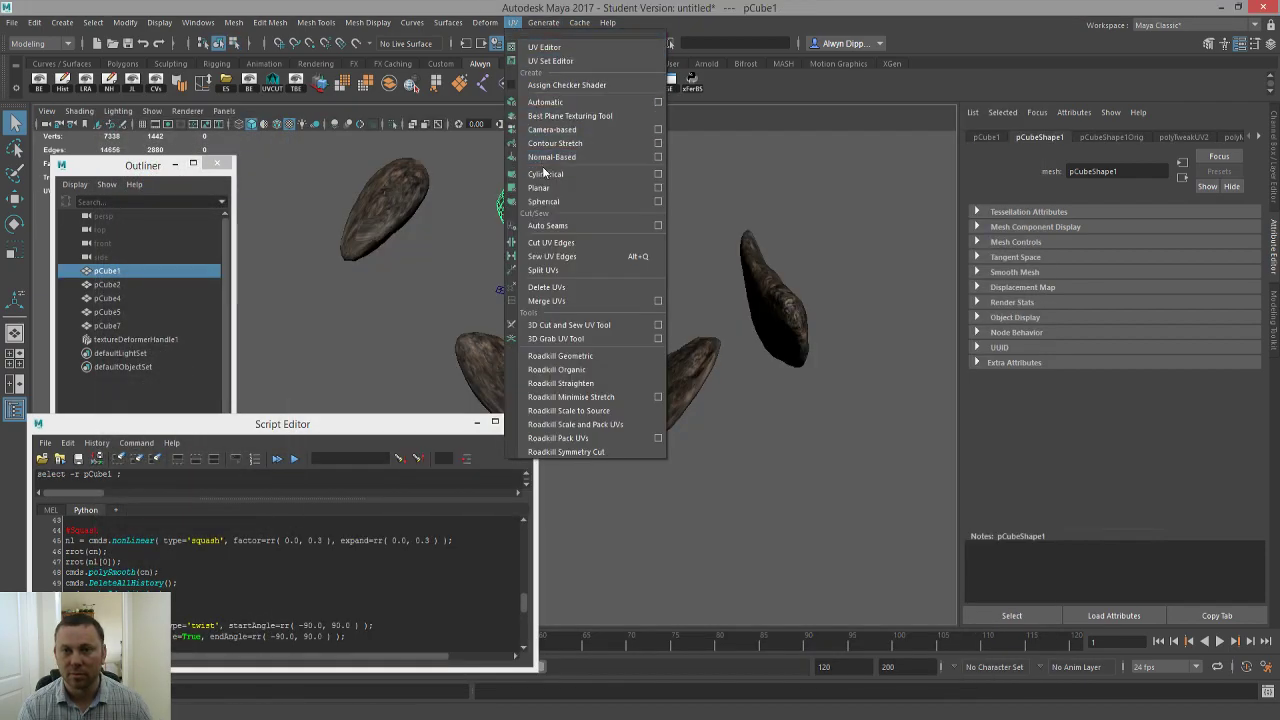
left_click(565, 190)
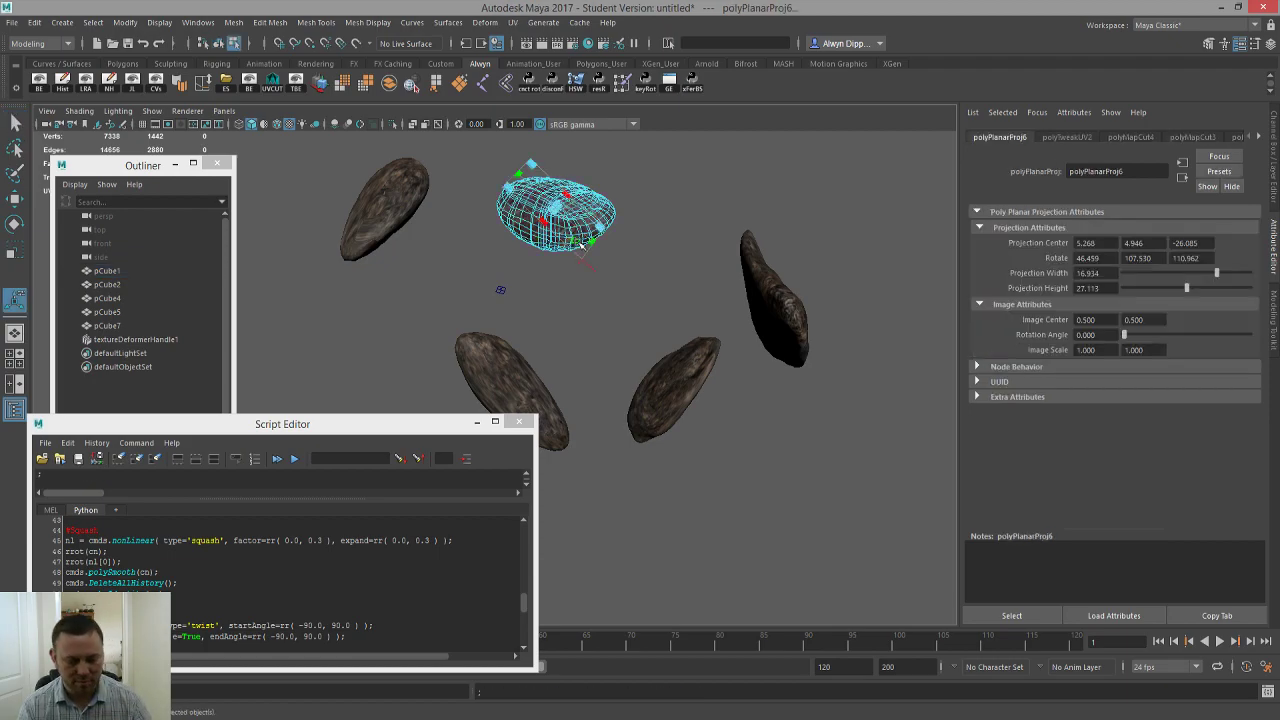
key("q")
key("F8")
- Unwrap the pCube1 rock with Roadkill Organic along an edge loop and check its UVs in the UV Editor
scroll(603, 234, "up", 3)
scroll(618, 184, "down", 3)
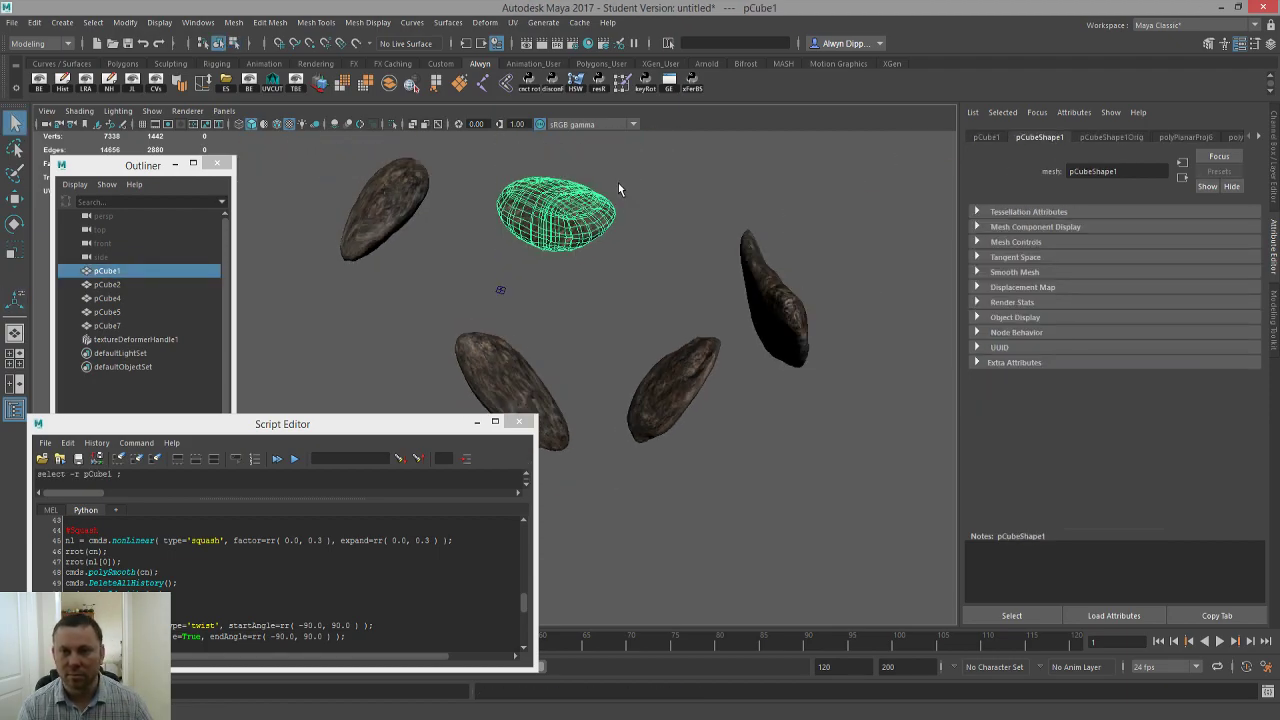
key("F11")
scroll(620, 180, "up", 3)
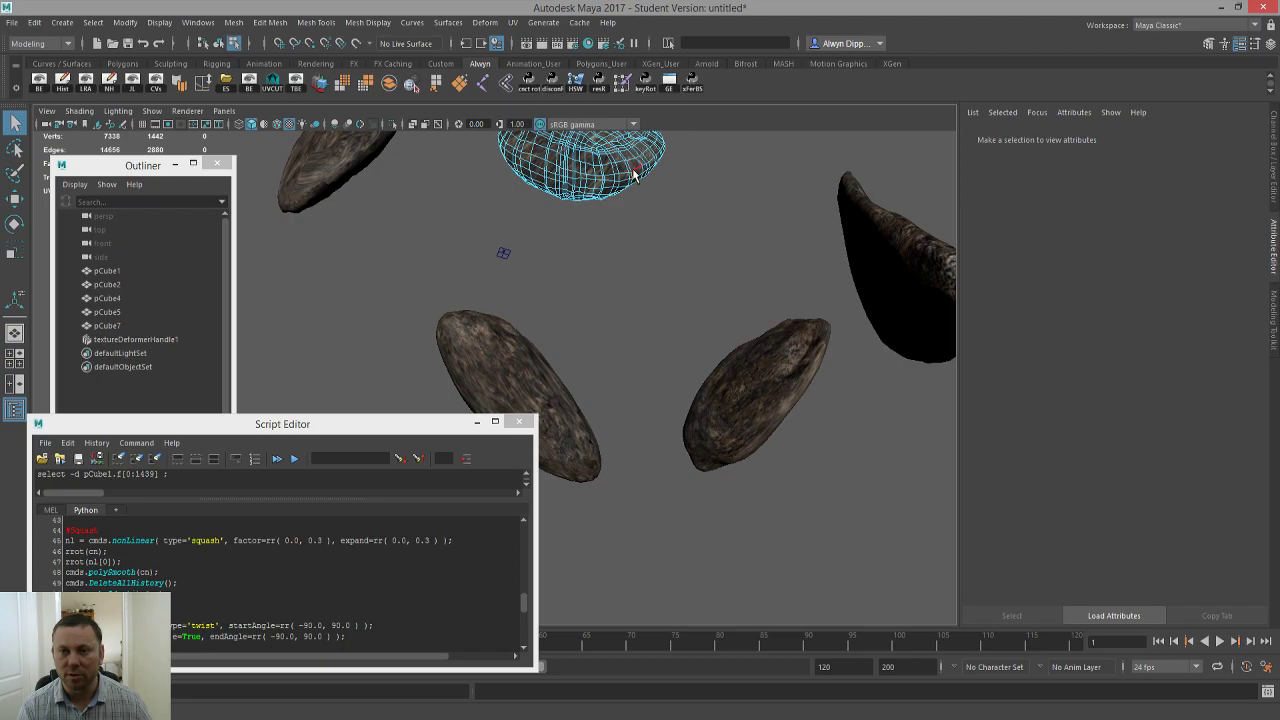
double_click(633, 171)
scroll(620, 209, "down", 3)
key("shift+x")
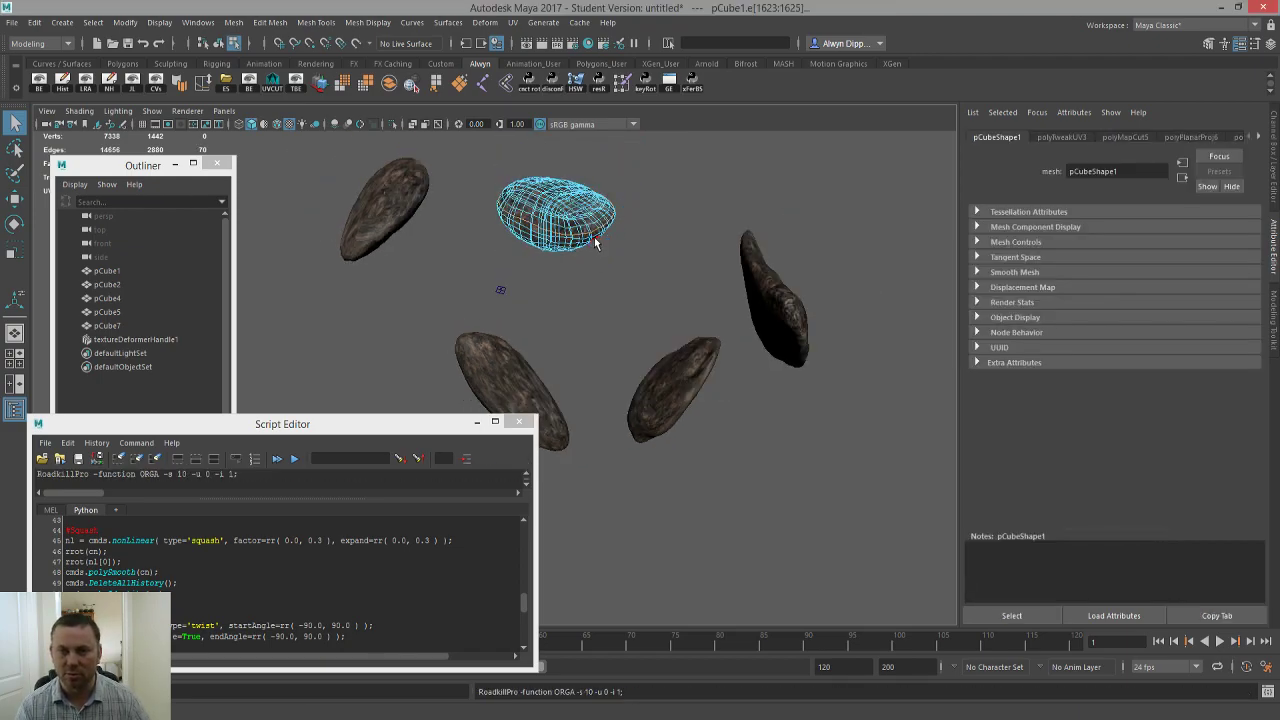
left_click(513, 23)
left_click(542, 46)
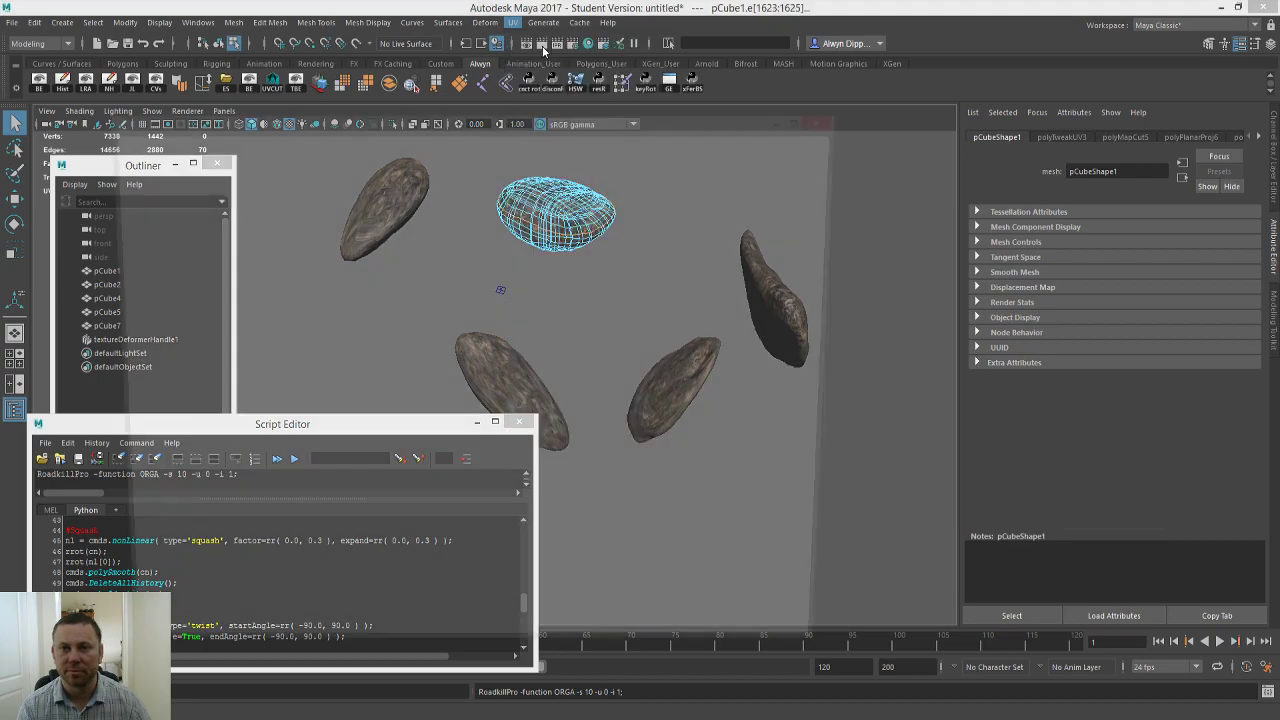
left_click(1033, 119)
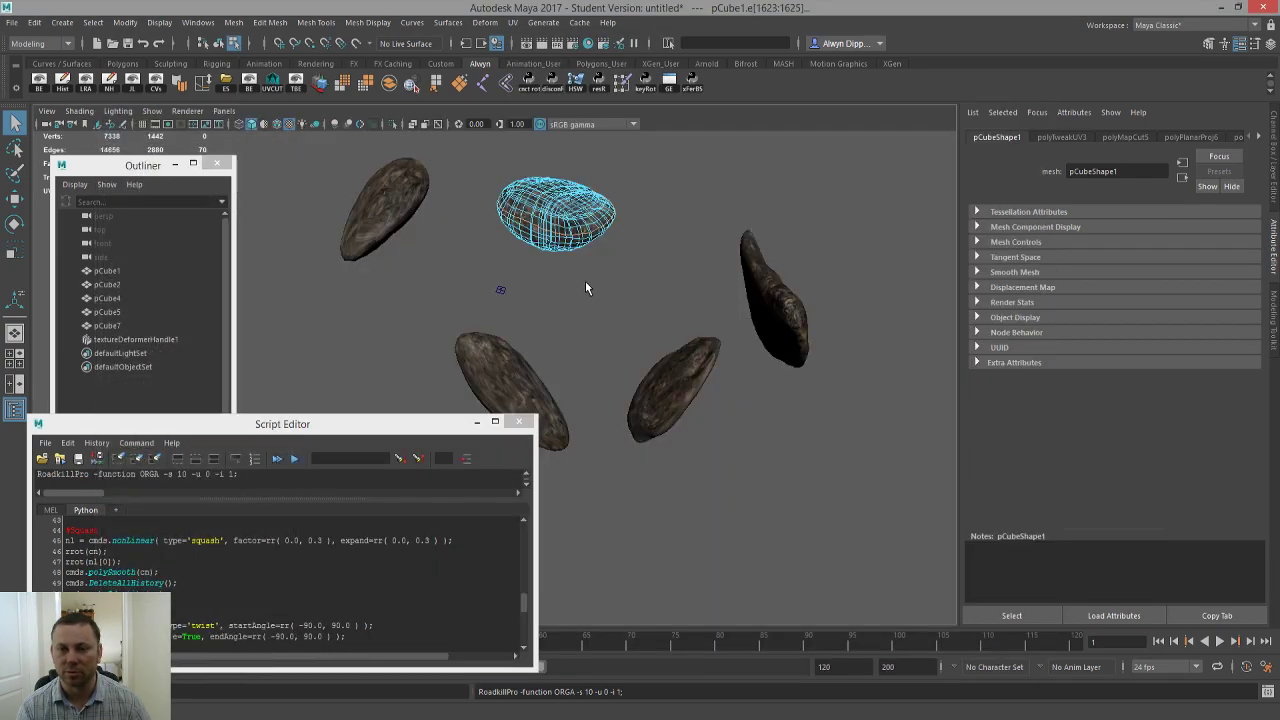
- Check the pCube4 rock's UVs in the UV Editor and reapply a planar UV projection to the rock
key("F8")
left_click(758, 284)
left_click(513, 23)
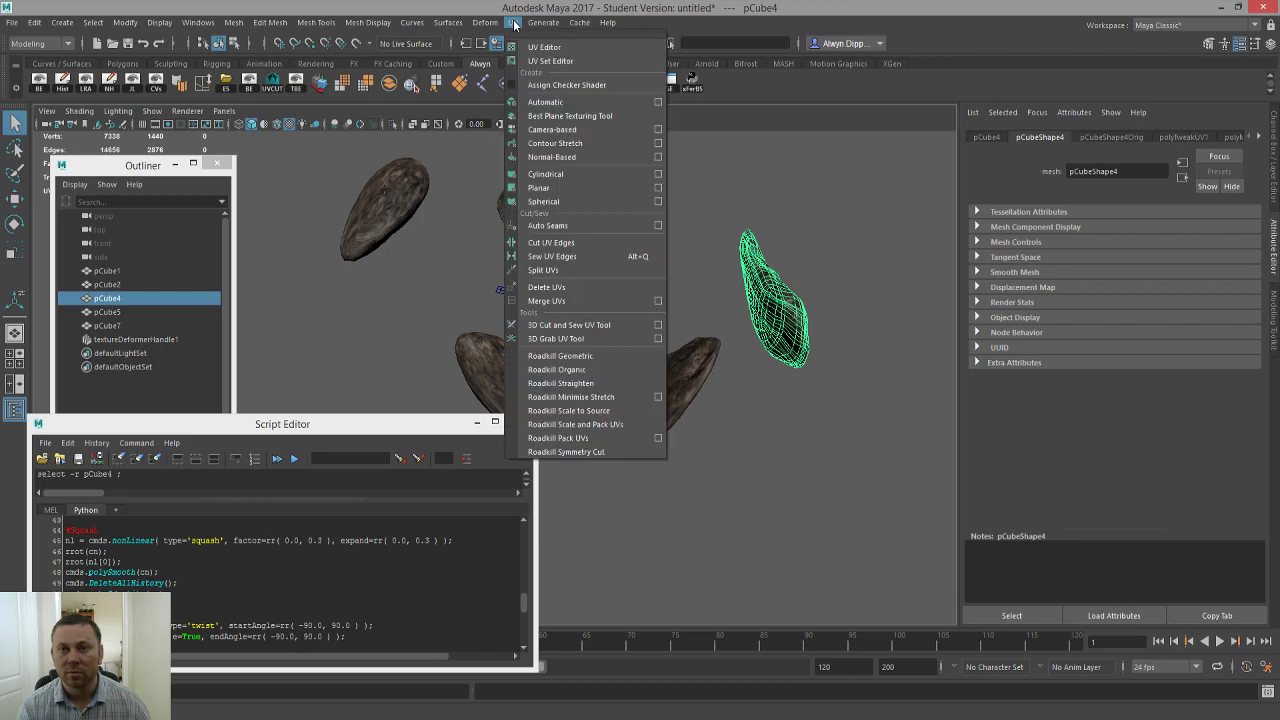
left_click(542, 46)
left_click(1024, 117)
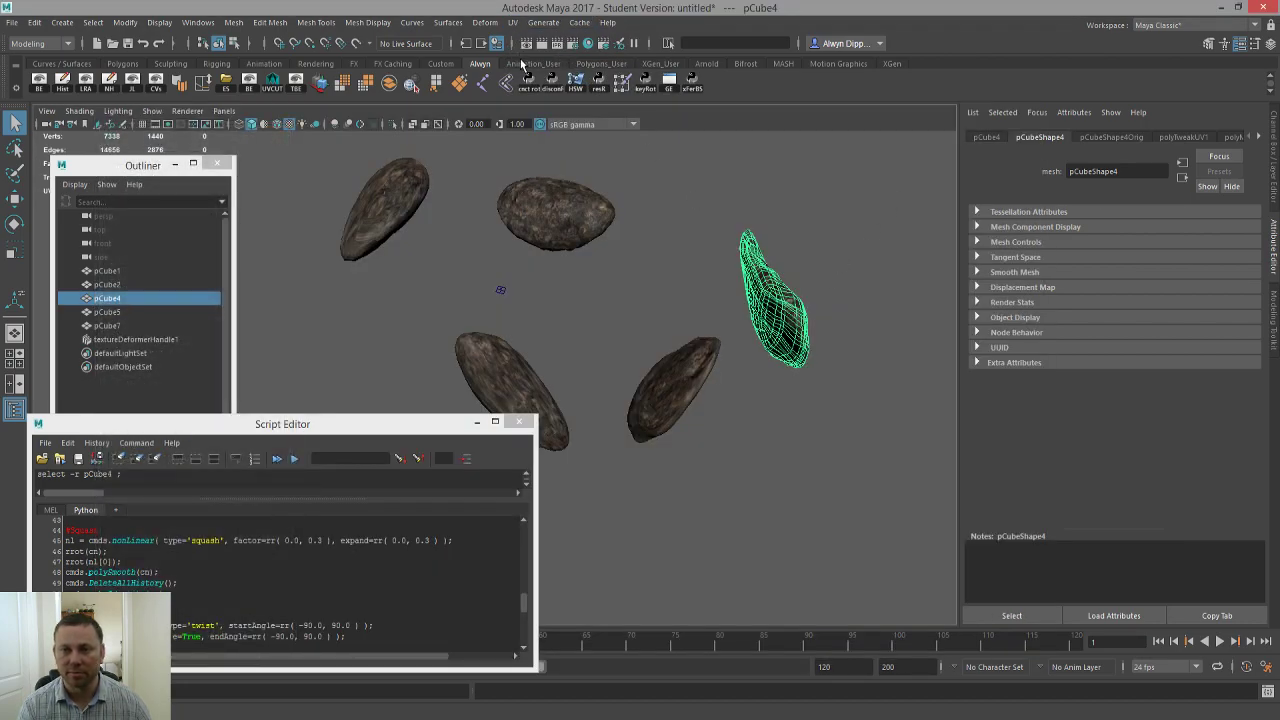
left_click(514, 23)
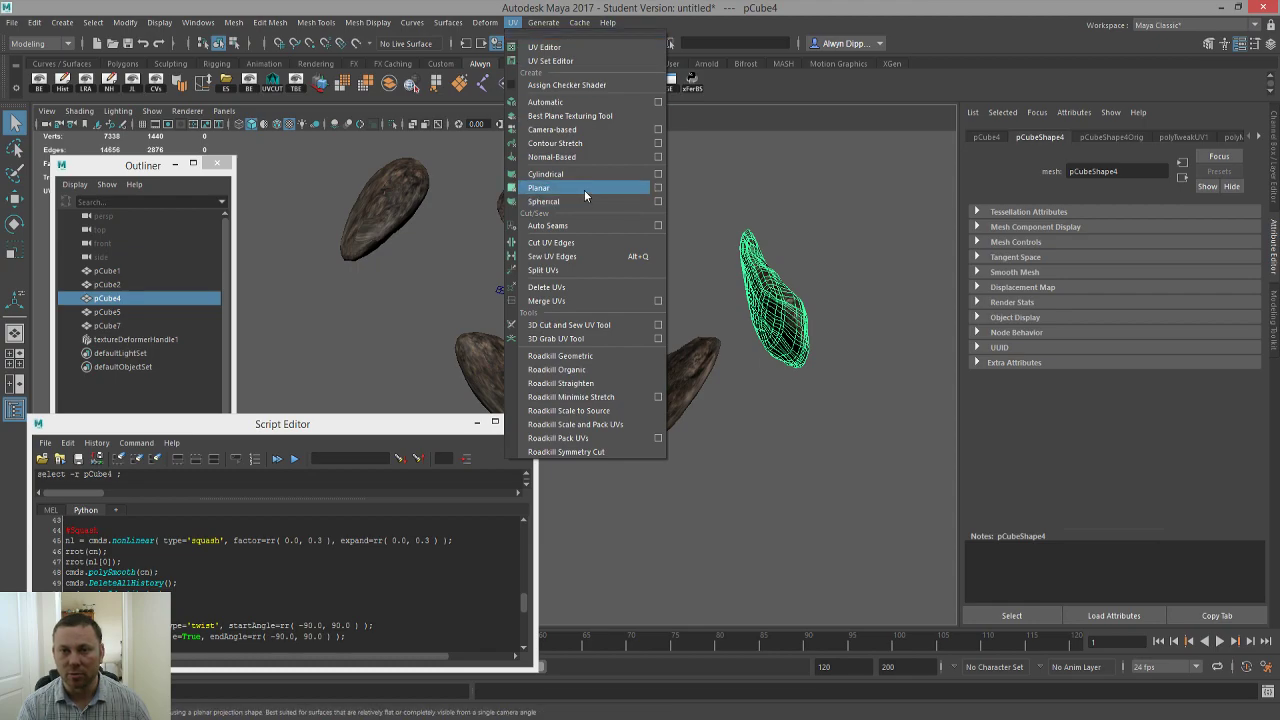
left_click(584, 190)
key("q")
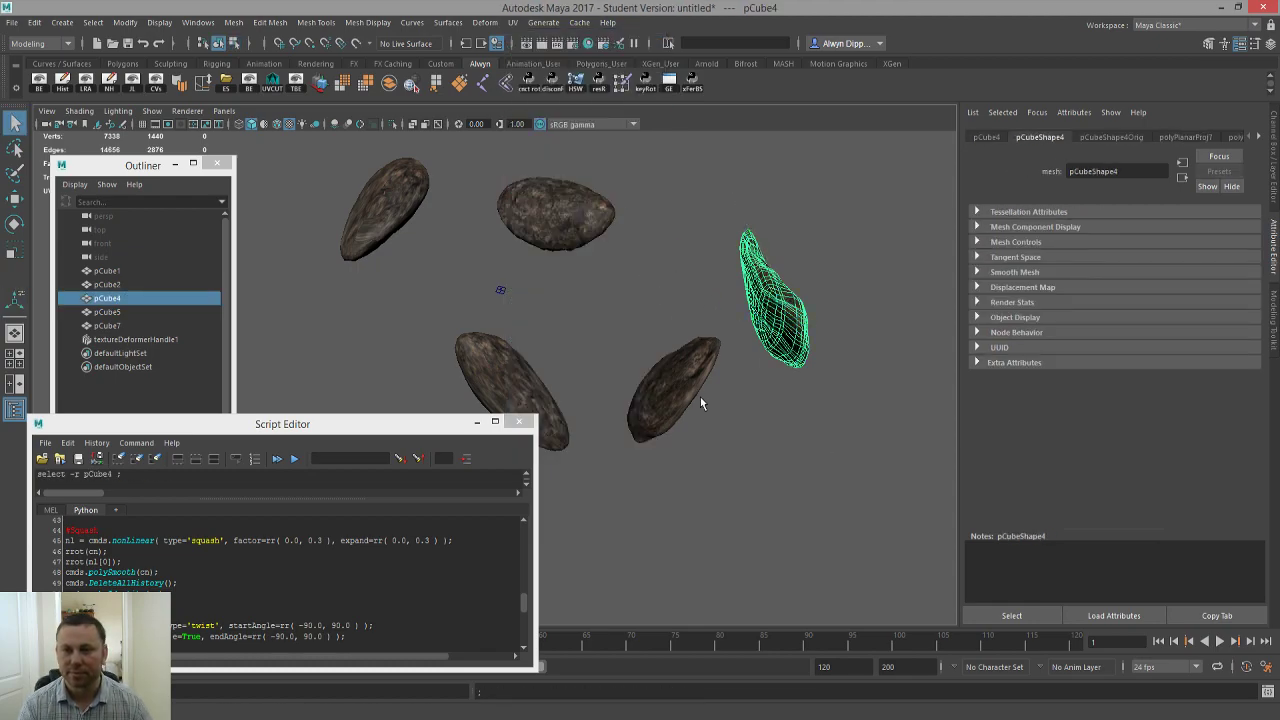
- Apply a planar UV projection to the pCube2, pCube5 and pCube7 rocks one after another
left_click(682, 384)
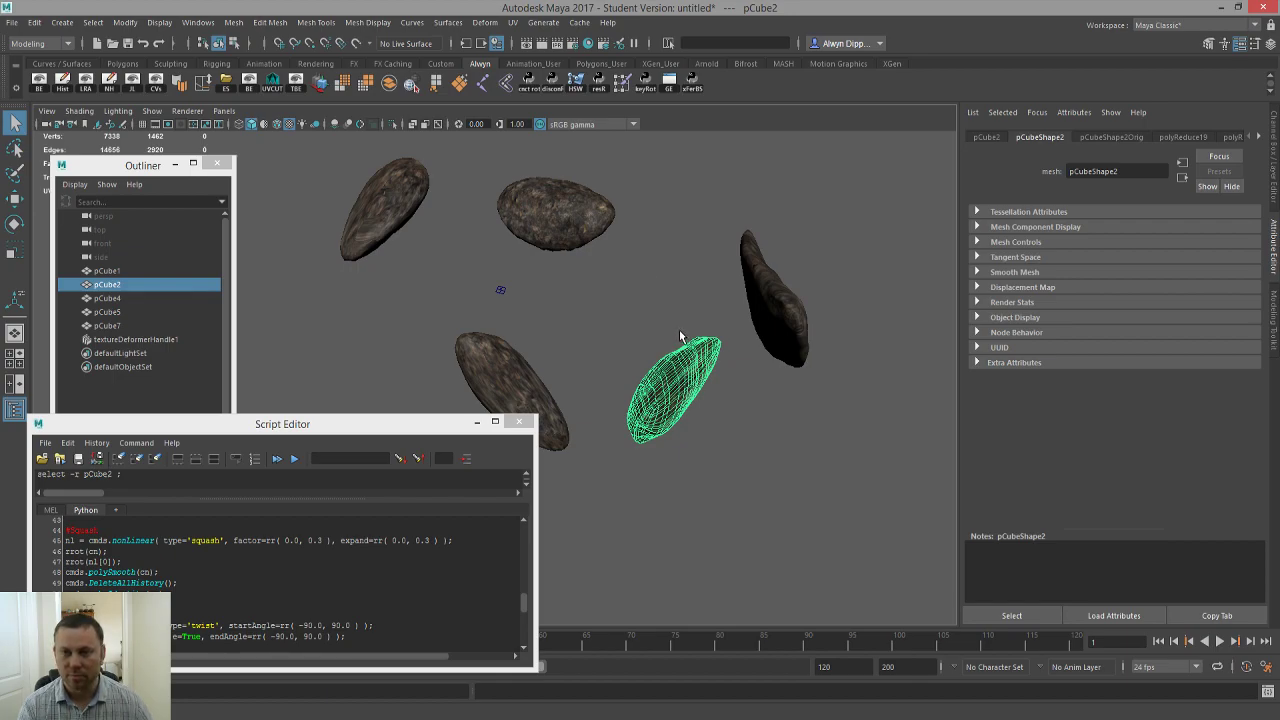
left_click(521, 26)
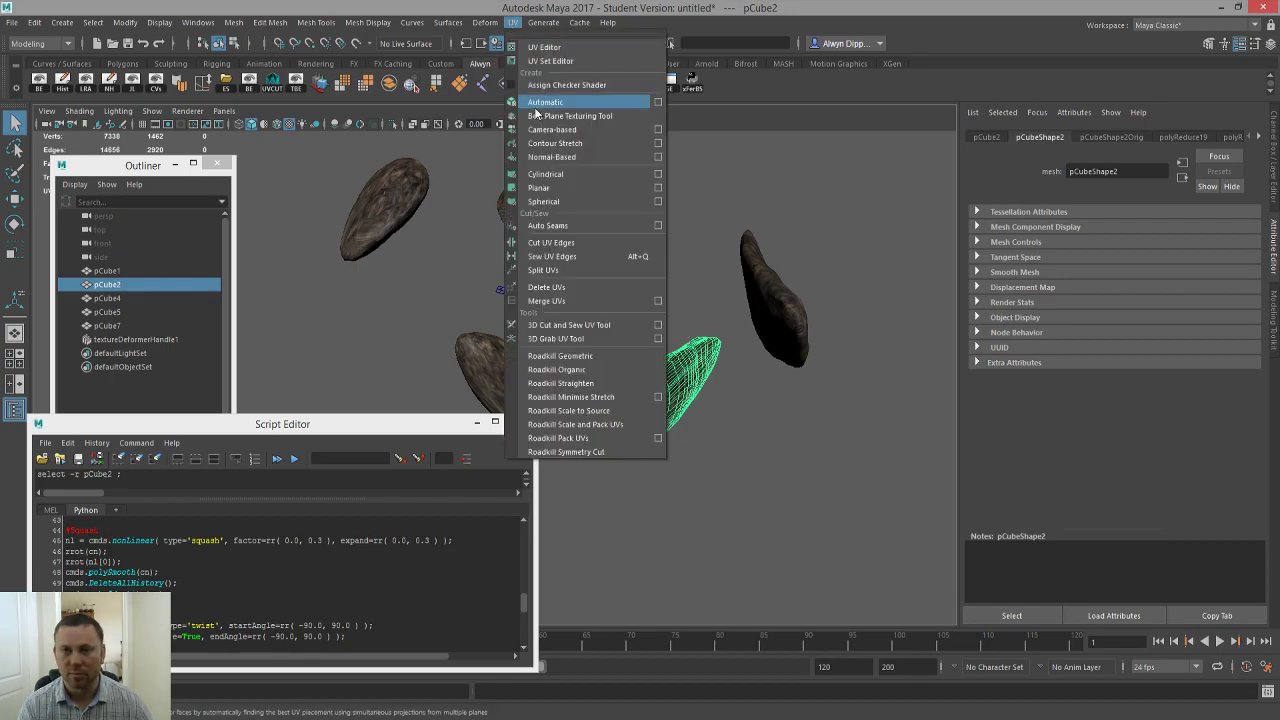
left_click(573, 186)
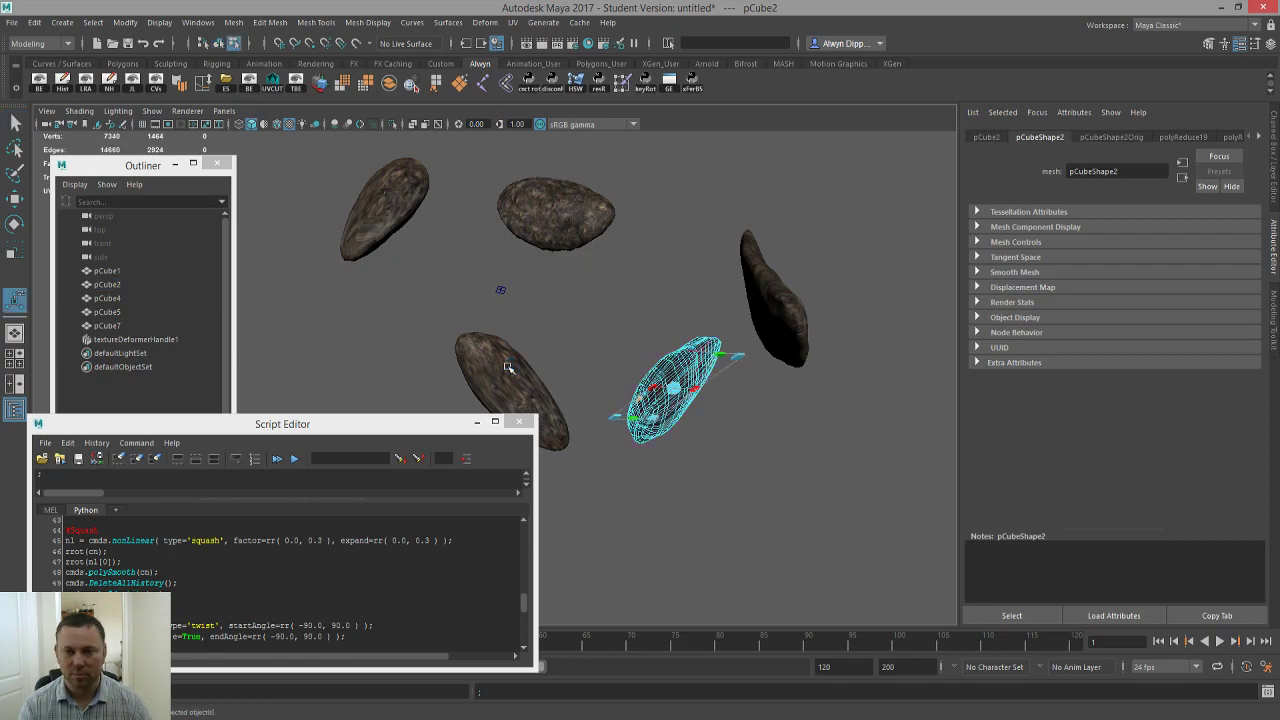
left_click(505, 366)
left_click(515, 23)
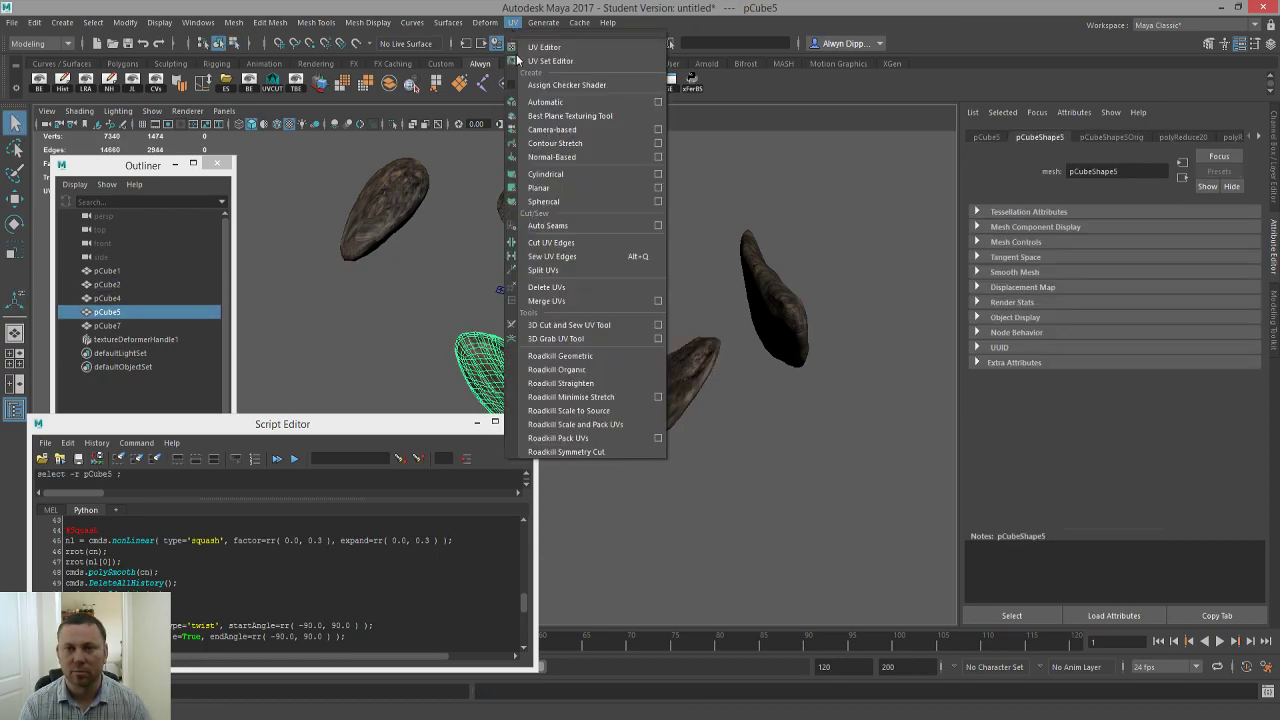
left_click(573, 186)
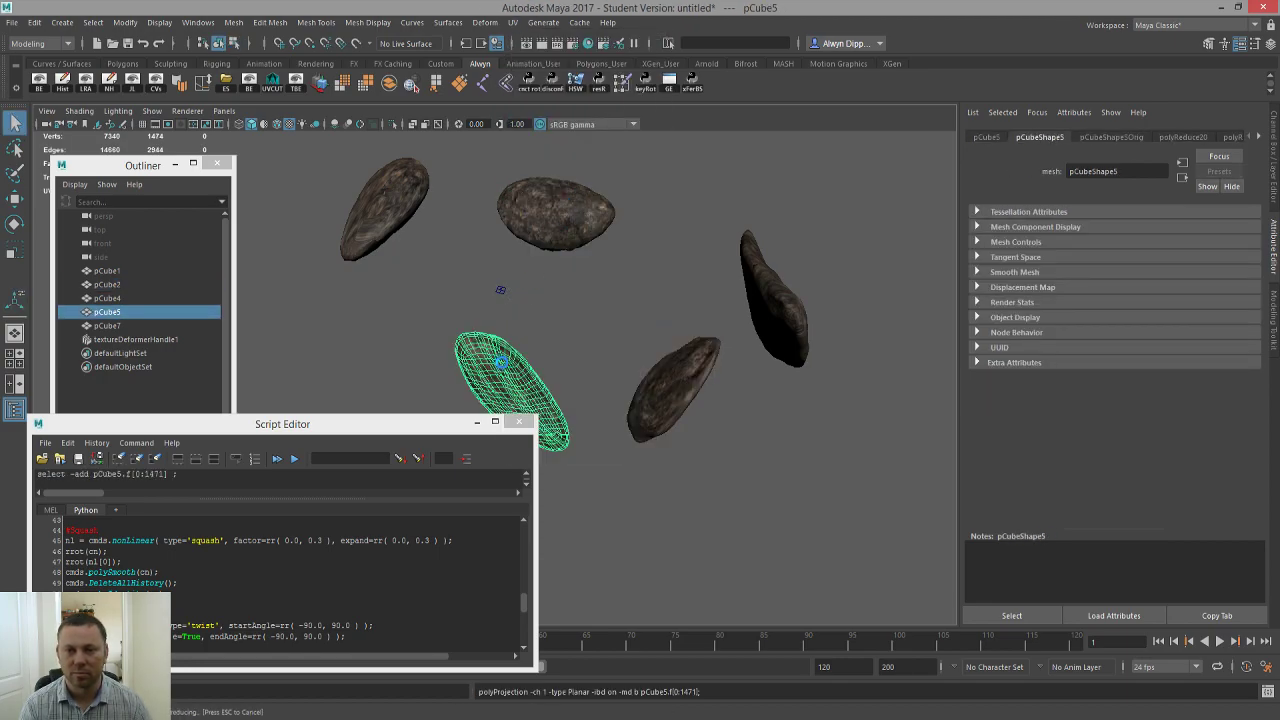
left_click(401, 190)
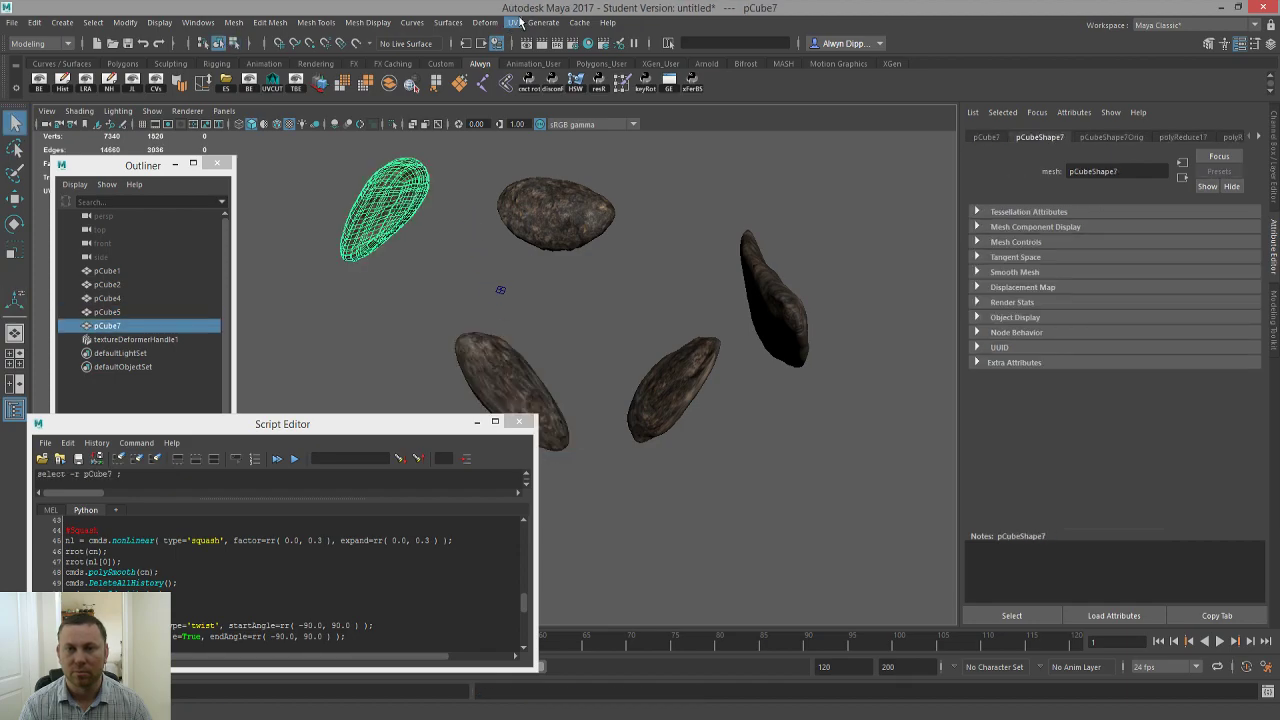
left_click(517, 22)
left_click(573, 186)
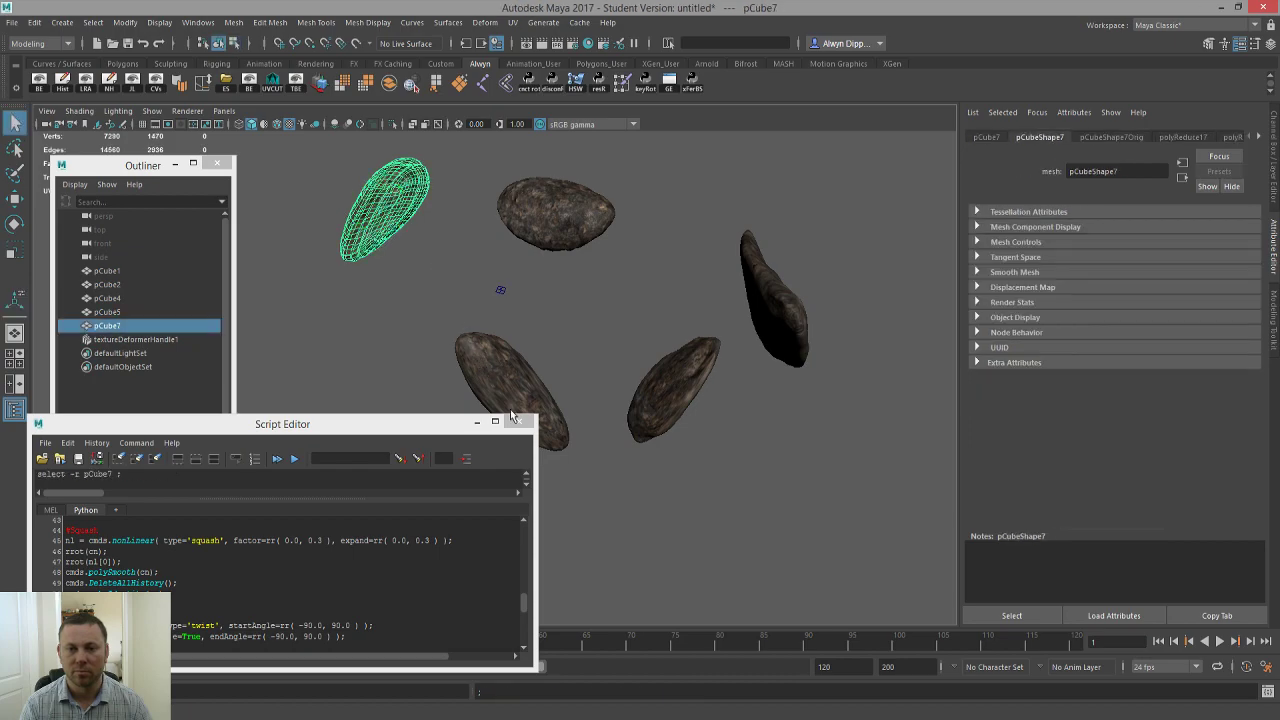
- Close the Script Editor, unwrap the pCube7 rock with Roadkill Organic along an edge loop and check its UVs in the UV Editor
left_click(521, 423)
middle_click_drag(602, 212, 684, 334, "alt")
scroll(480, 300, "up", 5)
left_click_drag(363, 286, 534, 220, "alt")
left_click_drag(515, 438, 593, 347, "alt")
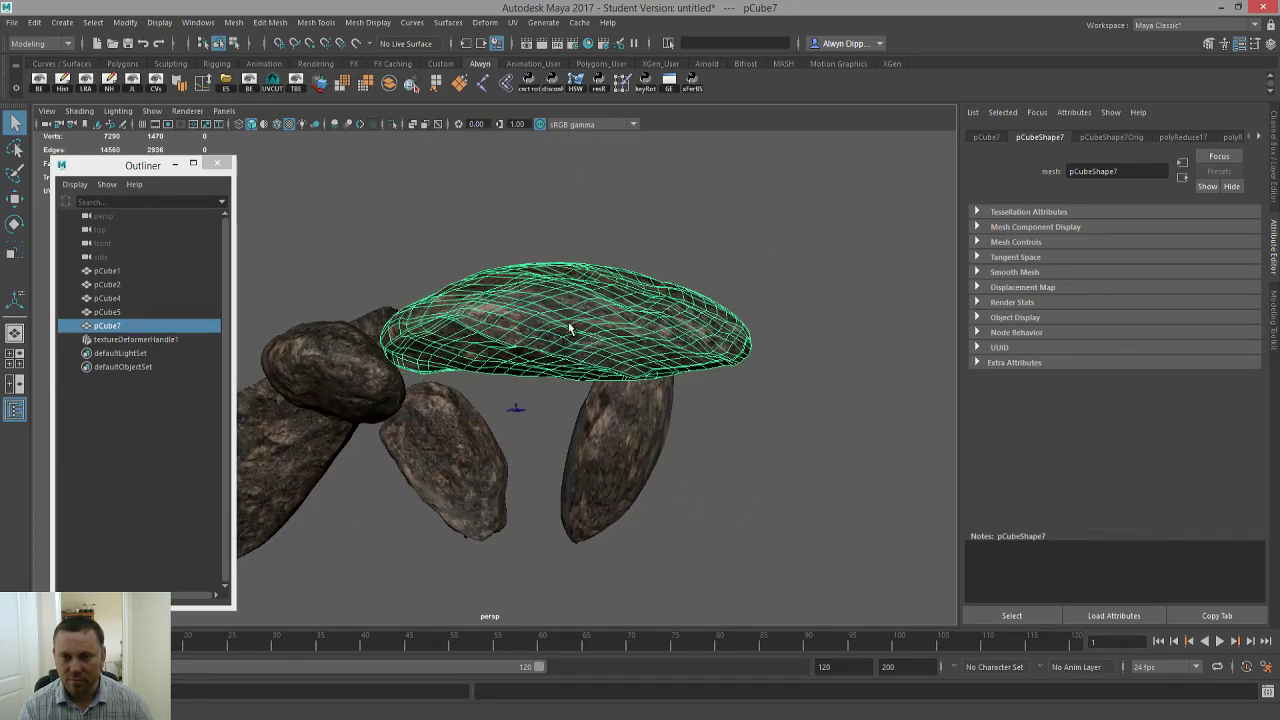
right_click_drag(569, 330, 574, 308)
double_click(575, 308)
left_click_drag(459, 345, 557, 378, "alt")
key("g")
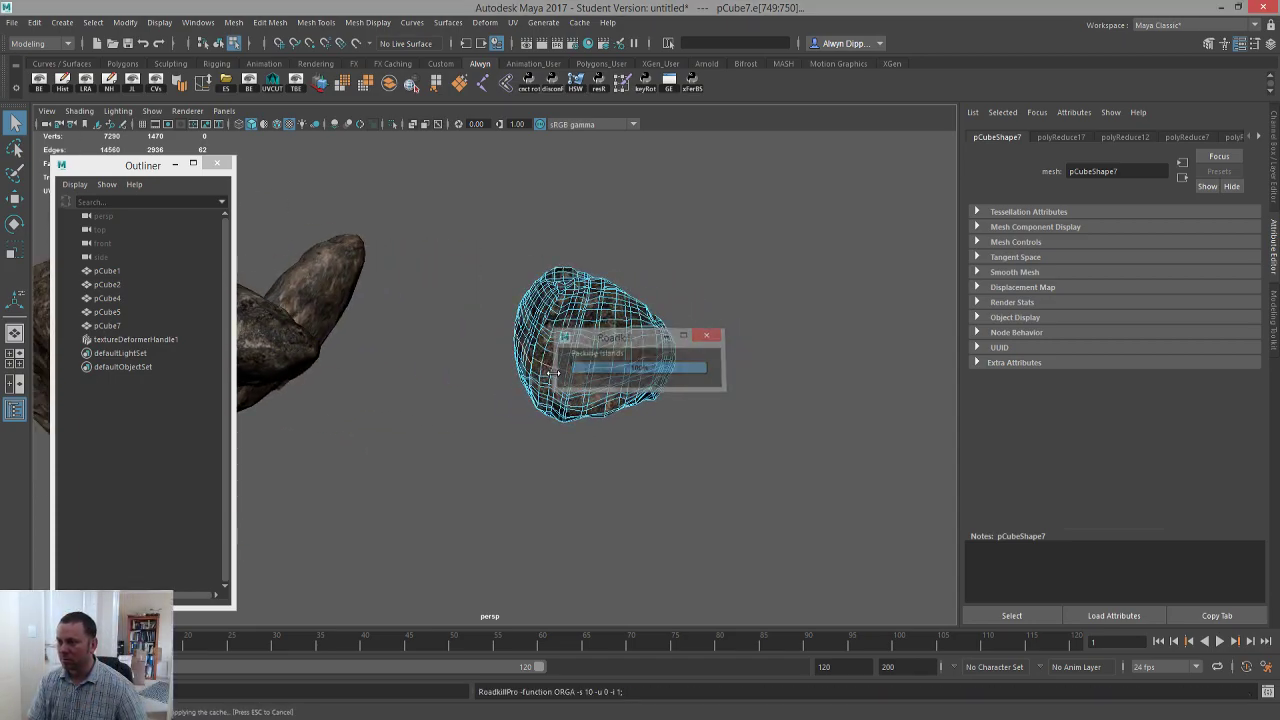
left_click(519, 22)
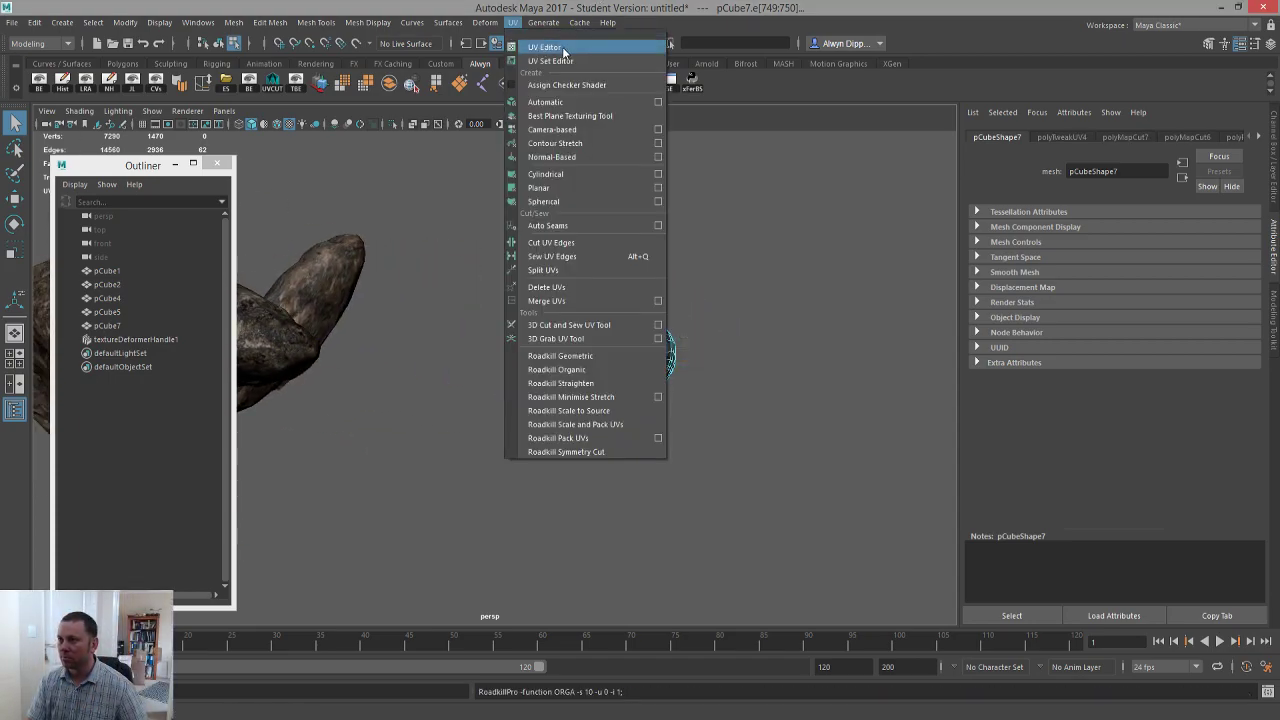
left_click(548, 46)
left_click(1023, 118)
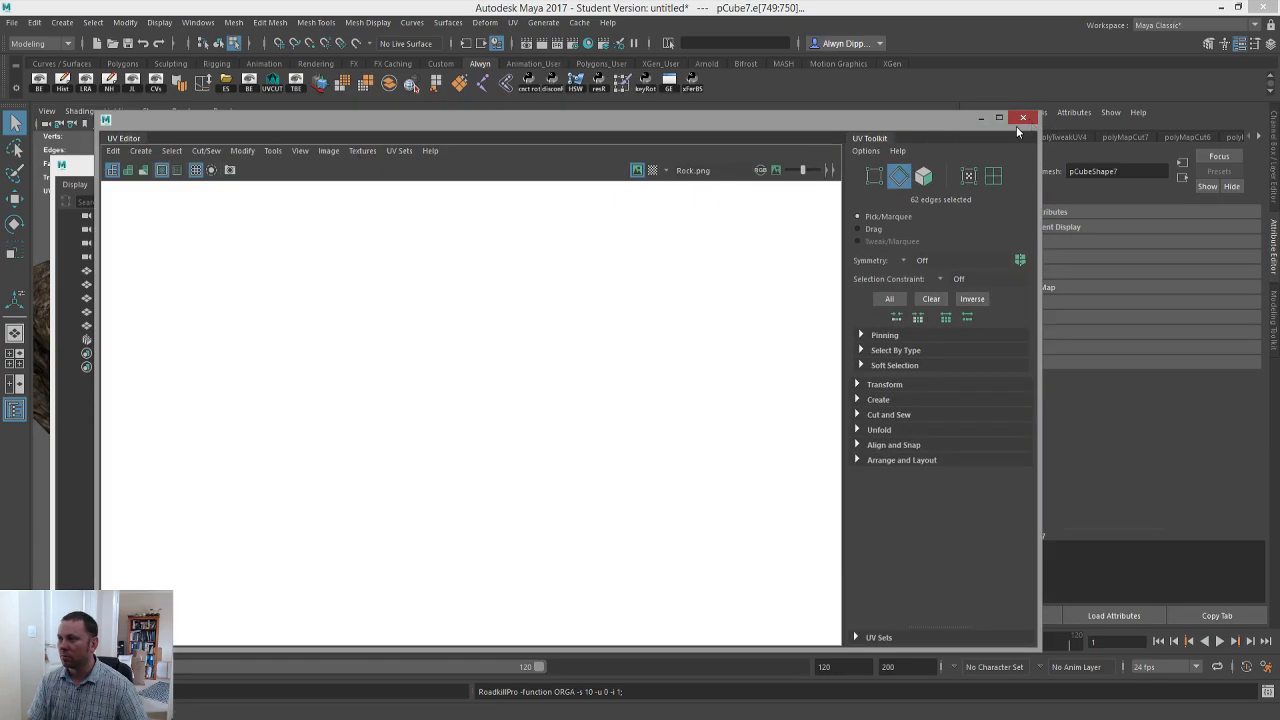
- Return to object selection and delete the construction history of pCube7 and of the rest of the scene
key("F8")
right_click_drag(647, 305, 654, 354, "alt")
left_click_drag(654, 354, 641, 334, "alt")
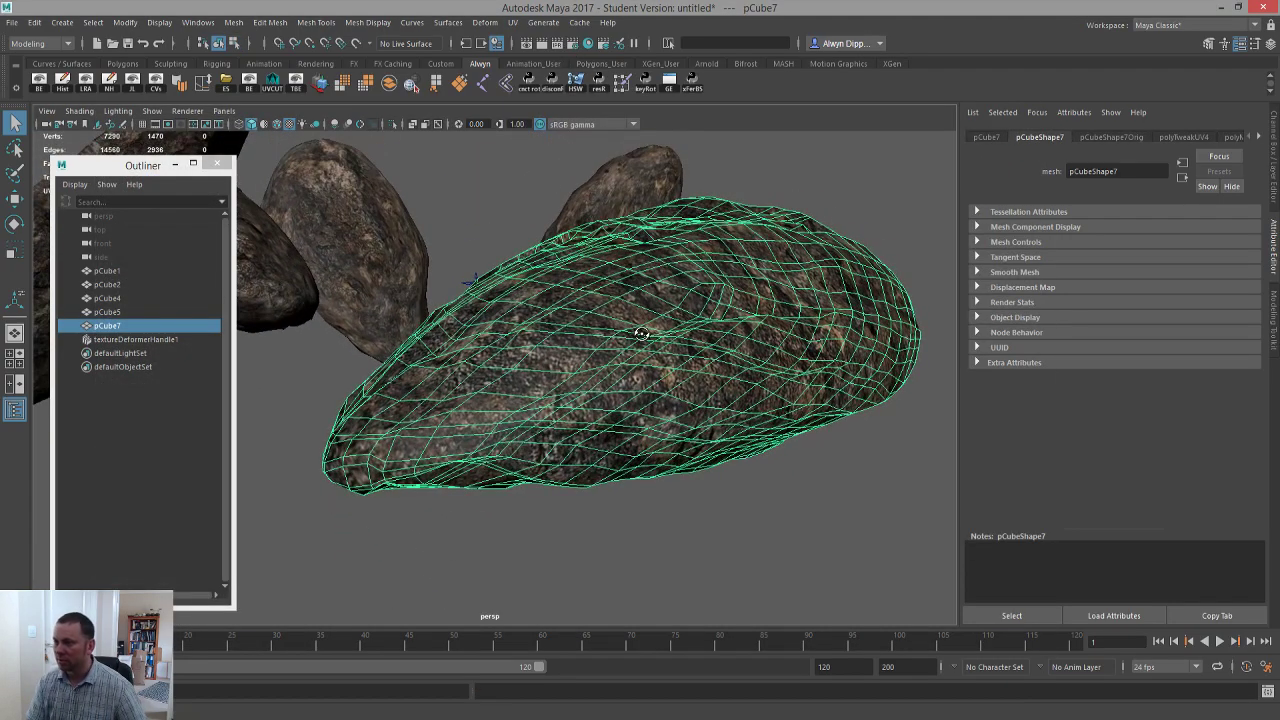
key("alt+shift+d")
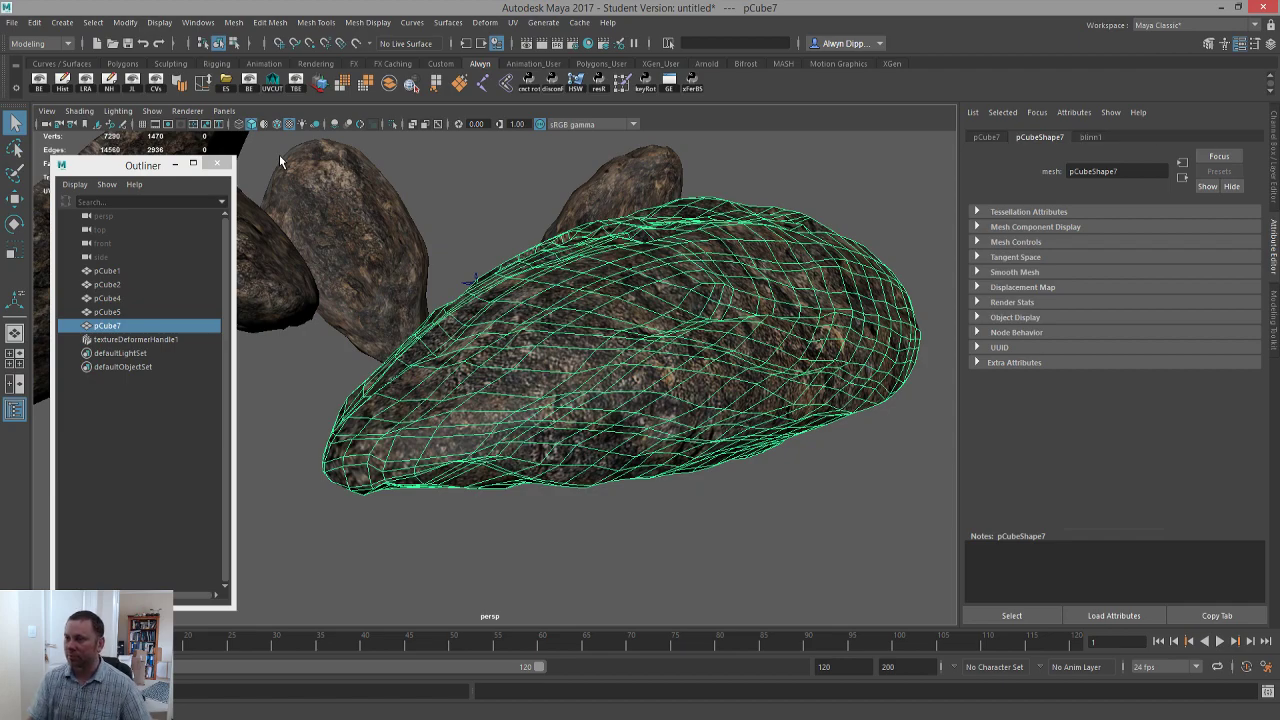
scroll(318, 180, "down", 6)
left_click(64, 82)
- Apply a planar UV projection to all five rocks together, show them textured and clear the selection
left_click_drag(510, 246, 479, 289, "alt")
scroll(482, 289, "down", 5)
middle_click_drag(520, 276, 507, 321, "alt")
scroll(444, 154, "down", 2)
left_click_drag(402, 188, 641, 491)
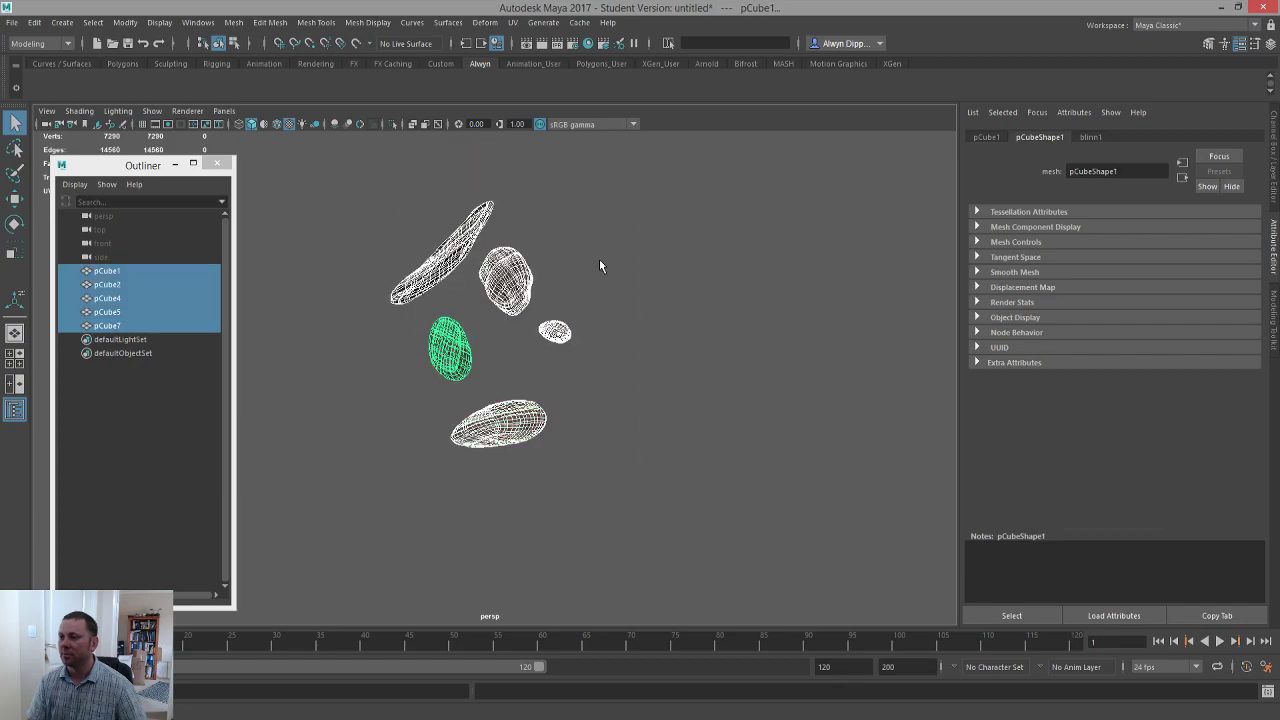
left_click(513, 22)
left_click(574, 190)
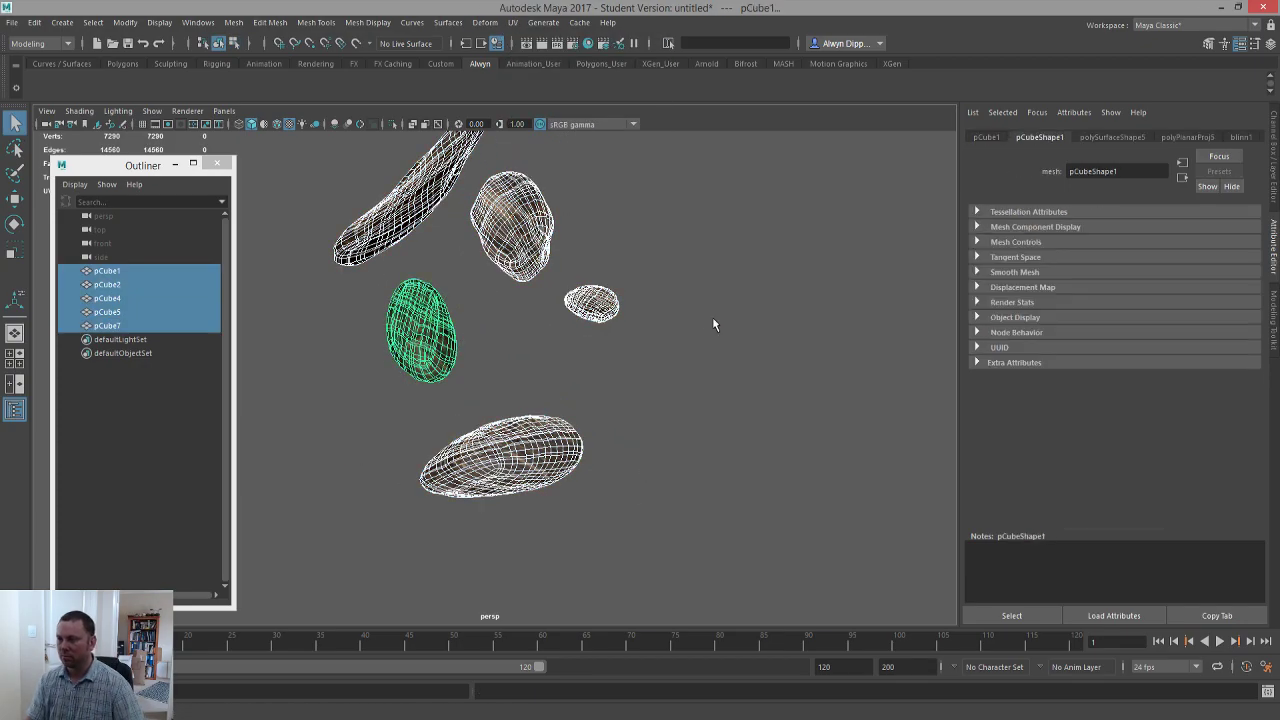
key("6")
left_click(543, 405)
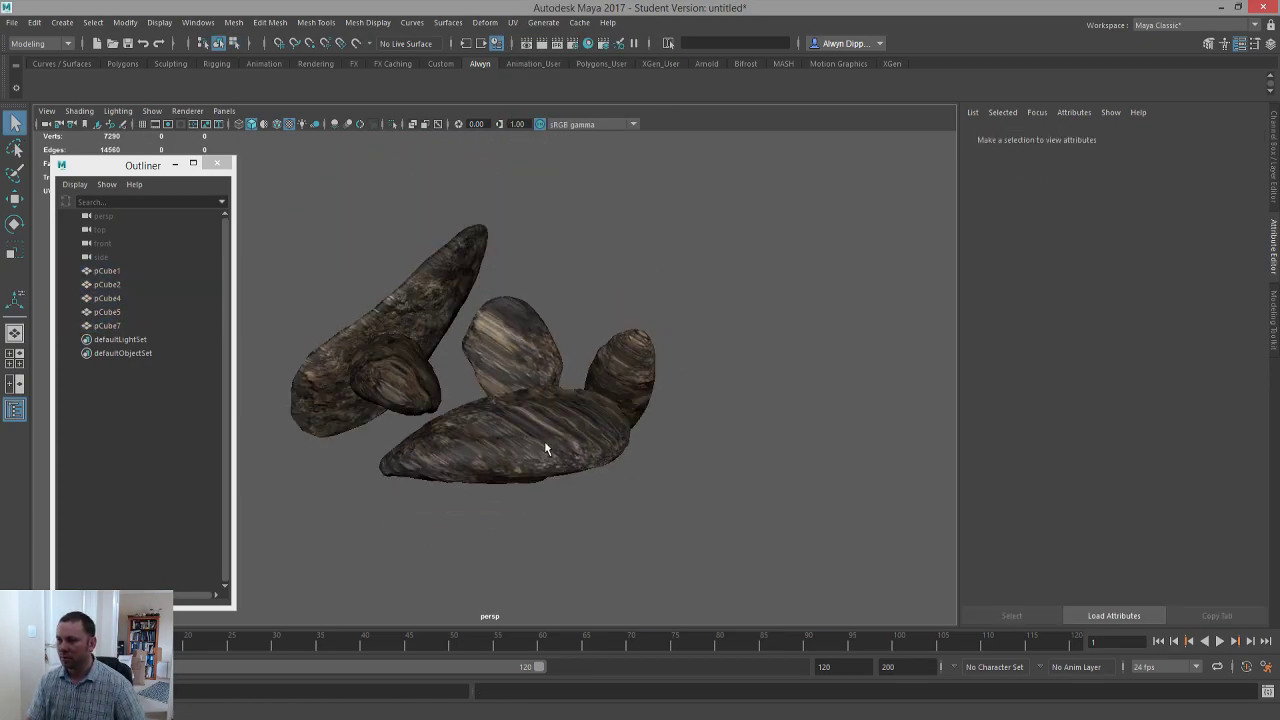
- Unwrap the pCube7 rock again with Roadkill Organic along a lengthwise edge loop
left_click(558, 333)
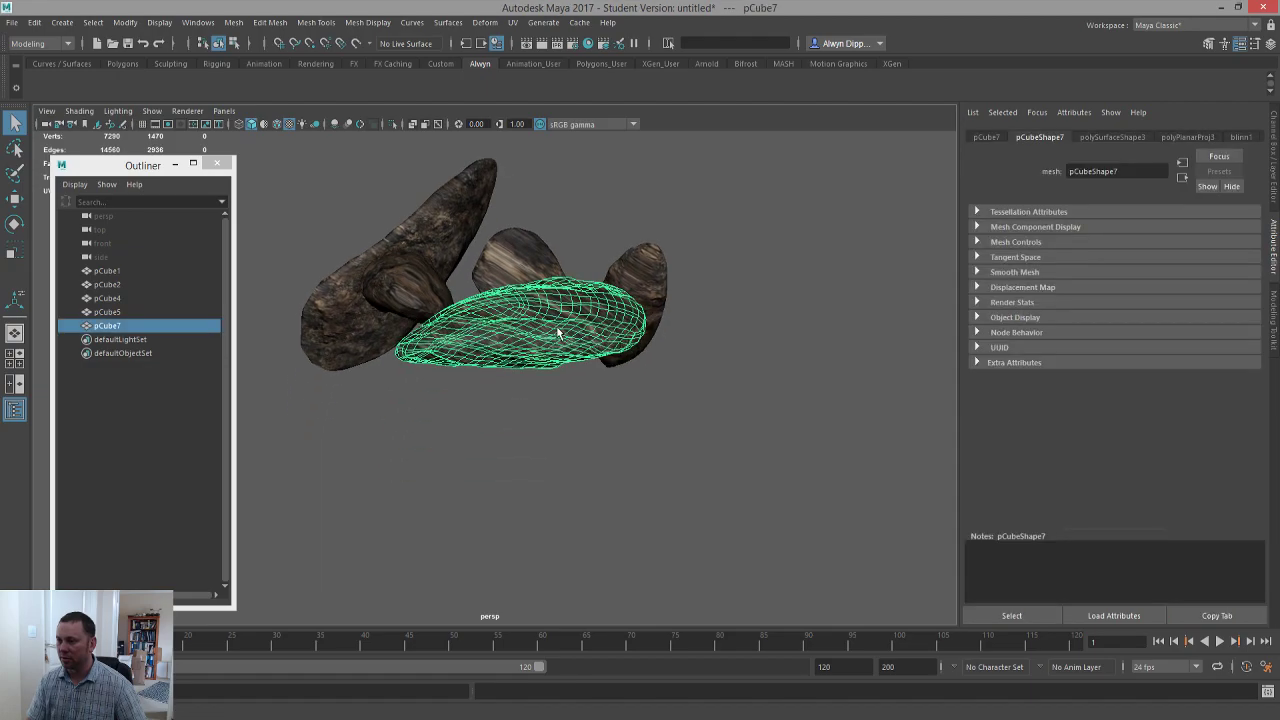
scroll(558, 331, "up", 3)
right_click_drag(557, 322, 556, 290)
left_click_drag(455, 309, 545, 318, "alt")
left_click(612, 303)
key("u")
- Open the UV Editor on pCube7's new shells, shrink its window and move it clear of the rocks
left_click(512, 22)
left_click(570, 45)
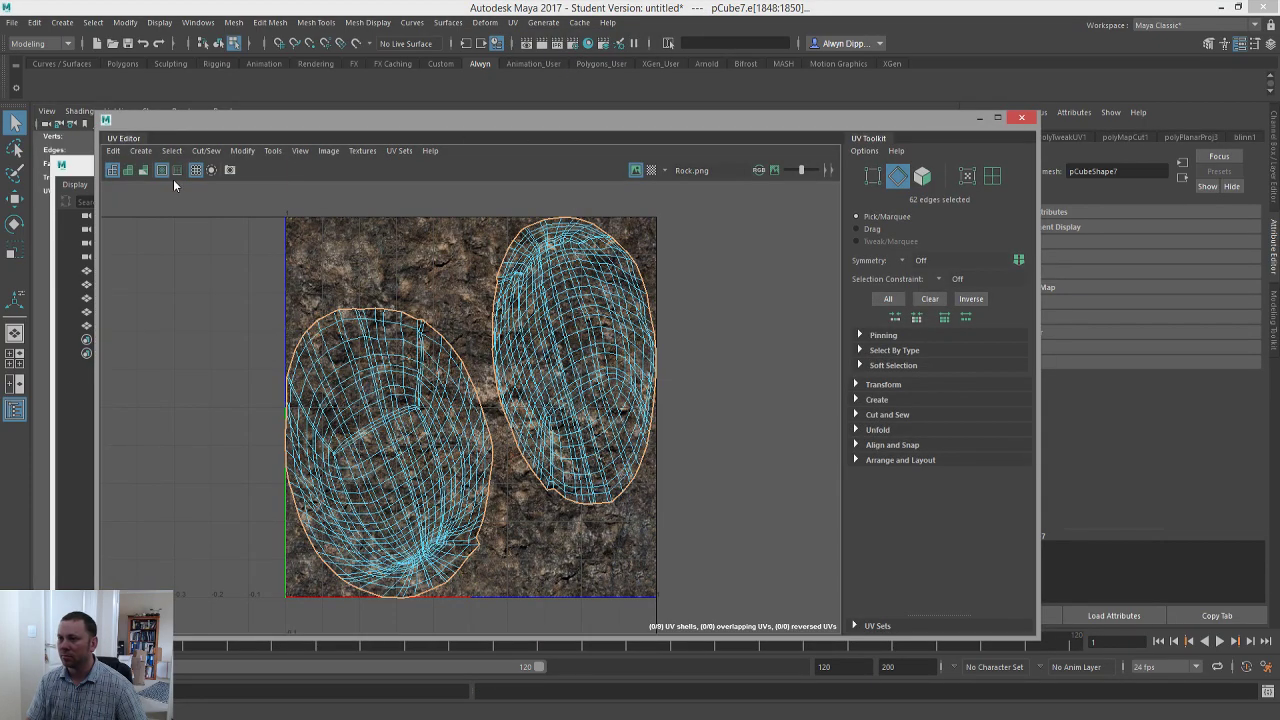
left_click_drag(101, 241, 668, 241)
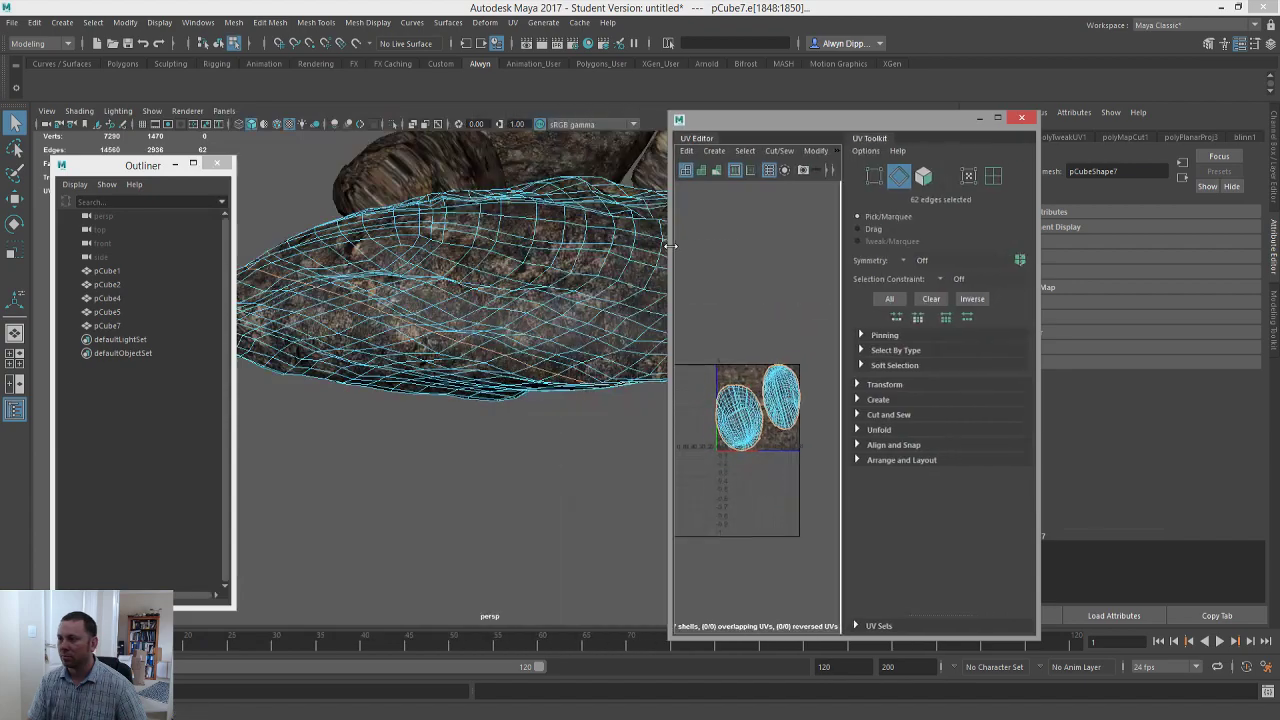
left_click_drag(894, 112, 1045, 242)
- Unwrap the pCube5 rock with Roadkill Organic along an edge loop around its length
left_click_drag(652, 232, 446, 290, "alt")
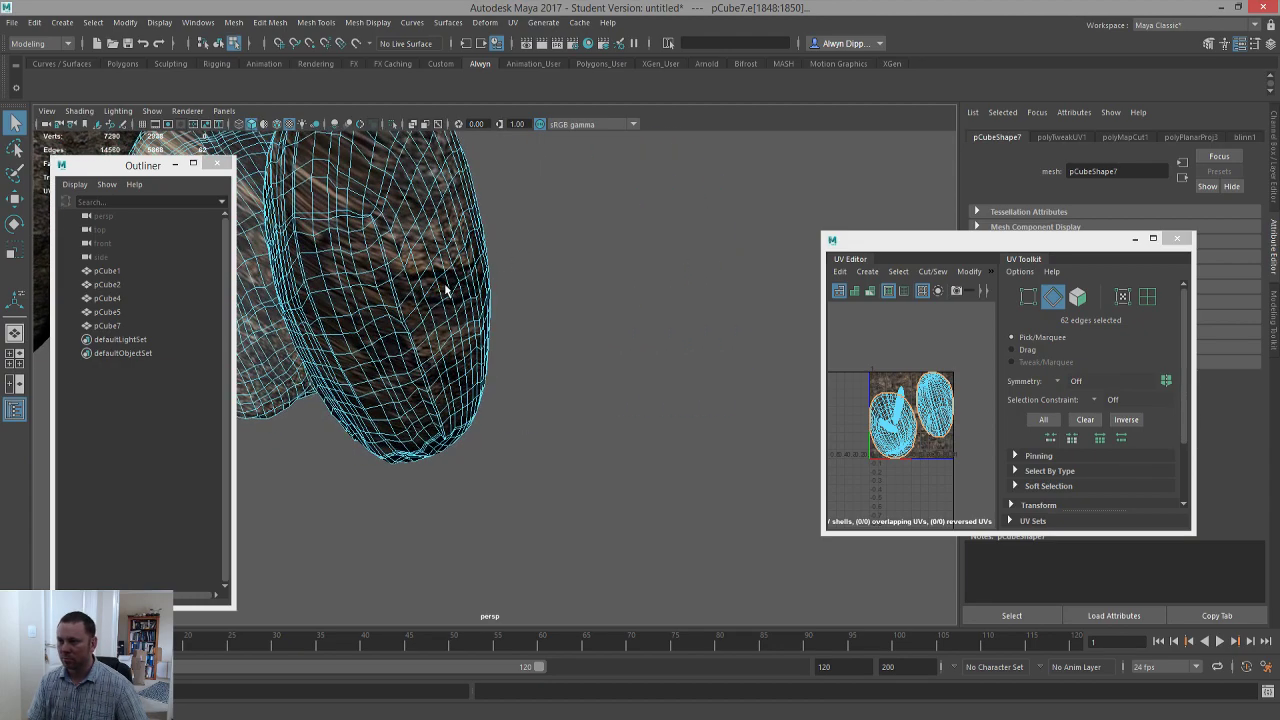
left_click(425, 219)
key("F8")
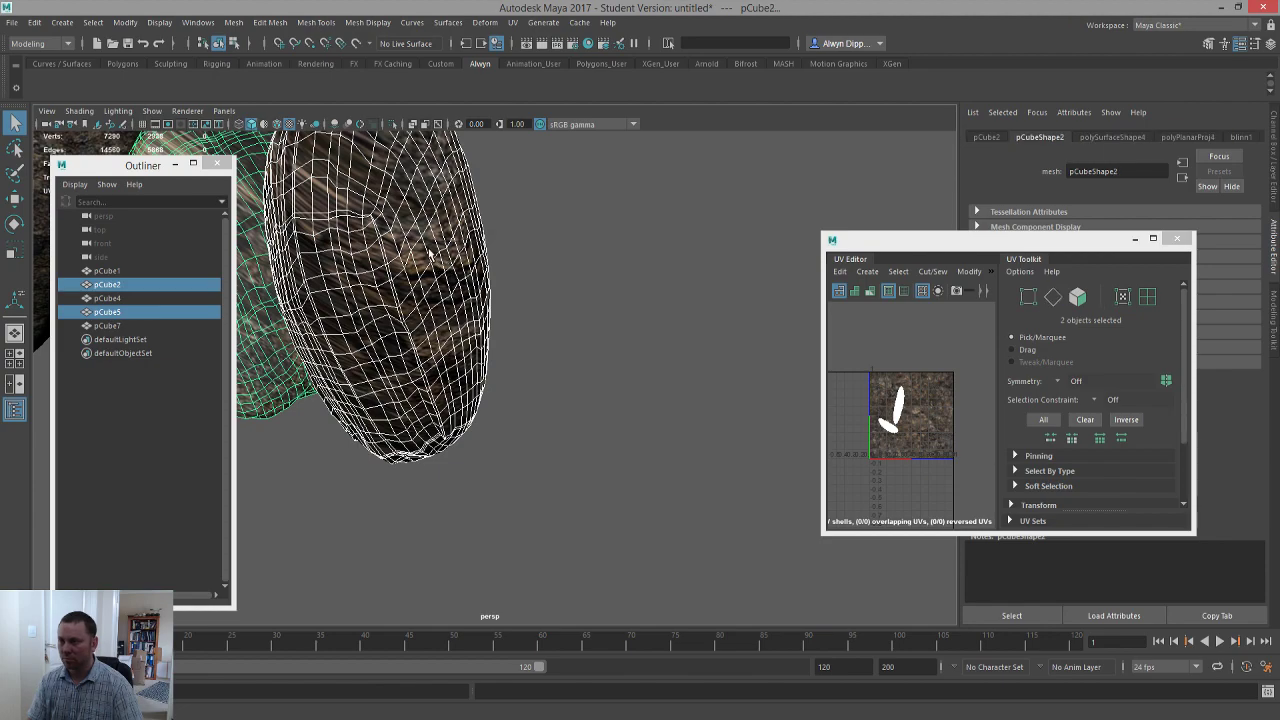
key("F8")
left_click_drag(440, 229, 540, 378, "alt")
double_click(514, 288)
key("g")
left_click_drag(672, 380, 455, 368, "alt")
left_click(491, 356)
- Unwrap the pCube2 rock with Roadkill Organic along an edge loop around its length
left_click(617, 330)
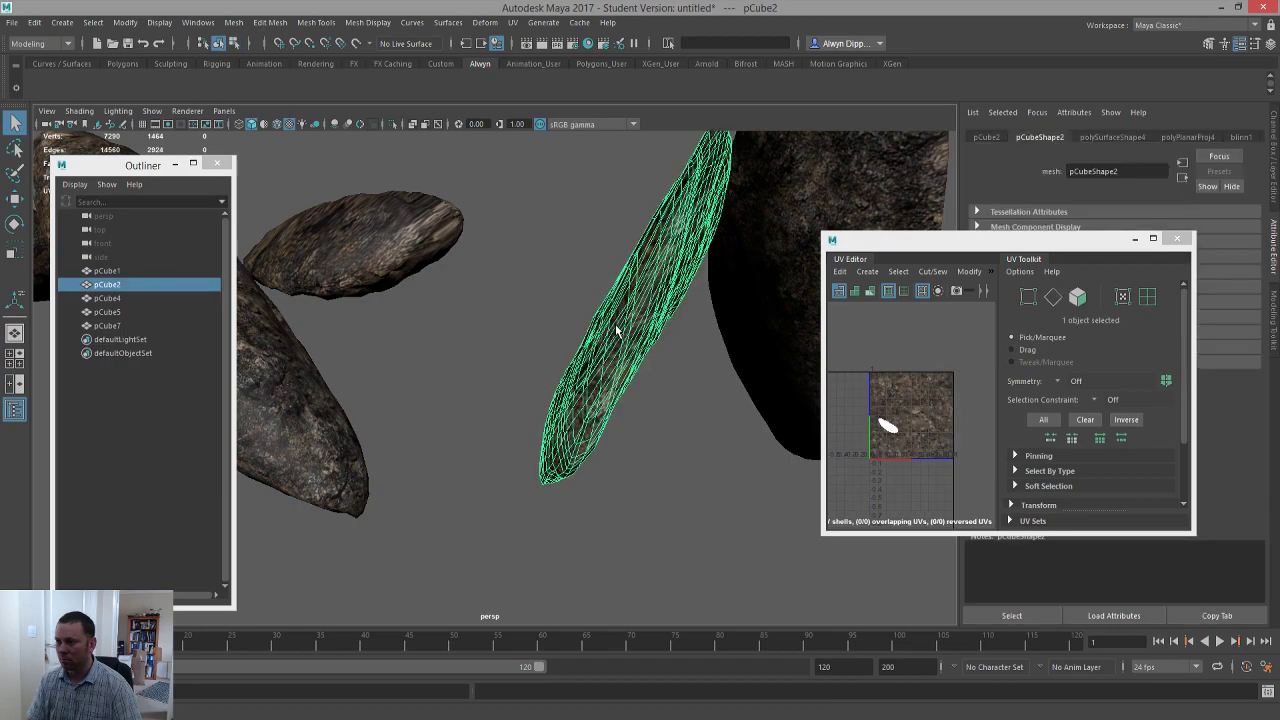
key("F10")
left_click_drag(663, 343, 580, 283, "alt")
double_click(592, 243)
scroll(590, 265, "down", 3)
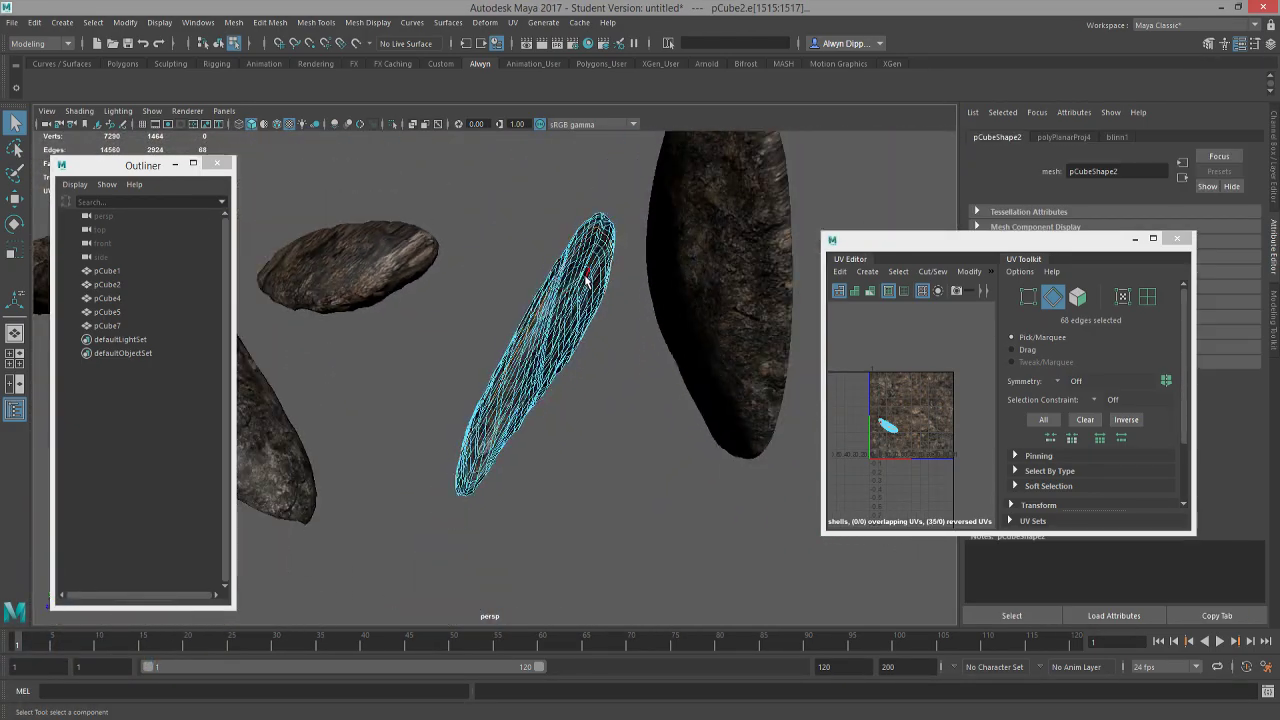
key("g")
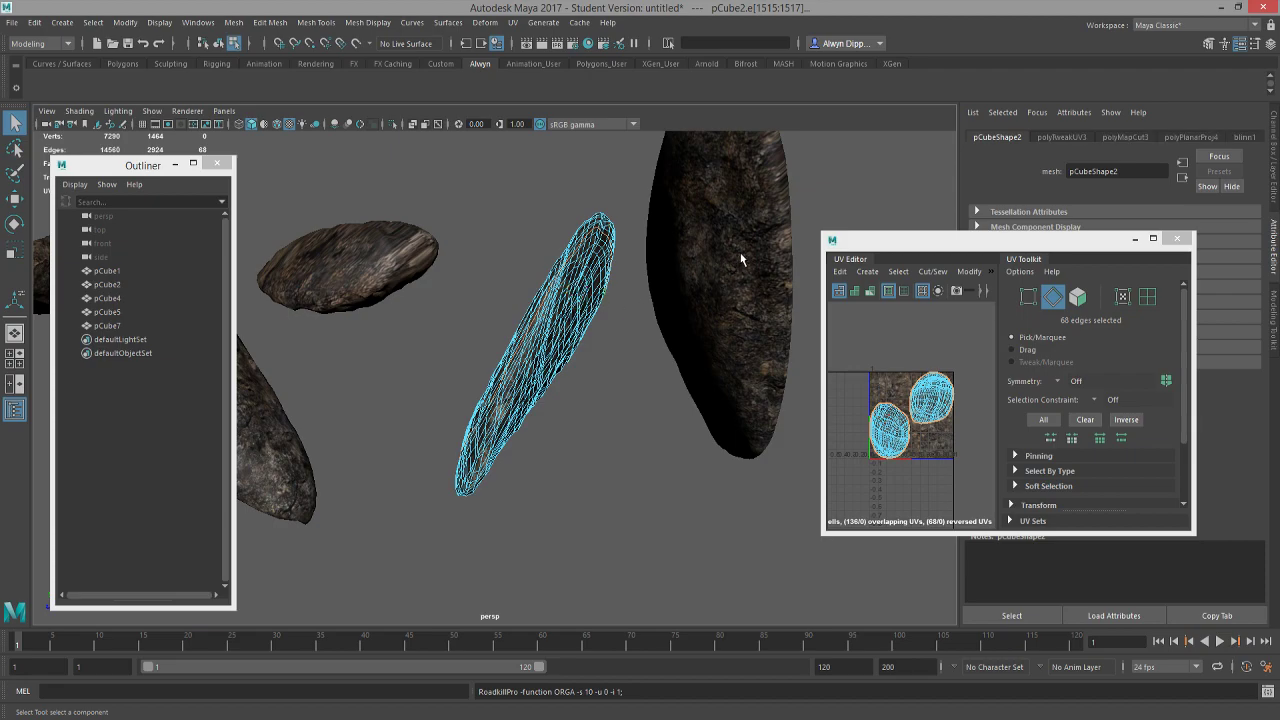
- Unwrap the pCube4 rock with Roadkill Organic along an edge loop and return to object selection
left_click(745, 260)
key("F10")
scroll(750, 260, "down", 3)
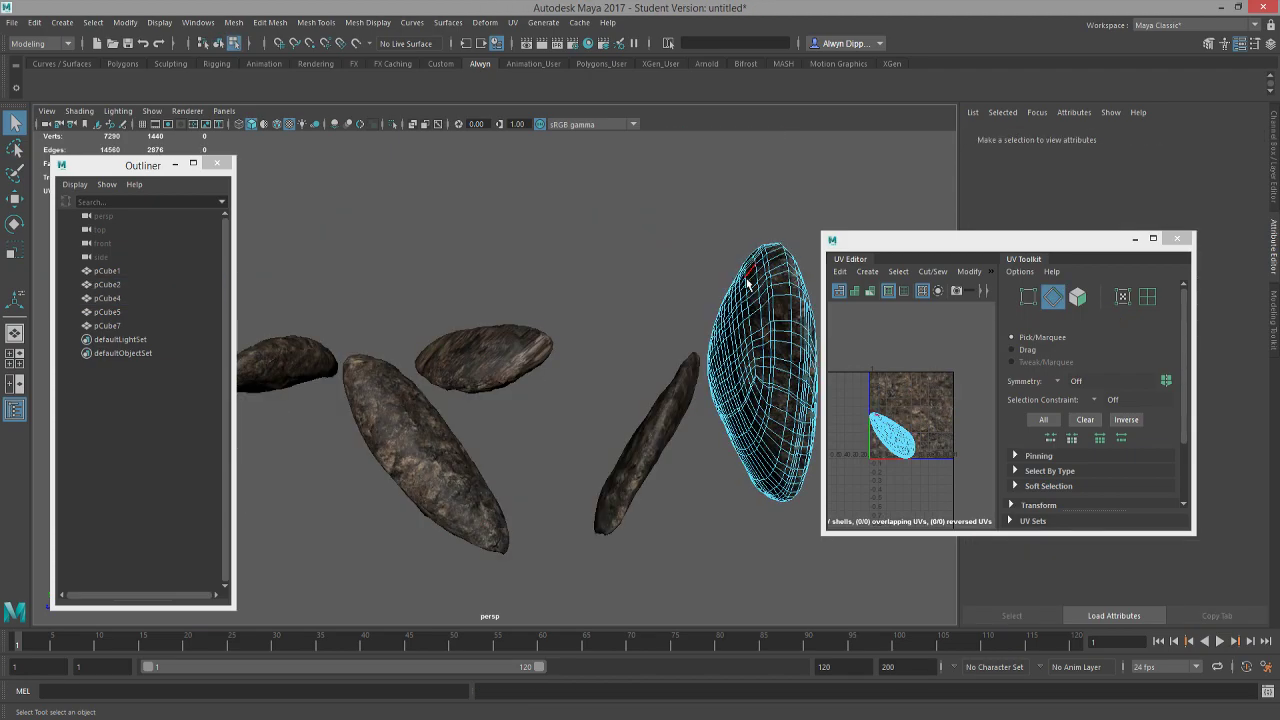
left_click_drag(747, 278, 523, 286, "alt")
scroll(514, 296, "up", 1)
double_click(491, 273)
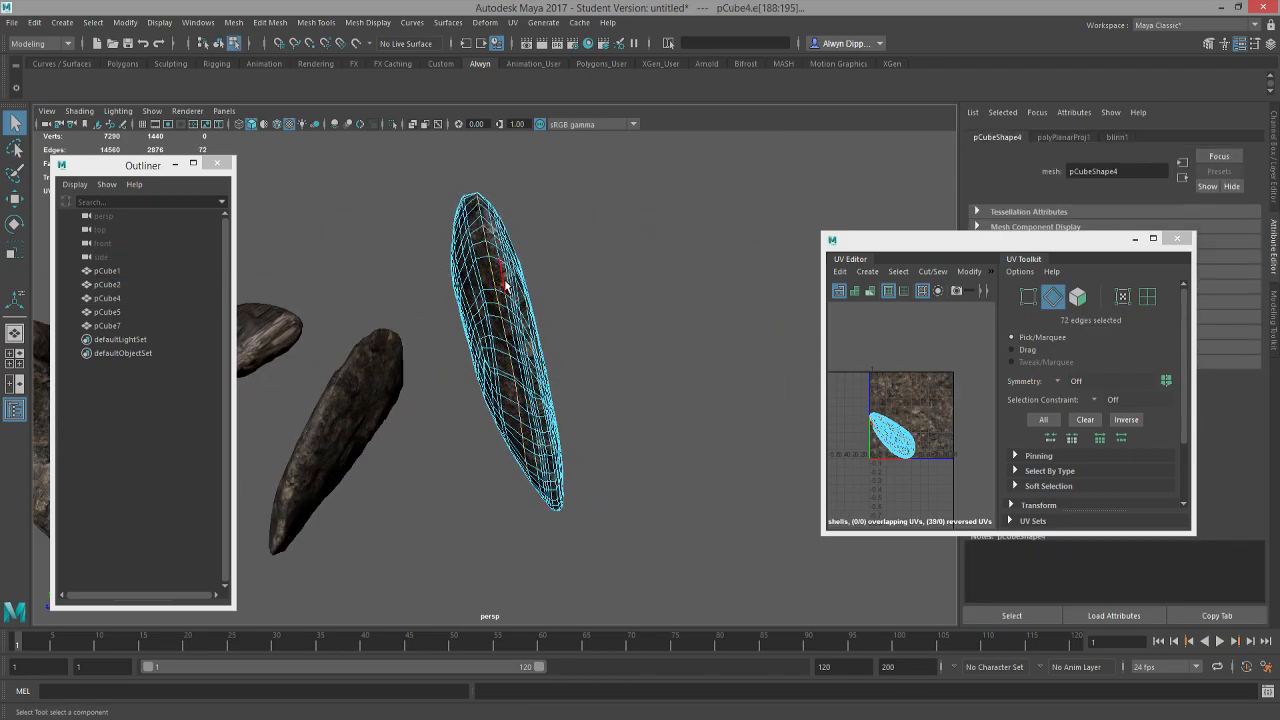
key("ctrl+r")
key("F8")
- Unwrap the pCube1 rock with Roadkill Organic along an edge loop around its length
left_click(621, 323)
left_click_drag(506, 357, 397, 285, "alt")
left_click(691, 363)
scroll(646, 402, "up", 3)
left_click_drag(737, 358, 600, 260, "alt")
key("F10")
double_click(603, 258)
key("alt+r")
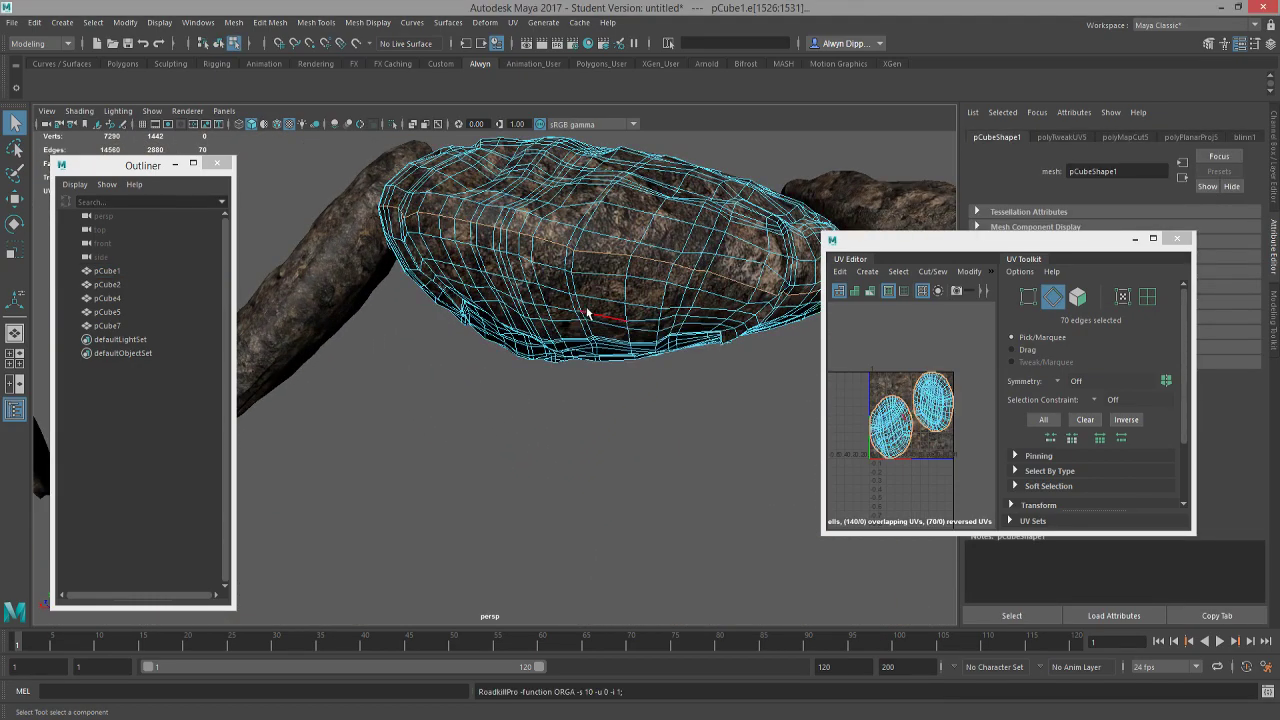
- Return to object selection, close the UV Editor and inspect the texture on all five unwrapped rocks
key("F8")
scroll(588, 323, "down", 3)
left_click(569, 397)
scroll(540, 370, "down", 5)
left_click_drag(531, 366, 575, 395, "alt")
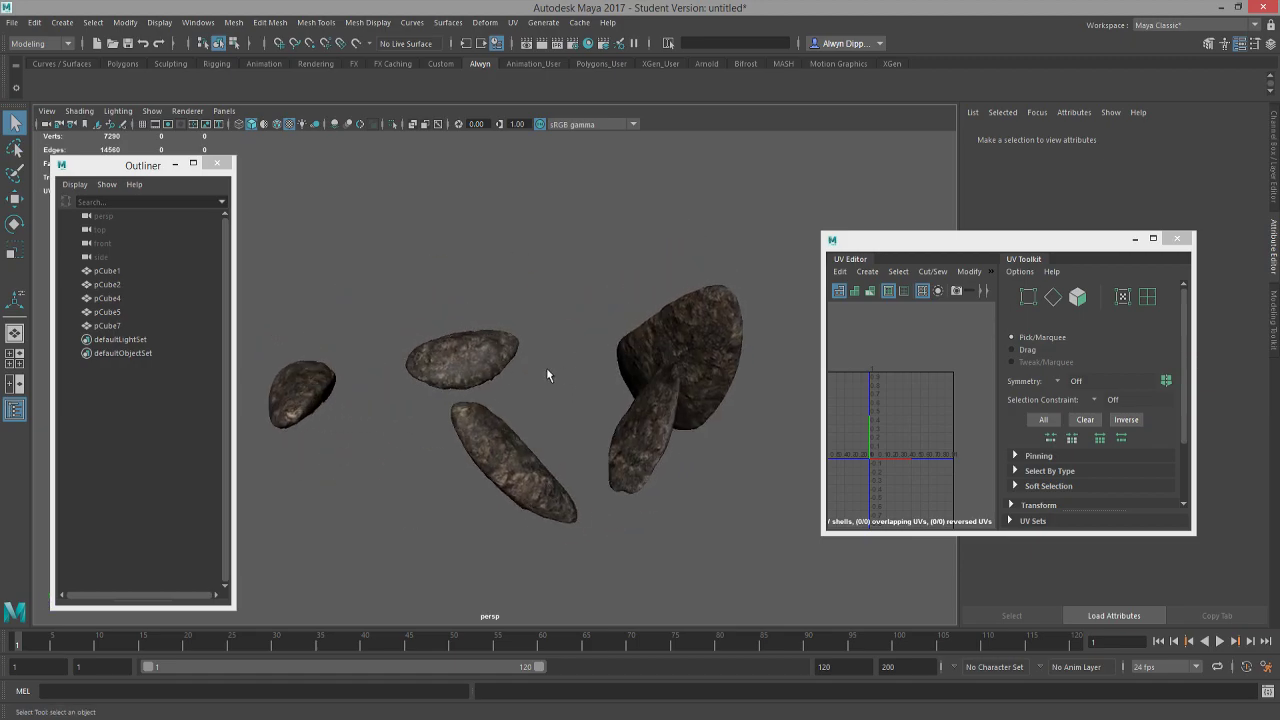
left_click(1177, 238)
left_click_drag(520, 400, 650, 395, "alt")
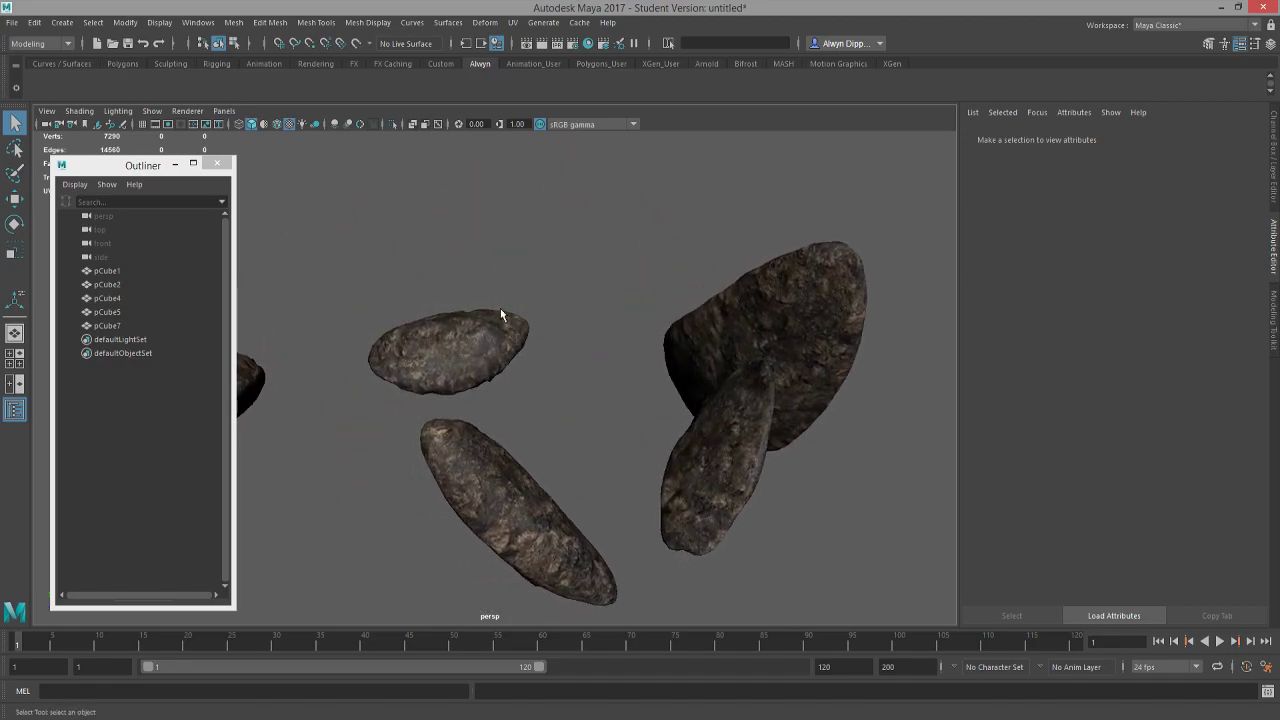
- Open the Script Editor and run the random rock script repeatedly to generate ten more rocks
left_click(1267, 692)
left_click(276, 458)
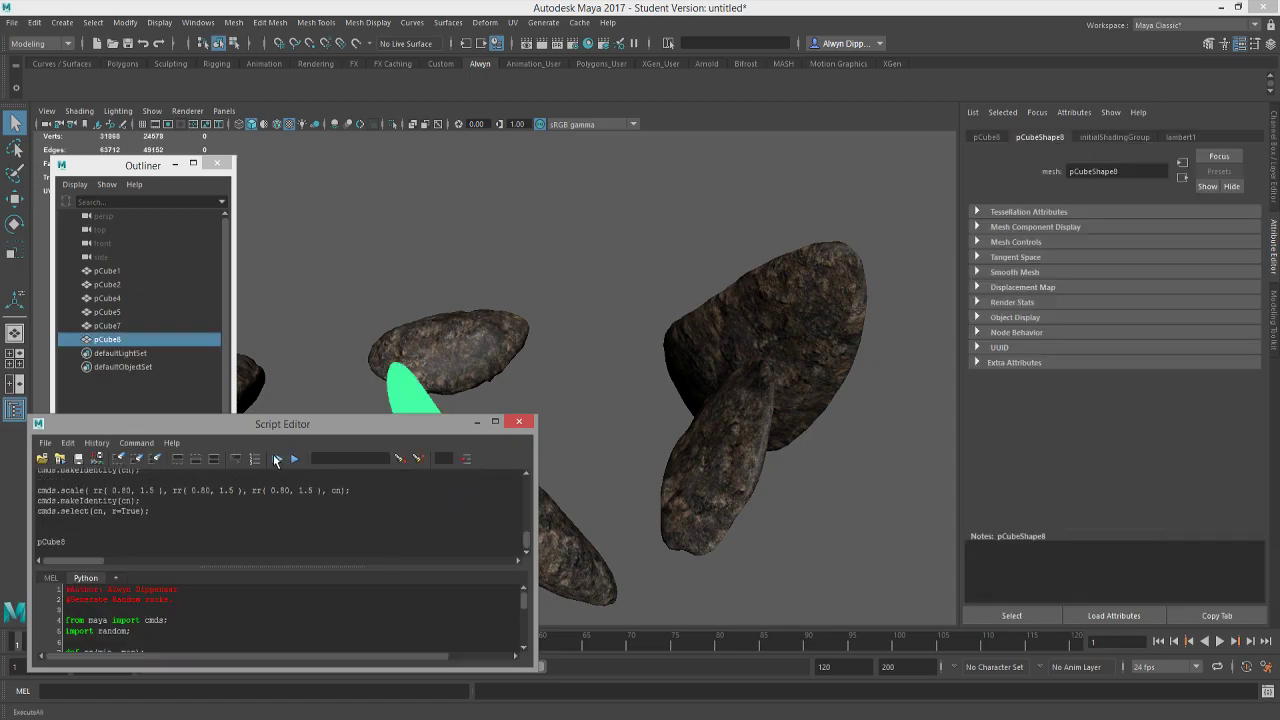
left_click(276, 458)
- Delete the misshapen pCube12 rock from the cluster of new rocks
left_click_drag(520, 425, 644, 382, "alt")
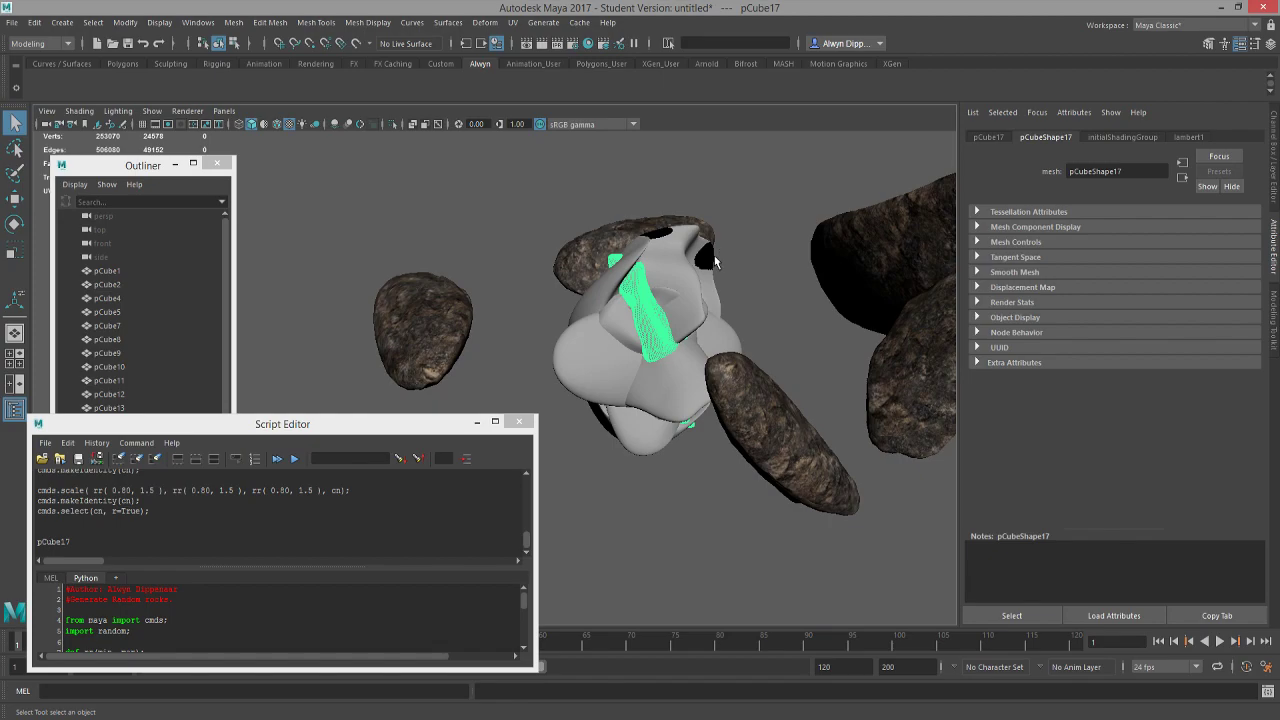
left_click(712, 256)
key("Delete")
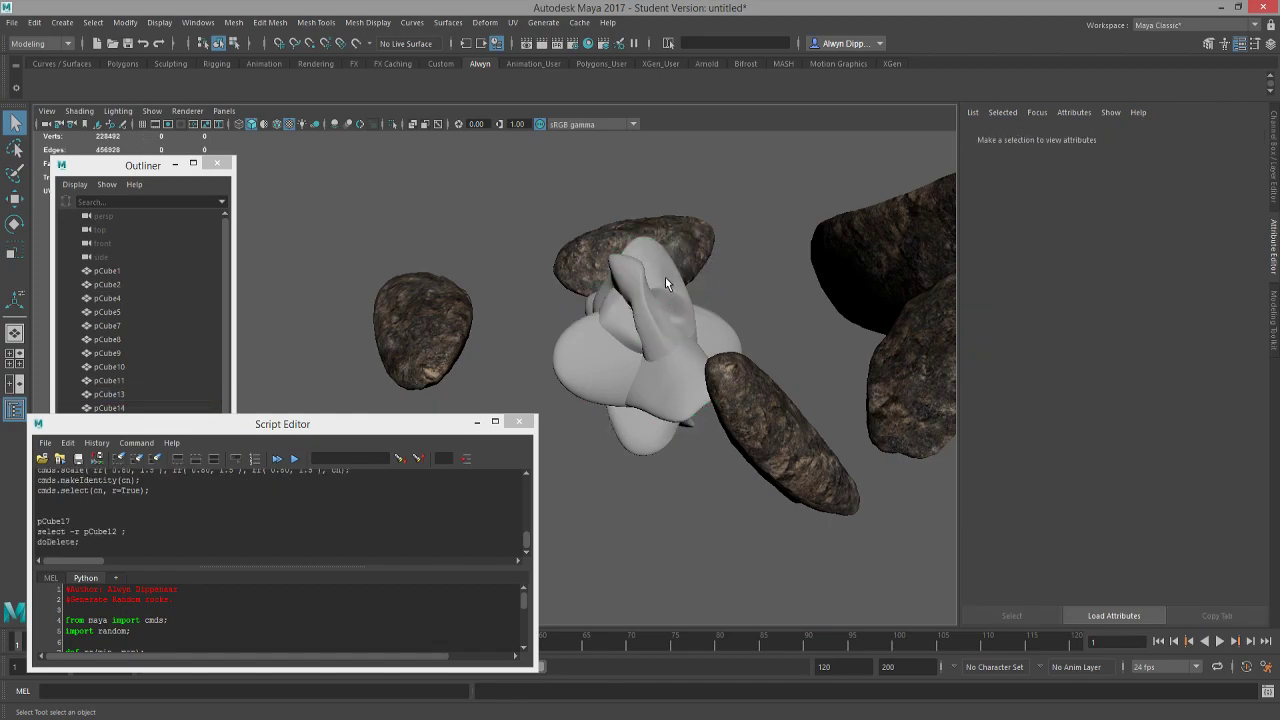
- Move the pCube14, pCube15 and pCube11 rocks out of the cluster of new rocks so they stand apart
left_click(667, 285)
key("w")
left_click_drag(650, 355, 518, 288)
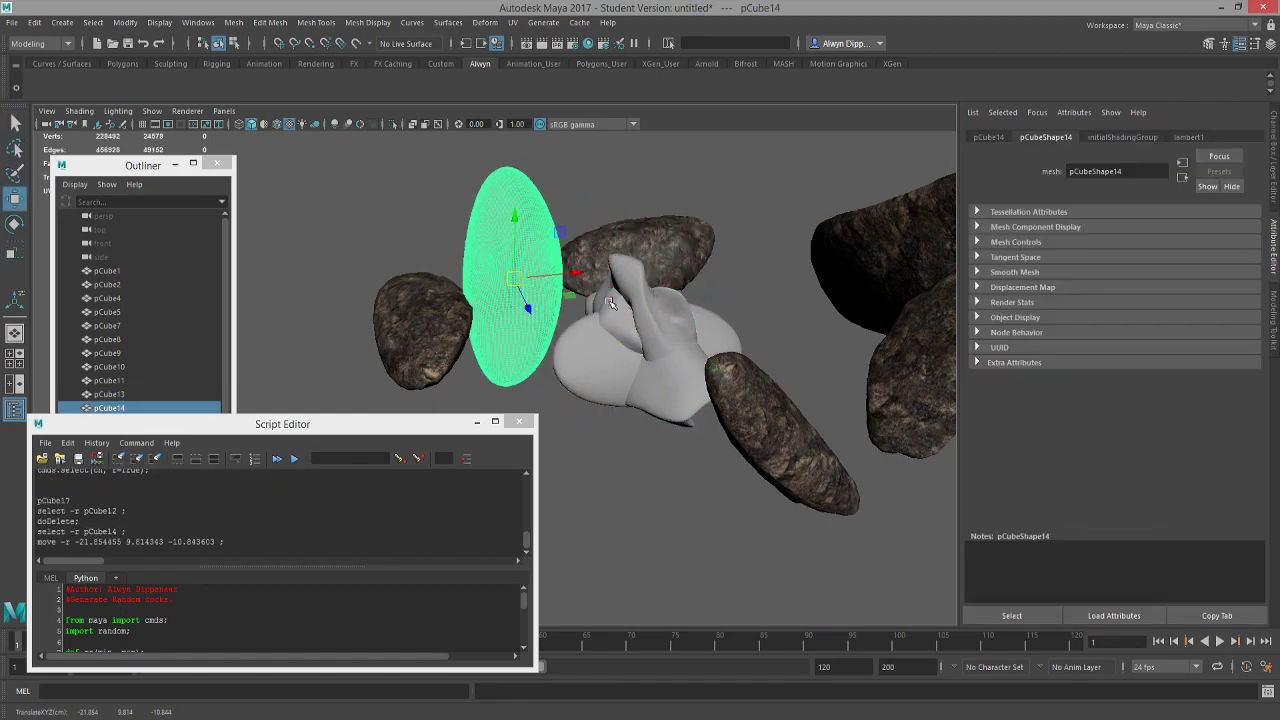
left_click(680, 316)
left_click_drag(652, 349, 760, 268)
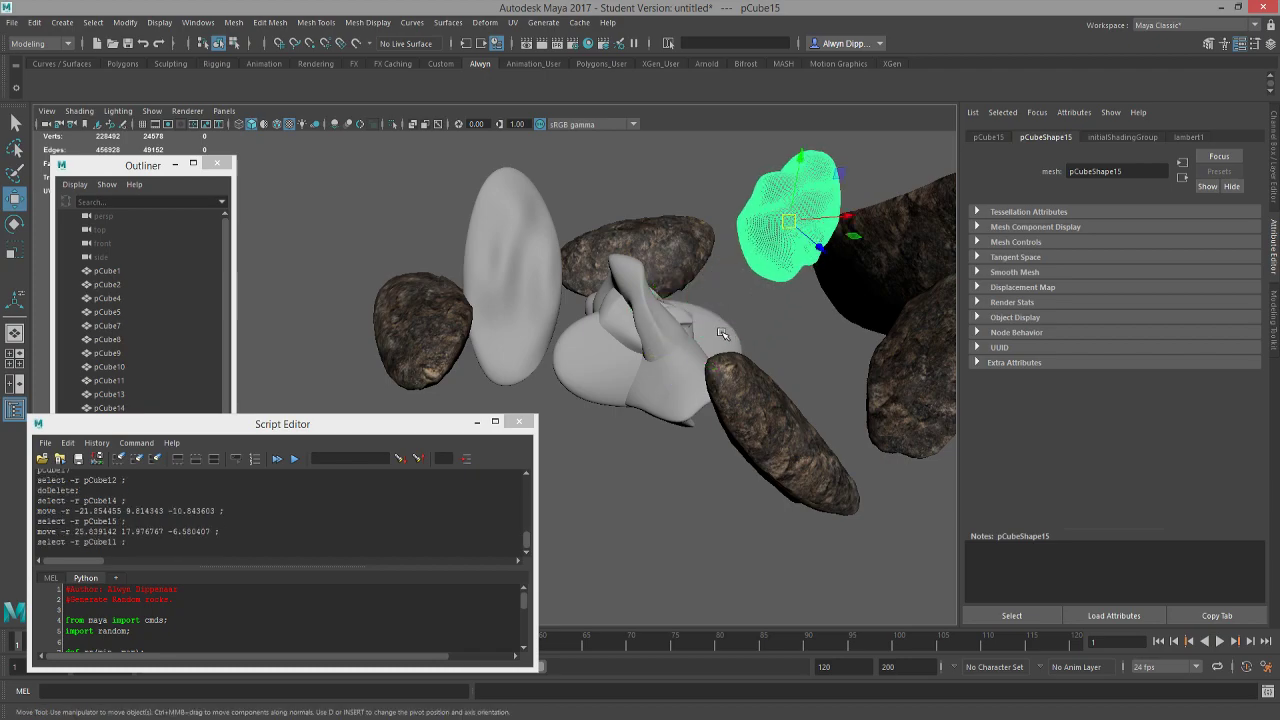
left_click(645, 358)
left_click_drag(651, 358, 537, 405)
- Move the pCube9 rock and more of the overlapping new rocks out of the cluster, and shift pCube13 slightly downward
left_click(645, 352)
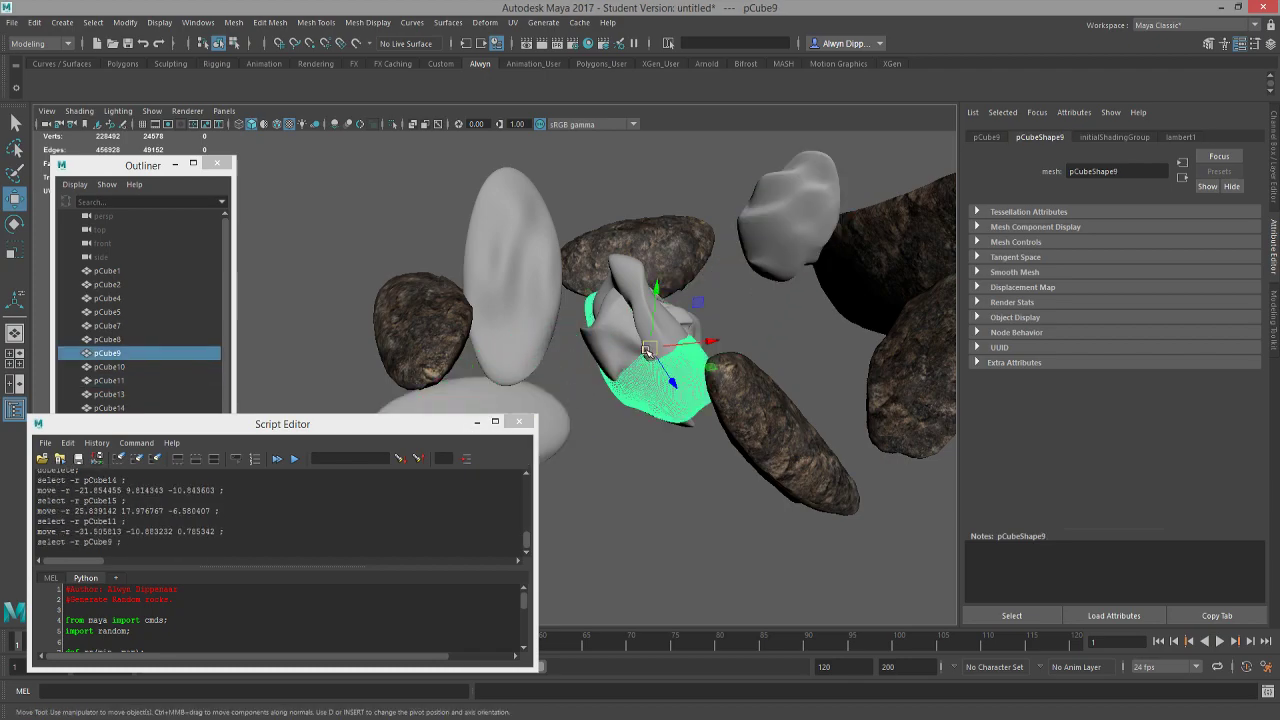
left_click_drag(645, 352, 620, 563)
left_click(660, 360)
left_click_drag(660, 360, 820, 313)
left_click_drag(625, 338, 338, 247)
left_click(654, 339)
left_click_drag(655, 341, 657, 392)
- Move the pCube10 and pCube16 rocks away to opposite sides of the cluster
left_click(598, 394)
left_click_drag(430, 376, 582, 384, "alt")
left_click(588, 323)
left_click_drag(588, 323, 815, 300)
left_click(608, 333)
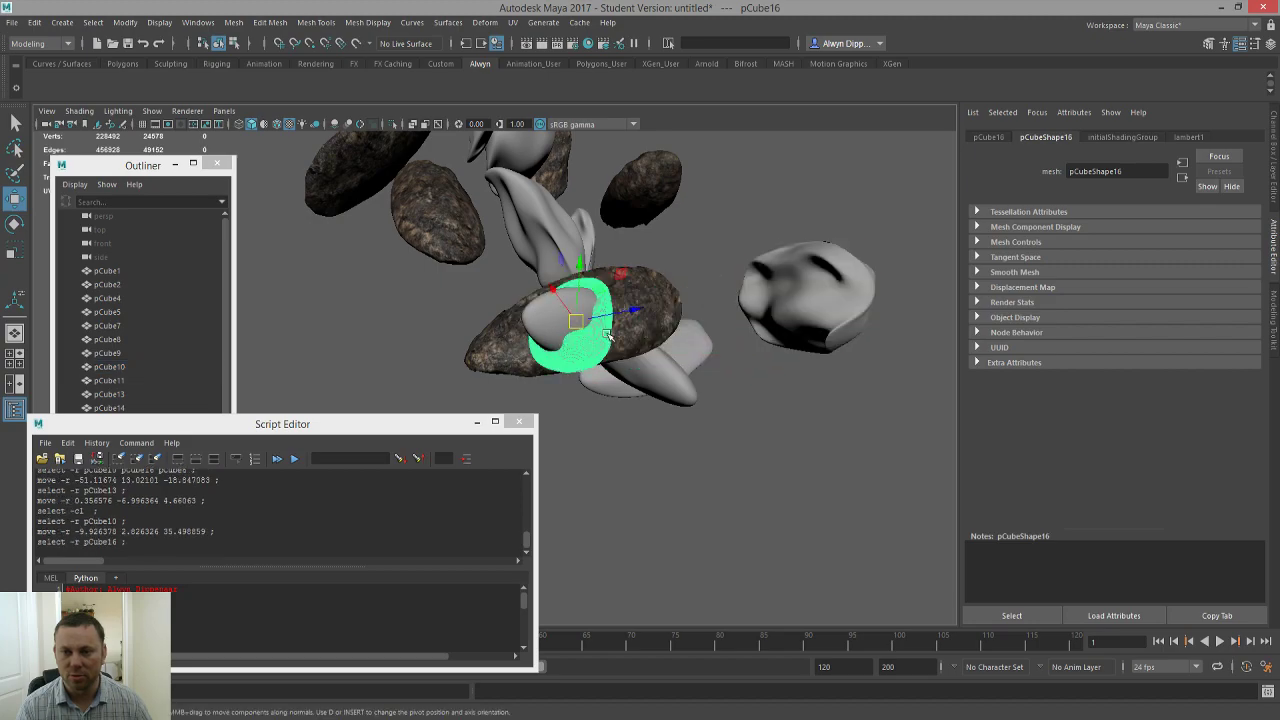
left_click_drag(577, 325, 341, 313)
- Examine the shapes of the newly generated rocks up close and from several angles, then clear the selection
left_click(497, 351)
left_click_drag(414, 383, 529, 352, "alt")
left_click(754, 366)
left_click_drag(562, 308, 608, 291, "alt")
left_click(533, 280)
left_click(530, 223)
left_click_drag(532, 228, 476, 267, "alt")
left_click(428, 254)
key("f")
left_click_drag(591, 423, 576, 354, "alt")
scroll(635, 413, "down", 6)
left_click(770, 266)
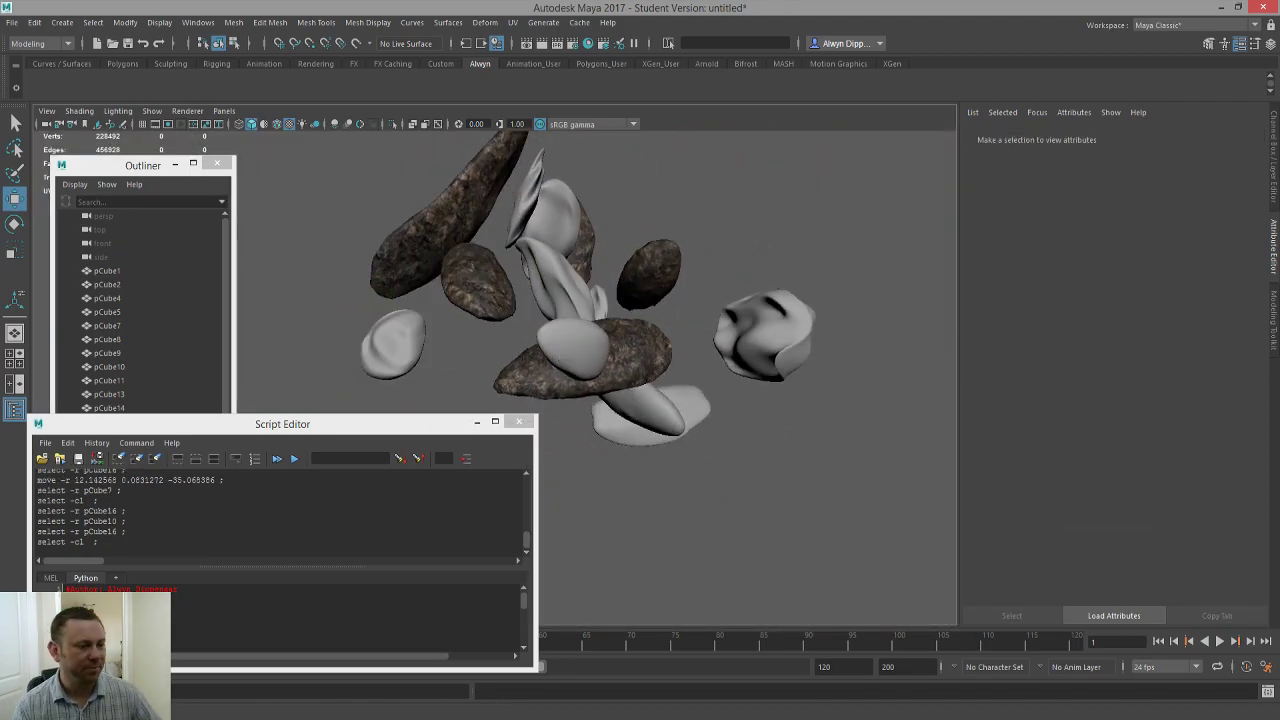